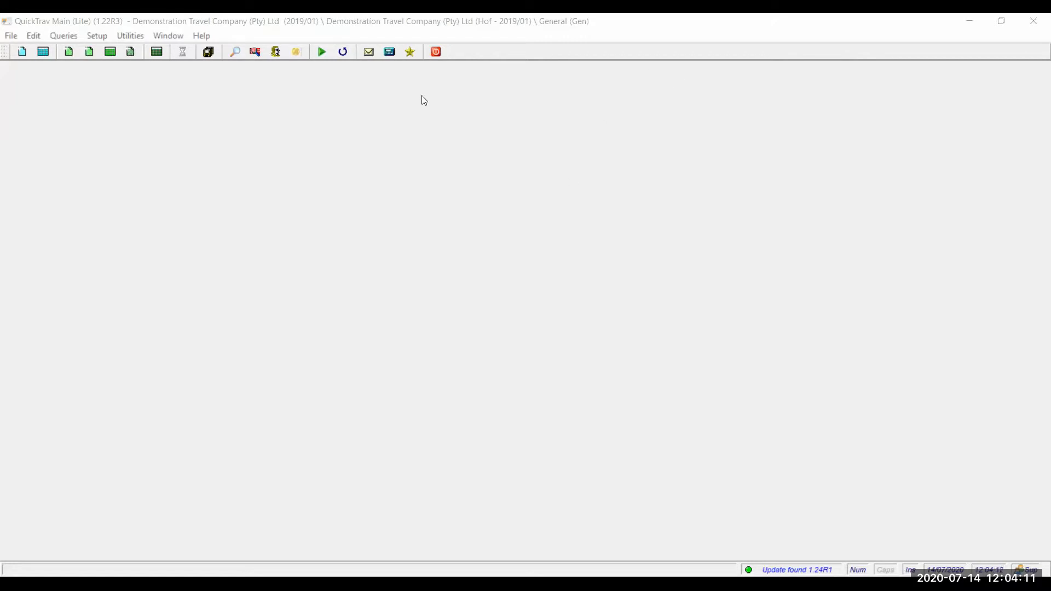
# - Launch the Account Monitor from Queries; it opens on Abc Construction for 2018/12 to 2019/01
pyautogui.click(64, 36)
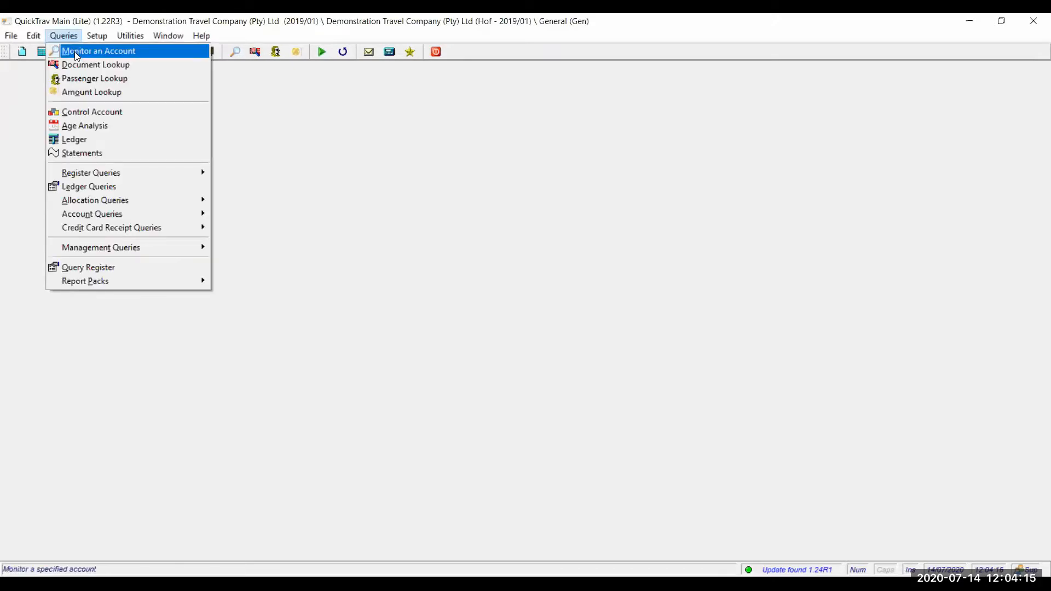
pyautogui.click(76, 53)
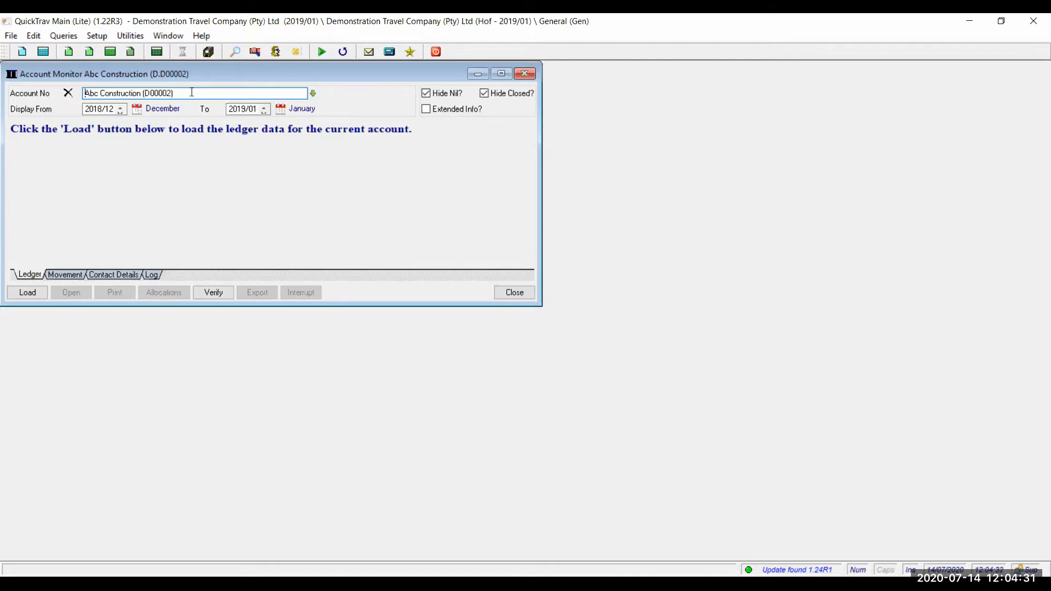
# - Bring up the account lookup list from the green arrow beside Account No
pyautogui.click(313, 94)
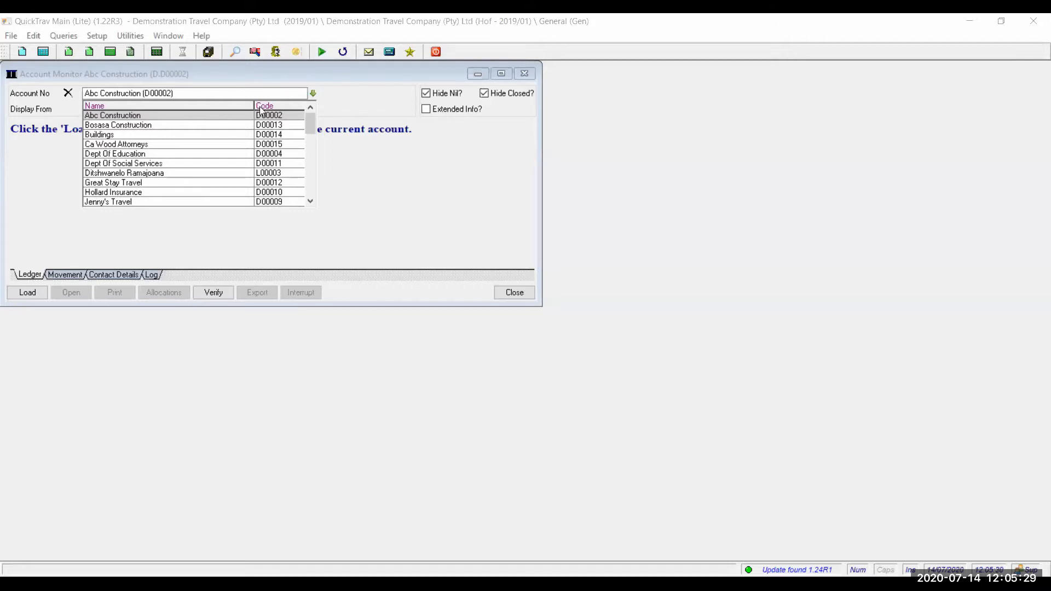
# - Pick Bosasa Construction (D00013) as the monitored account and go to the Display From month
pyautogui.click(163, 124)
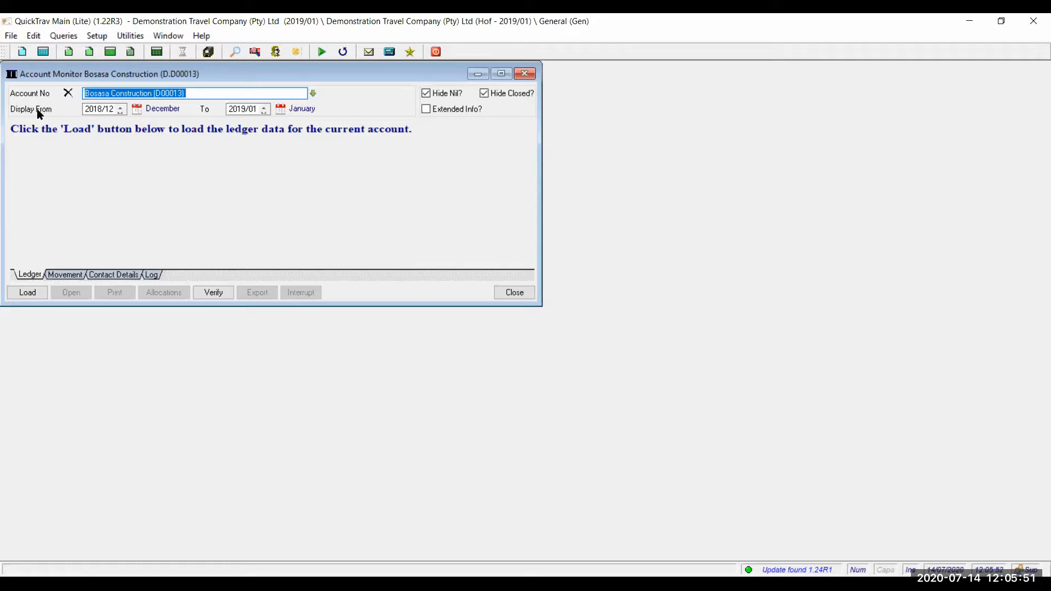
pyautogui.click(121, 113)
# - Load Bosasa Construction's ledger and select the 4,781.36 EFT payment receipt row
pyautogui.click(28, 294)
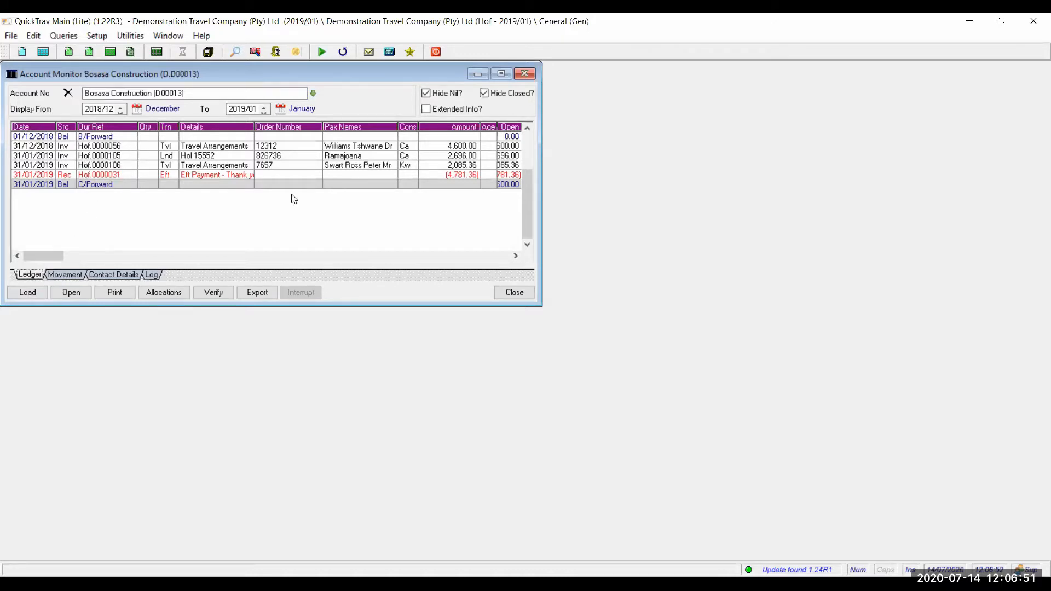
pyautogui.click(223, 175)
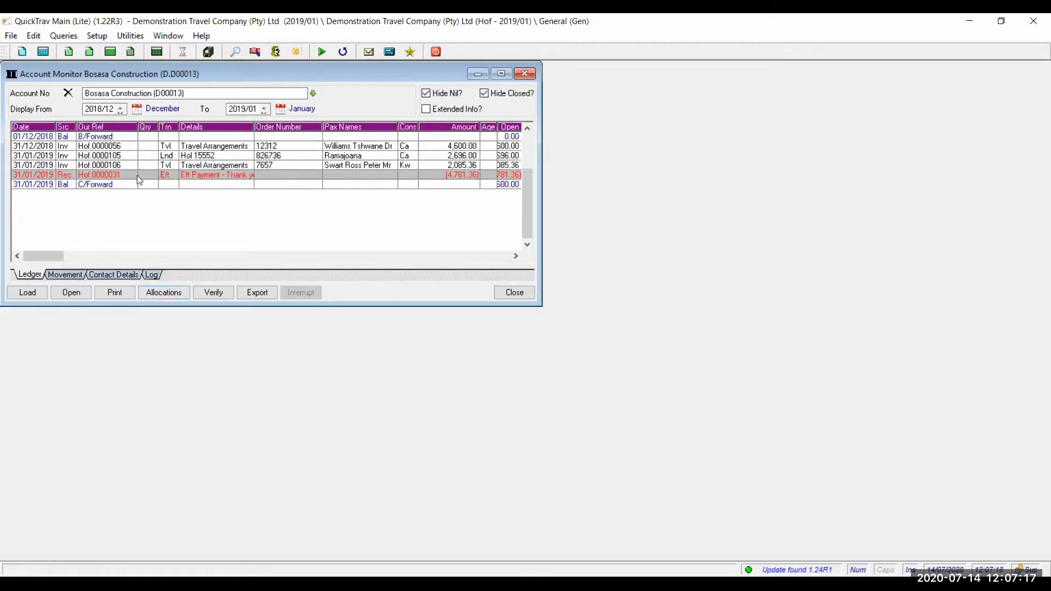
pyautogui.press('Down')
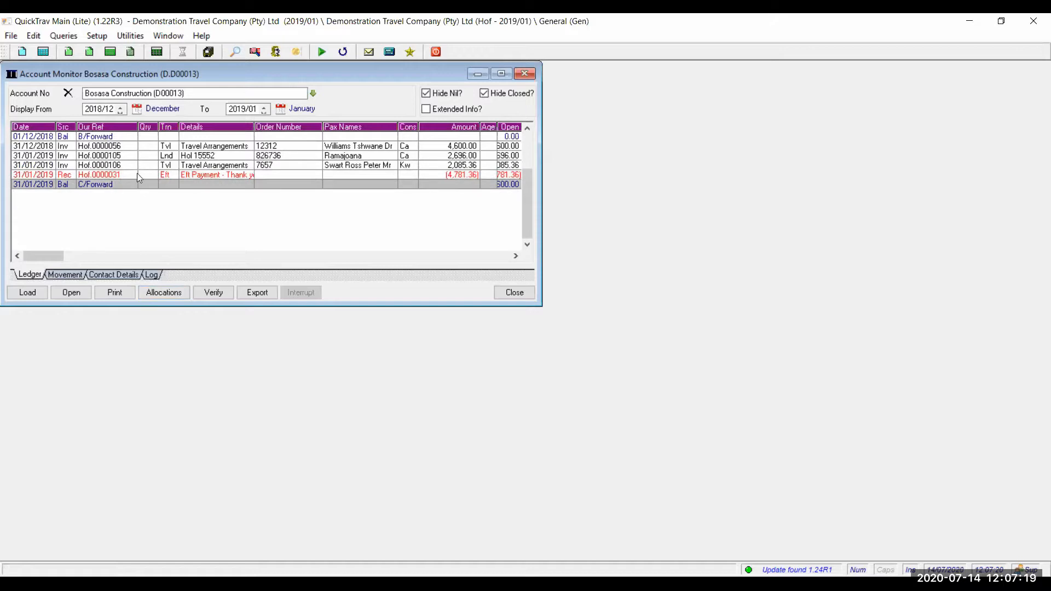
pyautogui.click(137, 174)
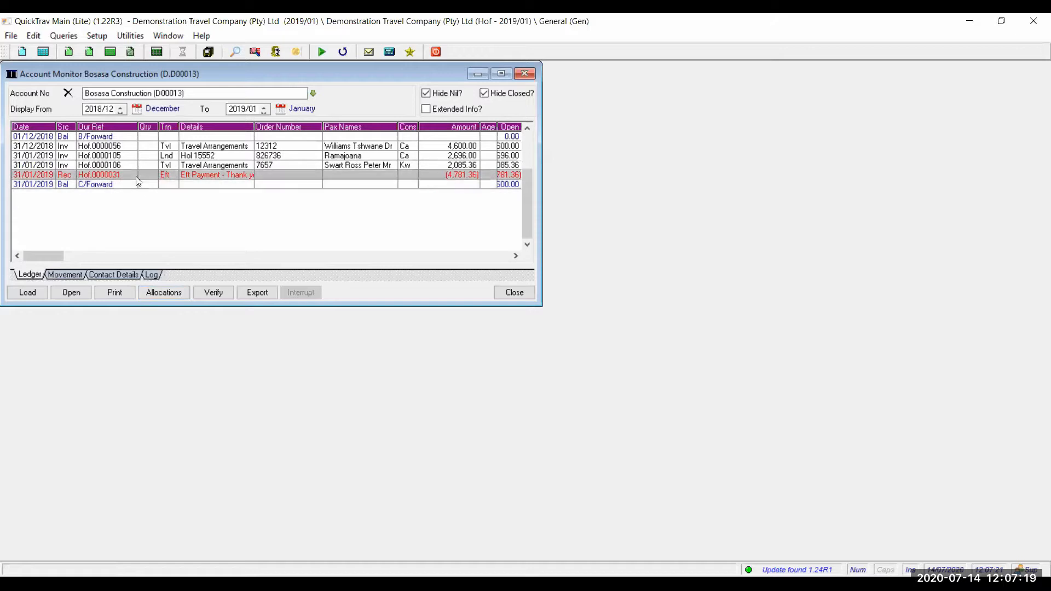
pyautogui.click(160, 292)
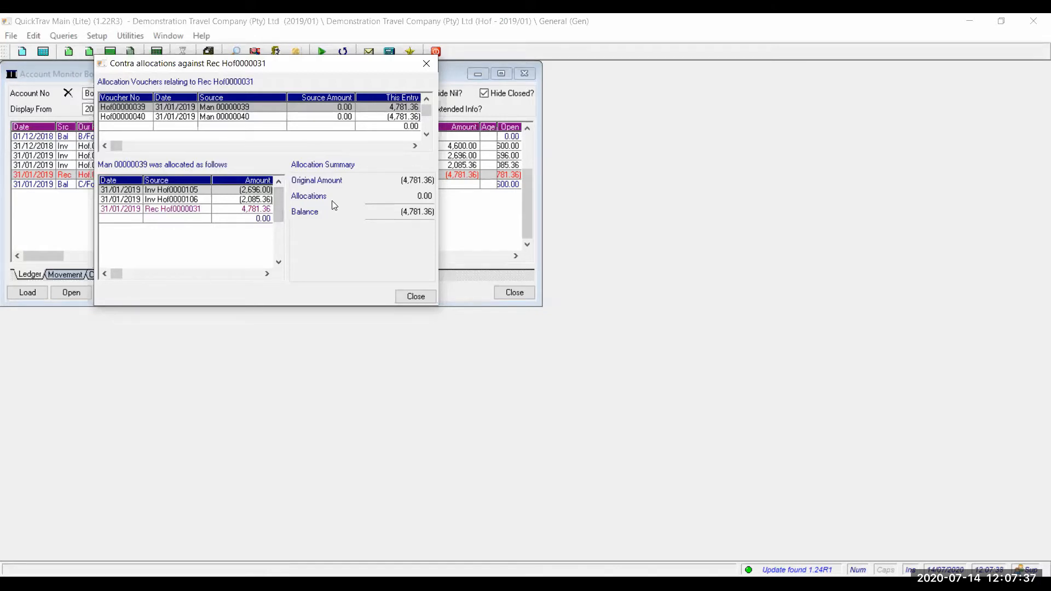
pyautogui.click(415, 296)
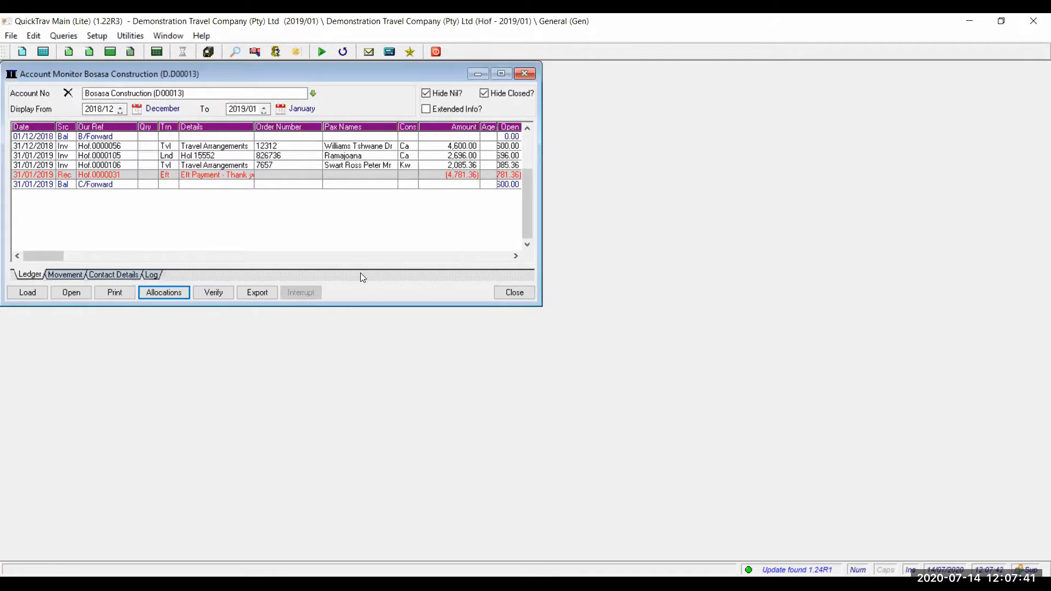
# - Run the account diagnostic checks on Bosasa Construction, then close the diagnostics window
pyautogui.click(224, 294)
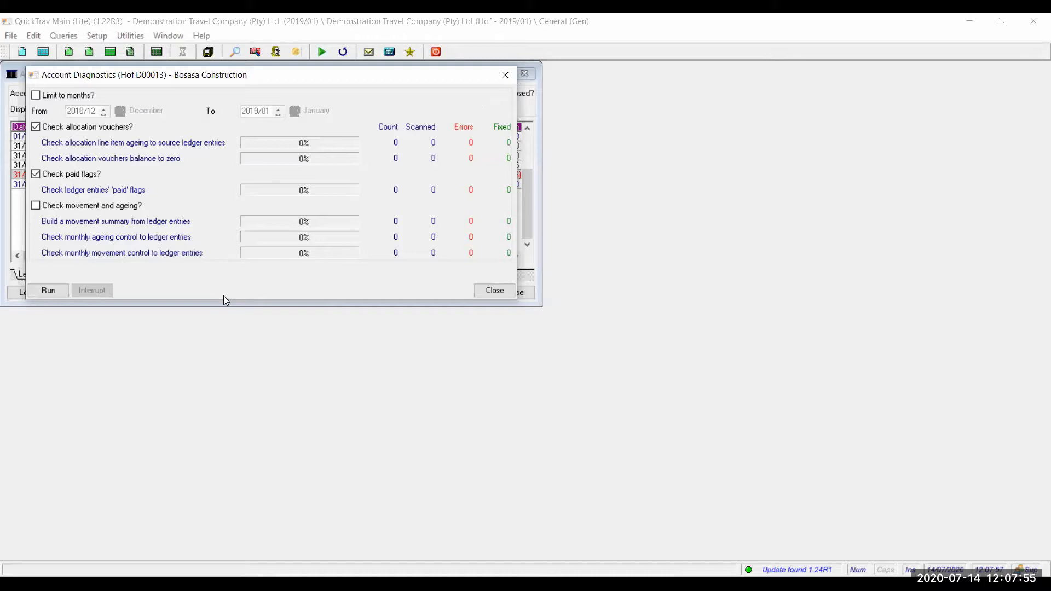
pyautogui.click(50, 291)
pyautogui.click(497, 294)
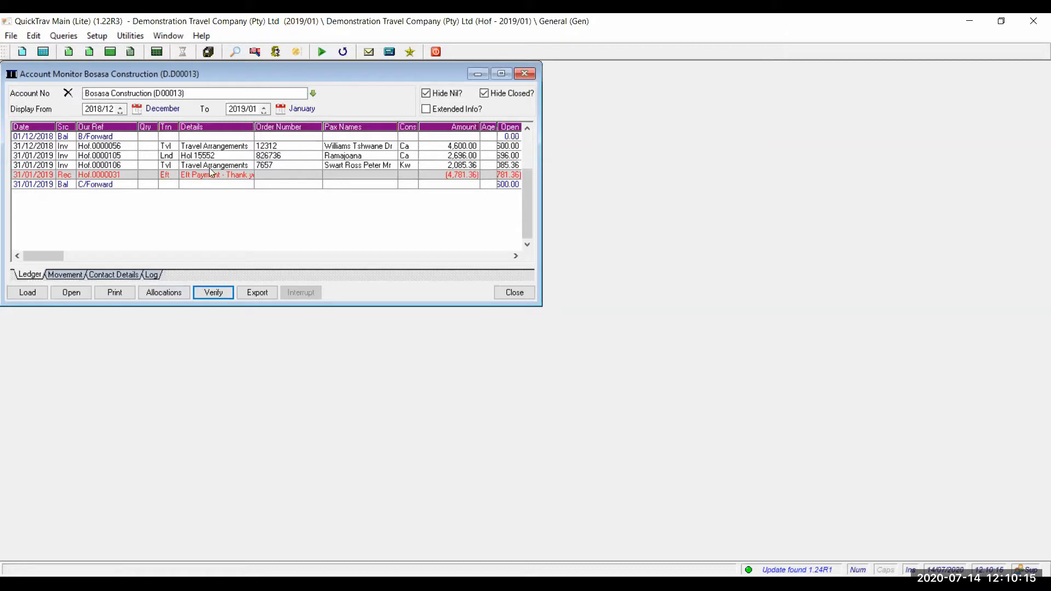
# - Show Bosasa Construction's contact log, which has no entries for 2018/12–2019/01
pyautogui.click(155, 277)
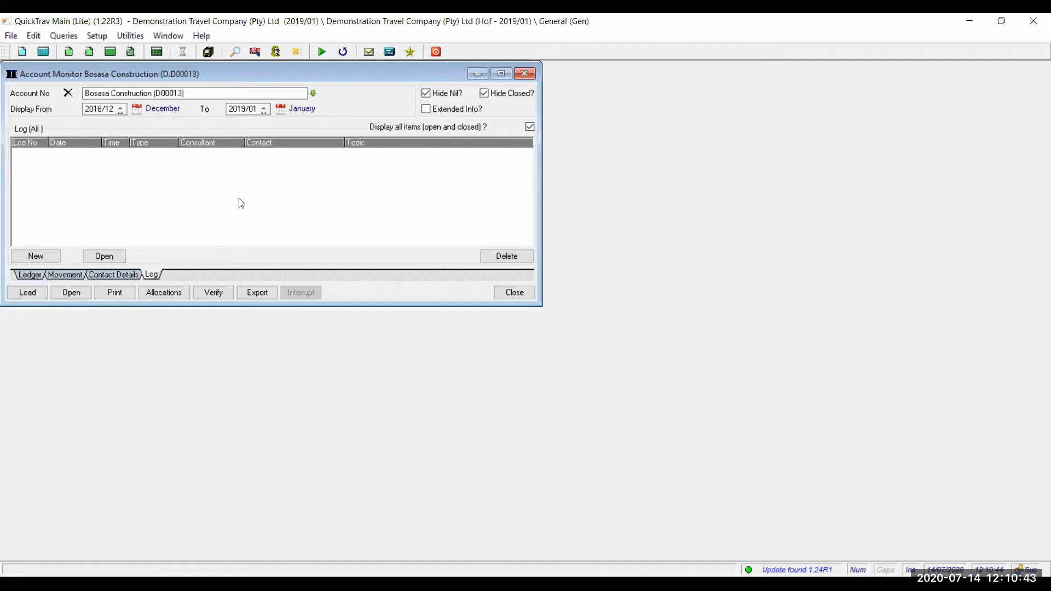
# - Return to the ledger and attempt an account export, dismissing the invalid folder and file error
pyautogui.click(40, 277)
pyautogui.click(214, 293)
pyautogui.click(257, 294)
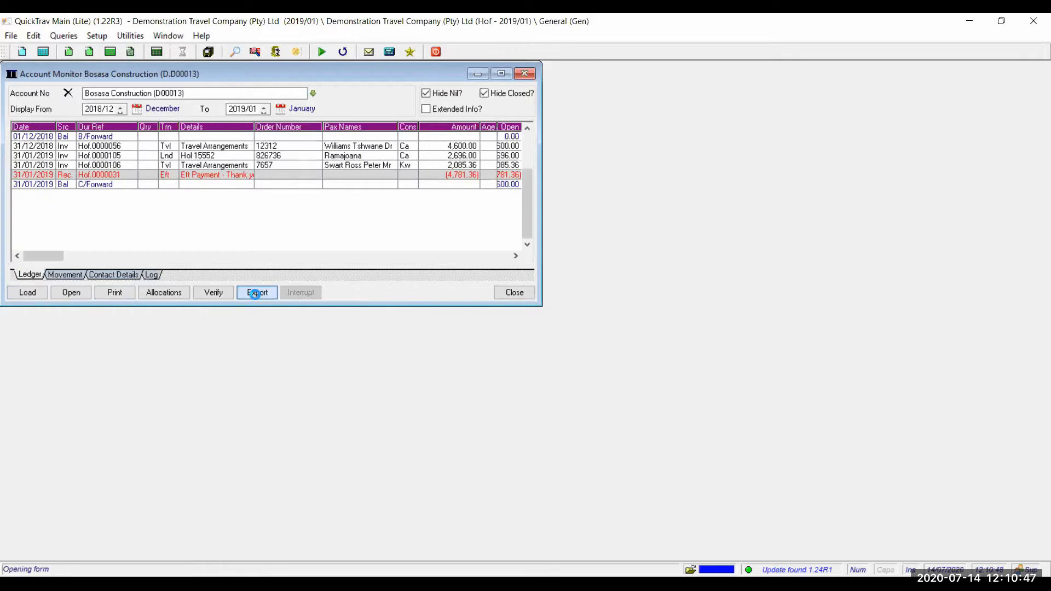
pyautogui.click(140, 250)
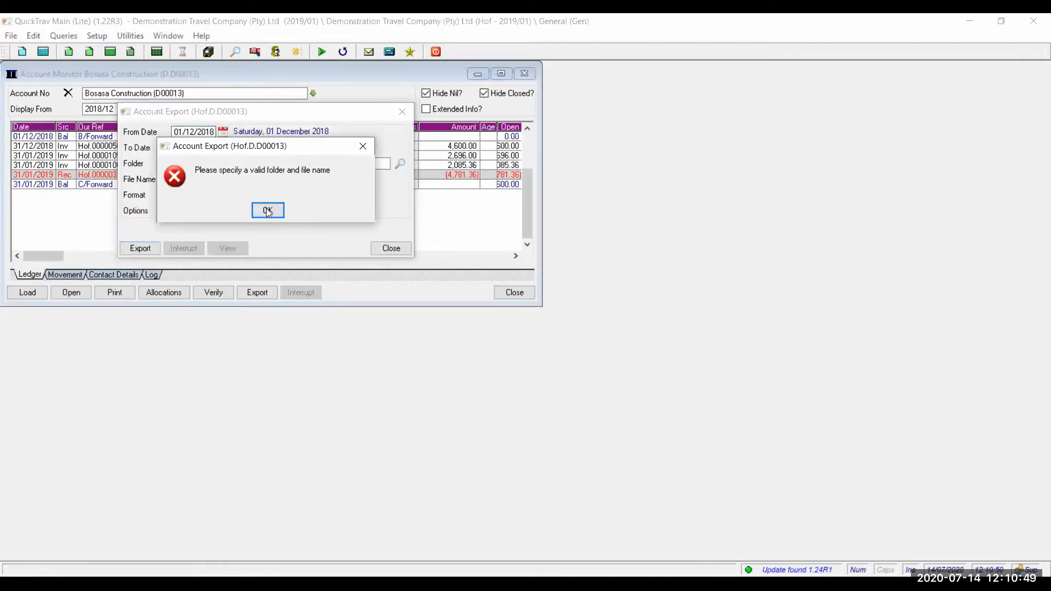
pyautogui.click(268, 210)
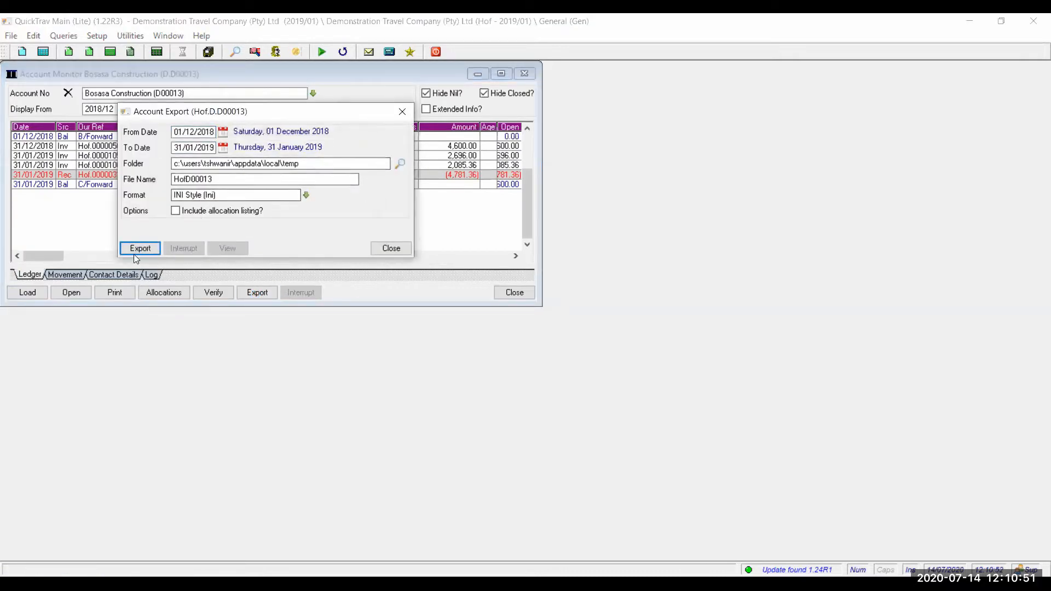
# - Keep INI Style as the export format and close the export settings without exporting
pyautogui.click(306, 195)
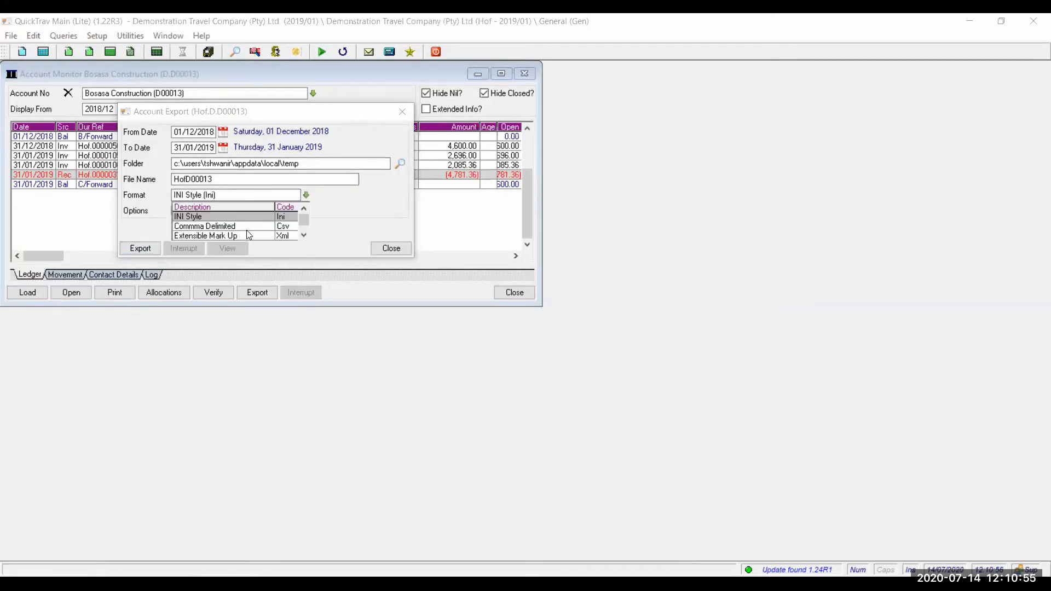
pyautogui.press('Down')
pyautogui.press('Down')
pyautogui.press('Up')
pyautogui.press('Up')
pyautogui.click(250, 215)
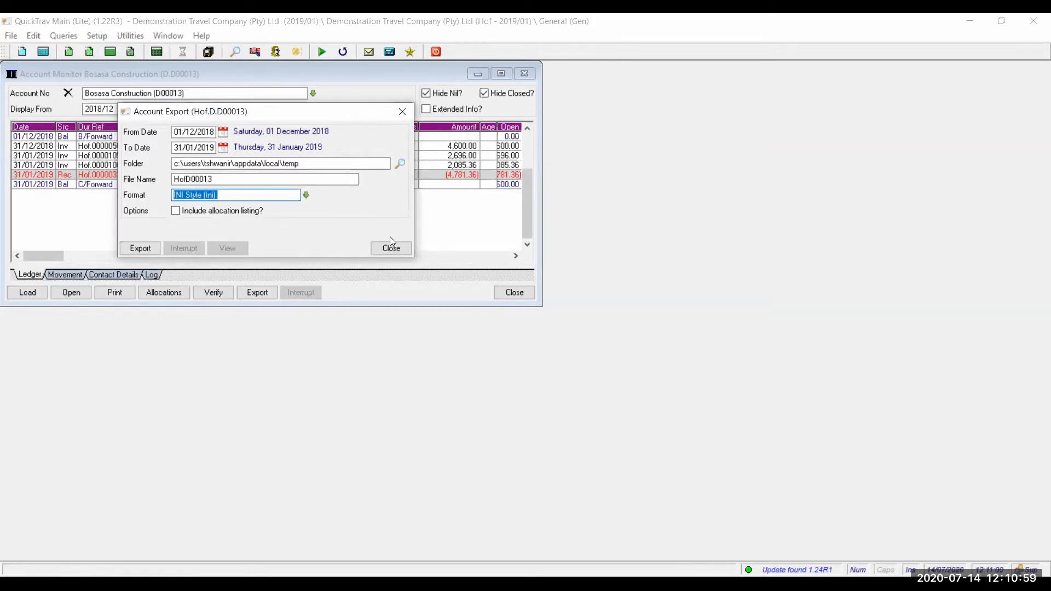
pyautogui.click(388, 250)
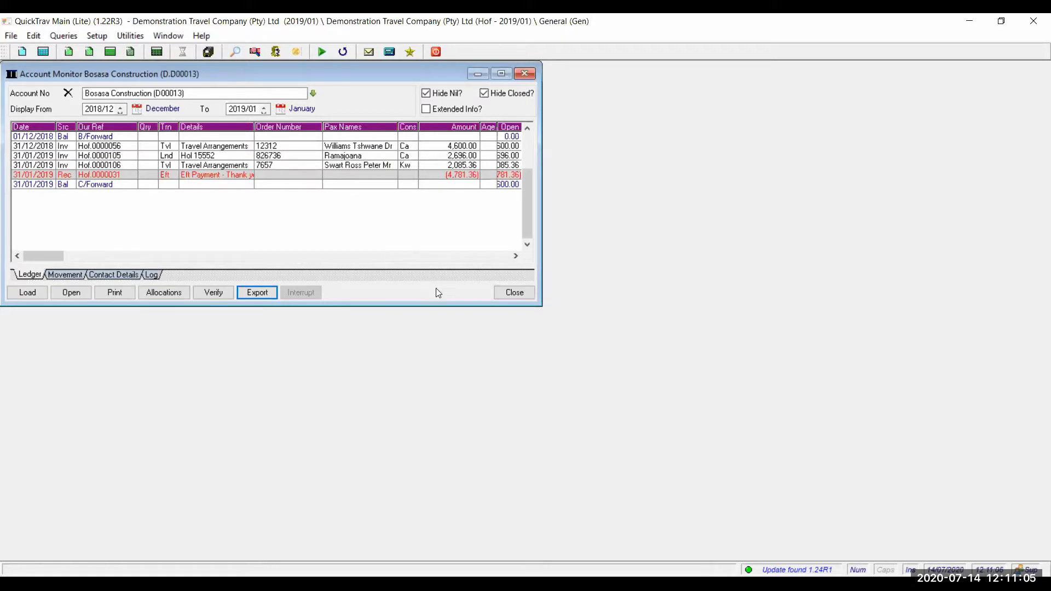
# - Close the Bosasa Construction monitor and bring up the Queries menu
pyautogui.click(508, 293)
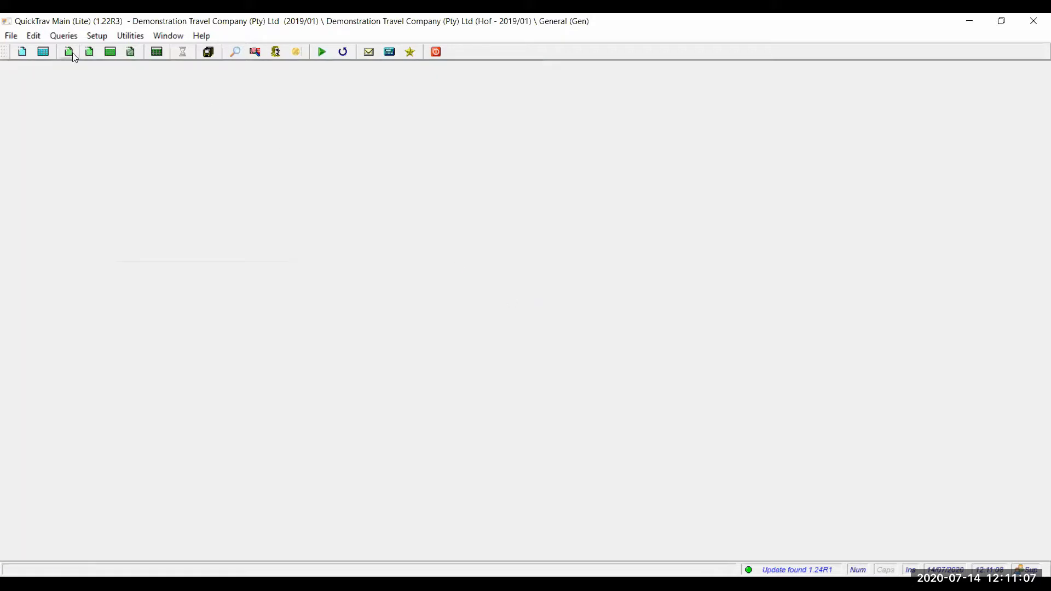
pyautogui.click(64, 37)
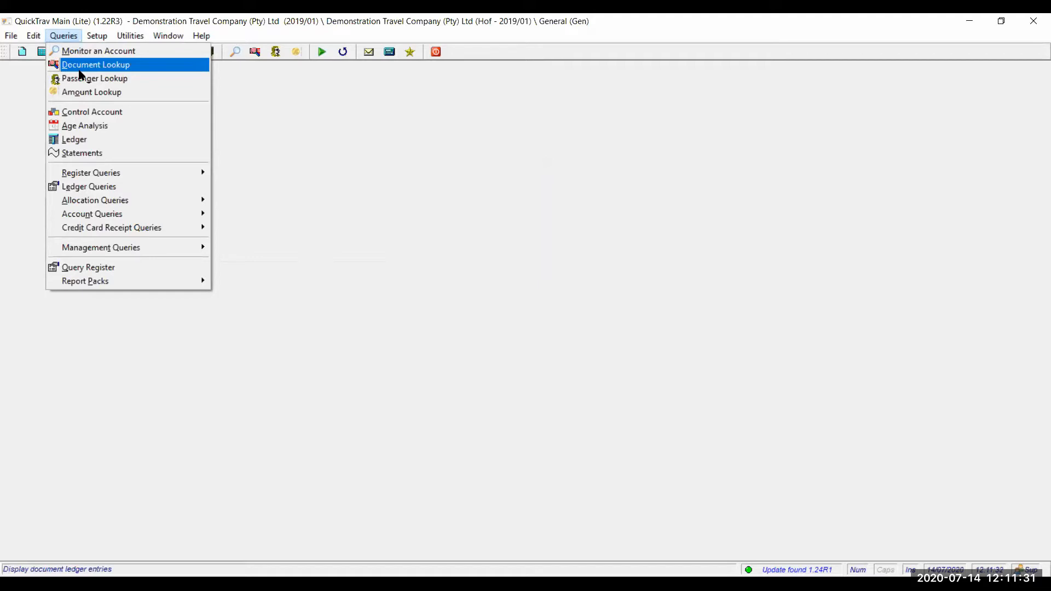
# - Search 2019/01 transactions by the passenger's name, find three entries, then close the query
pyautogui.click(83, 80)
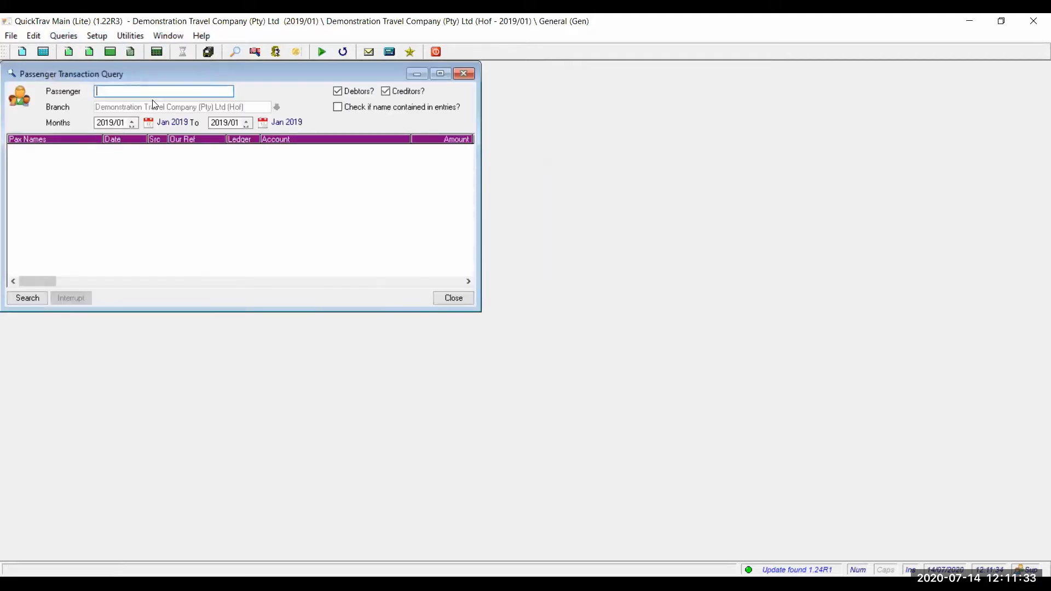
pyautogui.write('karabo')
pyautogui.press('Tab')
pyautogui.click(29, 300)
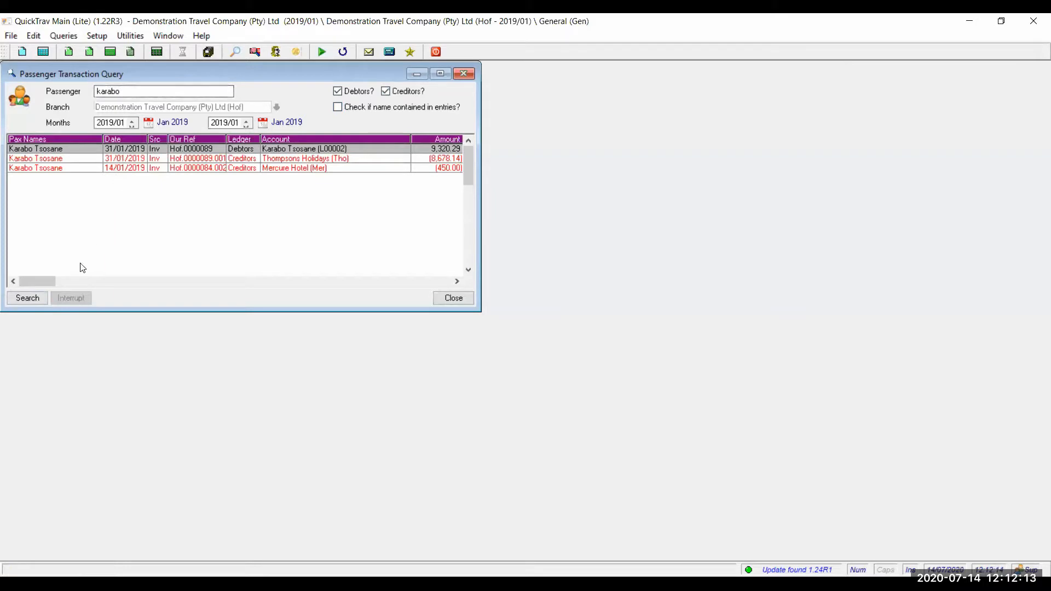
pyautogui.click(36, 299)
pyautogui.click(454, 299)
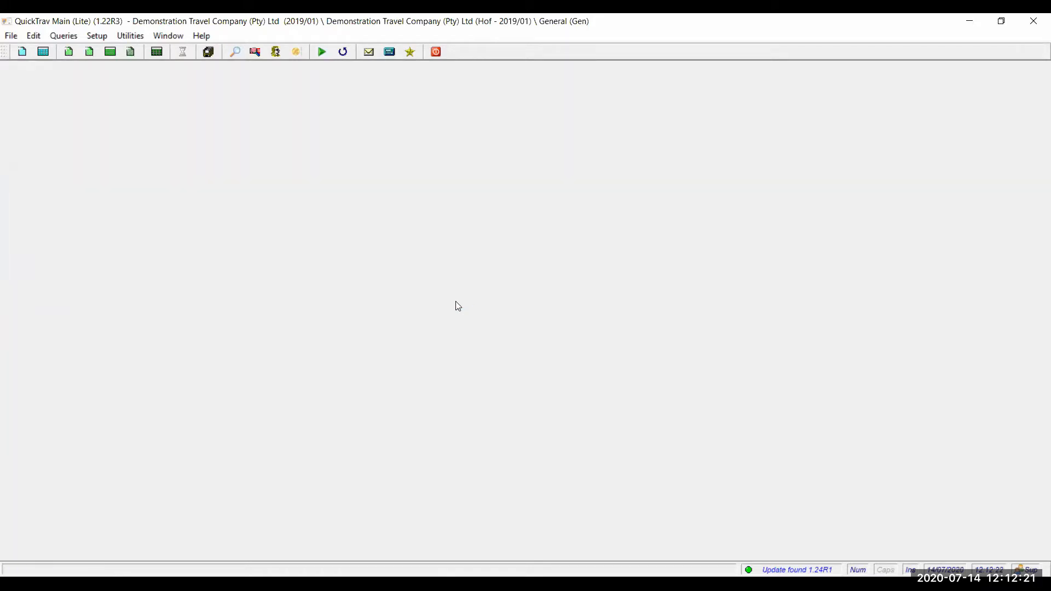
# - In Document Lookup, load ledger entries for Invoice (Inv) reference 18
pyautogui.click(63, 35)
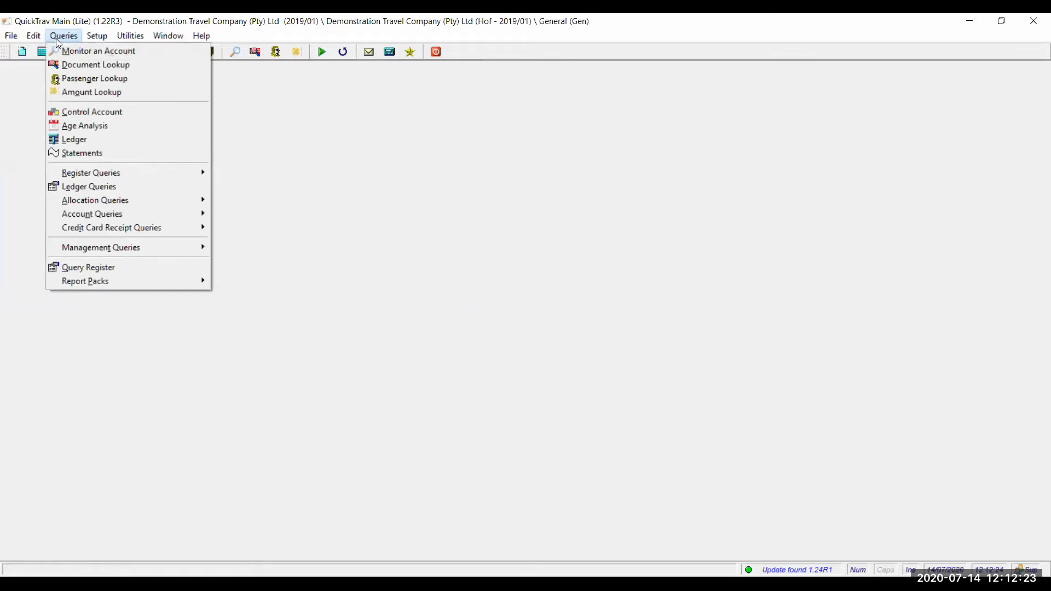
pyautogui.click(71, 68)
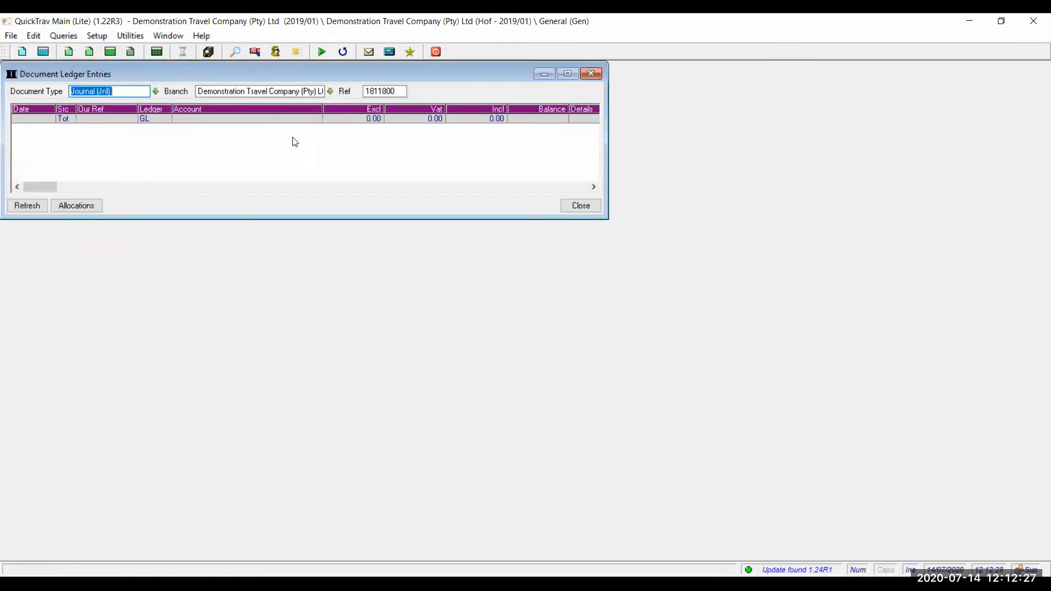
pyautogui.click(156, 91)
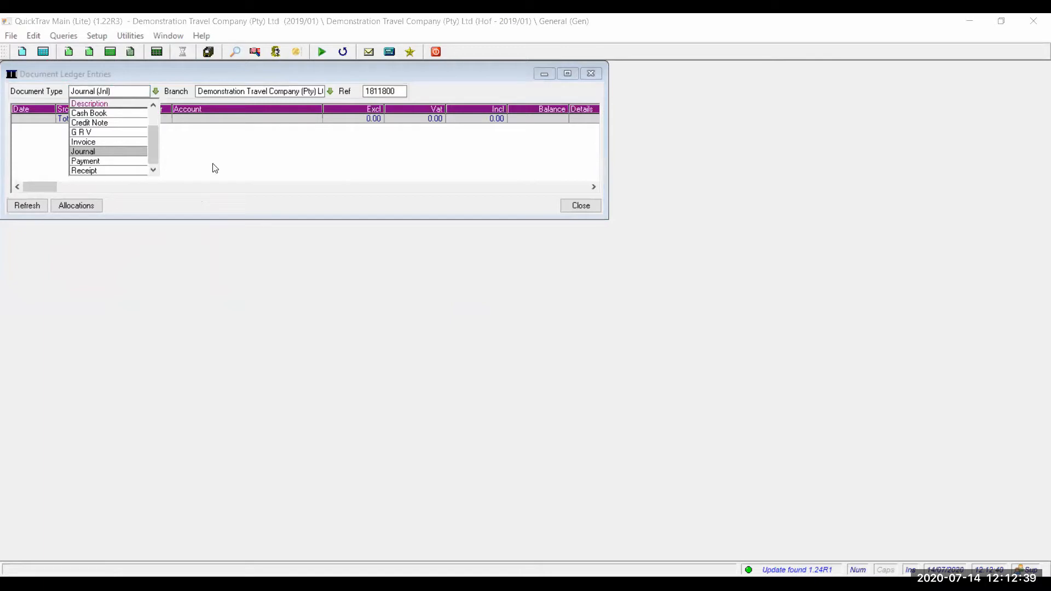
pyautogui.click(88, 144)
pyautogui.click(36, 206)
pyautogui.click(400, 91)
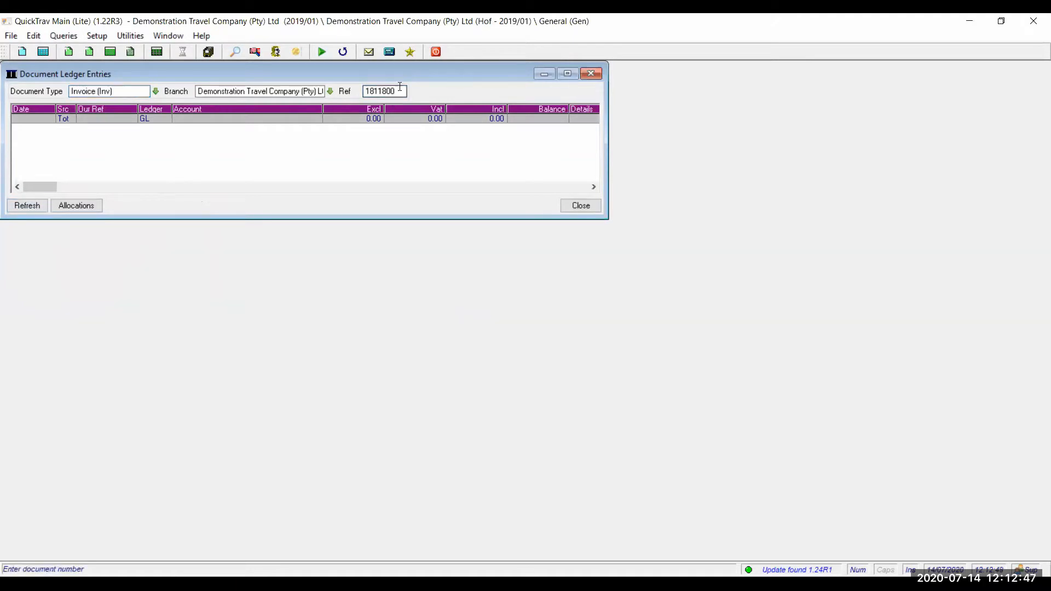
pyautogui.moveTo(399, 90); pyautogui.dragTo(321, 90)
pyautogui.write('18')
pyautogui.press('Return')
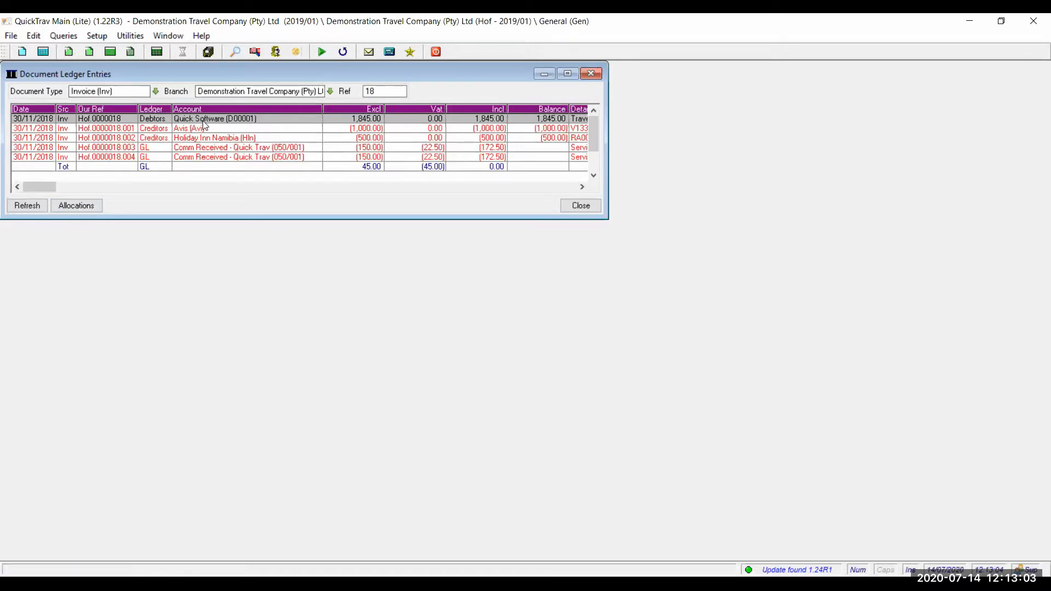
# - Review invoice 18's Comm Received, Holiday Inn Namibia and Avis ledger entries
pyautogui.click(215, 149)
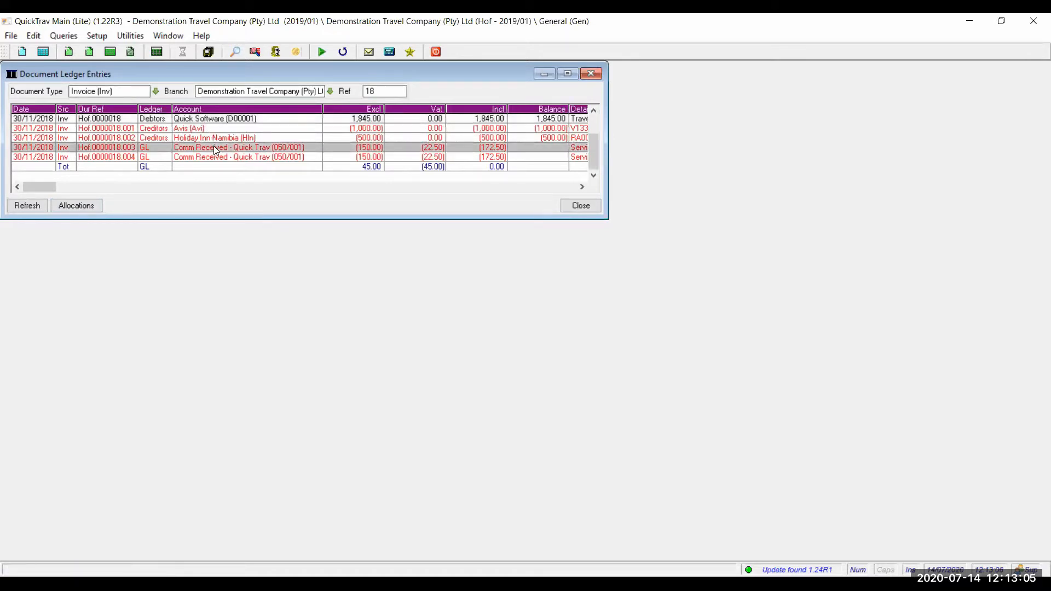
pyautogui.click(213, 138)
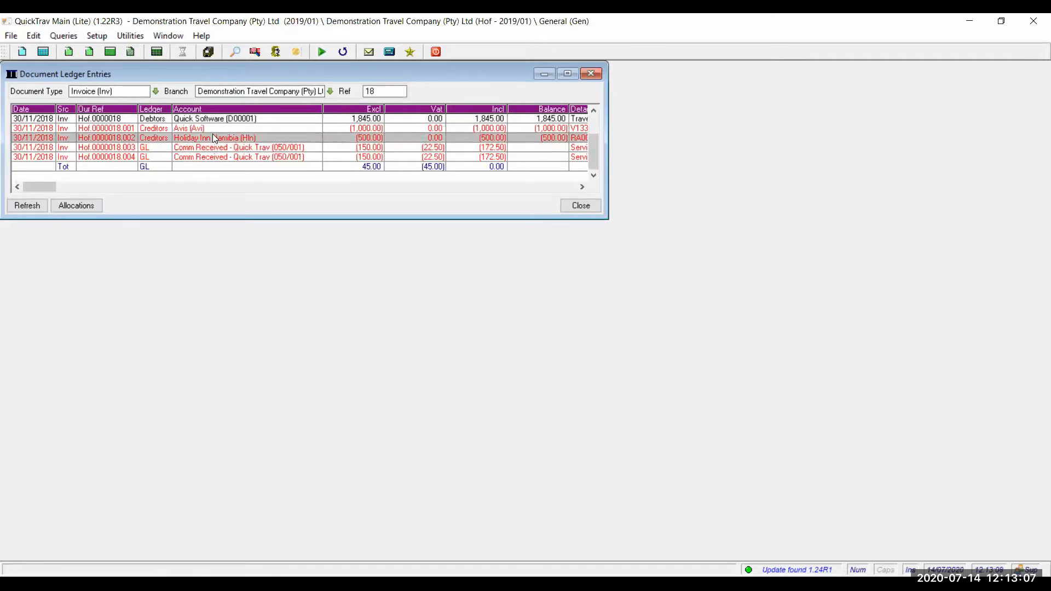
pyautogui.press('Up')
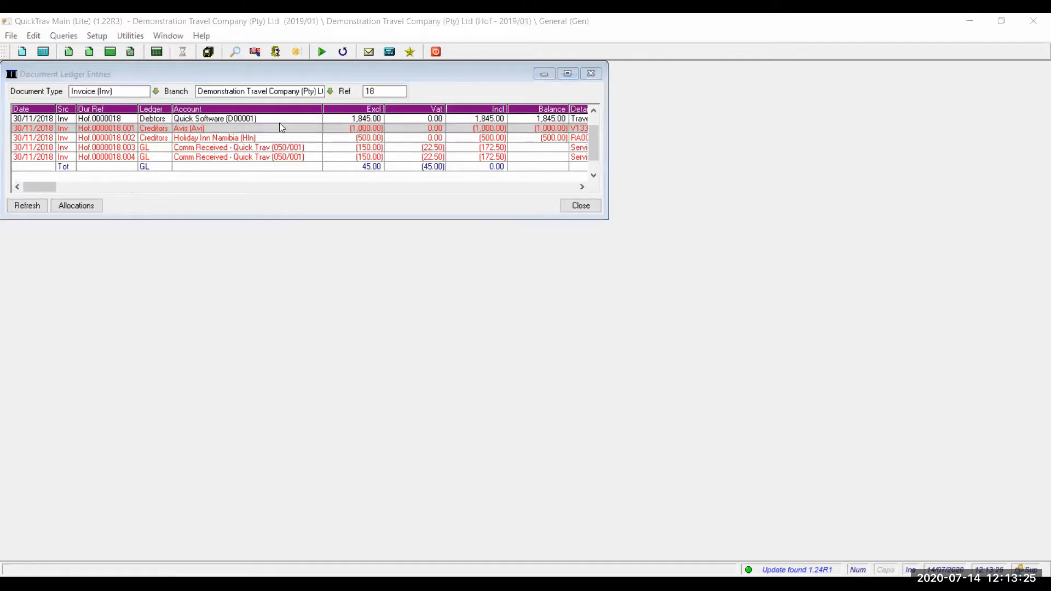
pyautogui.click(63, 36)
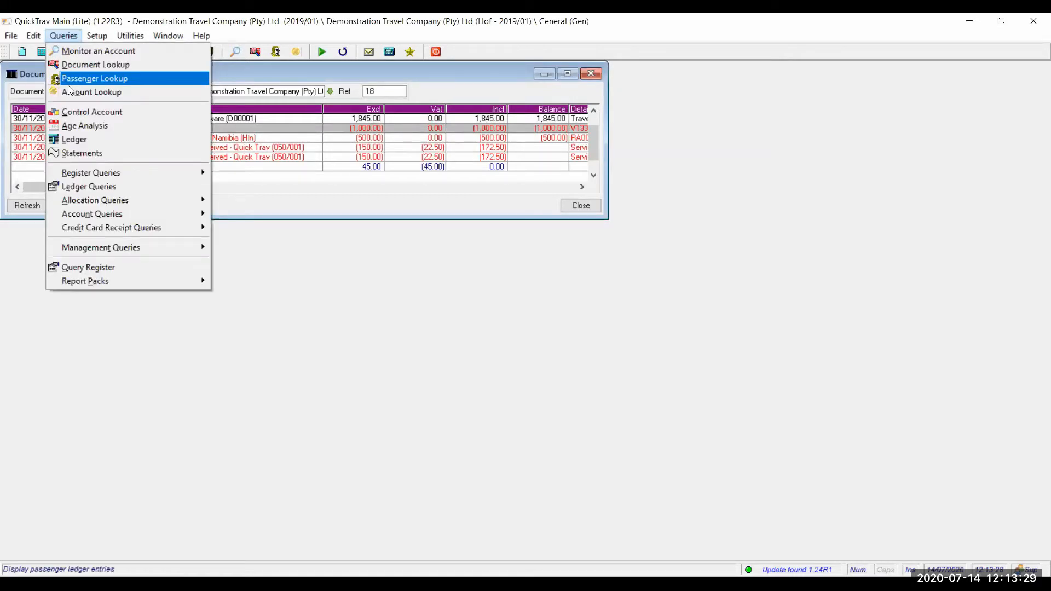
pyautogui.click(69, 82)
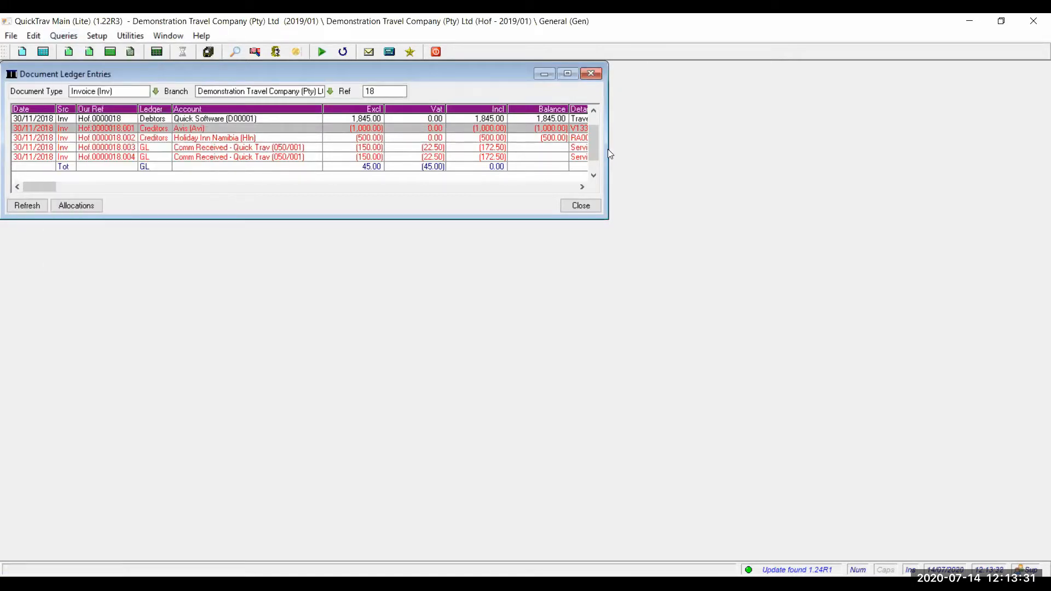
pyautogui.click(70, 36)
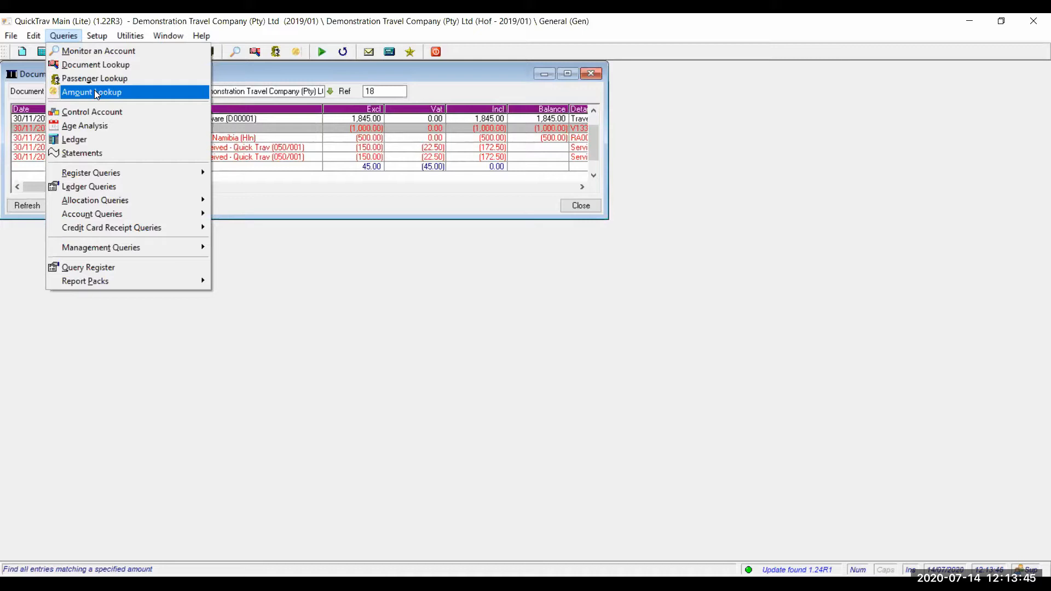
pyautogui.click(95, 93)
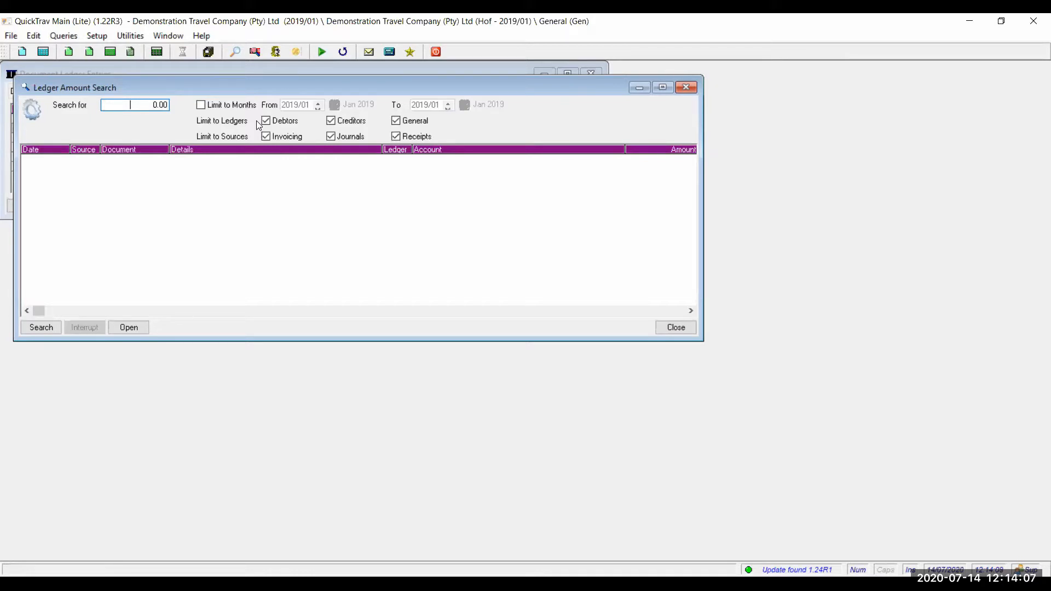
pyautogui.click(684, 88)
pyautogui.click(64, 35)
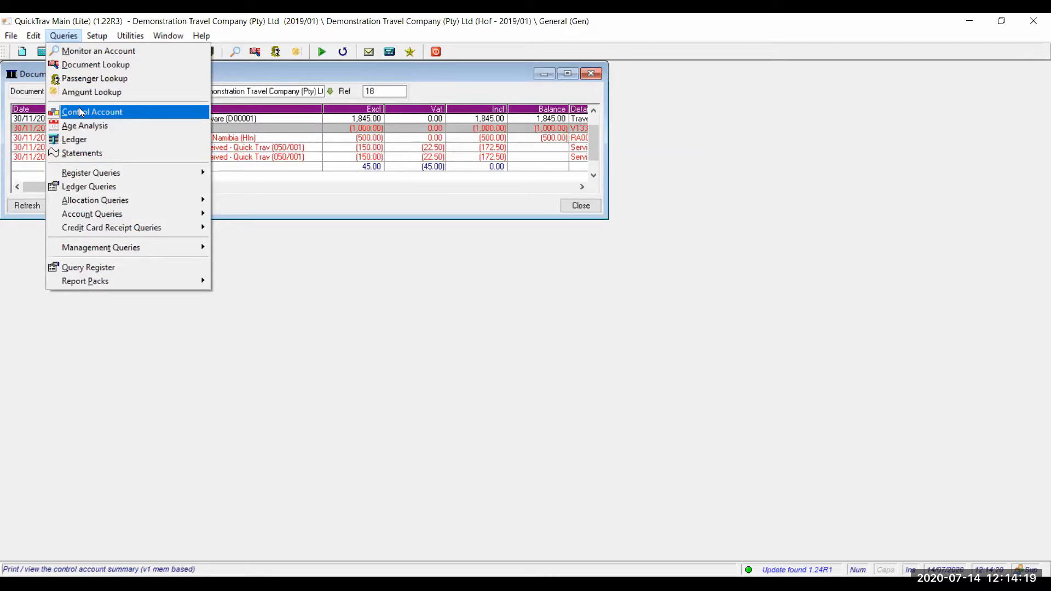
# - Close the invoice ledger entries and load the Control Account summary for 2019/01 to 2019/01
pyautogui.click(332, 181)
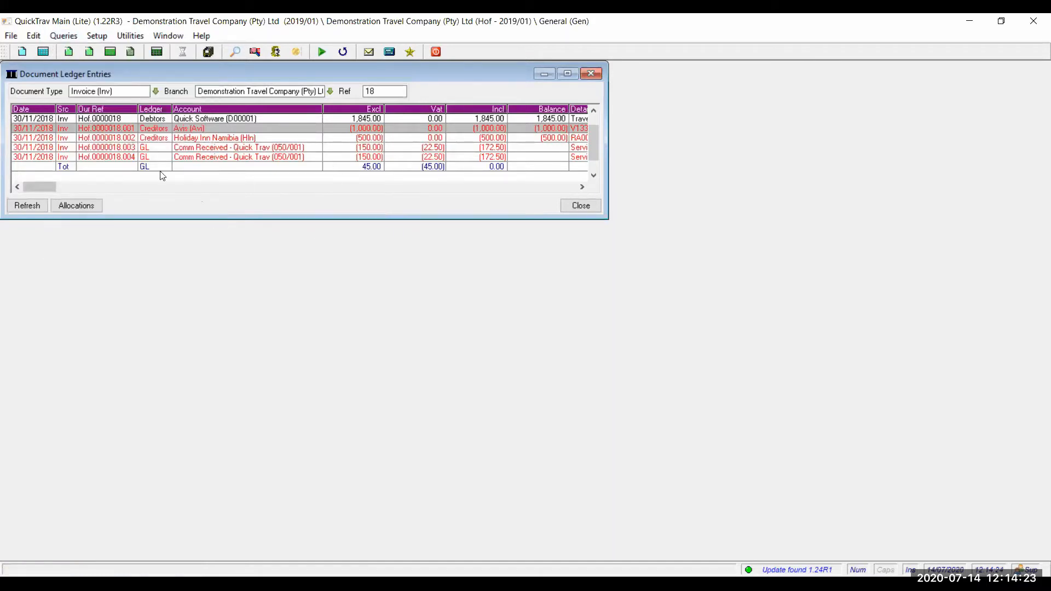
pyautogui.click(590, 73)
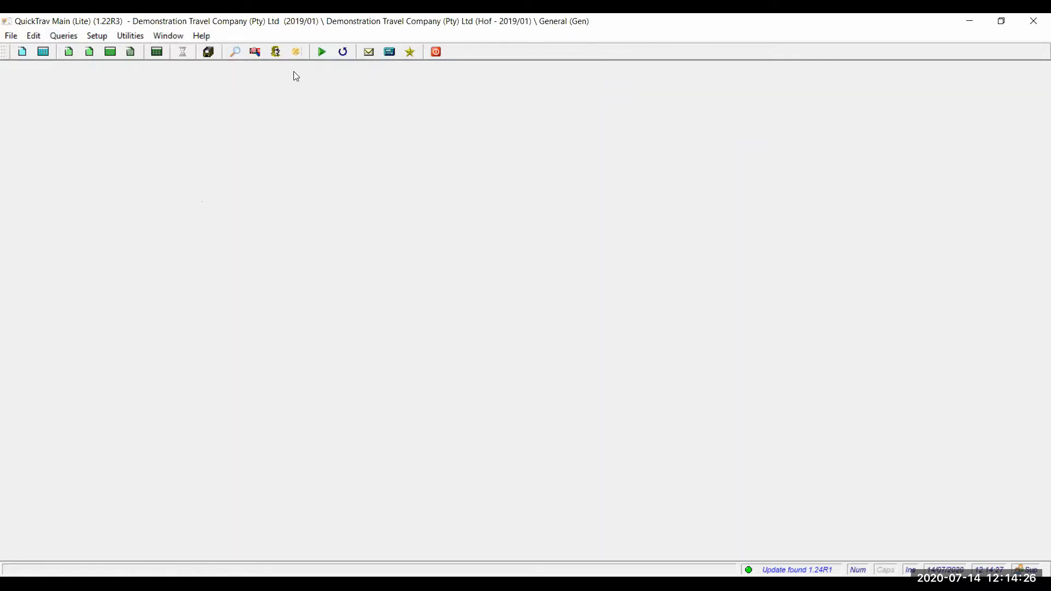
pyautogui.click(66, 41)
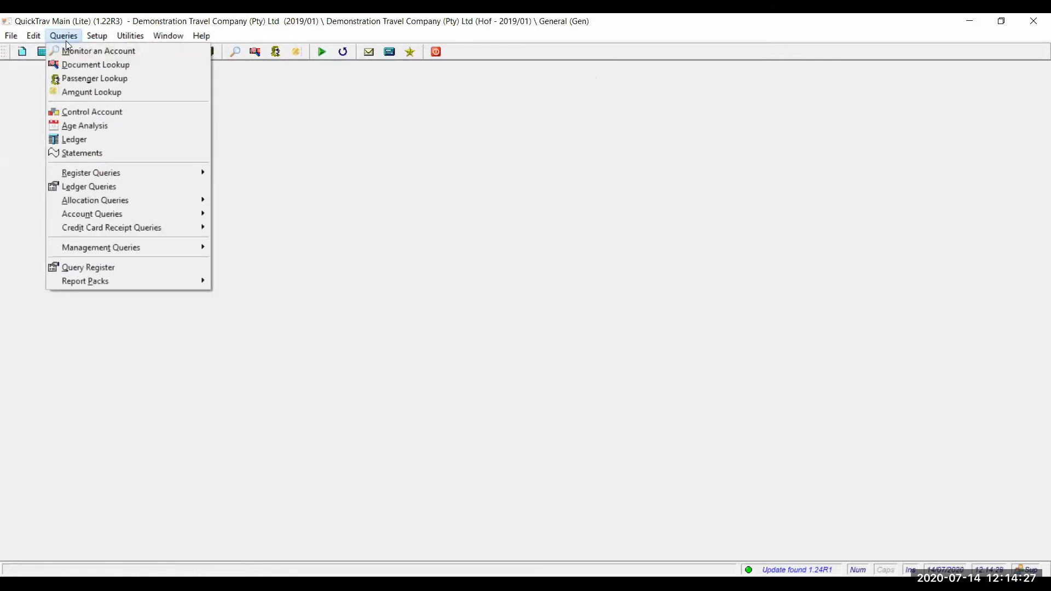
pyautogui.click(83, 113)
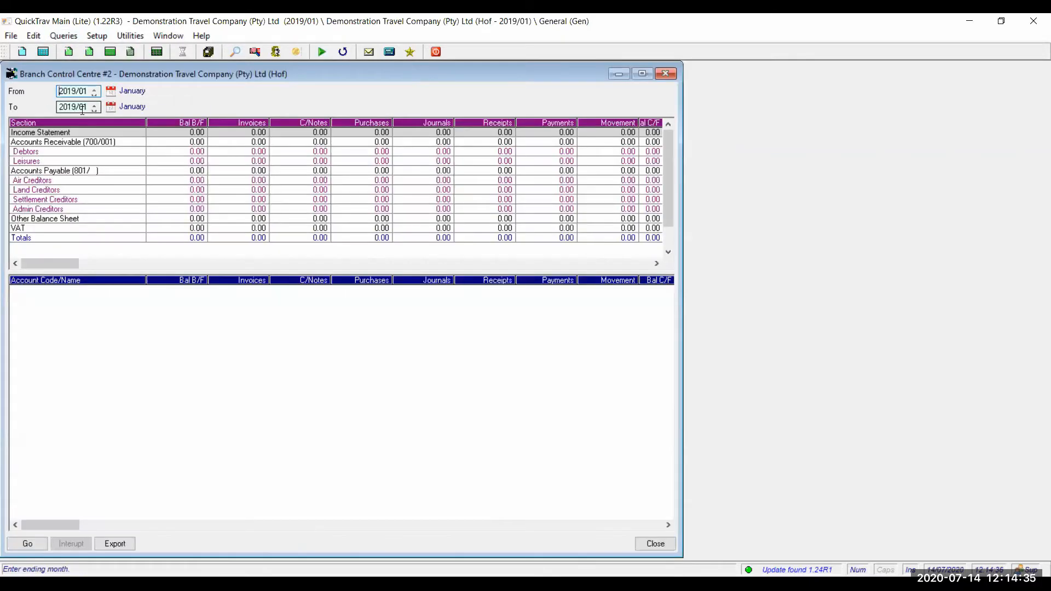
pyautogui.click(37, 543)
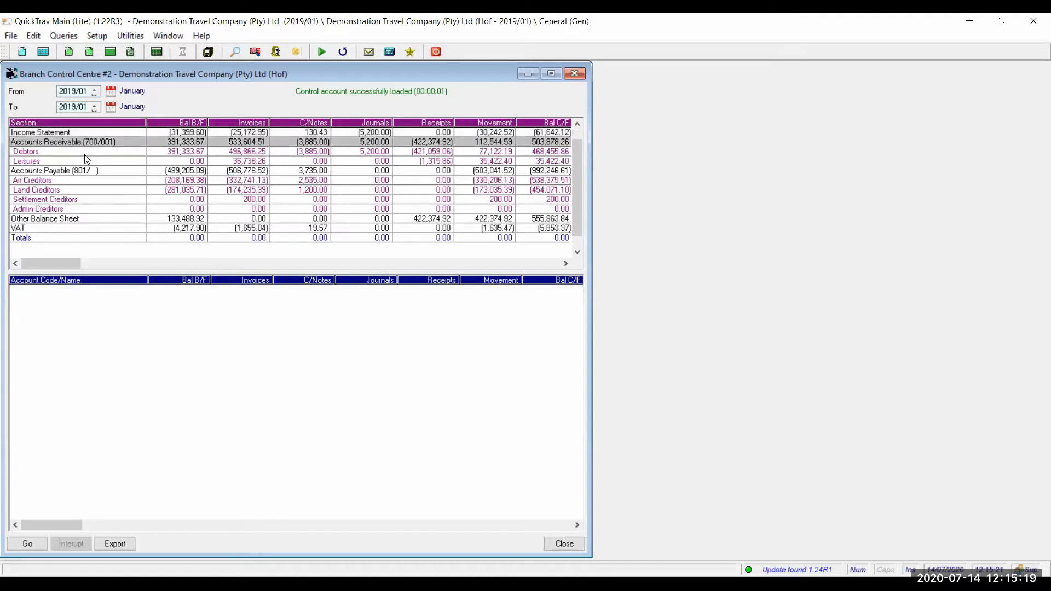
# - Select the Debtors section to list accounts D00001 to D00017 with their 2019/01 balances
pyautogui.click(45, 152)
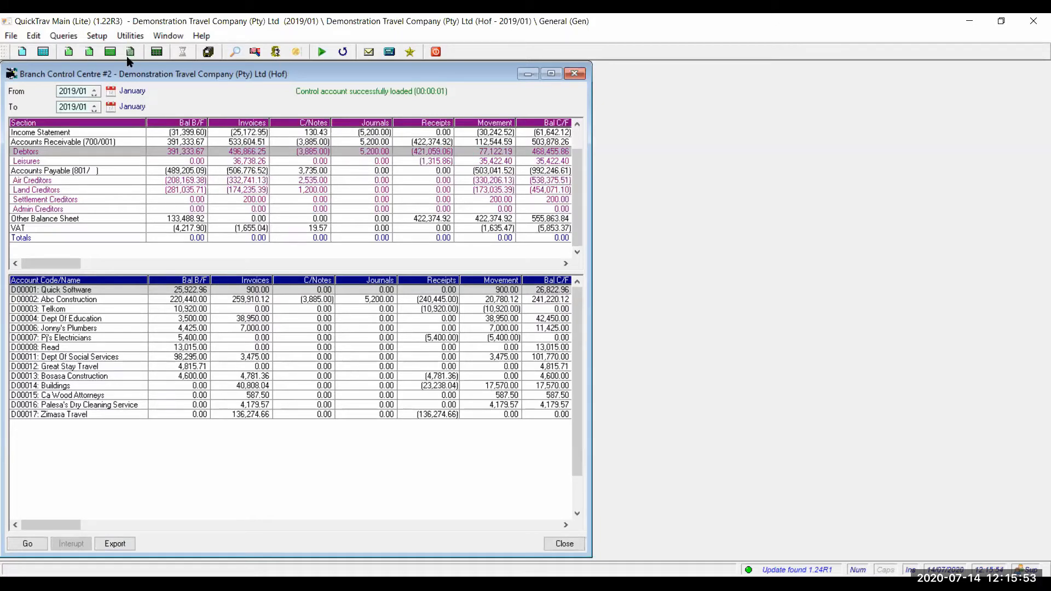
pyautogui.click(73, 92)
# - Close the Branch Control Centre, leaving QuickTrav's main window with no query windows
pyautogui.click(574, 75)
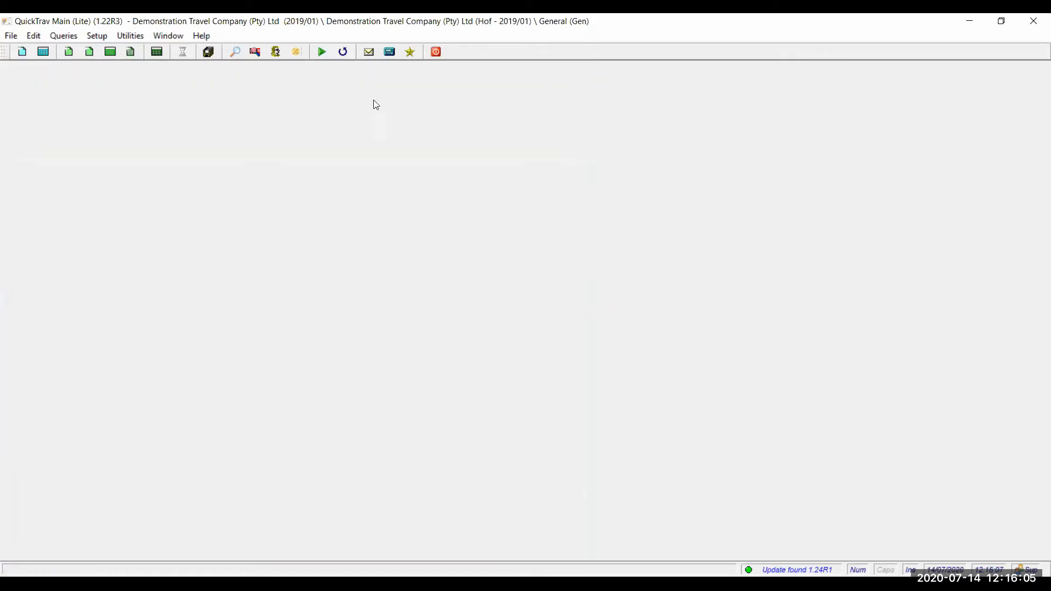
pyautogui.click(63, 36)
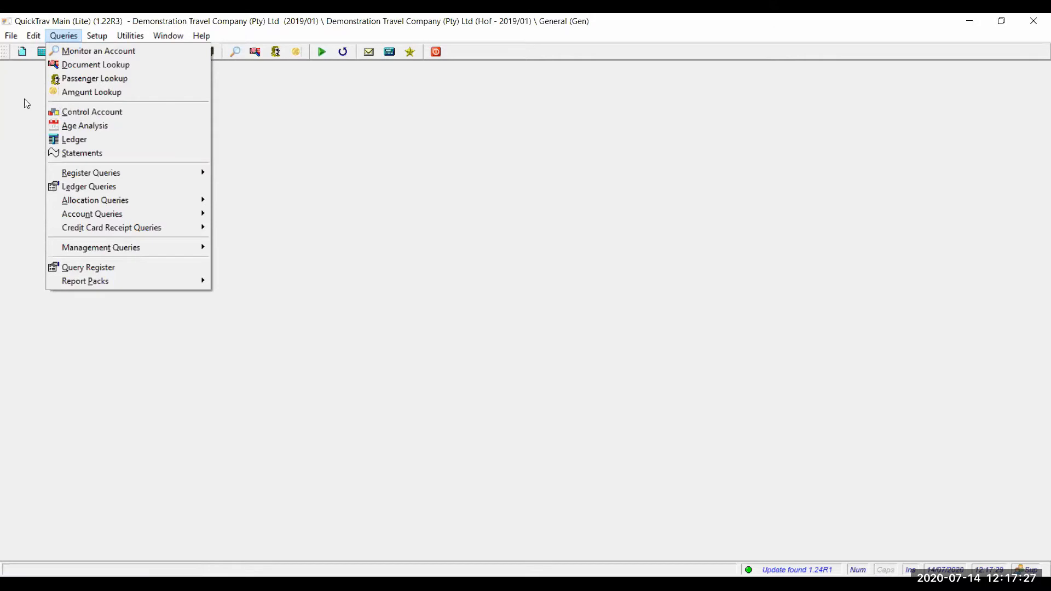
# - Open and close the File menu in the Demotravel 2020/05 Cape Town session
pyautogui.click(11, 35)
pyautogui.click(11, 36)
pyautogui.click(11, 36)
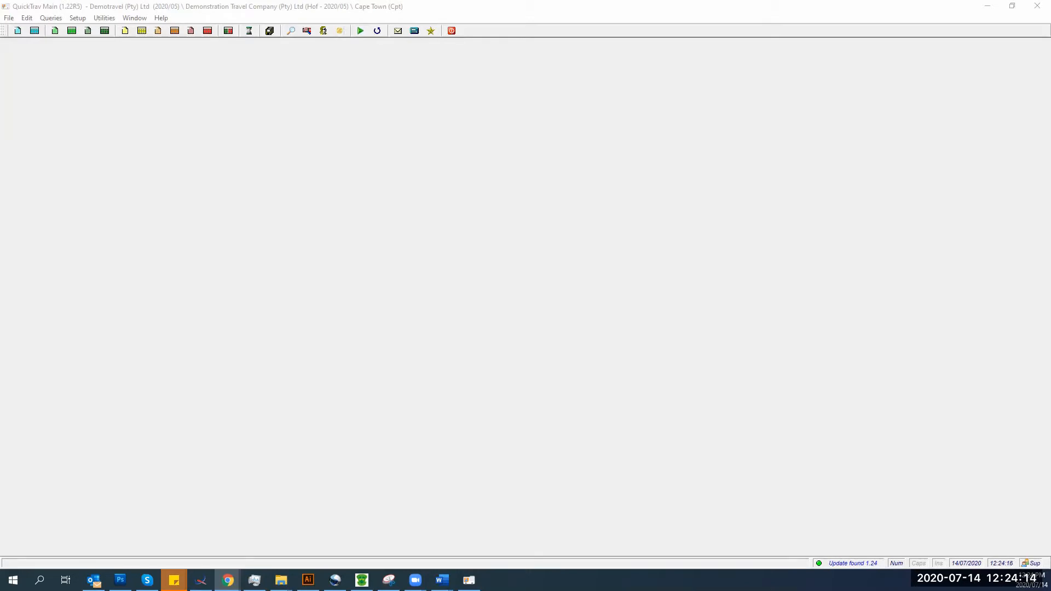
# - Start the Account Monitor with Debtors as the account type
pyautogui.click(53, 20)
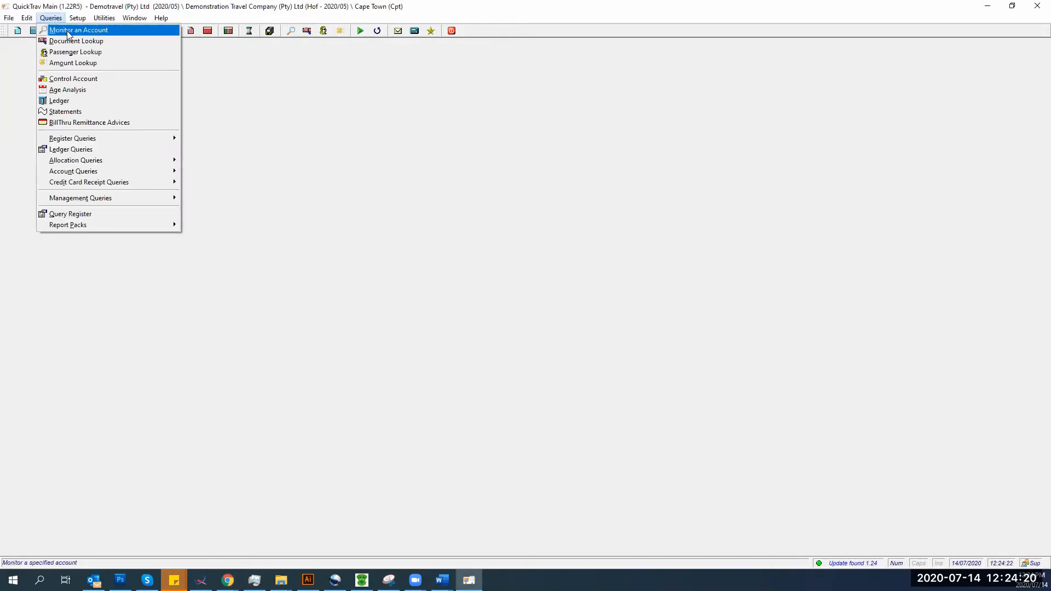
pyautogui.click(69, 32)
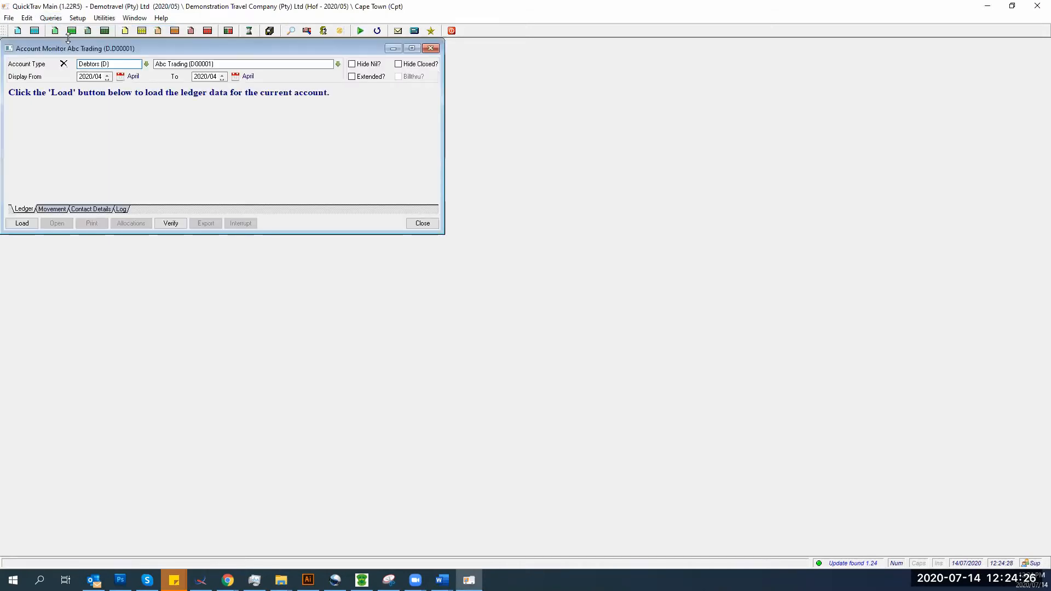
pyautogui.click(147, 65)
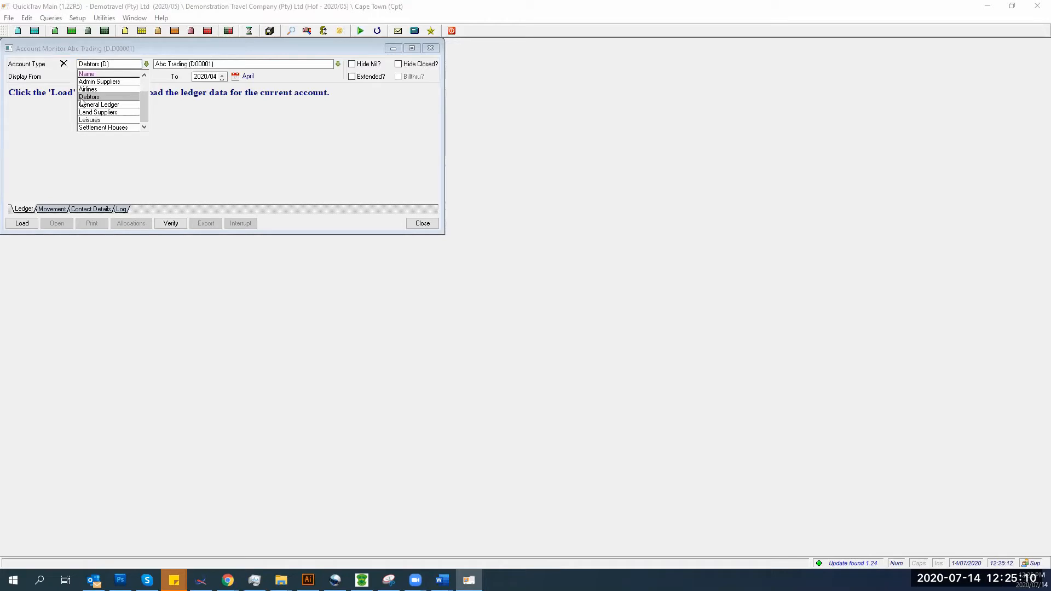
pyautogui.click(80, 98)
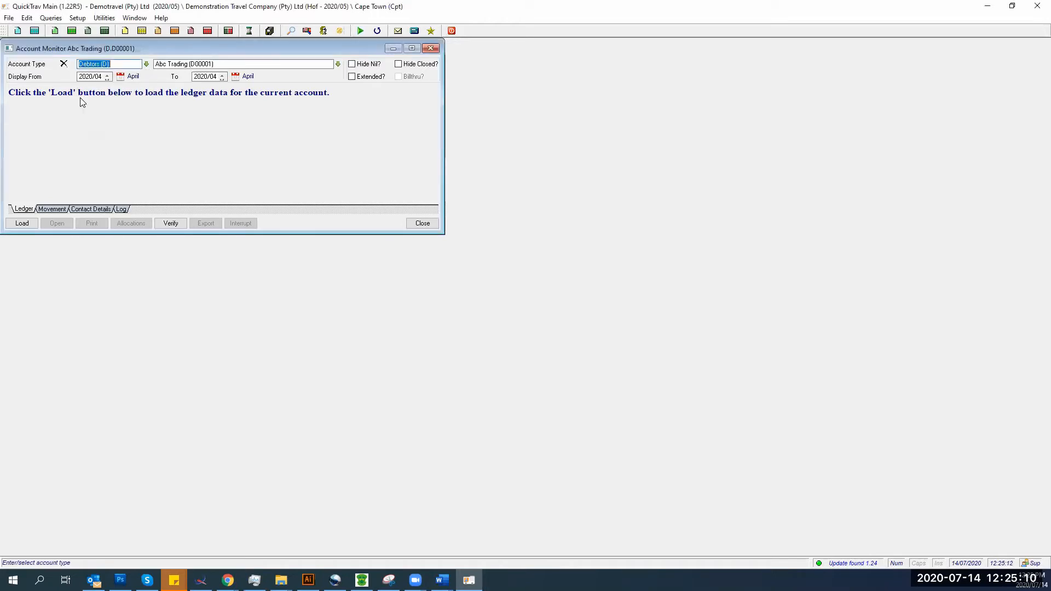
# - Try Abc Trading and Jacobs Coffee, then settle on account D00001 (Abc Trading)
pyautogui.click(338, 64)
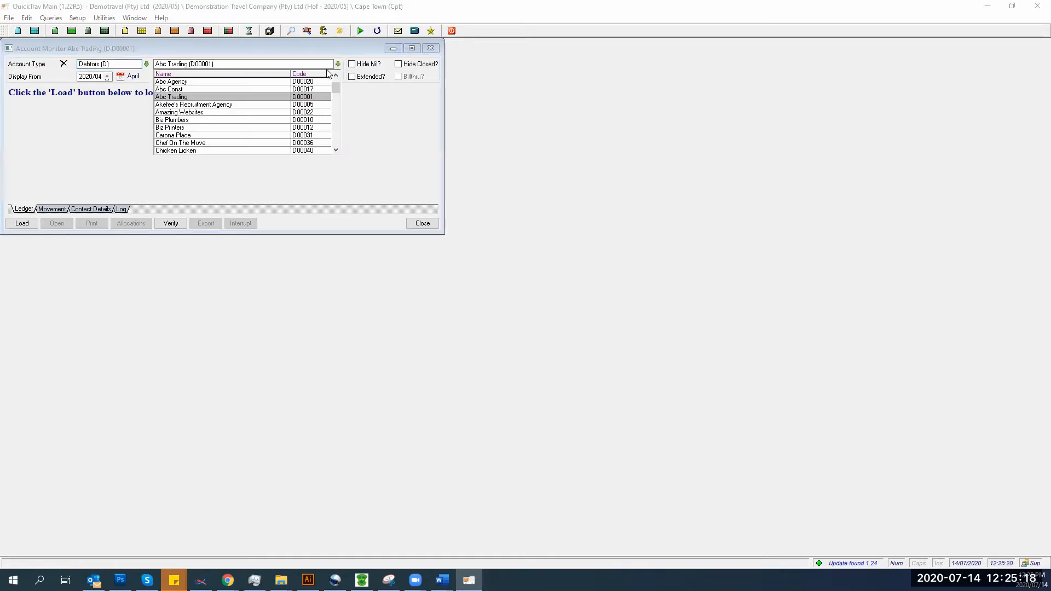
pyautogui.click(234, 97)
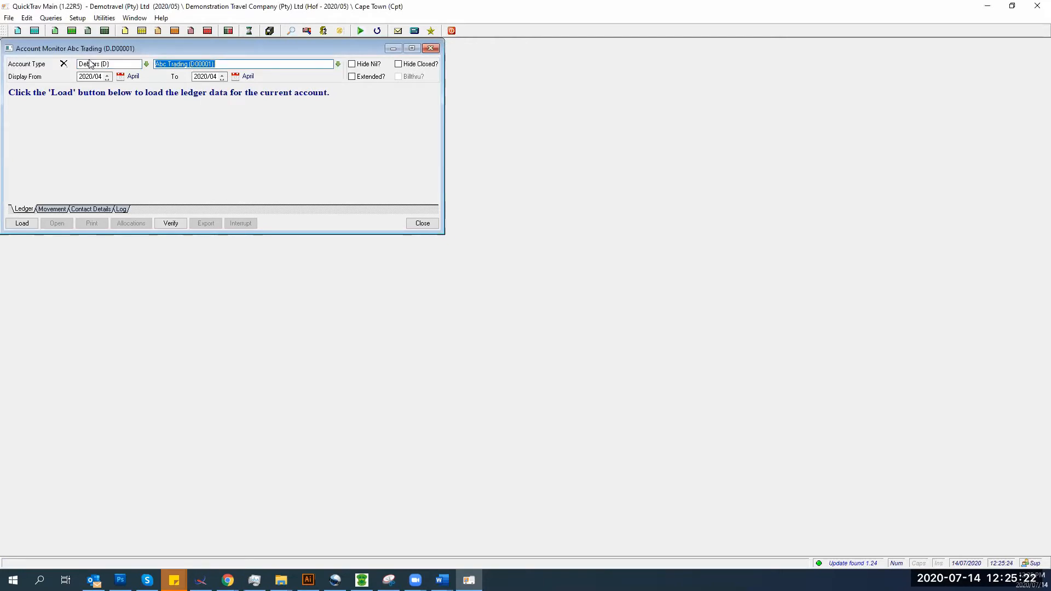
pyautogui.write('jaco')
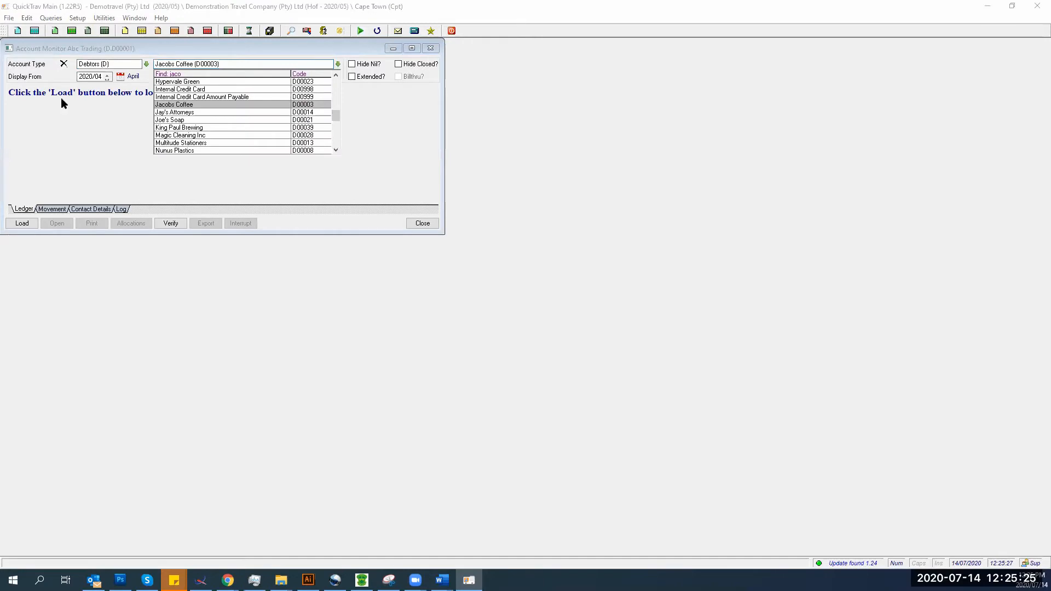
pyautogui.click(190, 105)
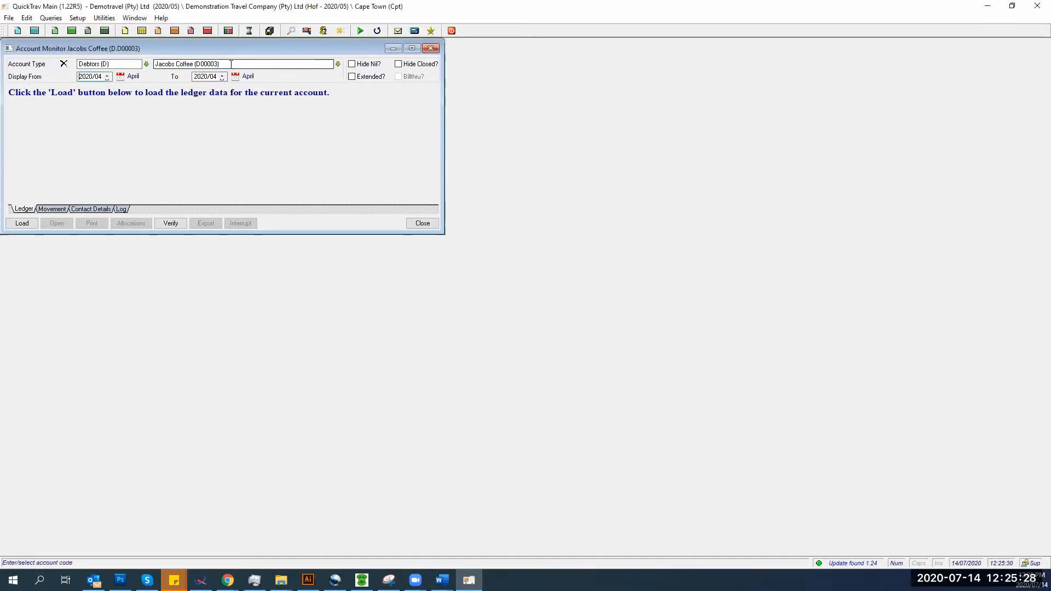
pyautogui.moveTo(155, 64); pyautogui.dragTo(281, 65)
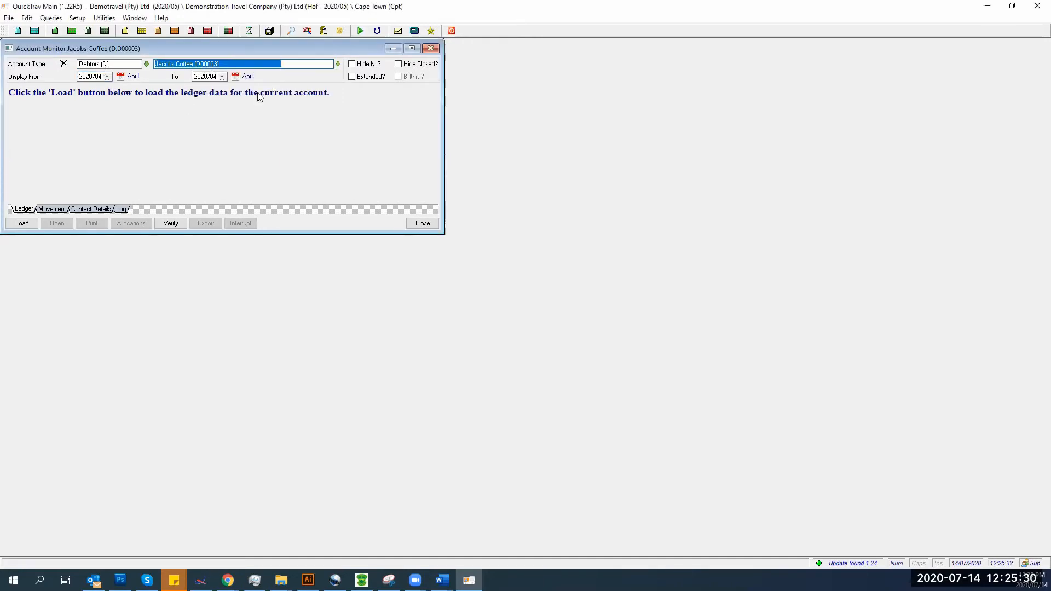
pyautogui.write('D0000')
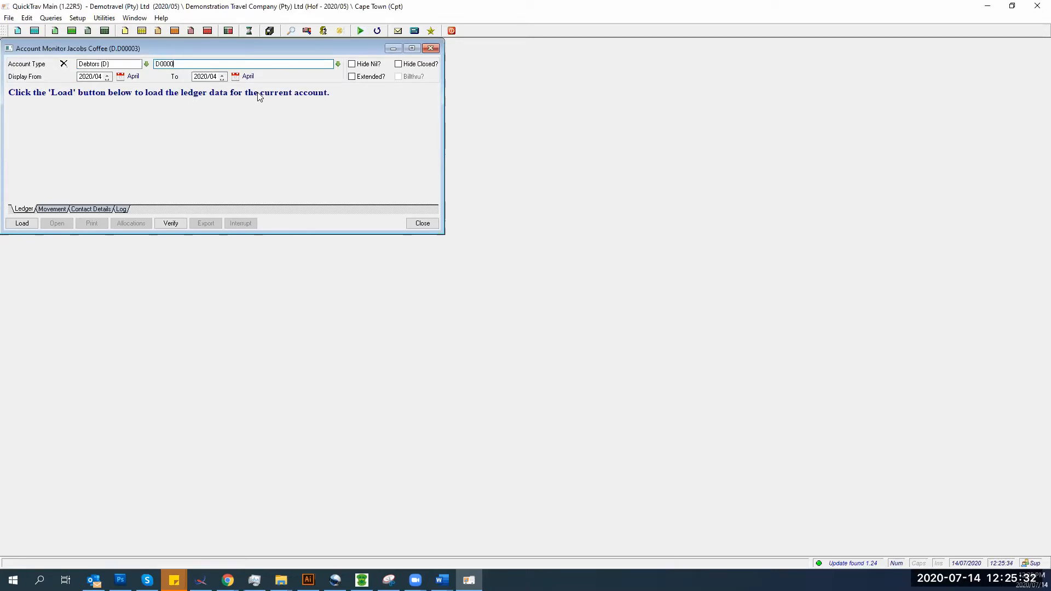
pyautogui.write('1')
pyautogui.press('Tab')
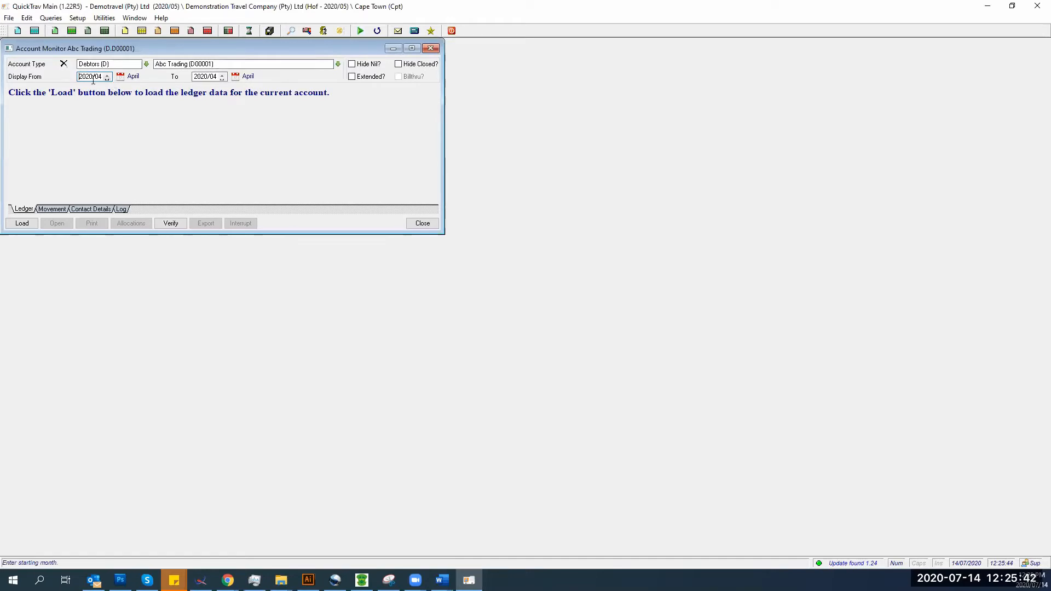
# - Move the Display From period back to 2017/04, keeping 2020/04 as the end
pyautogui.scroll(-3, 93, 80)
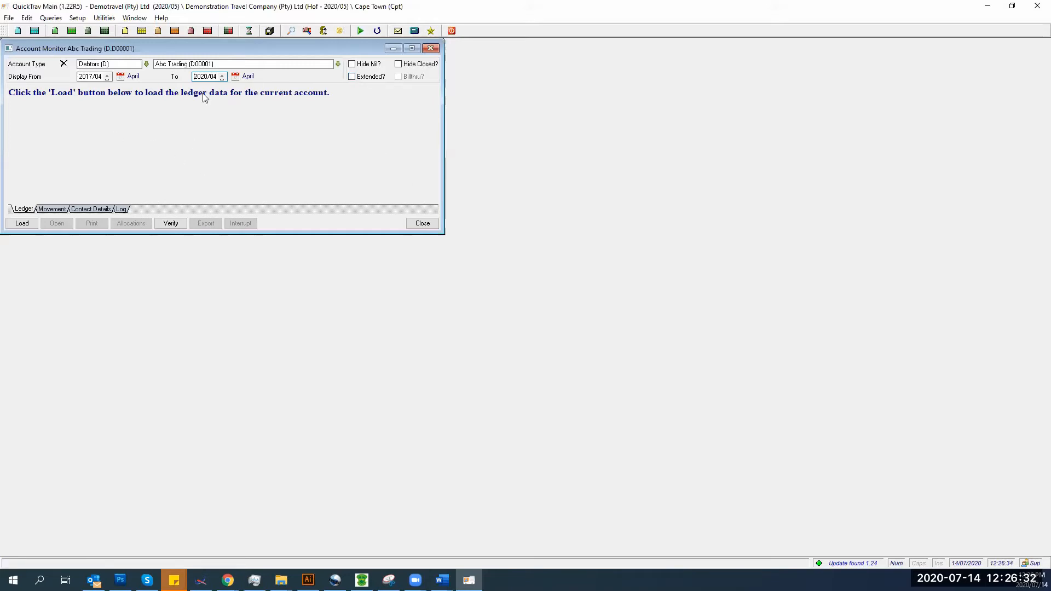
# - Load the Abc Trading ledger for 2017/04–2020/04, then reload it with Hide Closed ticked
pyautogui.click(22, 223)
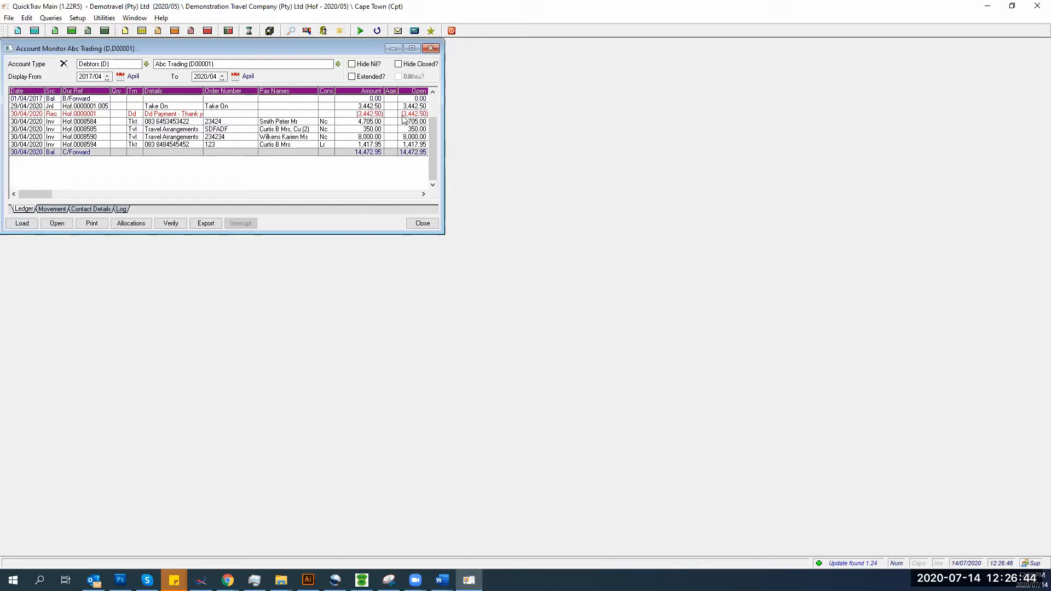
pyautogui.click(399, 63)
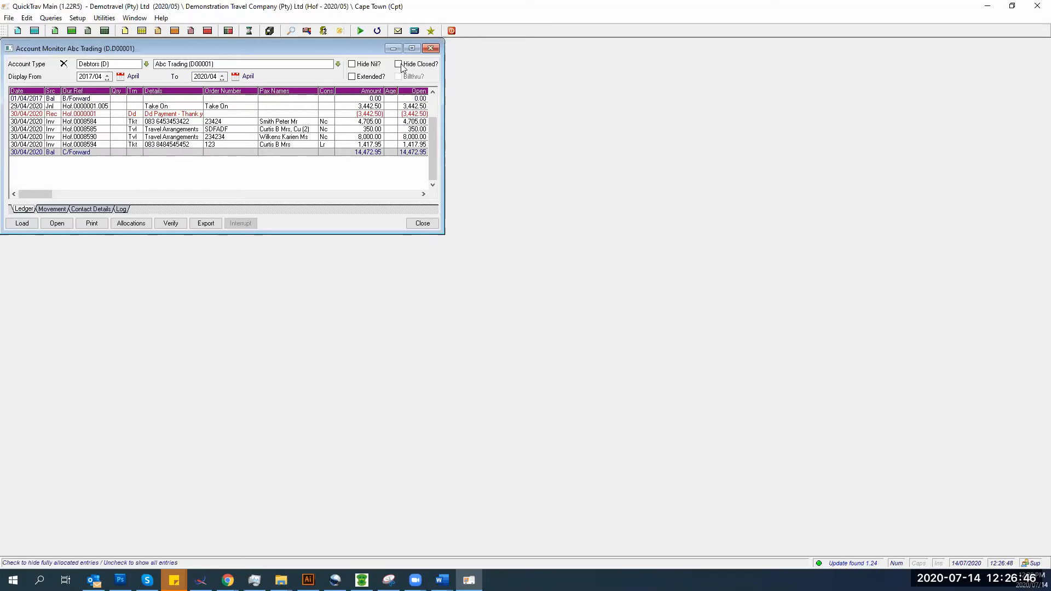
pyautogui.click(22, 223)
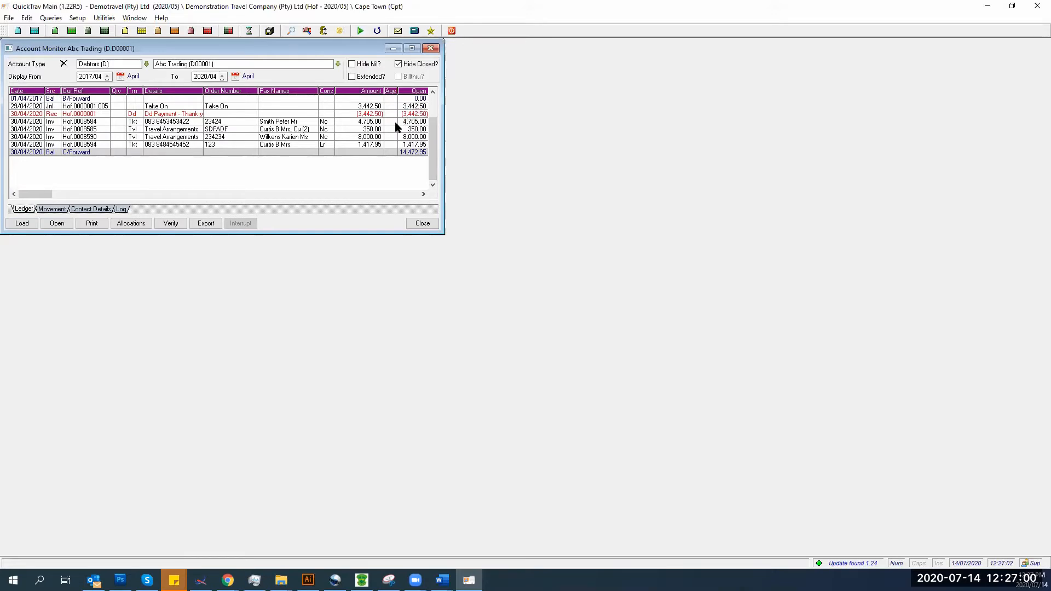
# - Reload the ledger in Extended view with closed entries shown, widening the window for more columns
pyautogui.click(398, 64)
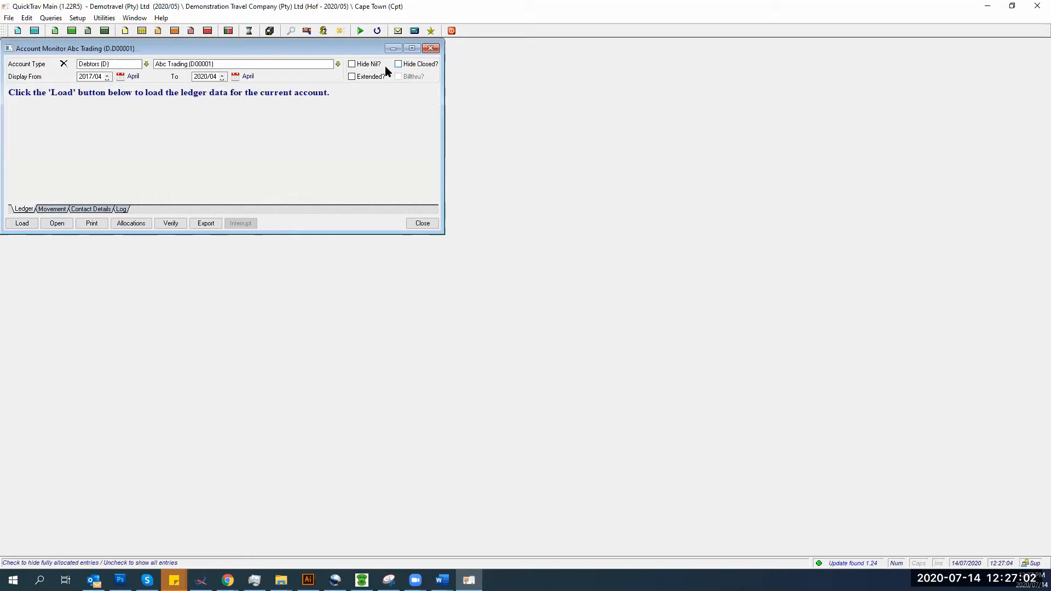
pyautogui.click(352, 76)
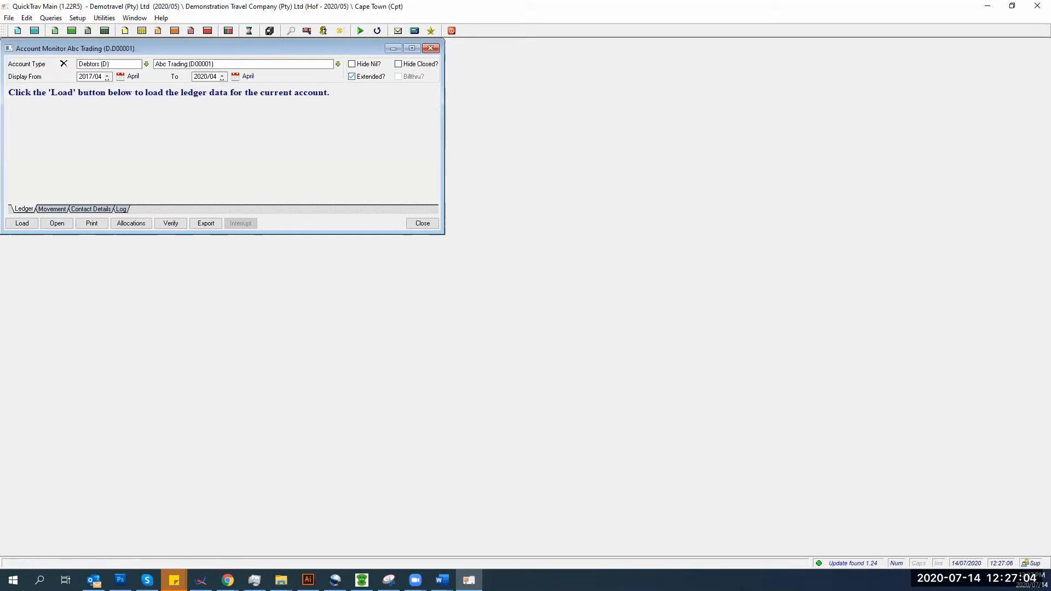
pyautogui.click(21, 223)
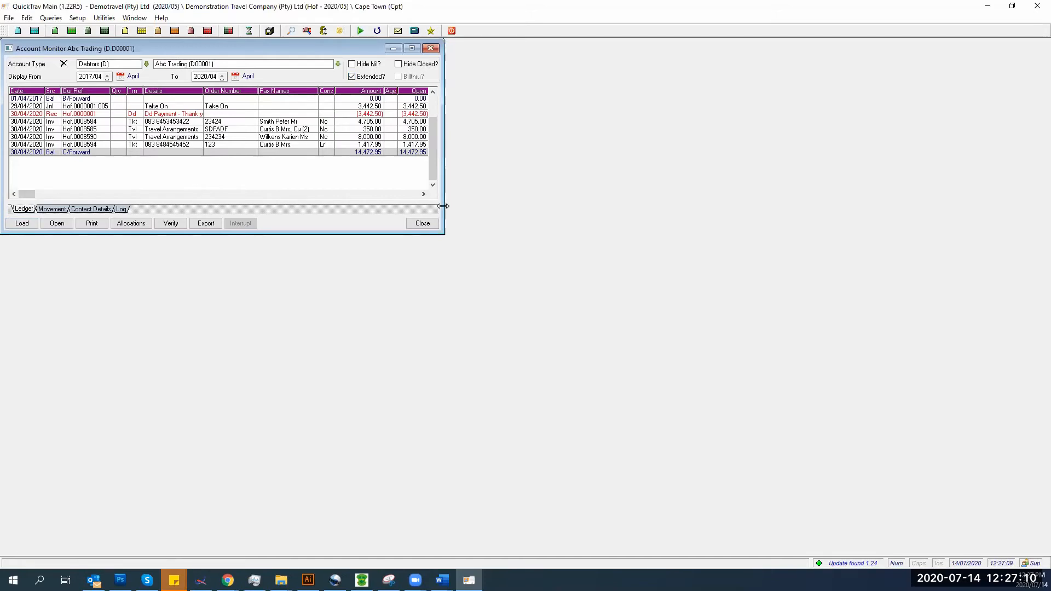
pyautogui.moveTo(443, 205); pyautogui.dragTo(1017, 206)
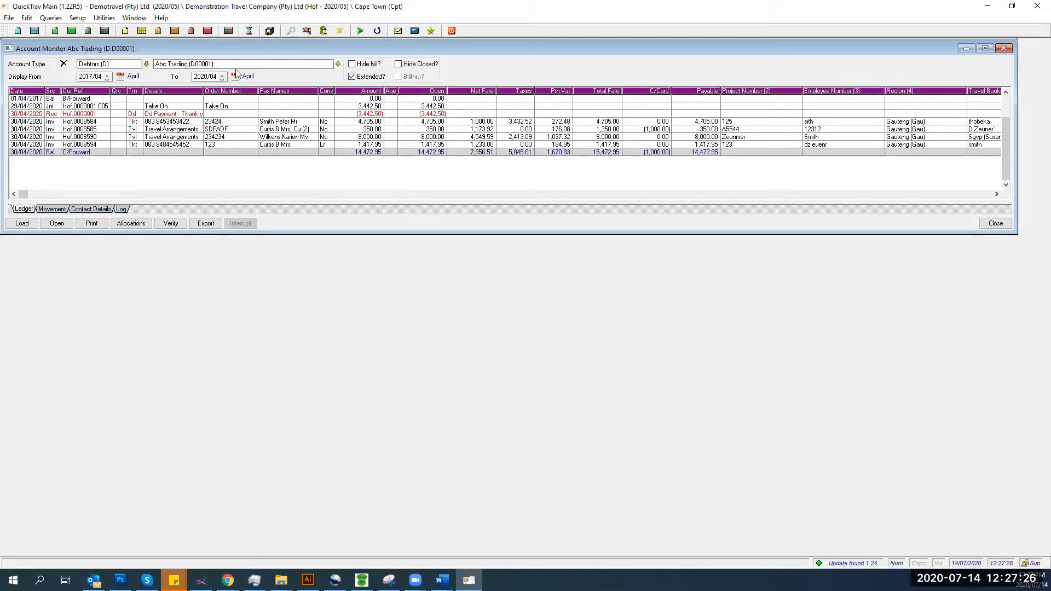
pyautogui.doubleClick(72, 115)
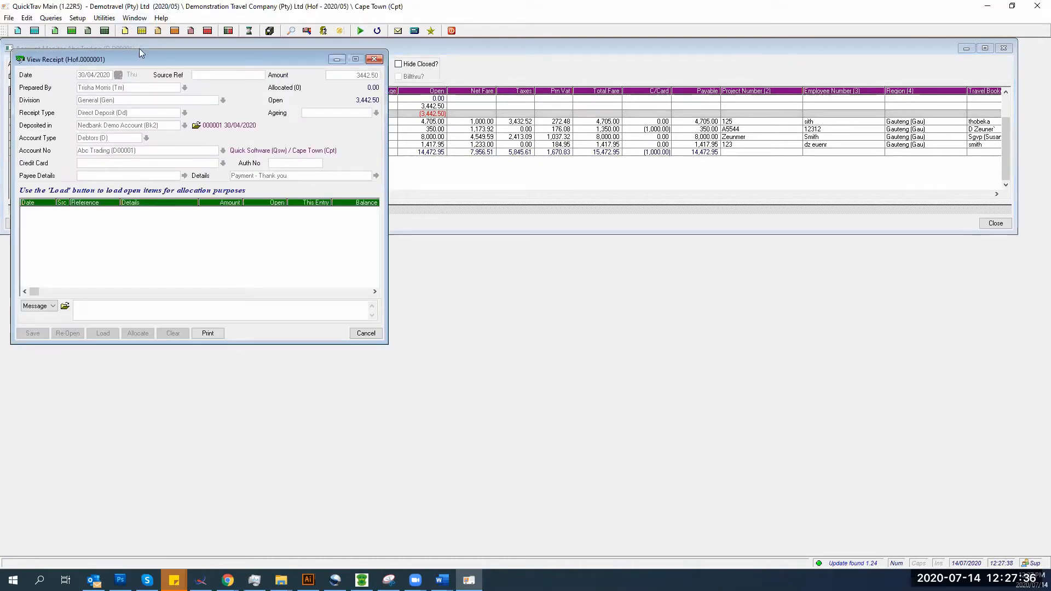
pyautogui.moveTo(164, 62); pyautogui.dragTo(356, 74)
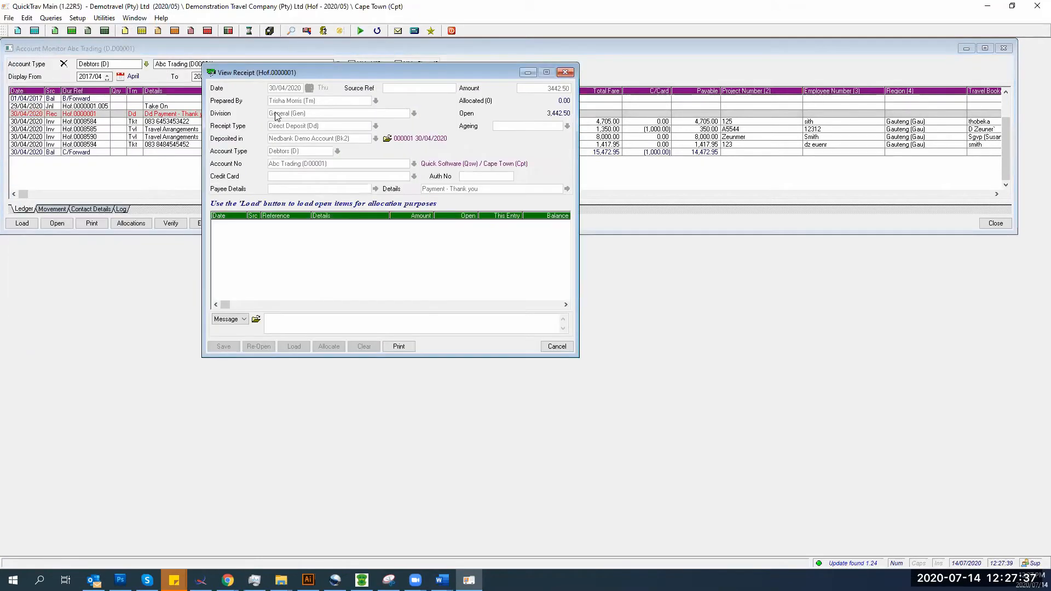
pyautogui.click(387, 141)
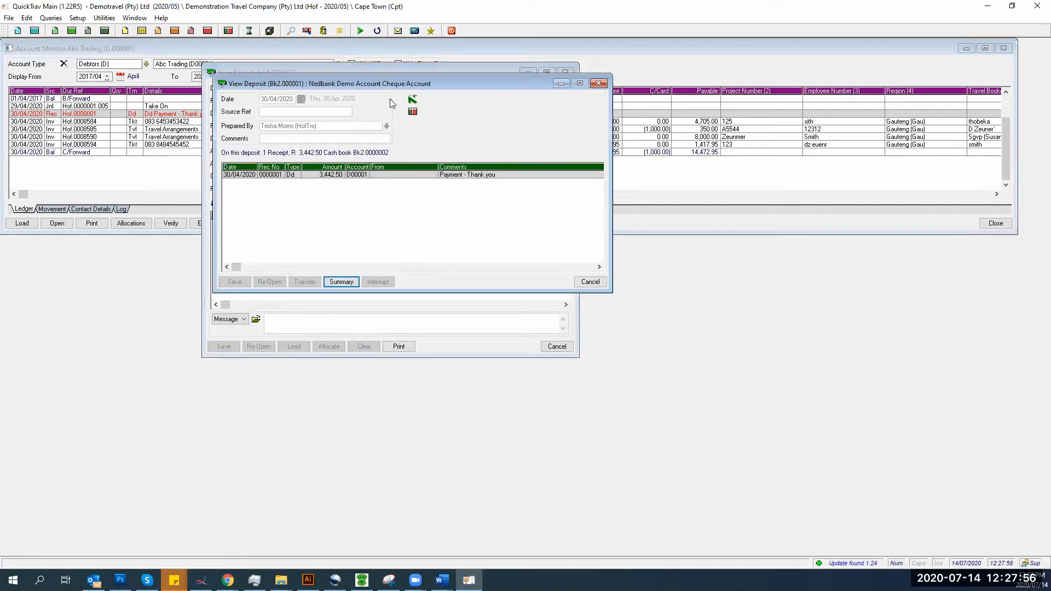
pyautogui.moveTo(383, 83); pyautogui.dragTo(592, 231)
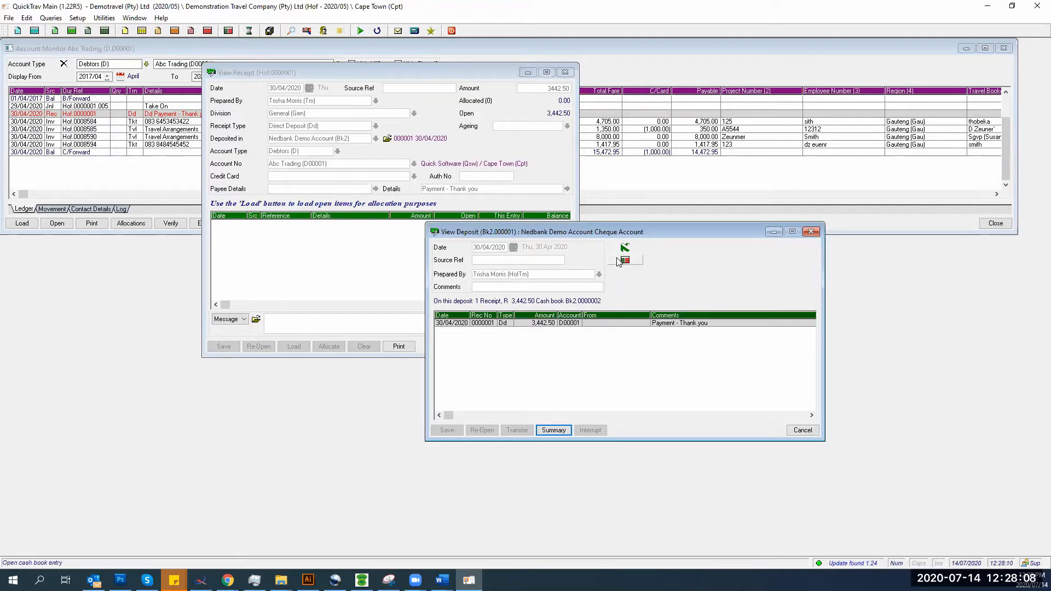
pyautogui.click(811, 232)
pyautogui.click(566, 73)
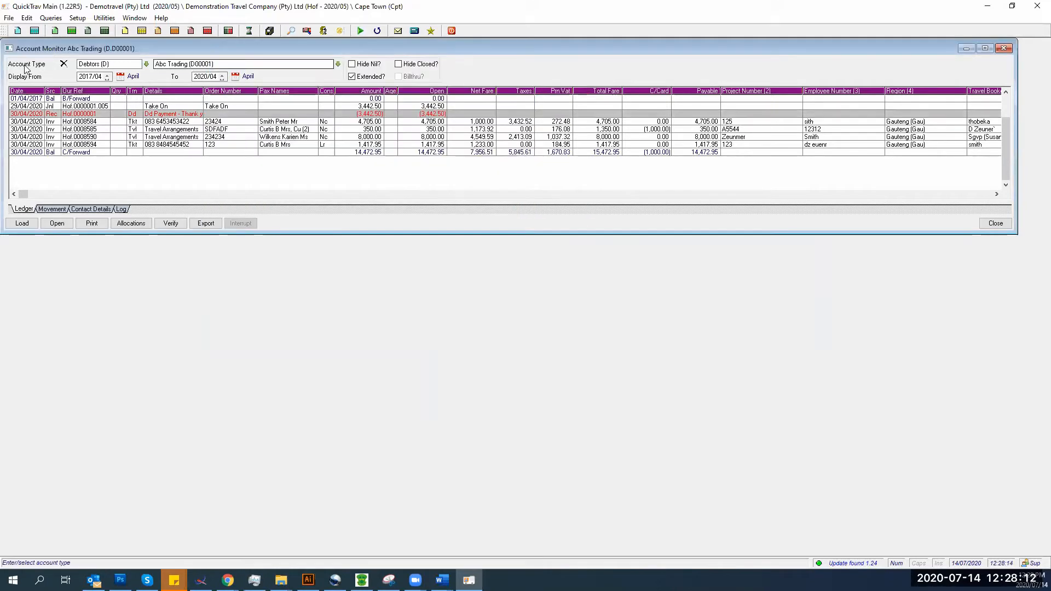
# - Open invoice Hof0008584, review its client amount and travel date columns, then close it
pyautogui.click(158, 123)
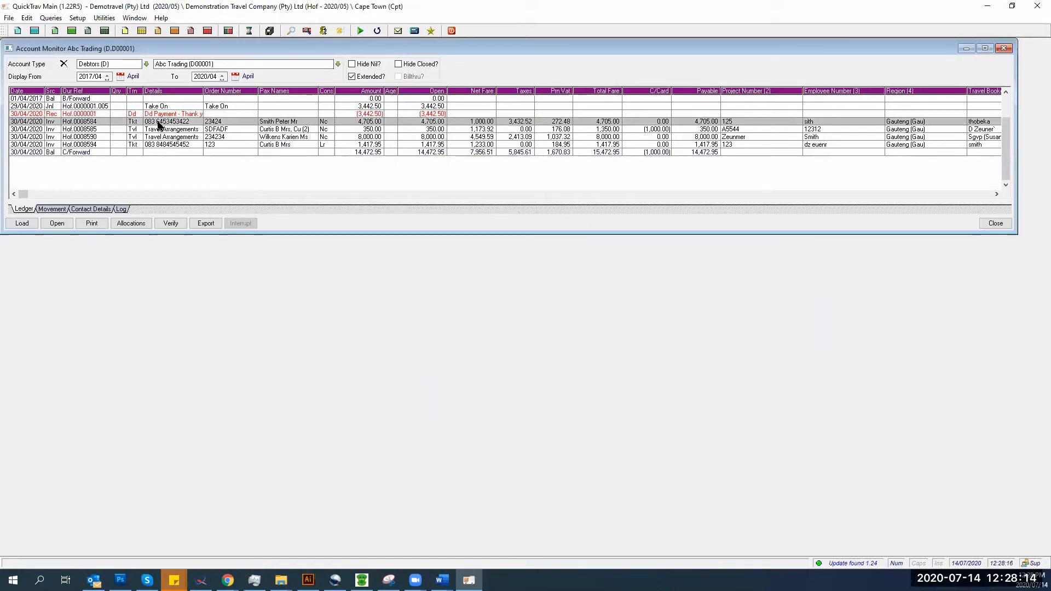
pyautogui.doubleClick(158, 122)
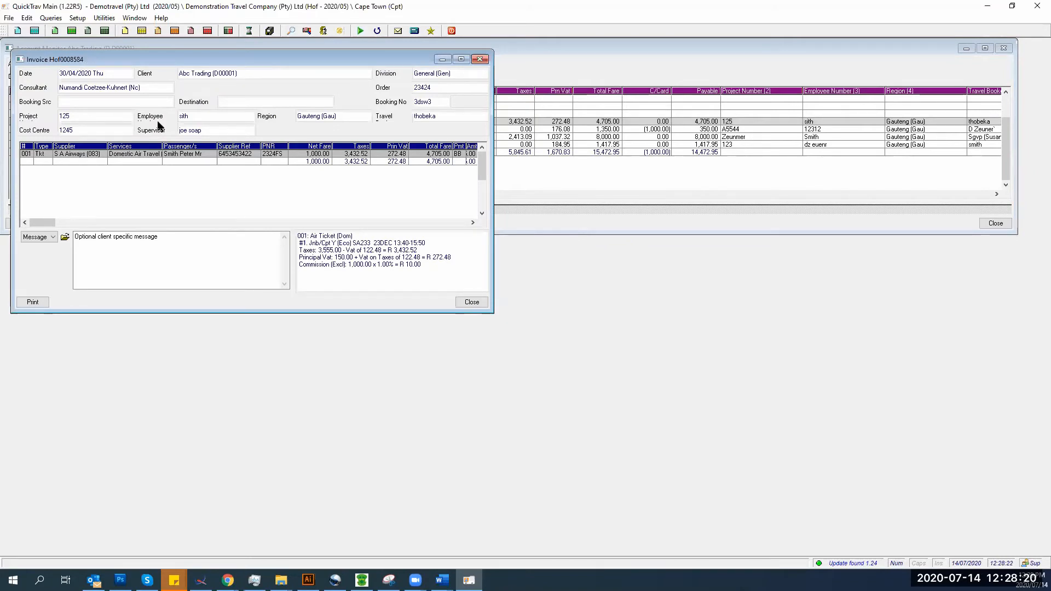
pyautogui.moveTo(175, 57); pyautogui.dragTo(276, 135)
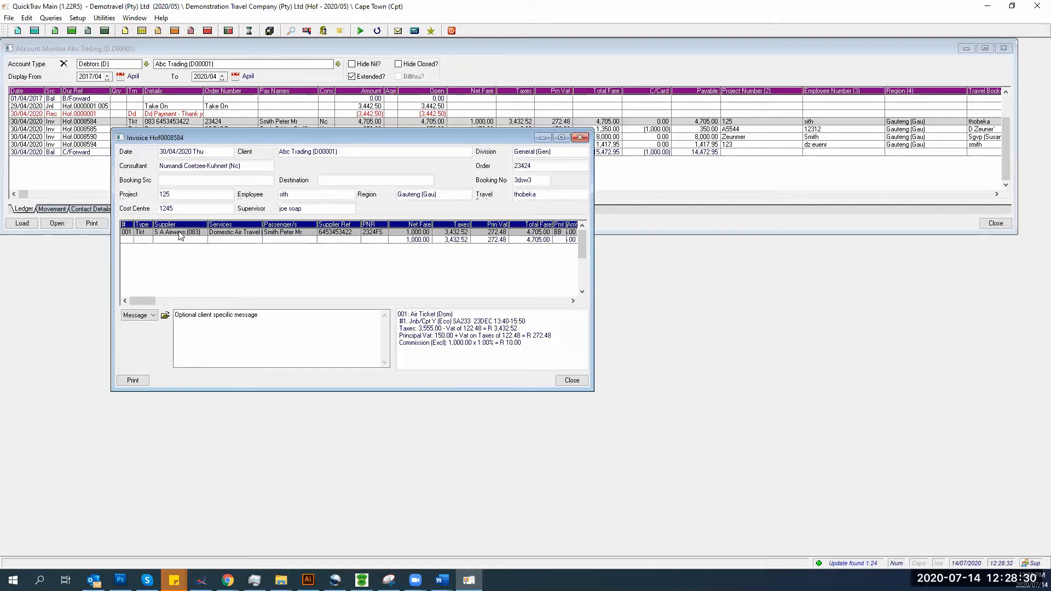
pyautogui.click(175, 300)
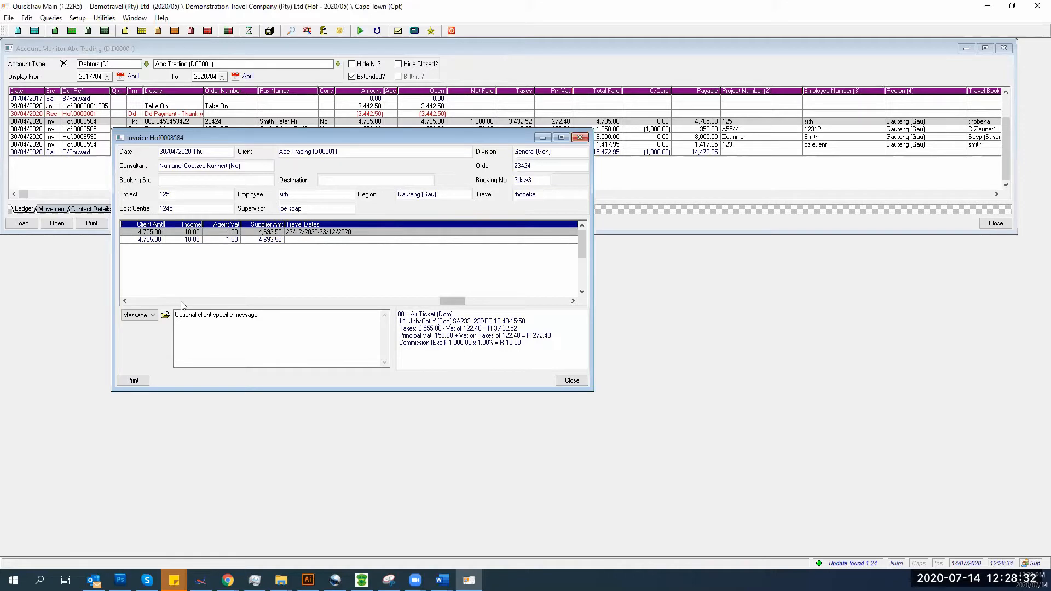
pyautogui.click(173, 301)
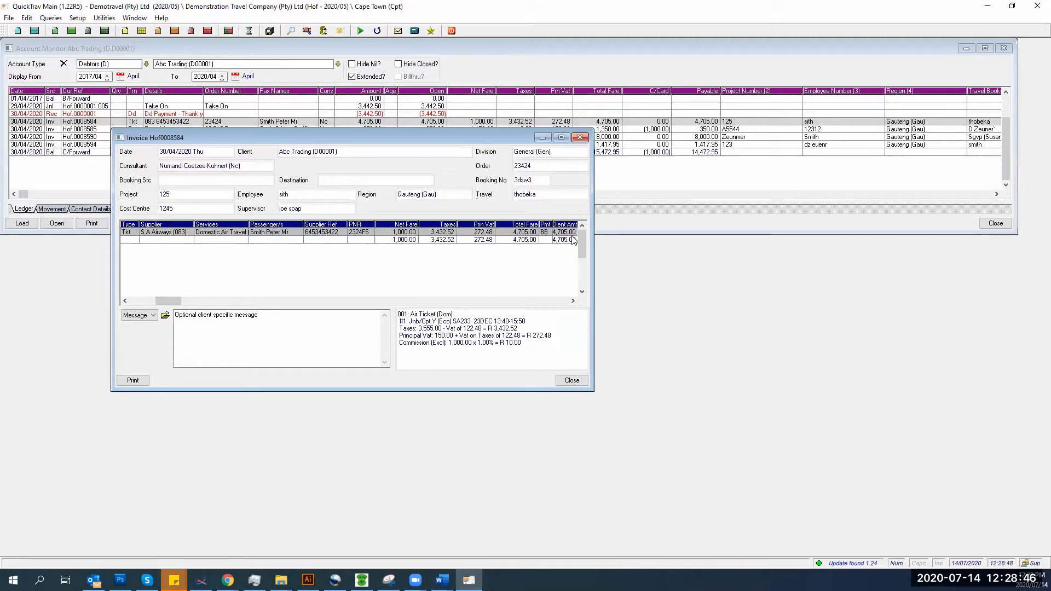
pyautogui.click(542, 301)
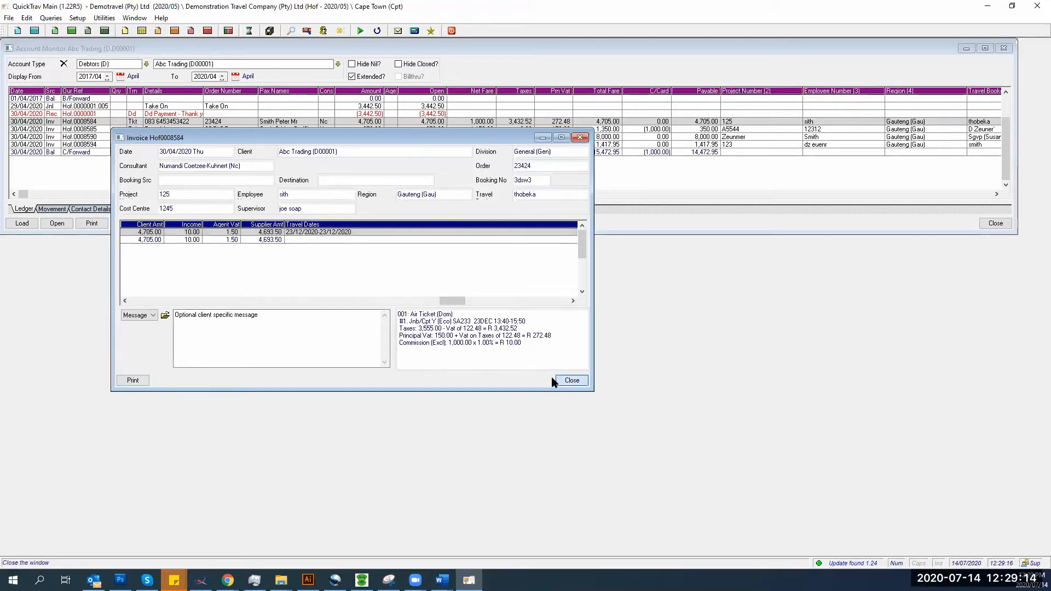
pyautogui.click(570, 381)
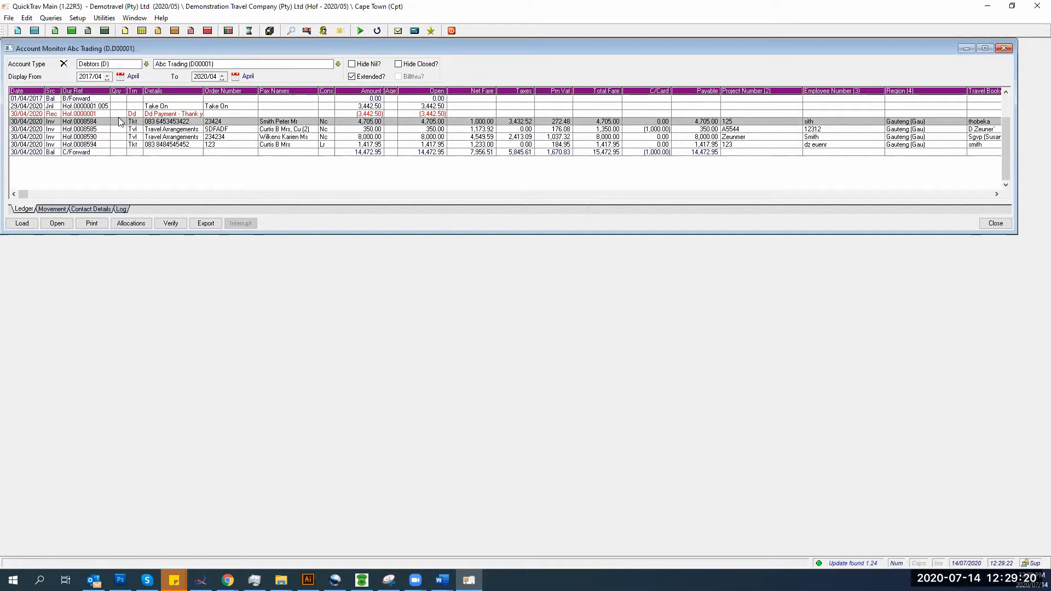
# - Review Abc Trading's monthly movements including Journals, then switch to its Contact Details
pyautogui.click(51, 210)
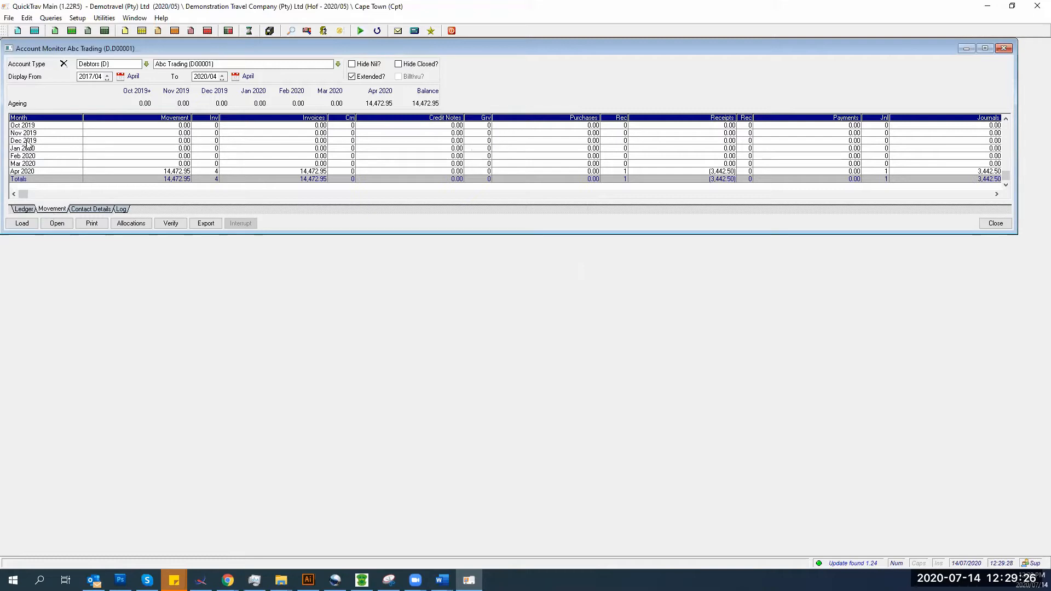
pyautogui.scroll(20, 32, 165)
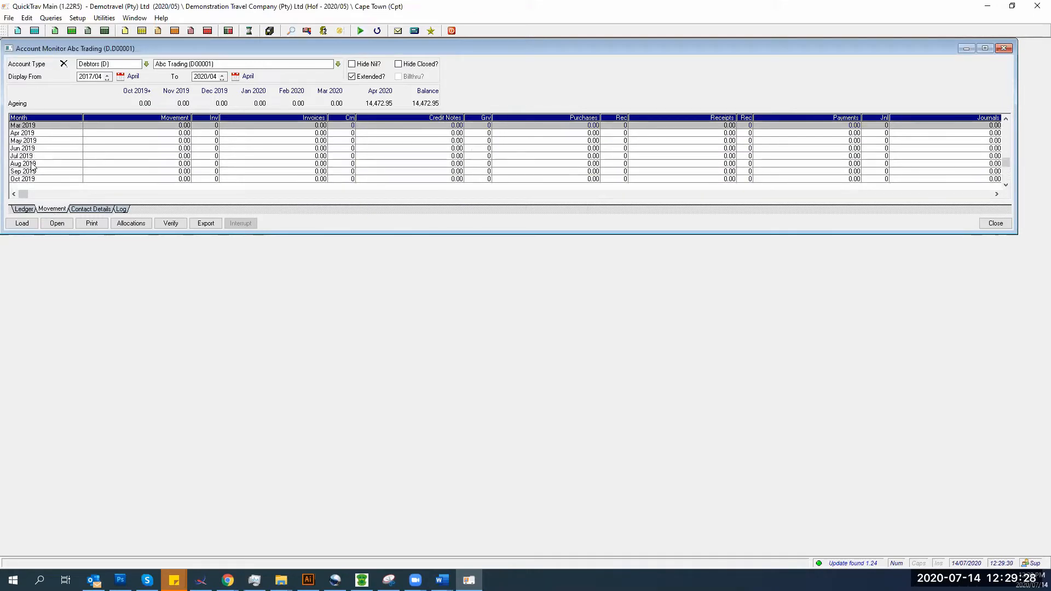
pyautogui.scroll(6, 32, 164)
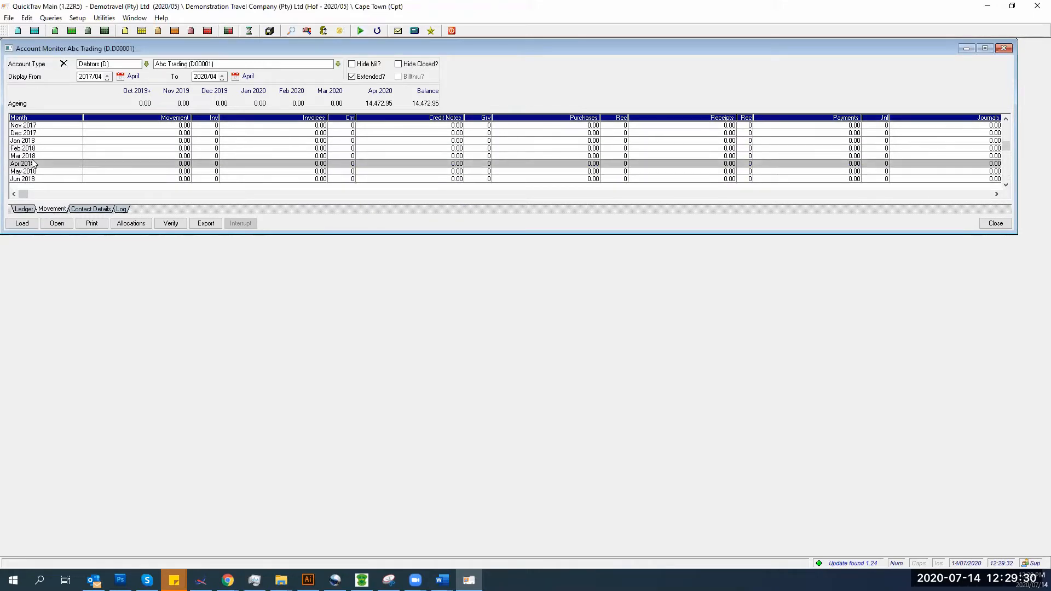
pyautogui.scroll(-19, 32, 160)
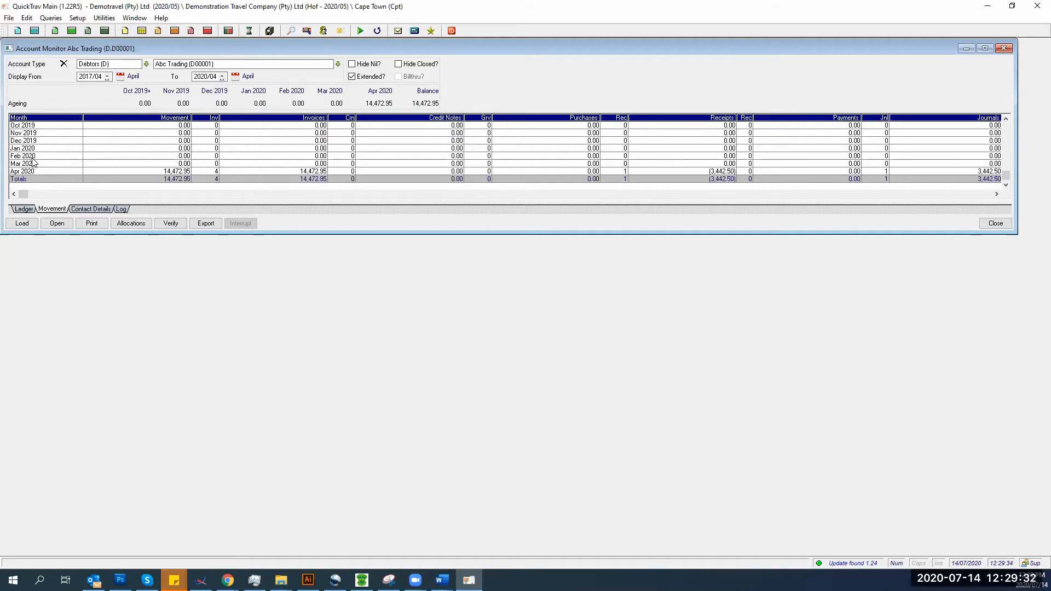
pyautogui.scroll(1, 22, 178)
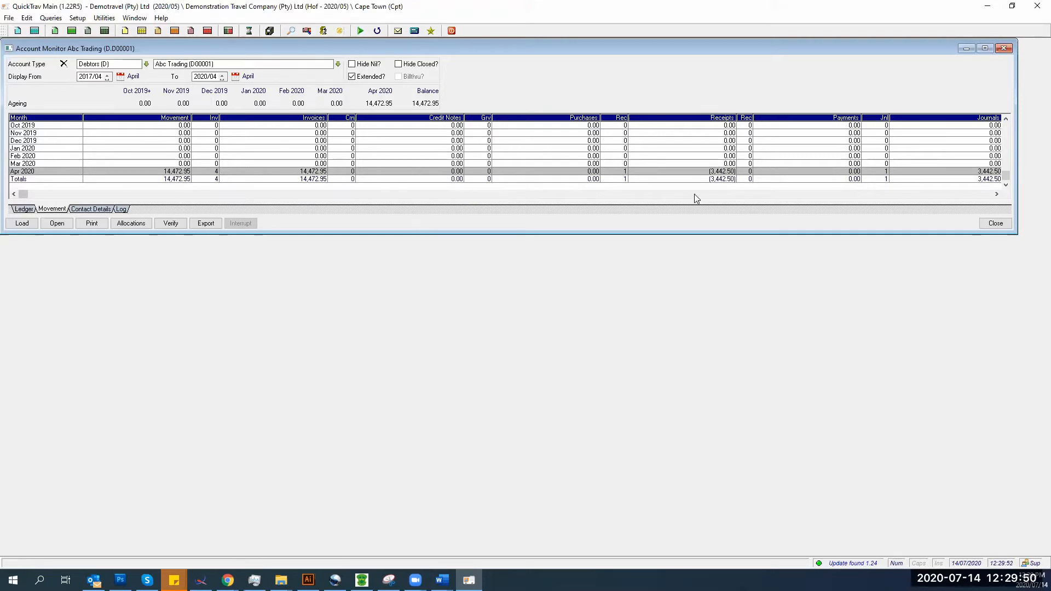
pyautogui.click(960, 196)
pyautogui.click(962, 196)
pyautogui.click(79, 211)
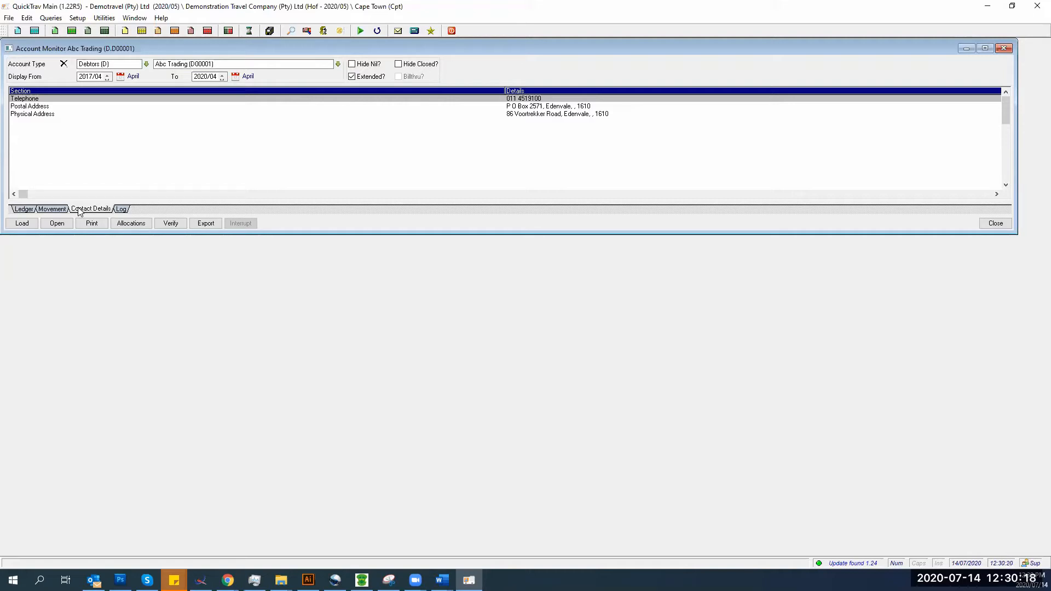
# - Untick Extended in Abc Trading's ledger, reload it, and return to the Contact Details
pyautogui.click(24, 209)
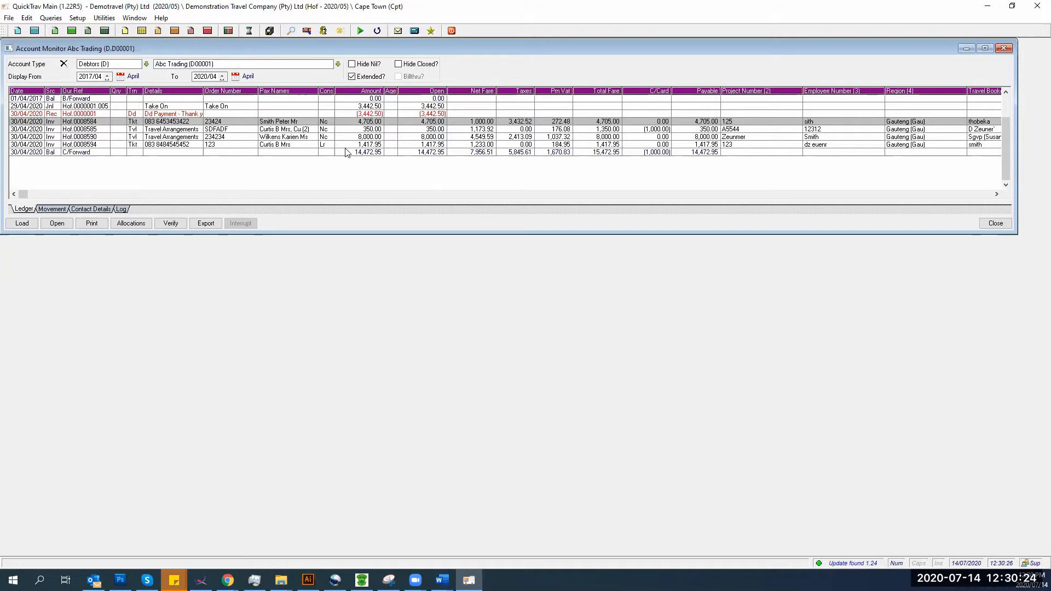
pyautogui.click(78, 209)
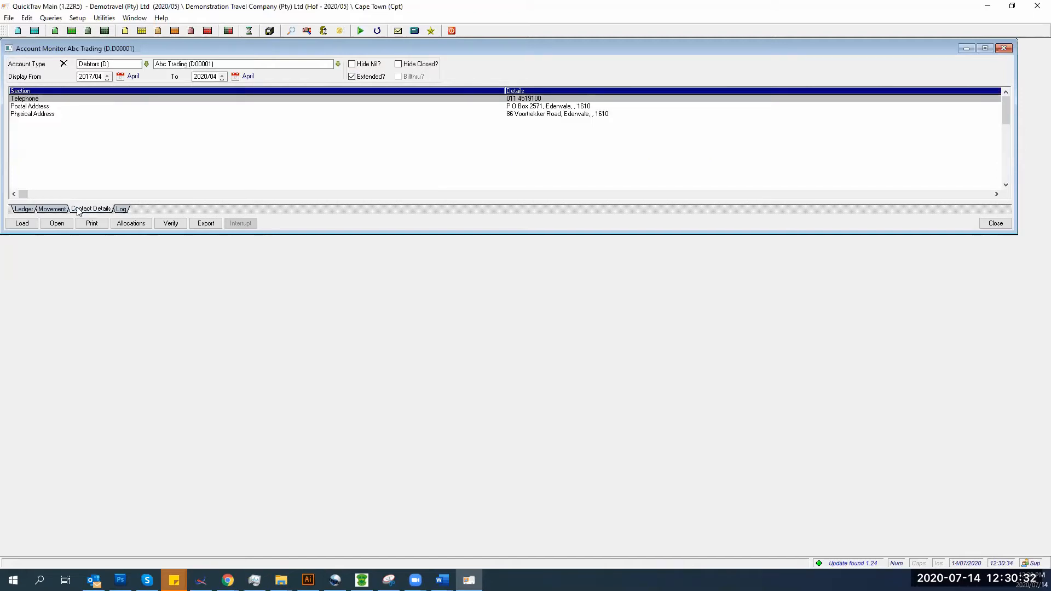
pyautogui.click(26, 210)
pyautogui.click(351, 77)
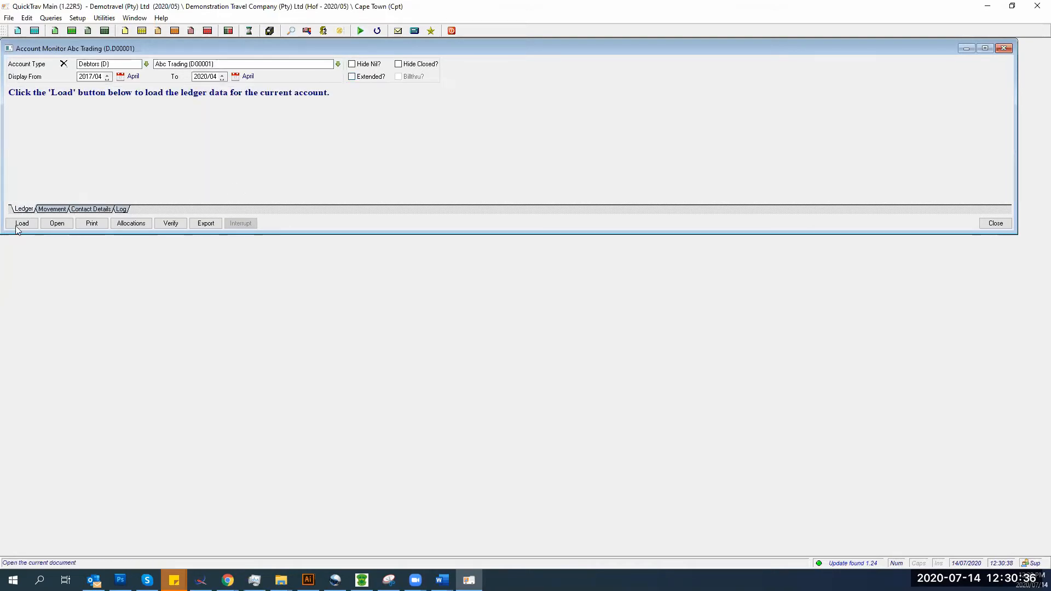
pyautogui.click(22, 223)
pyautogui.click(81, 209)
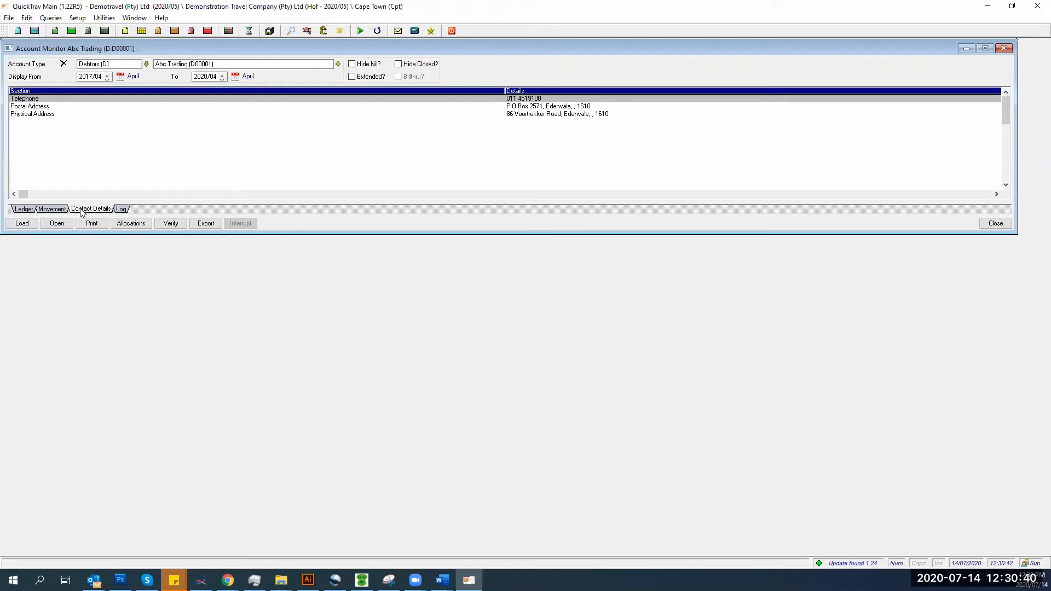
# - Start a new entry in Abc Trading's contact log with log type Call
pyautogui.click(121, 210)
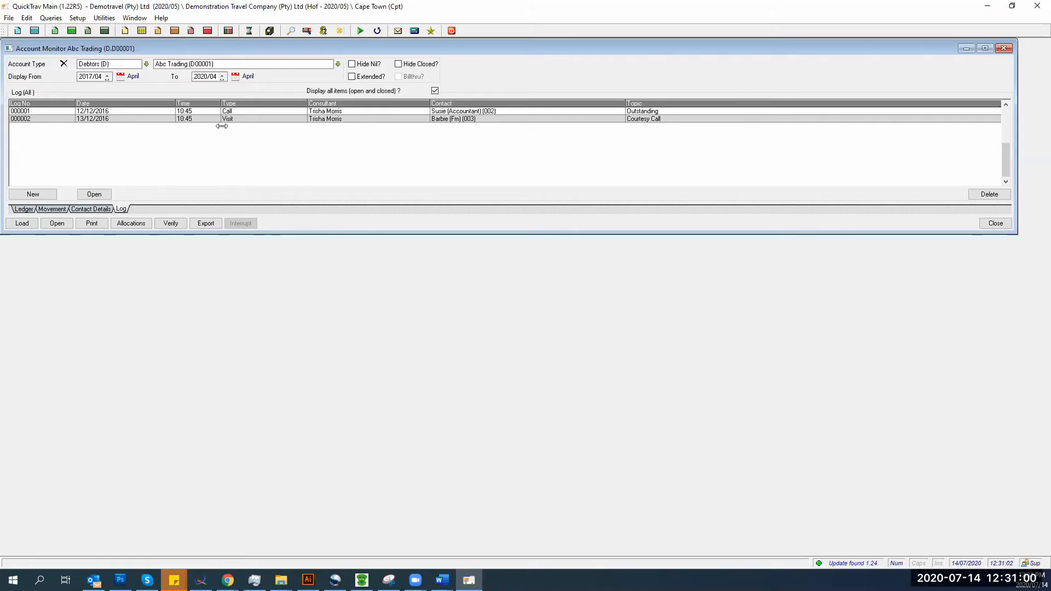
pyautogui.click(33, 195)
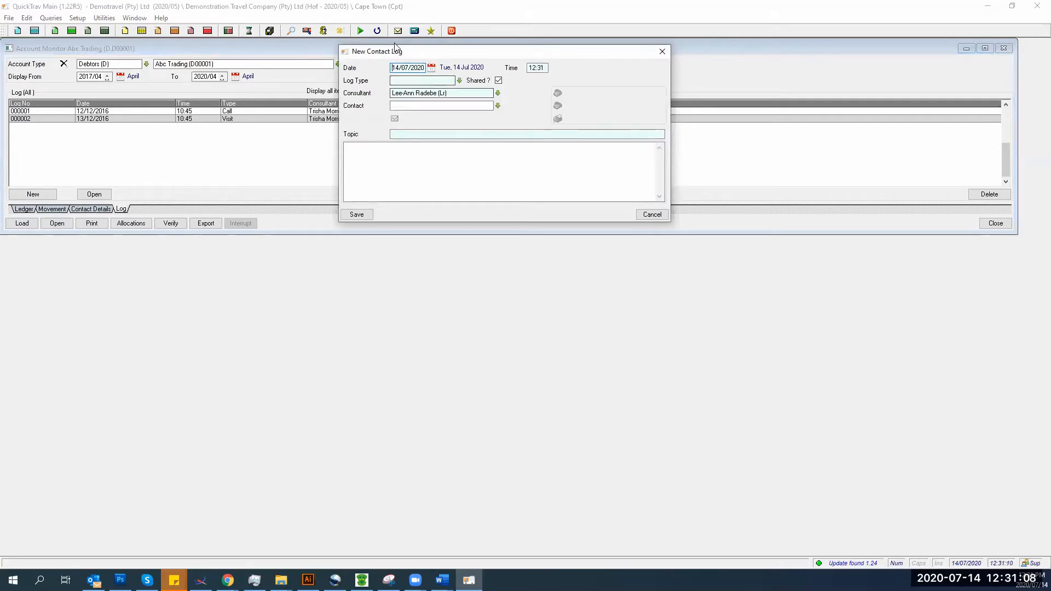
pyautogui.click(535, 66)
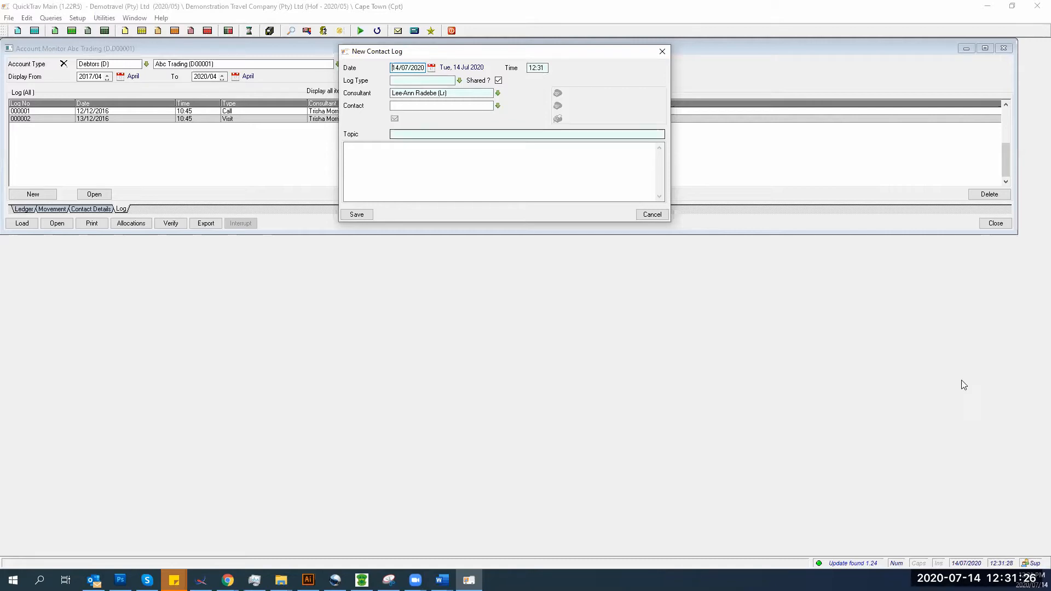
pyautogui.click(459, 81)
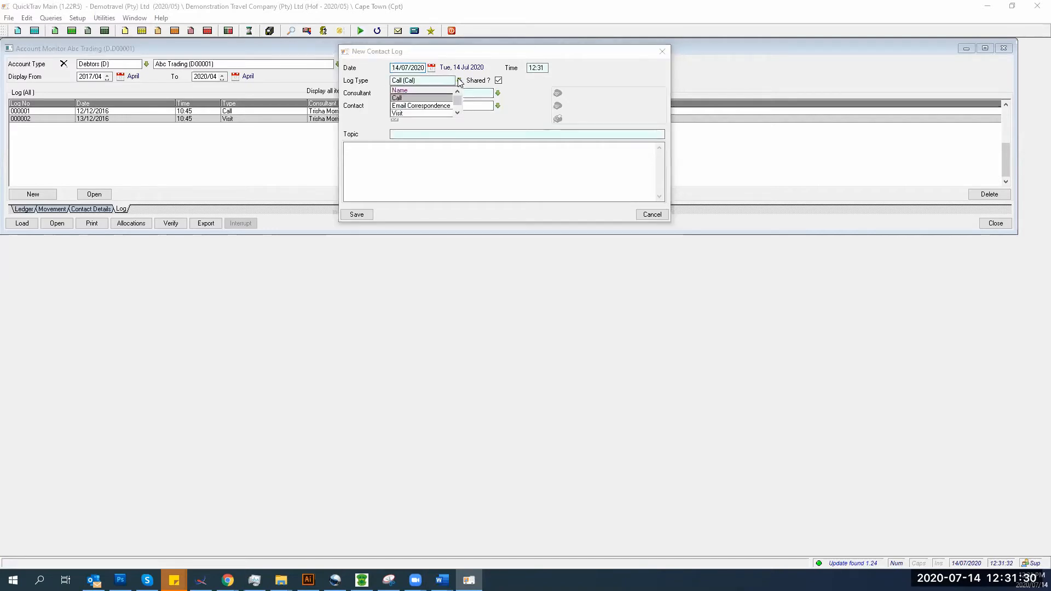
pyautogui.click(398, 100)
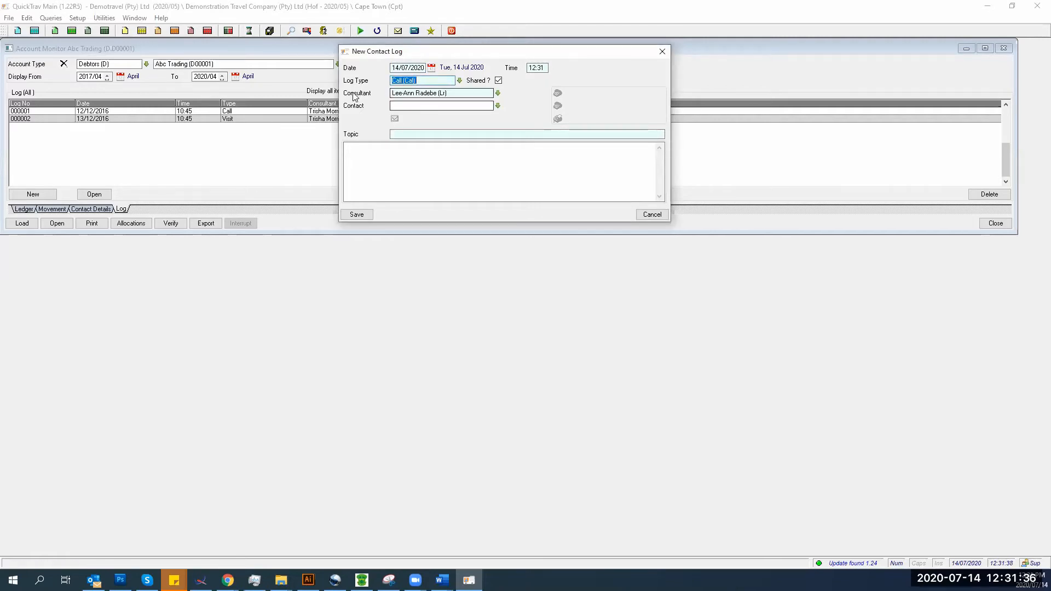
# - Change the log's consultant to 'dz' and pick the linked individual as the contact
pyautogui.click(459, 93)
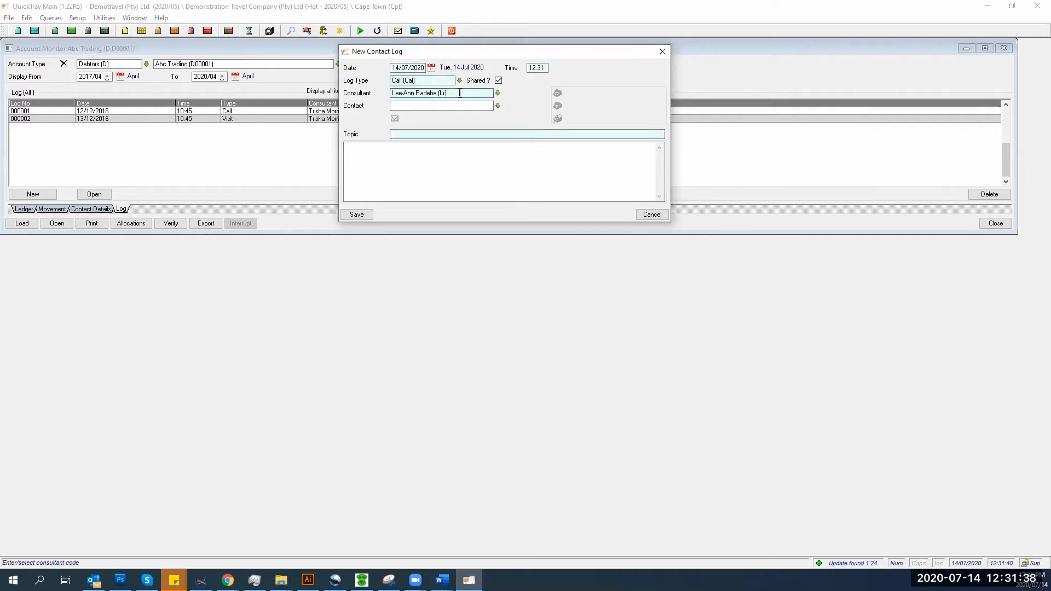
pyautogui.hotkey('shift', 'Home')
pyautogui.write('dz')
pyautogui.press('Tab')
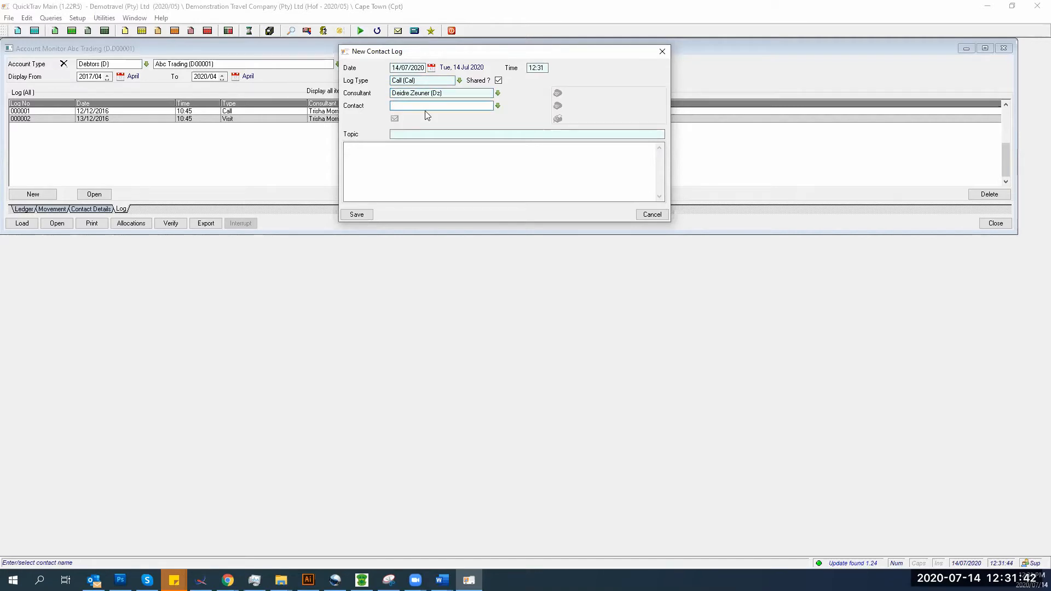
pyautogui.click(498, 106)
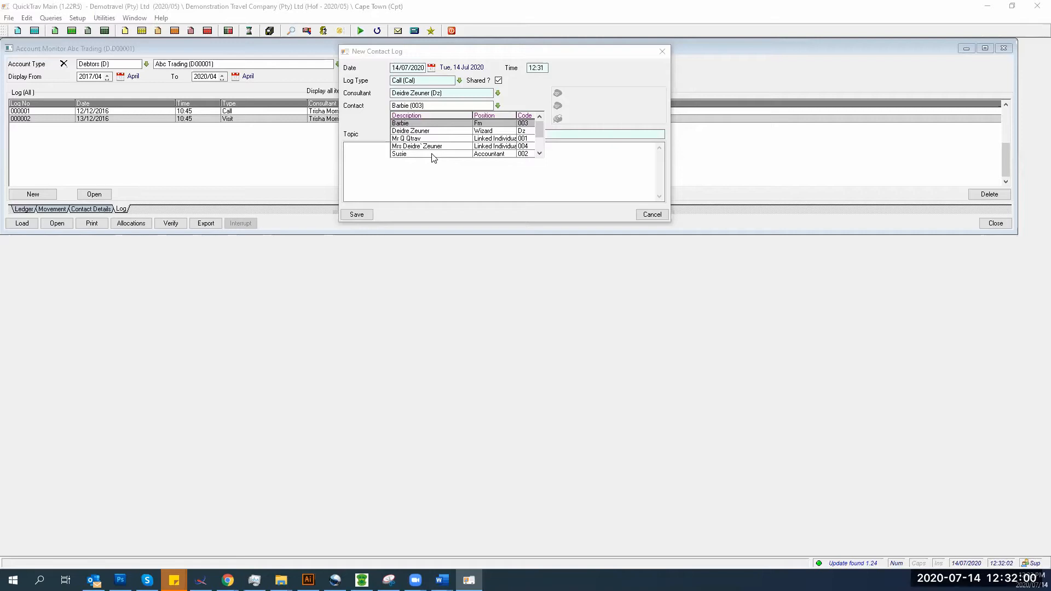
pyautogui.click(428, 145)
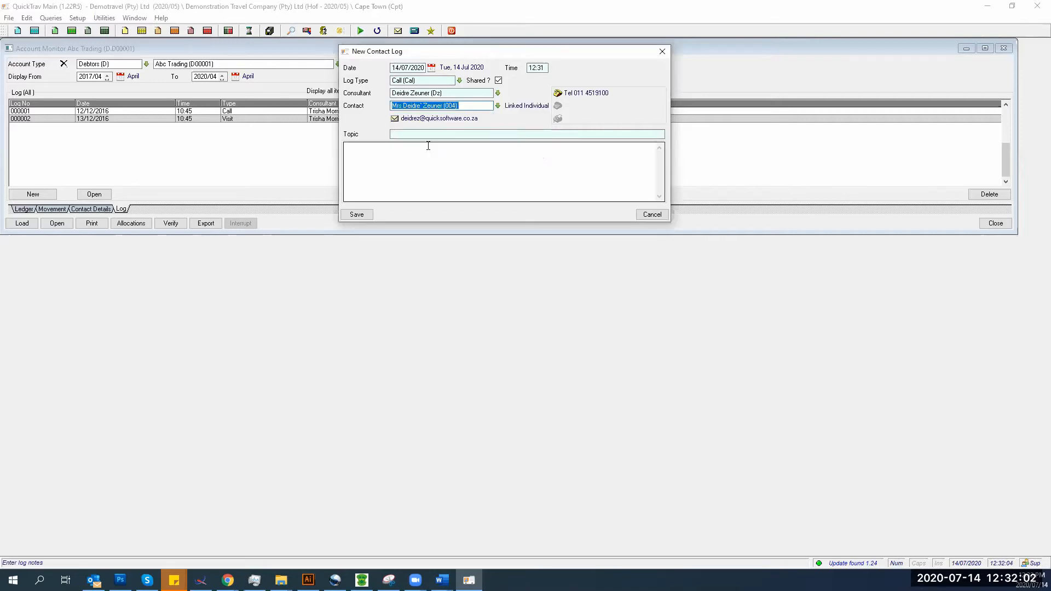
pyautogui.click(399, 136)
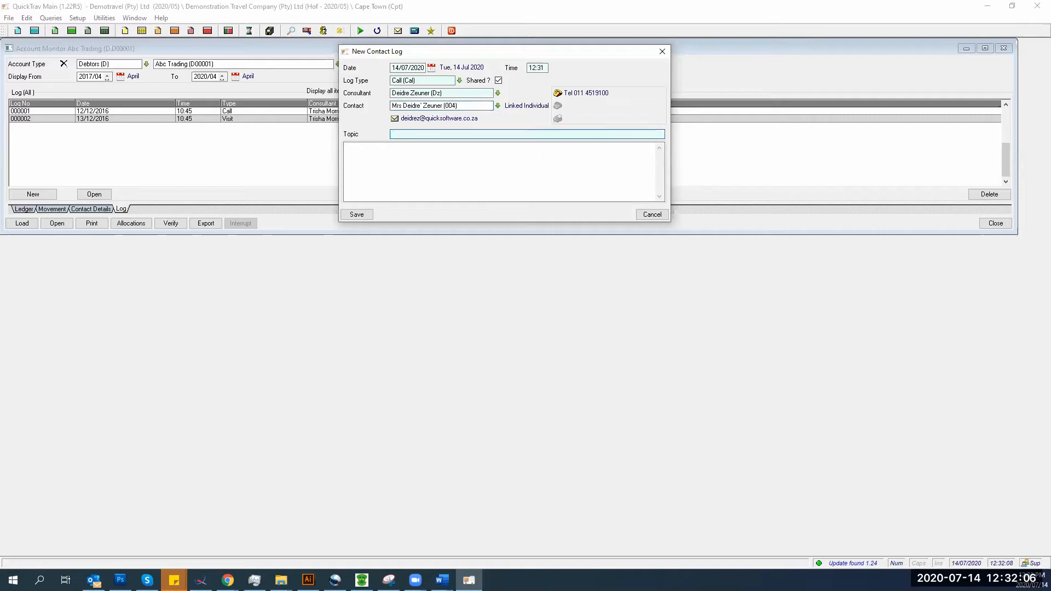
# - Enter topic 'Outstanding amount' and the note 'Called client, requested payment.'
pyautogui.write('Outstanding amount')
pyautogui.press('Tab')
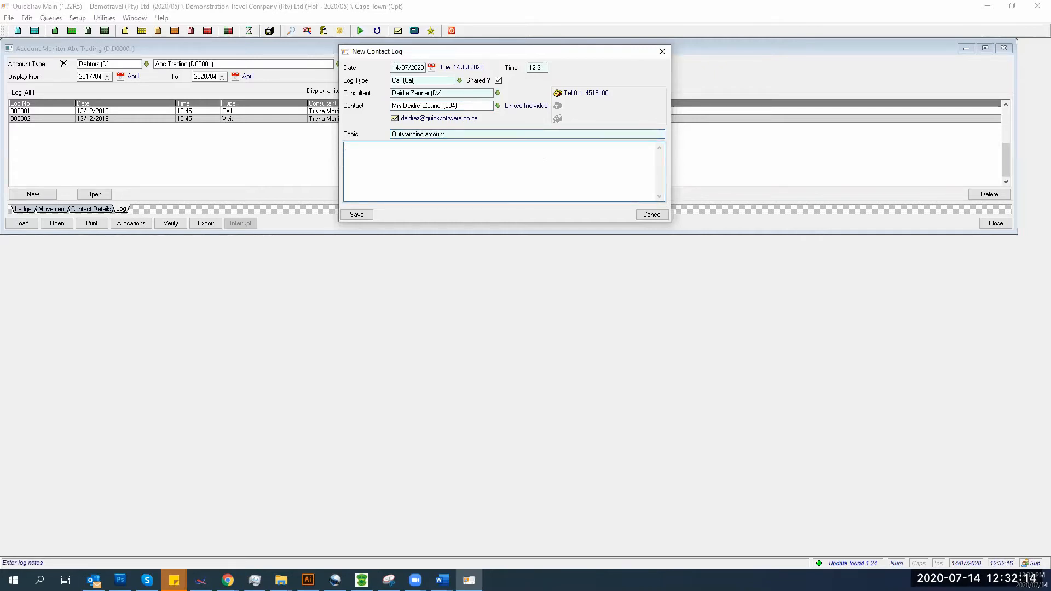
pyautogui.write('Called')
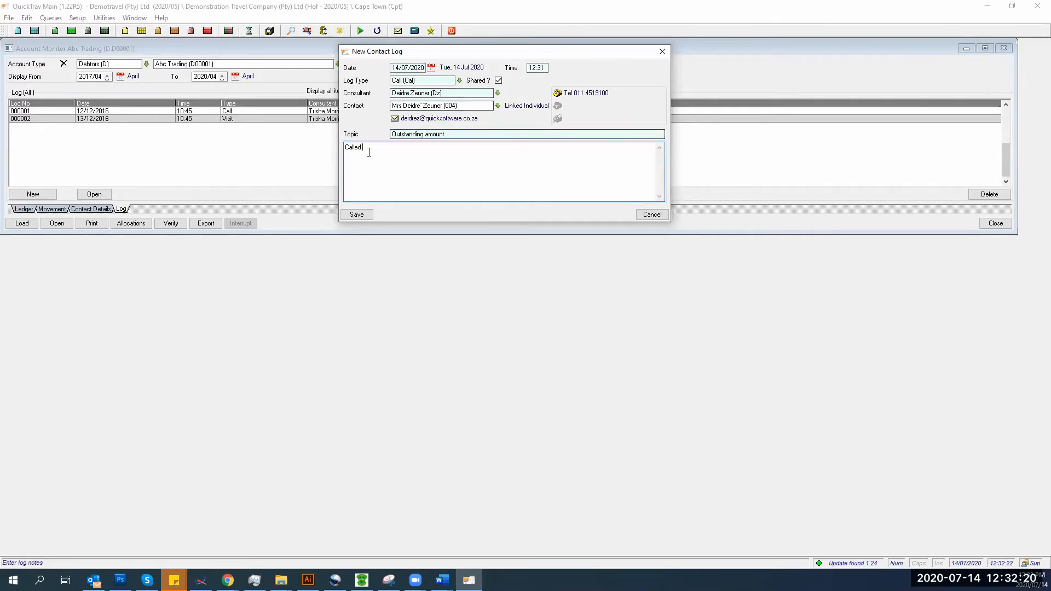
pyautogui.write('clie')
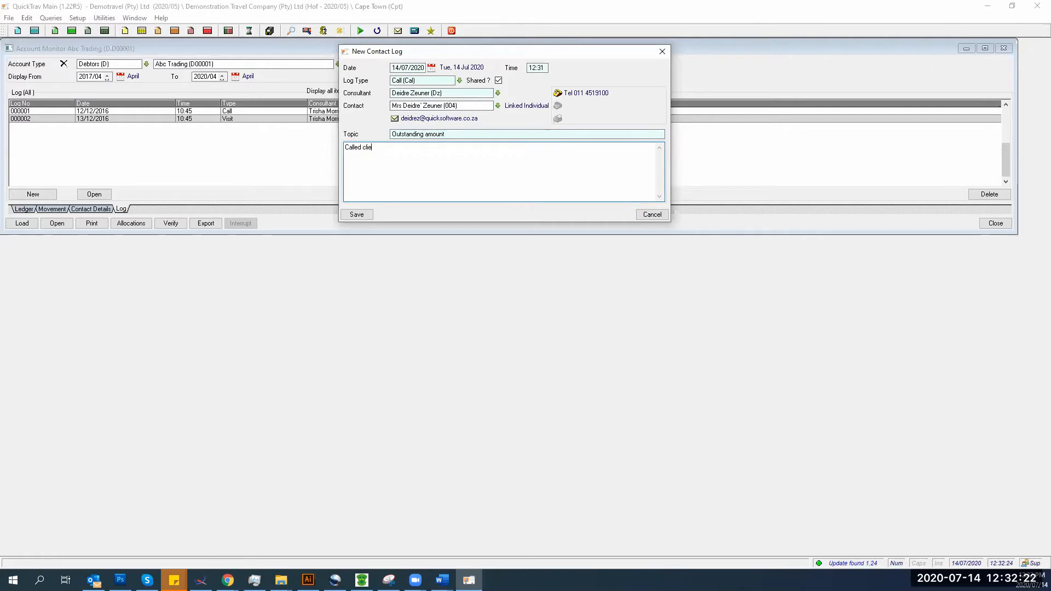
pyautogui.write('nt, reques')
pyautogui.write('ted')
pyautogui.press('BackSpace')
pyautogui.write('ed payment.')
# - Save the new call log entry as Closed
pyautogui.click(357, 214)
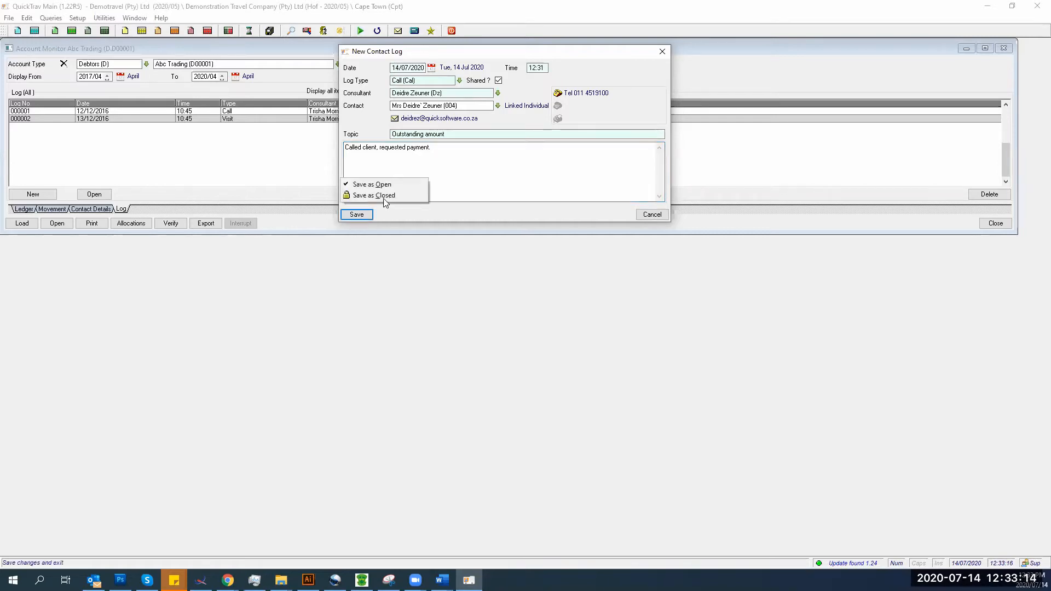
pyautogui.click(382, 195)
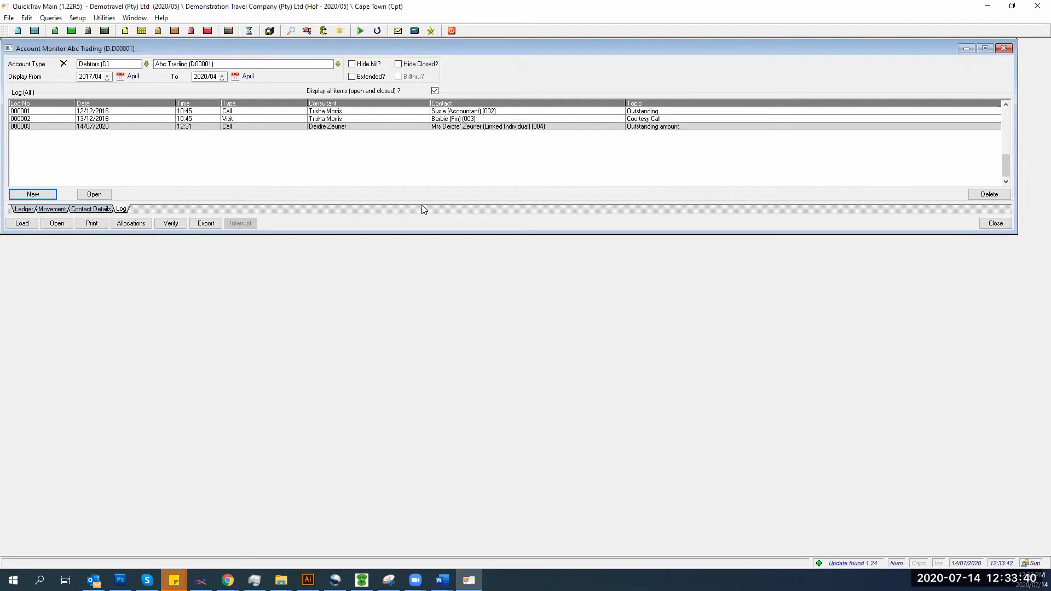
pyautogui.rightClick(374, 162)
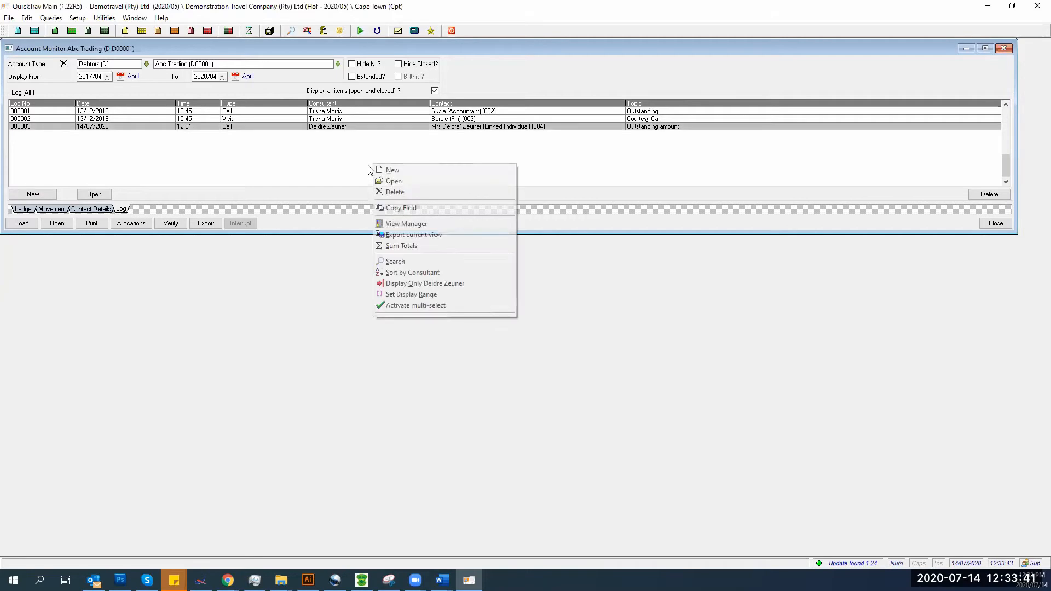
pyautogui.click(392, 235)
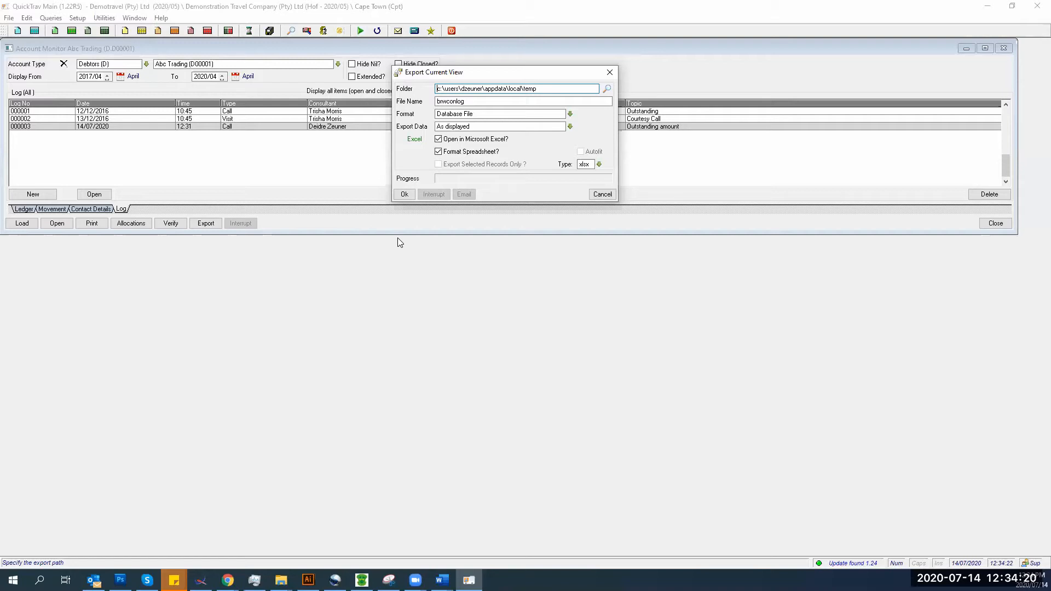
pyautogui.click(596, 196)
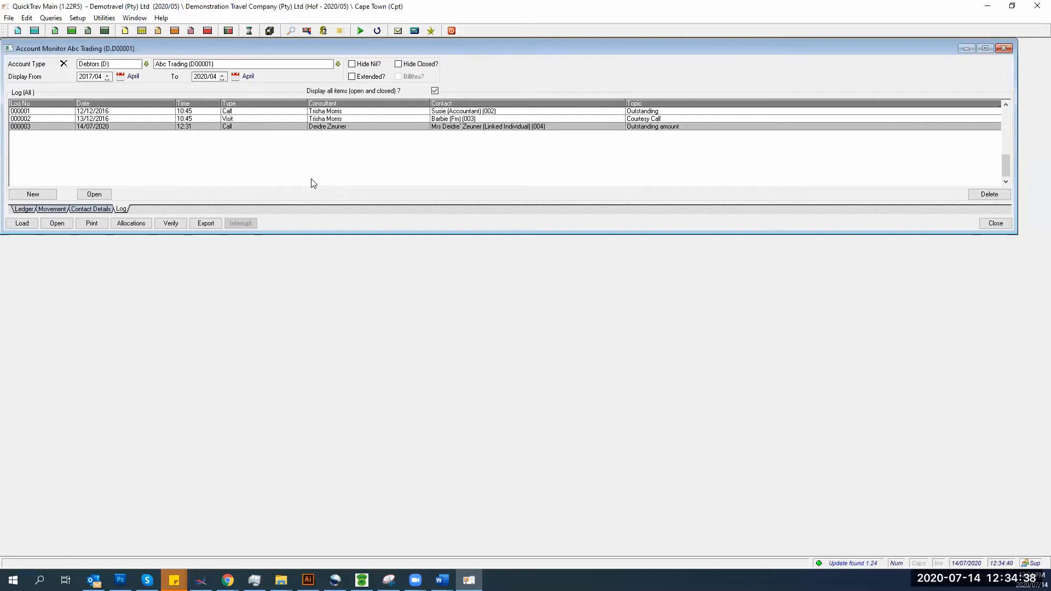
# - Select the Hof.0008585 row in Abc Trading's ledger and bring up the print choices
pyautogui.click(25, 209)
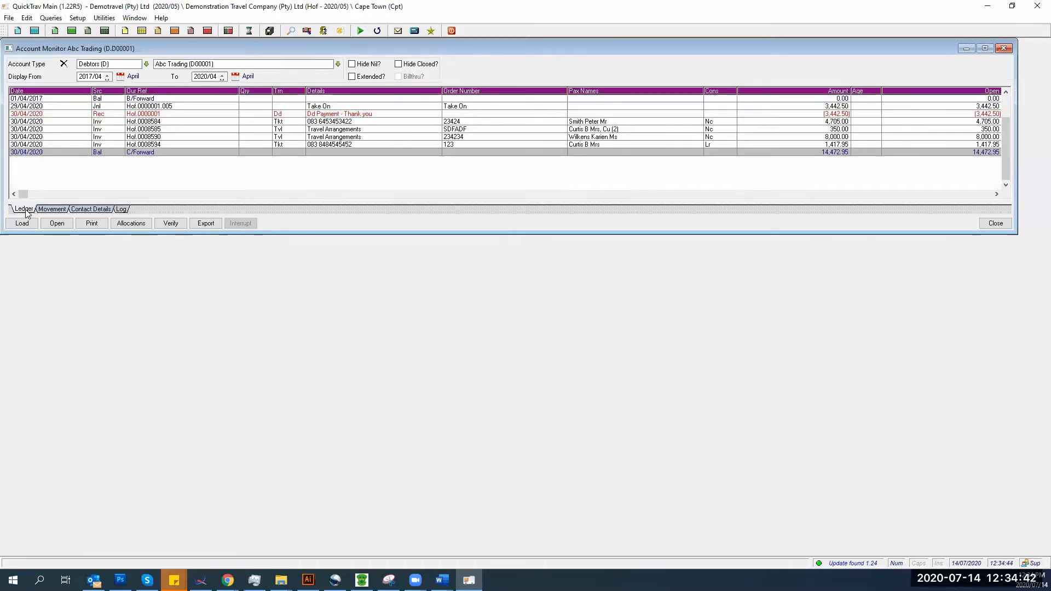
pyautogui.click(160, 130)
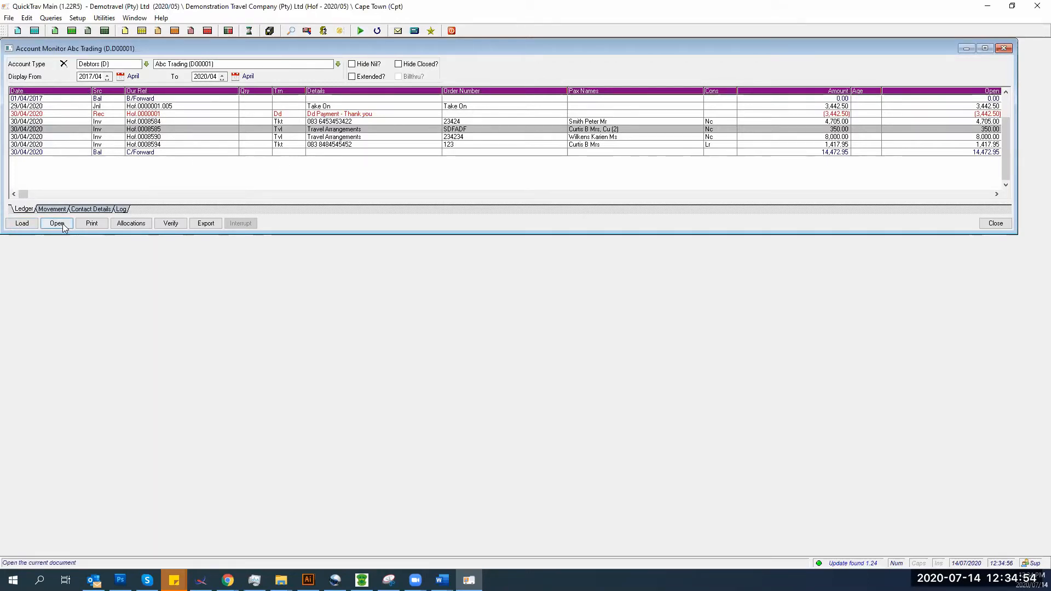
pyautogui.click(92, 225)
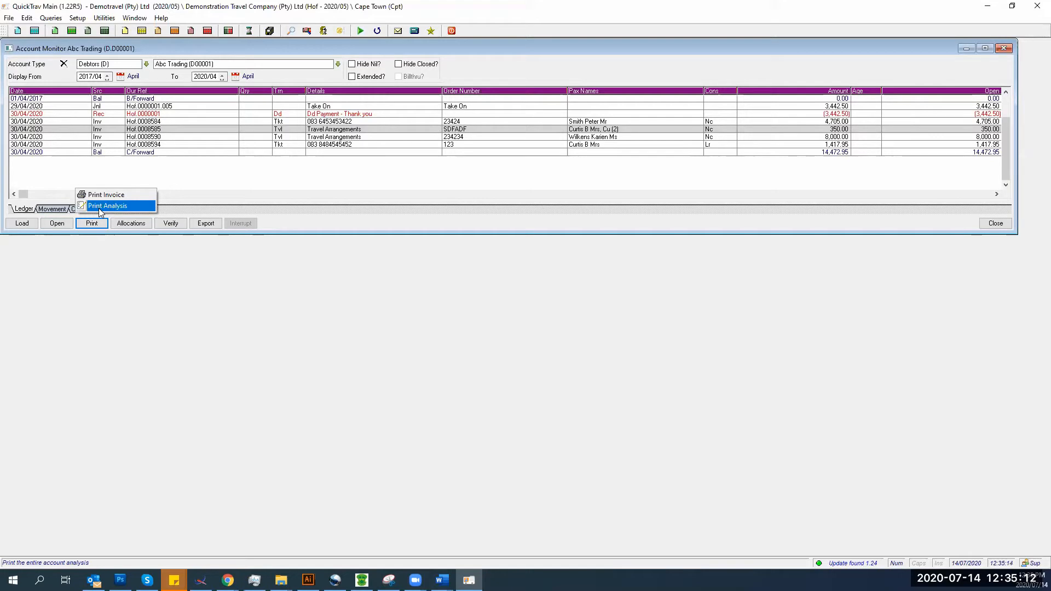
# - Print the account analysis with Show movement and Show log ticked, as a preview
pyautogui.click(100, 208)
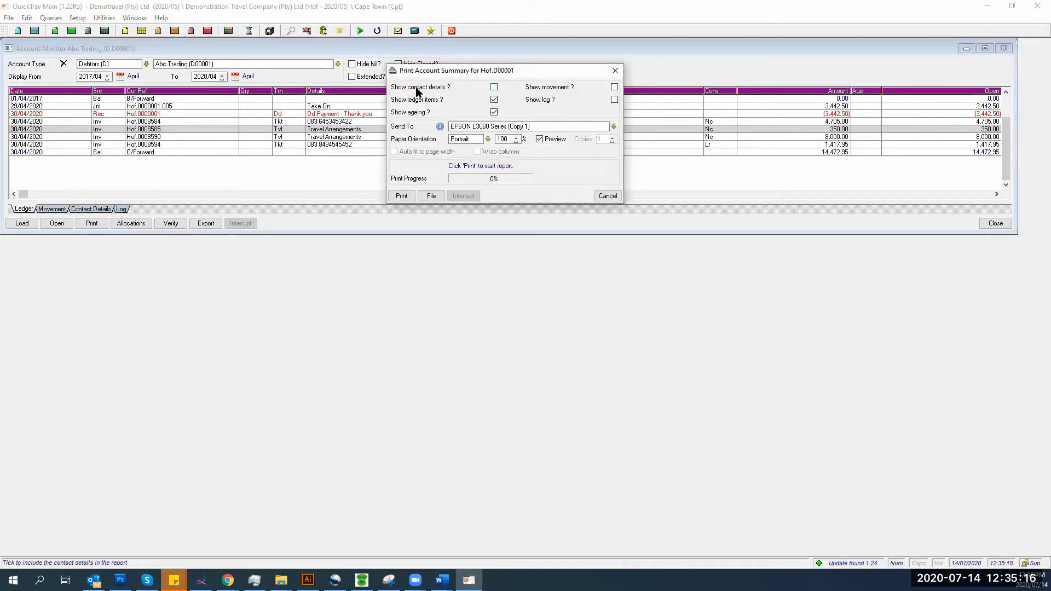
pyautogui.click(614, 88)
pyautogui.click(614, 99)
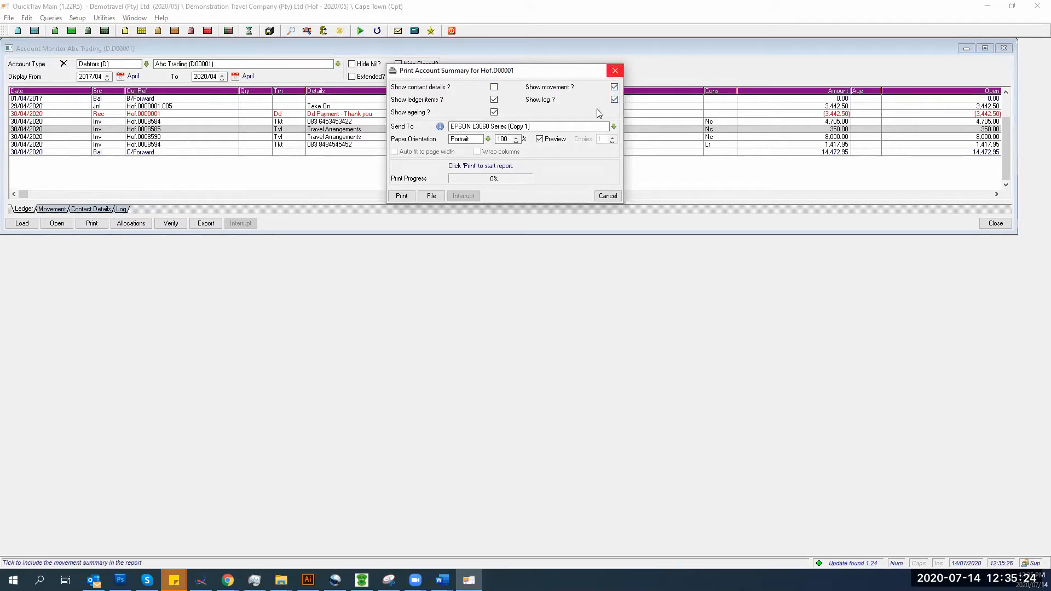
pyautogui.click(400, 196)
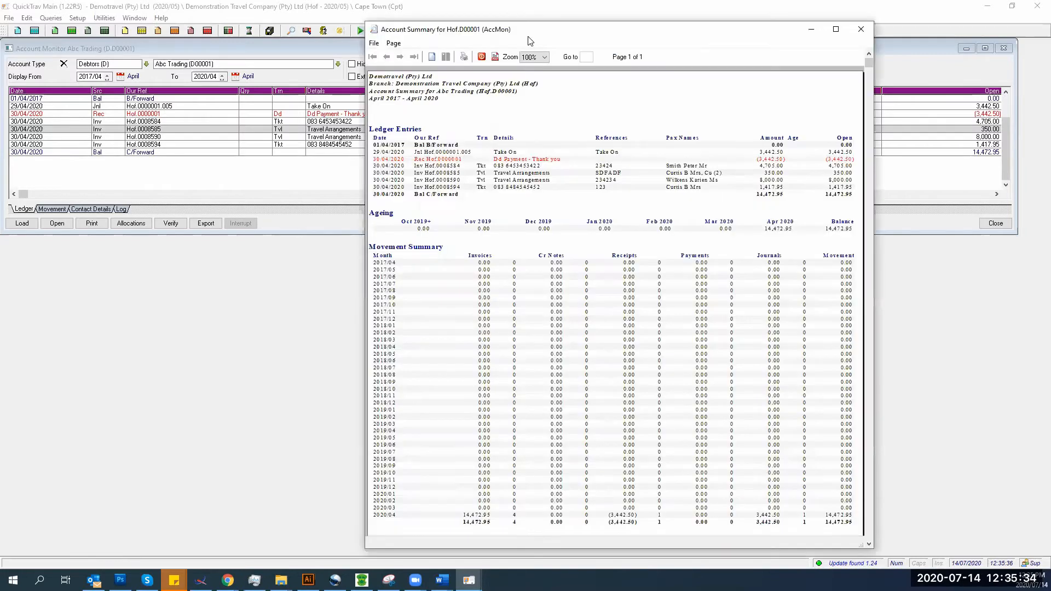
# - Maximise the account summary preview, scroll to the 14/07/2020 log entry, then close it and the print settings
pyautogui.doubleClick(525, 36)
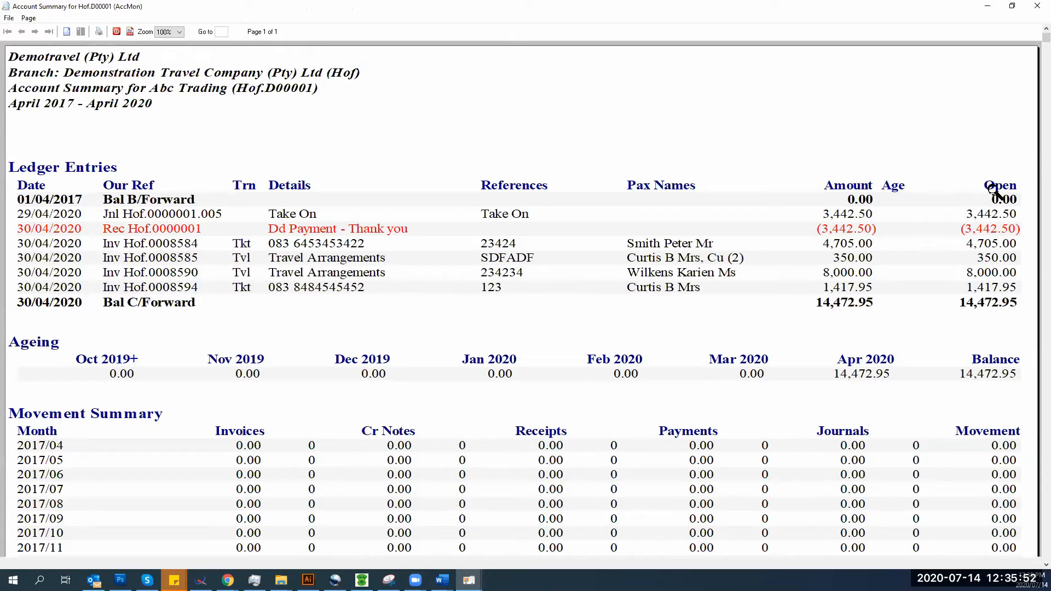
pyautogui.scroll(-5, 408, 364)
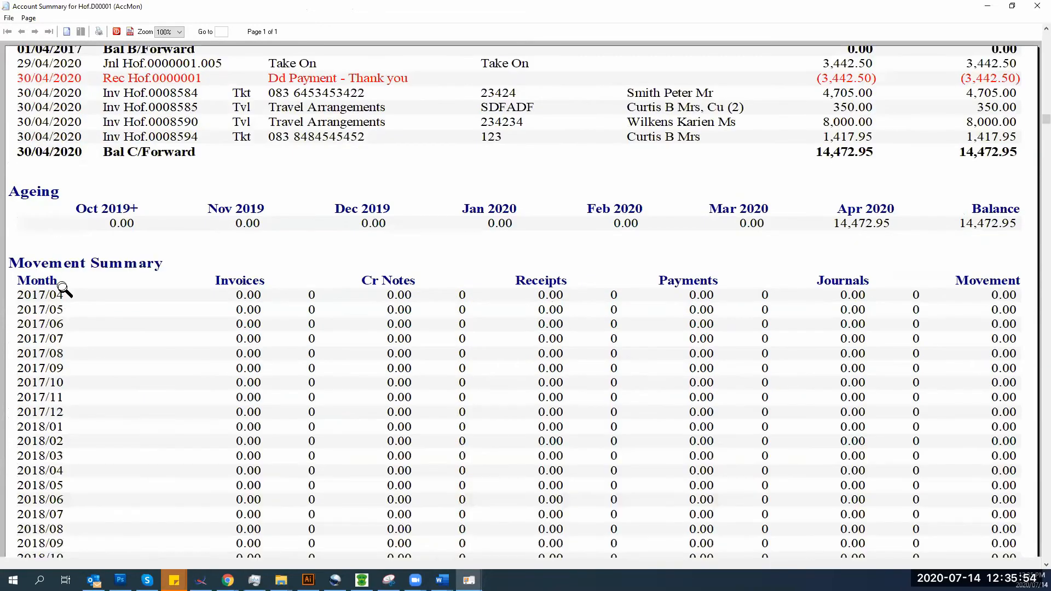
pyautogui.scroll(-6, 56, 335)
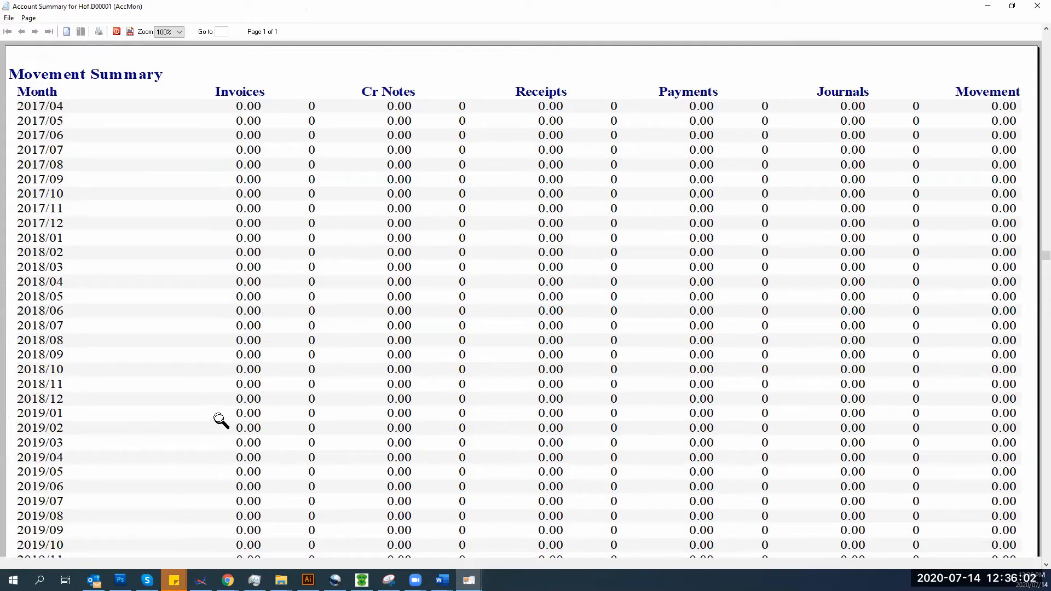
pyautogui.scroll(-3, 214, 432)
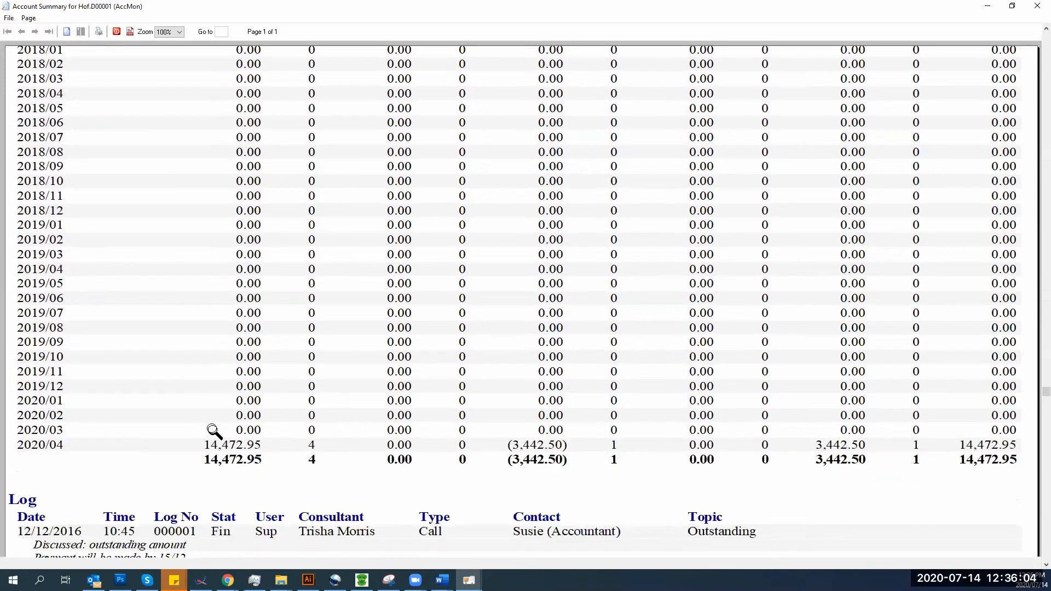
pyautogui.scroll(-2, 115, 383)
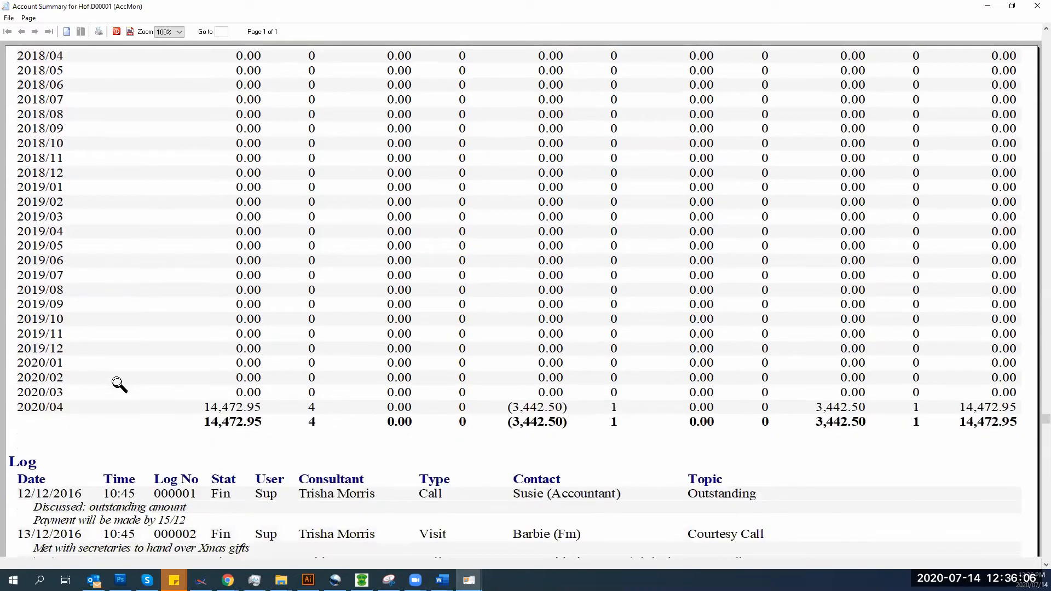
pyautogui.scroll(-1, 88, 441)
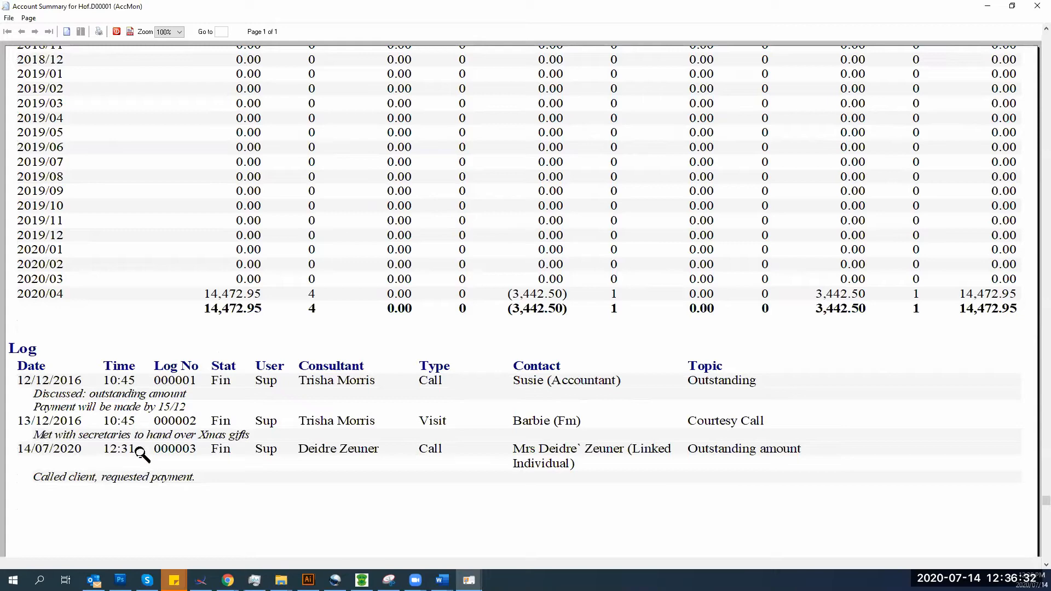
pyautogui.click(1037, 6)
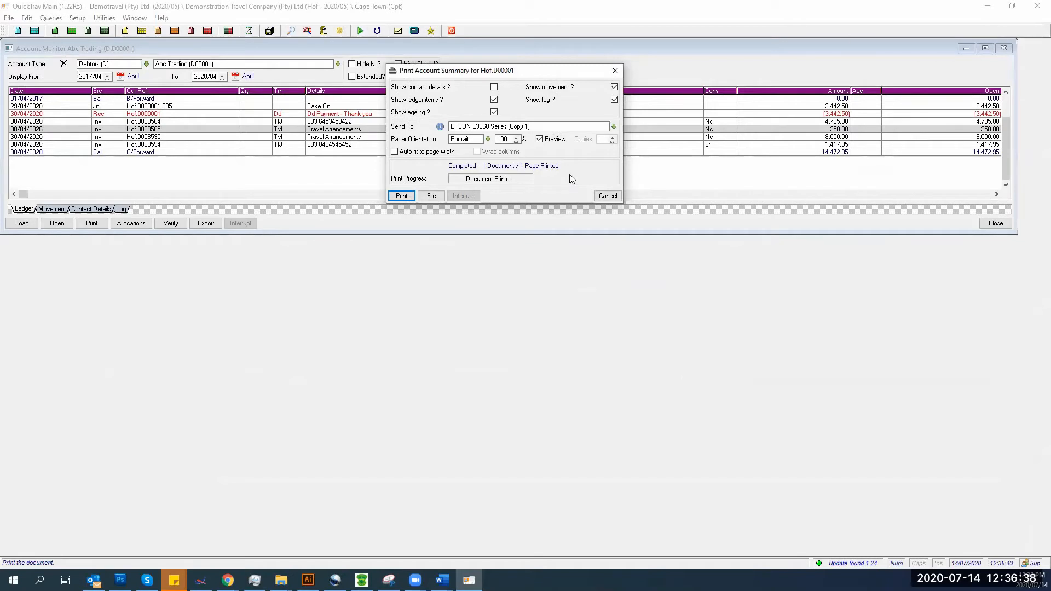
pyautogui.click(607, 196)
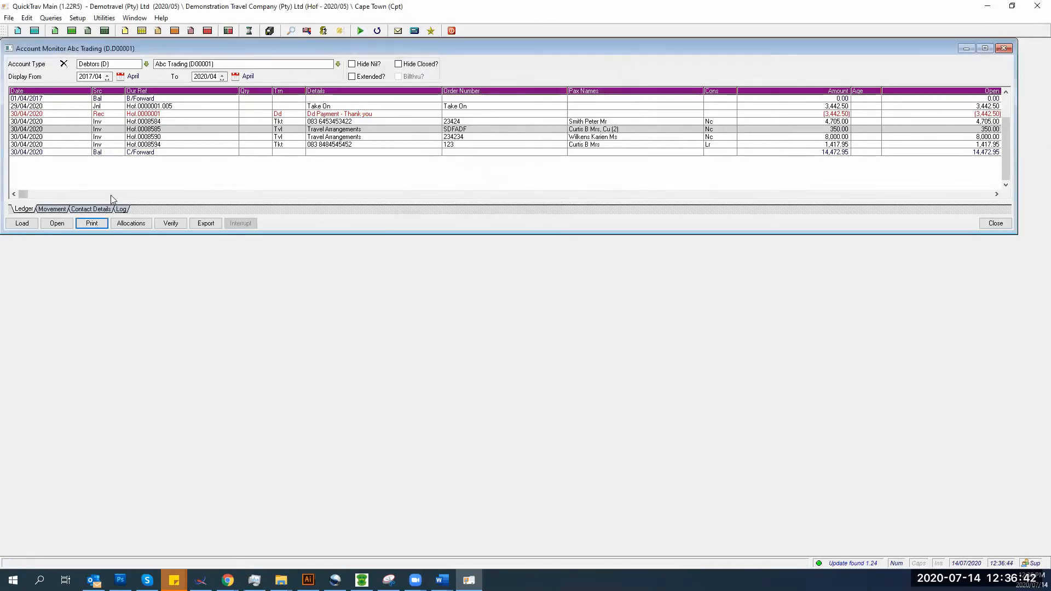
pyautogui.click(92, 223)
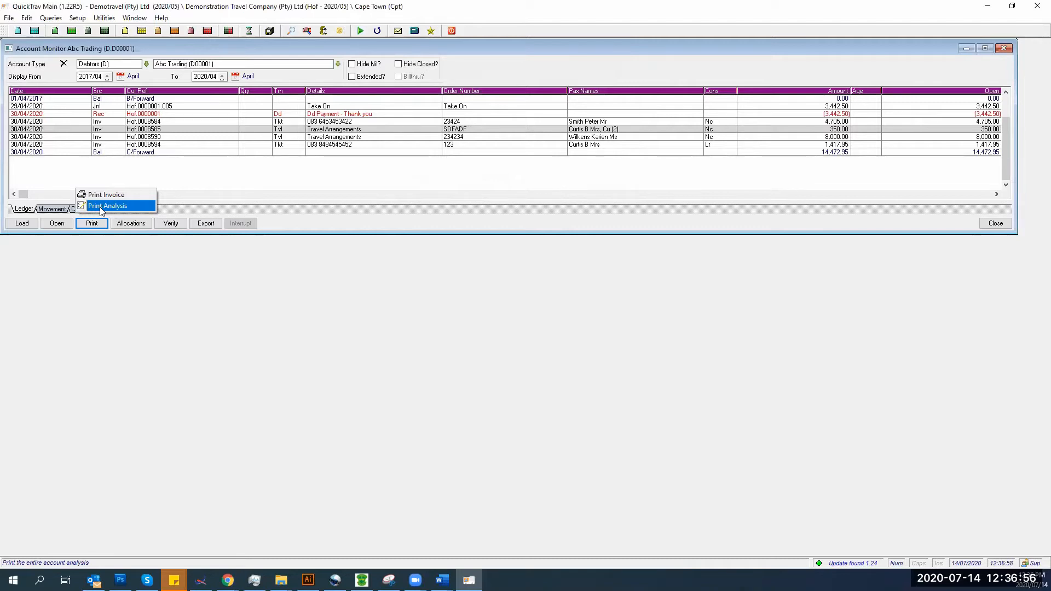
# - Dismiss the print choices and load the ledger for account D28, Magic Cleaning Inc
pyautogui.click(154, 130)
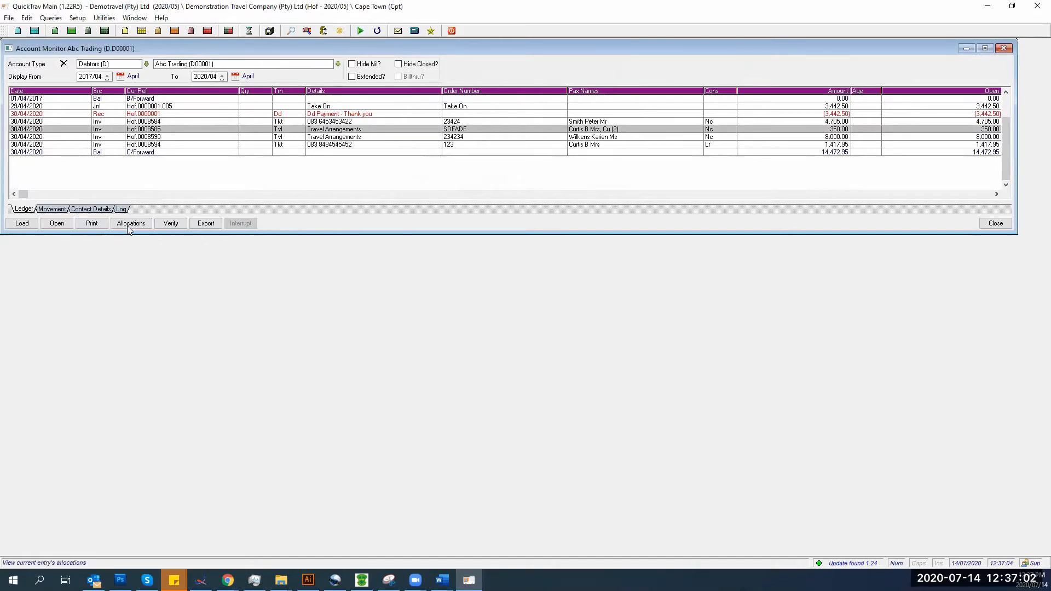
pyautogui.click(144, 114)
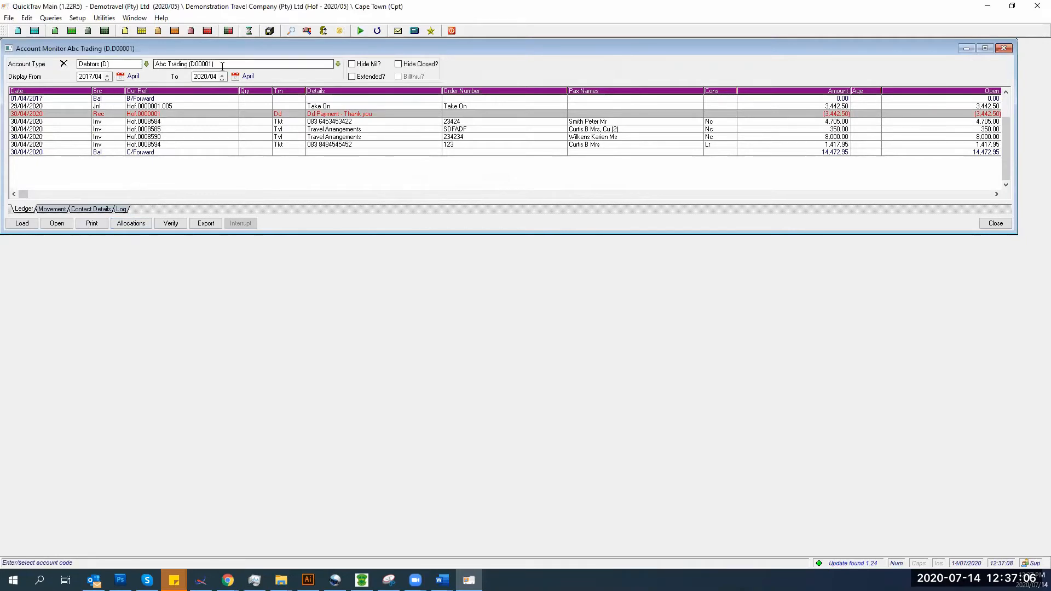
pyautogui.moveTo(224, 65); pyautogui.dragTo(52, 64)
pyautogui.write('d28')
pyautogui.press('Tab')
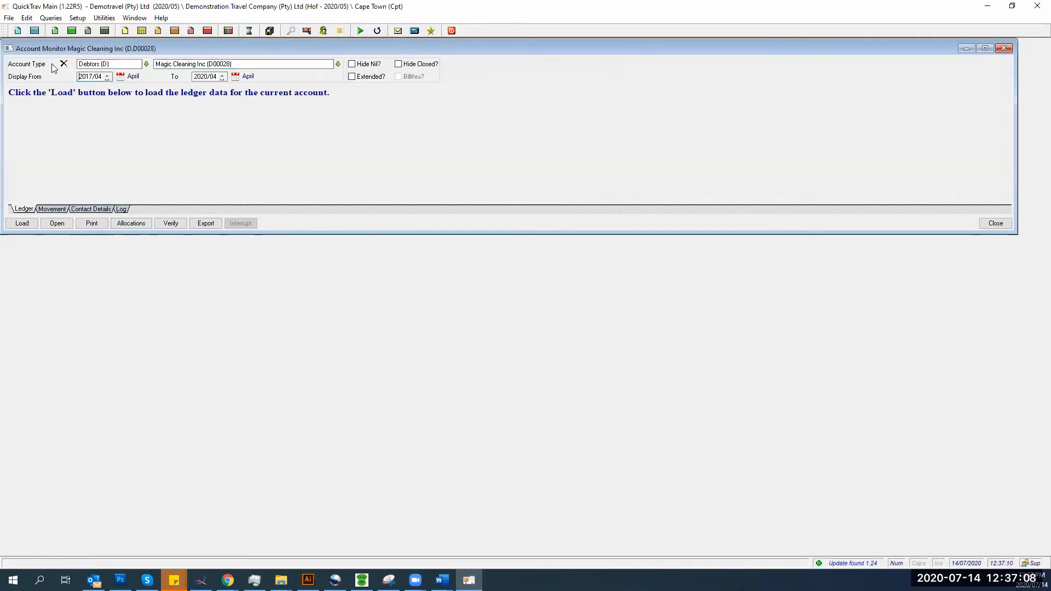
pyautogui.click(18, 225)
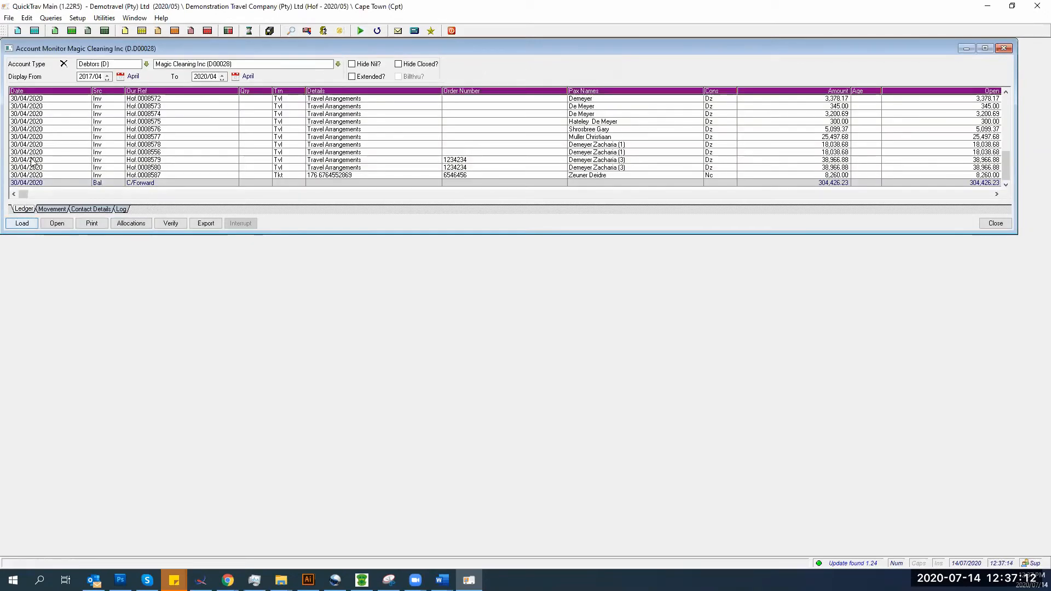
# - Check the selected entry's C/Forward allocations, close them, and scroll through the ledger
pyautogui.click(126, 226)
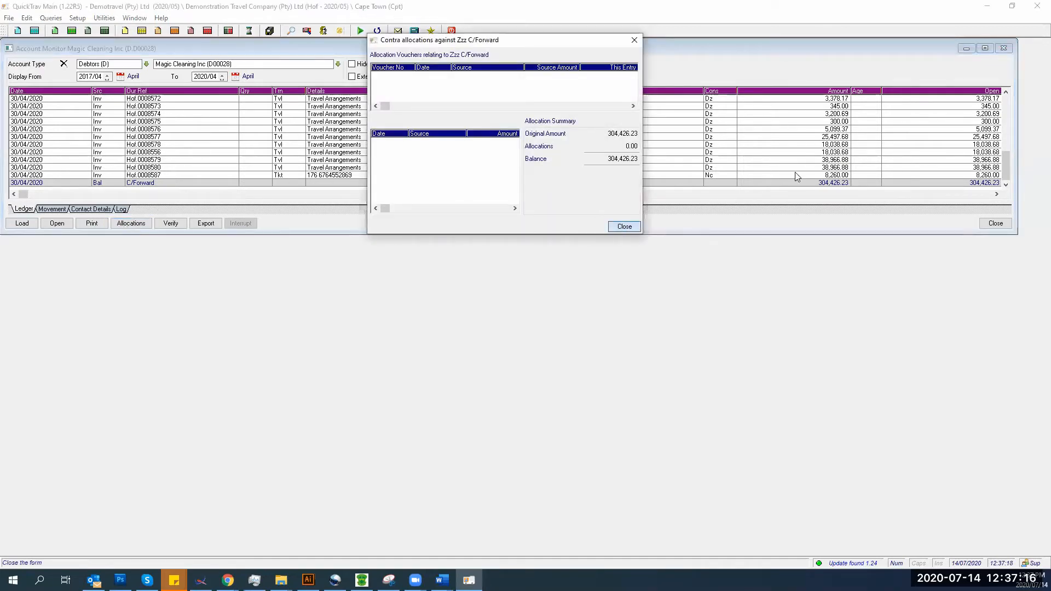
pyautogui.click(624, 225)
pyautogui.moveTo(1007, 160); pyautogui.dragTo(1022, 80)
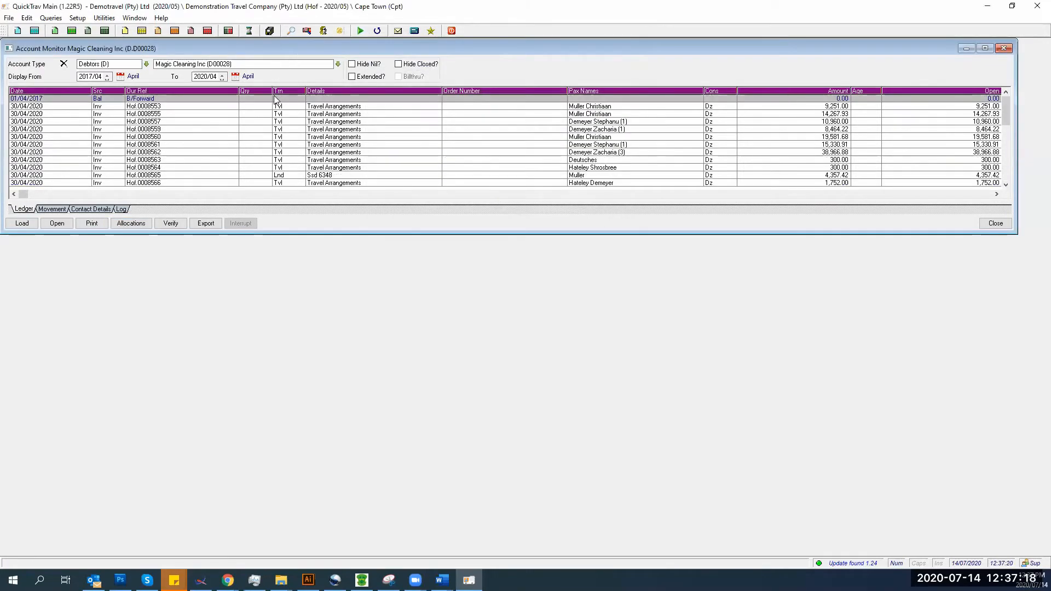
pyautogui.scroll(-2, 199, 114)
pyautogui.scroll(-4, 198, 118)
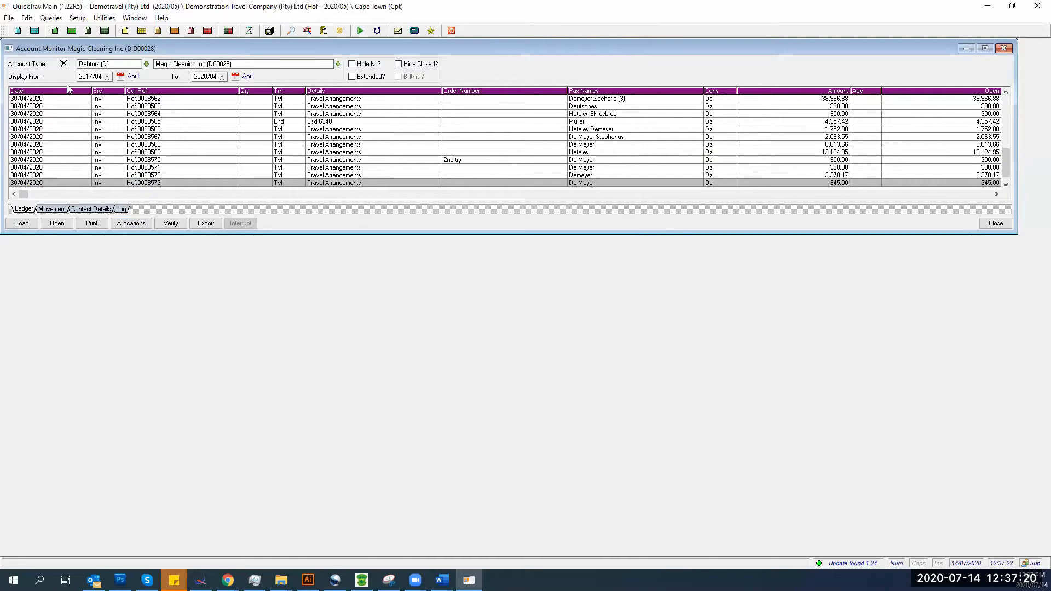
pyautogui.click(9, 18)
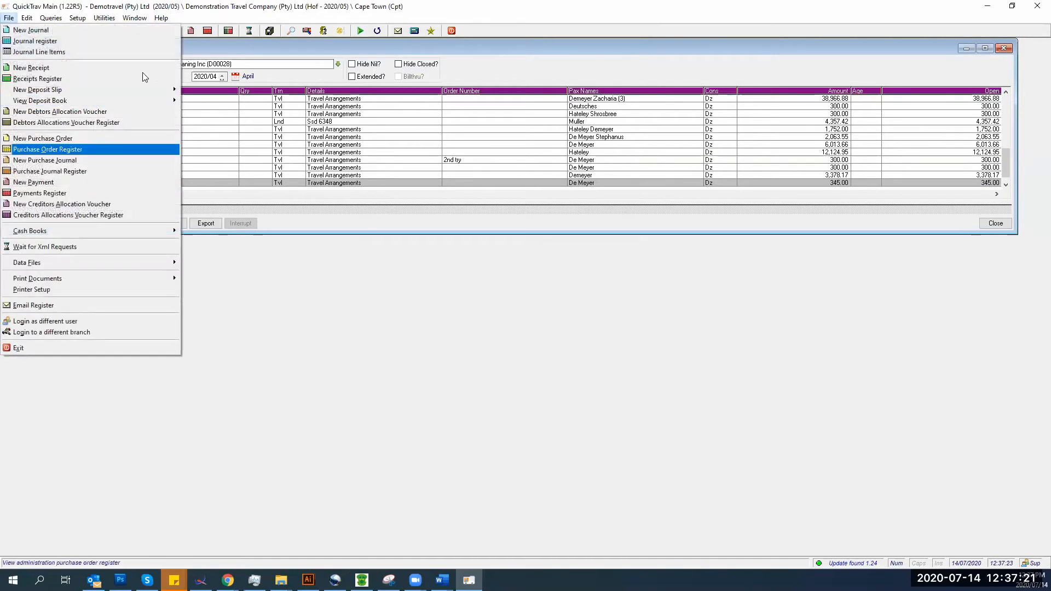
pyautogui.click(34, 70)
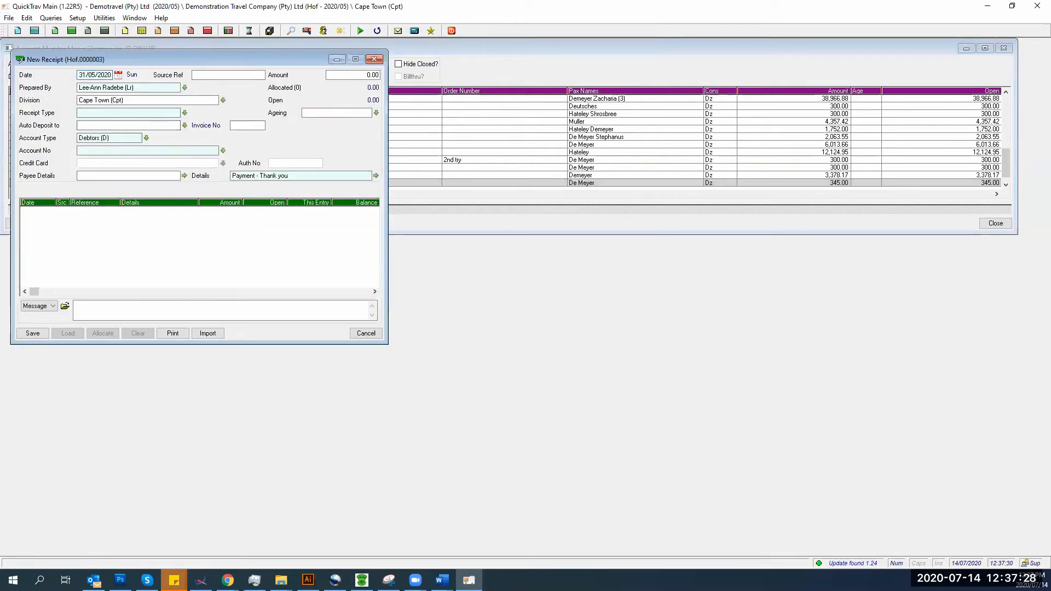
pyautogui.press('Up')
pyautogui.press('Up')
pyautogui.press('Up')
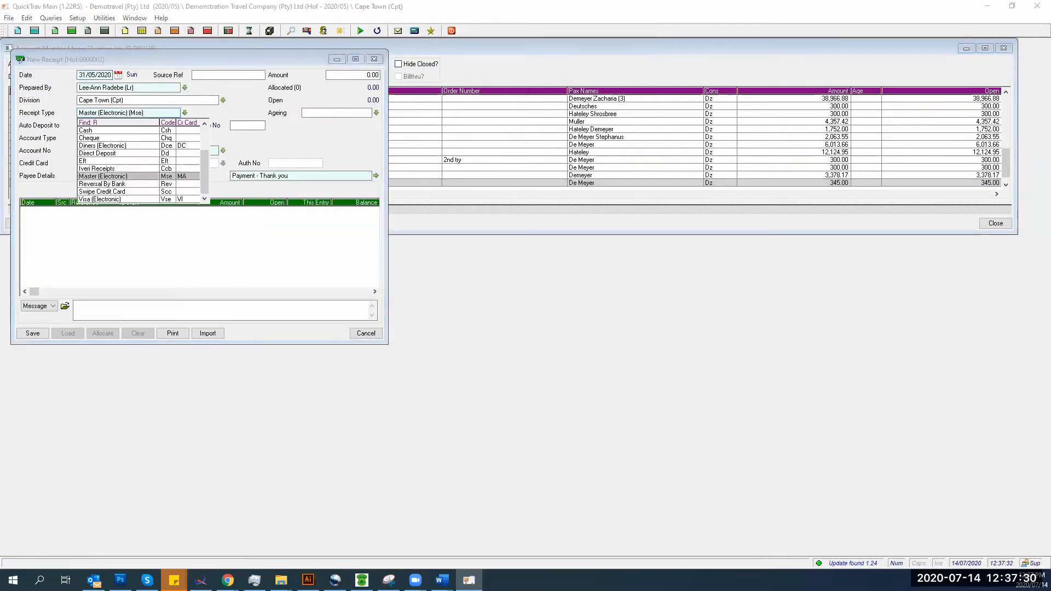
pyautogui.press('Return')
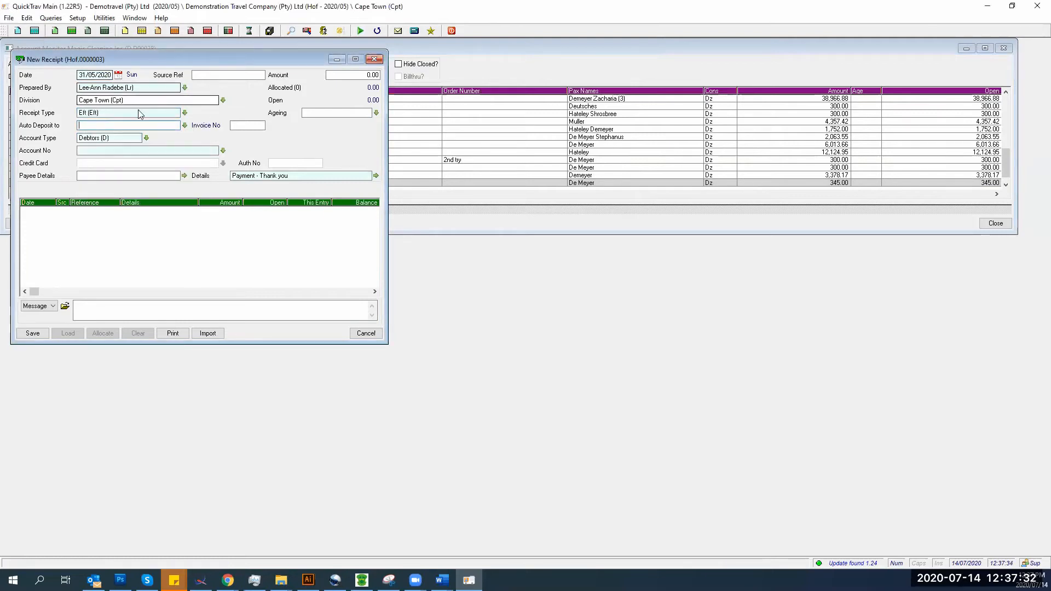
pyautogui.click(185, 126)
pyautogui.press('Return')
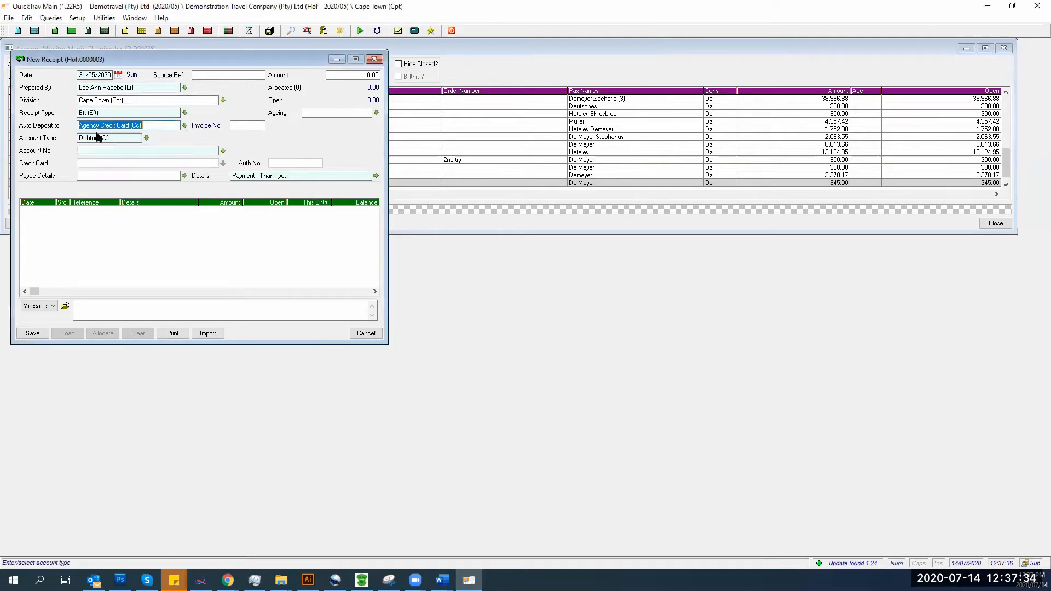
pyautogui.write('d2')
pyautogui.press('Return')
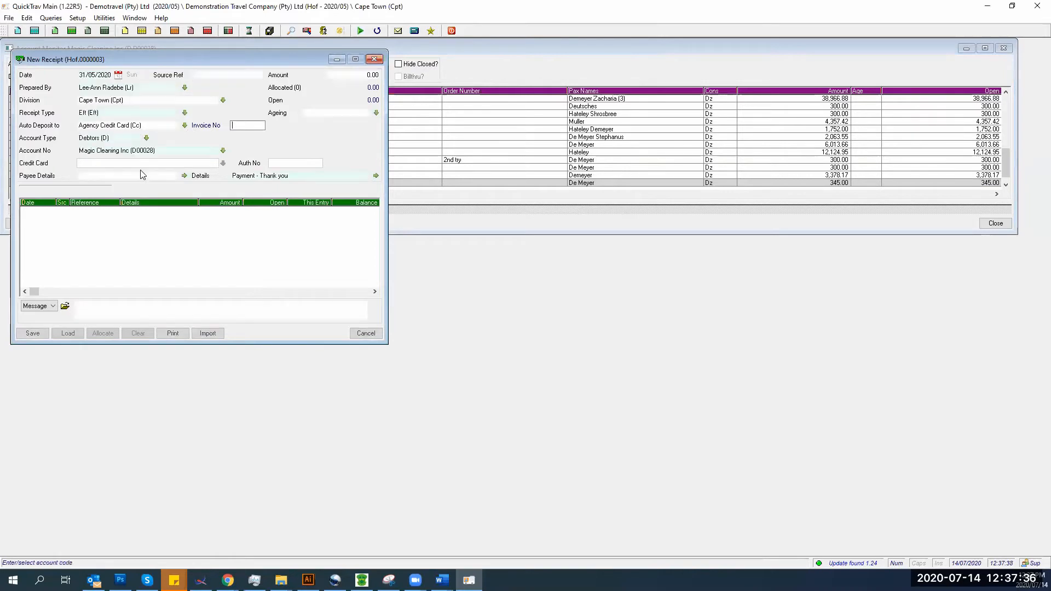
# - Set the receipt amount to 18038.68, correcting the mistyped 180389.68
pyautogui.click(338, 77)
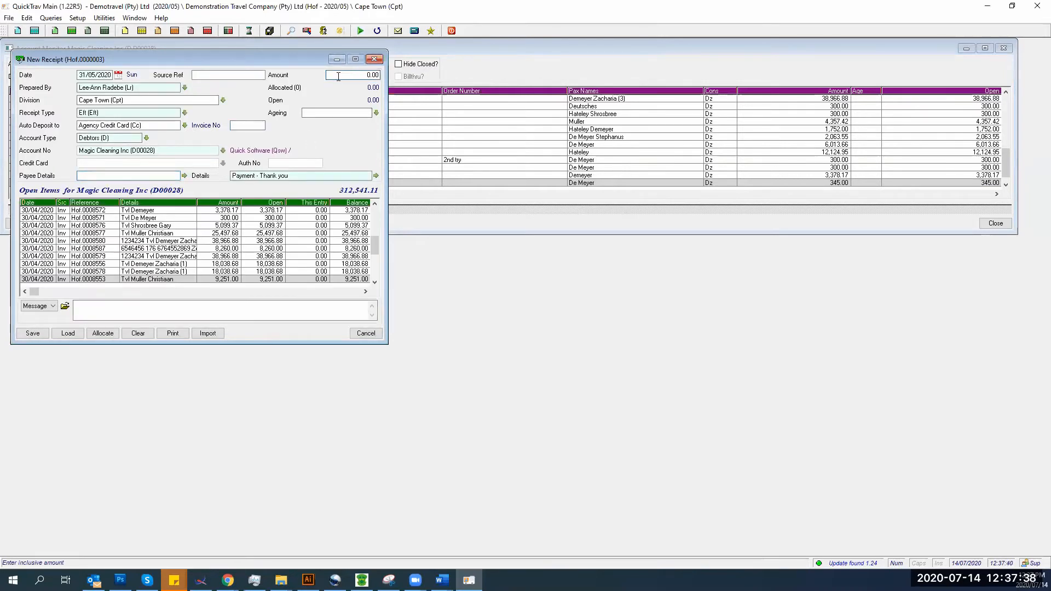
pyautogui.write('180389.68')
pyautogui.press('Return')
pyautogui.click(338, 75)
pyautogui.write('180389.68')
pyautogui.press('Return')
pyautogui.click(349, 75)
pyautogui.write('18038.68')
pyautogui.press('Return')
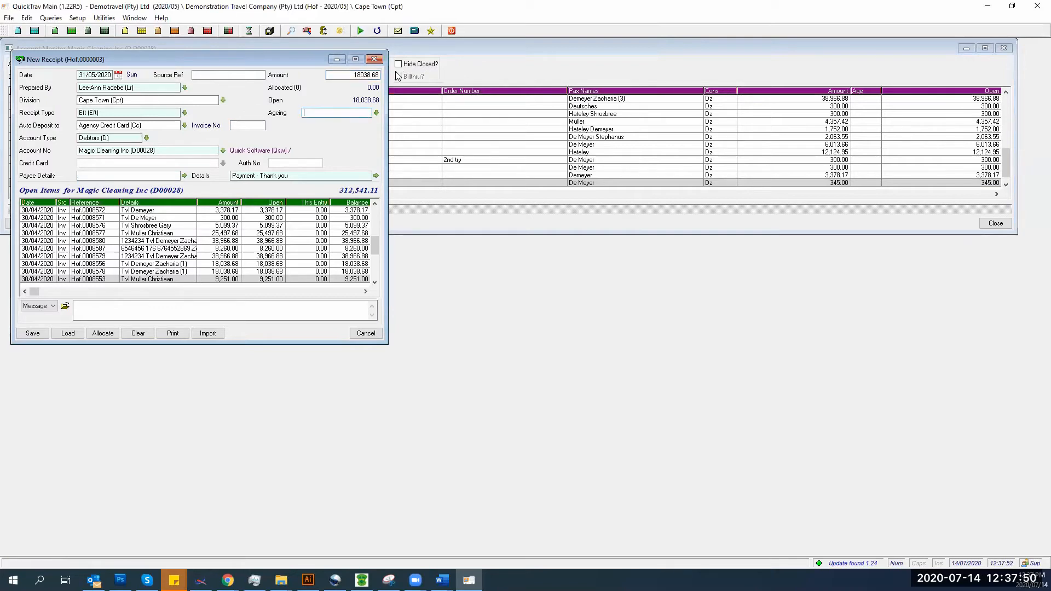
# - Allocate the receipt to invoice Hof 0008556, save it as banked and confirmed, and close the form
pyautogui.click(224, 264)
pyautogui.press('Insert')
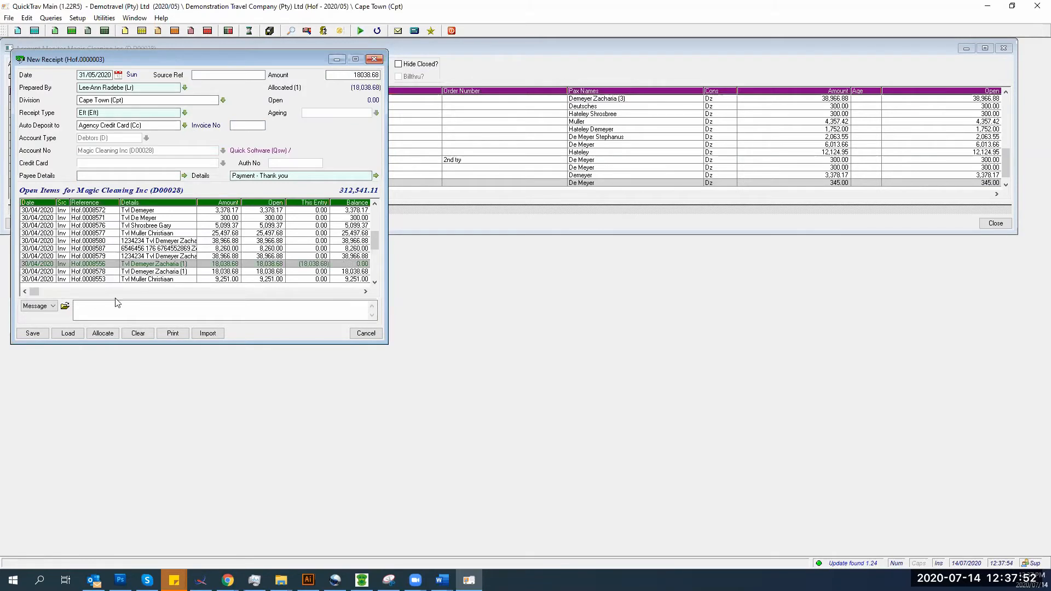
pyautogui.rightClick(25, 335)
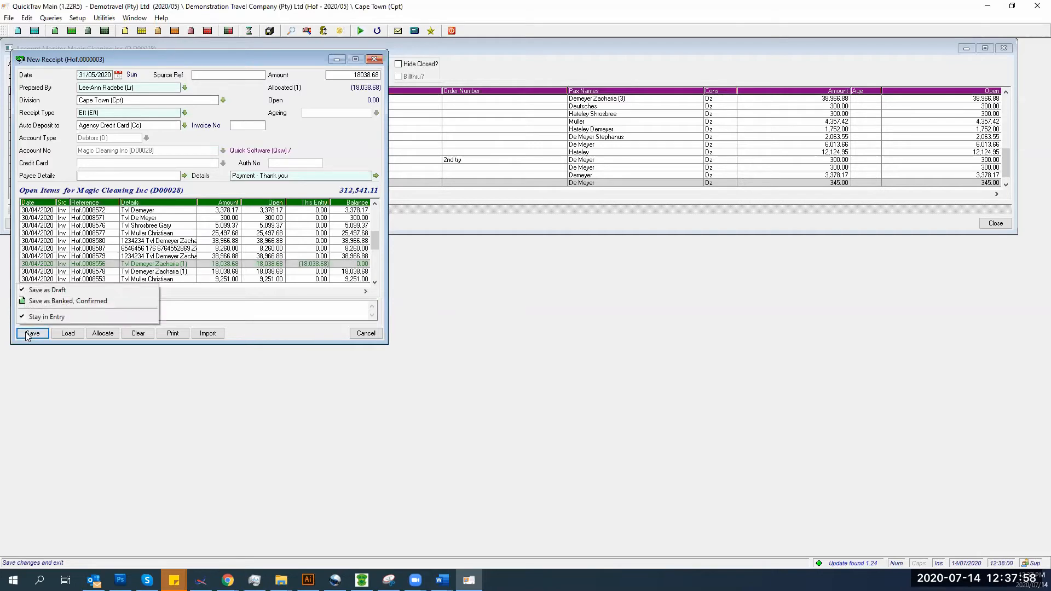
pyautogui.click(32, 302)
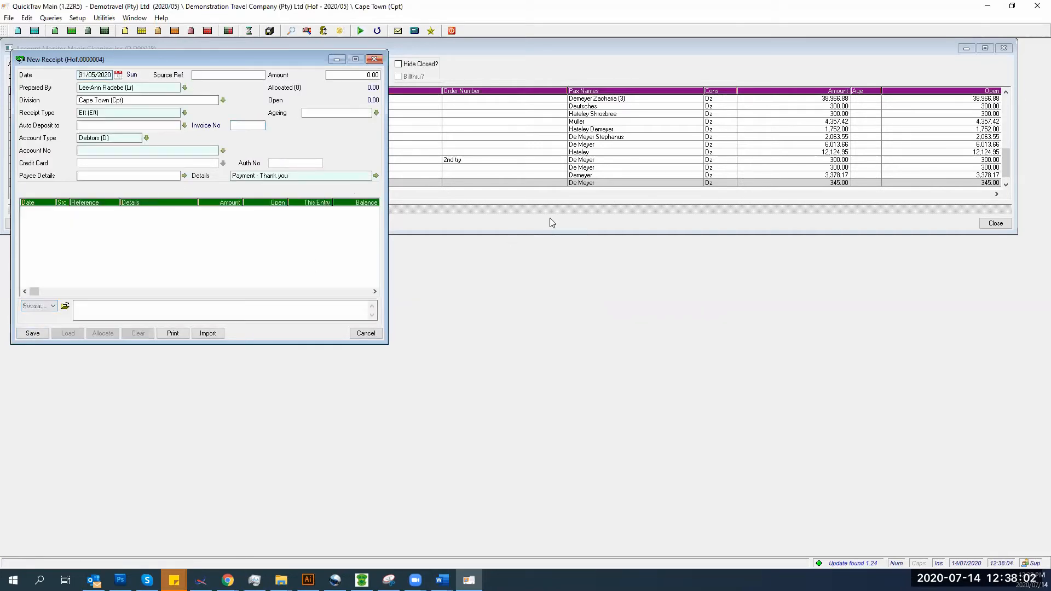
pyautogui.click(374, 59)
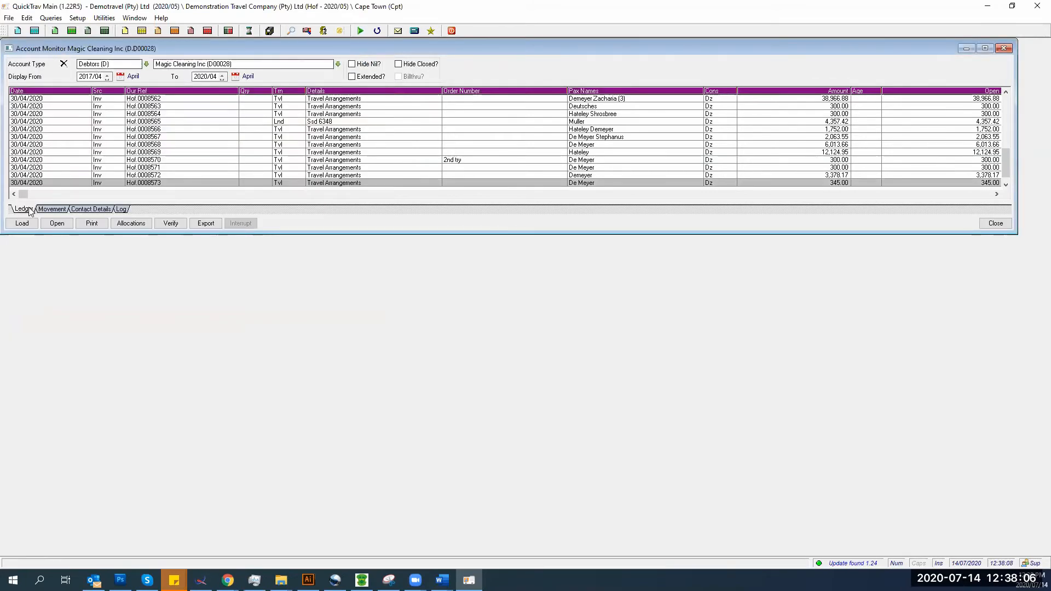
# - Set the ledger's starting month to 2020/04 and reload it
pyautogui.click(81, 77)
pyautogui.moveTo(81, 77); pyautogui.dragTo(134, 83)
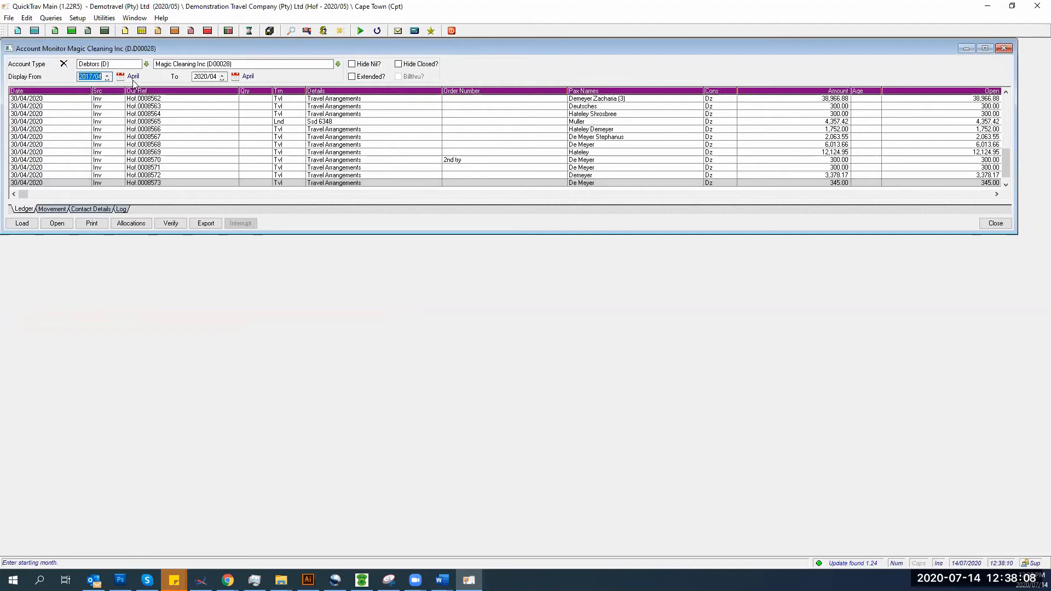
pyautogui.write('2020/04')
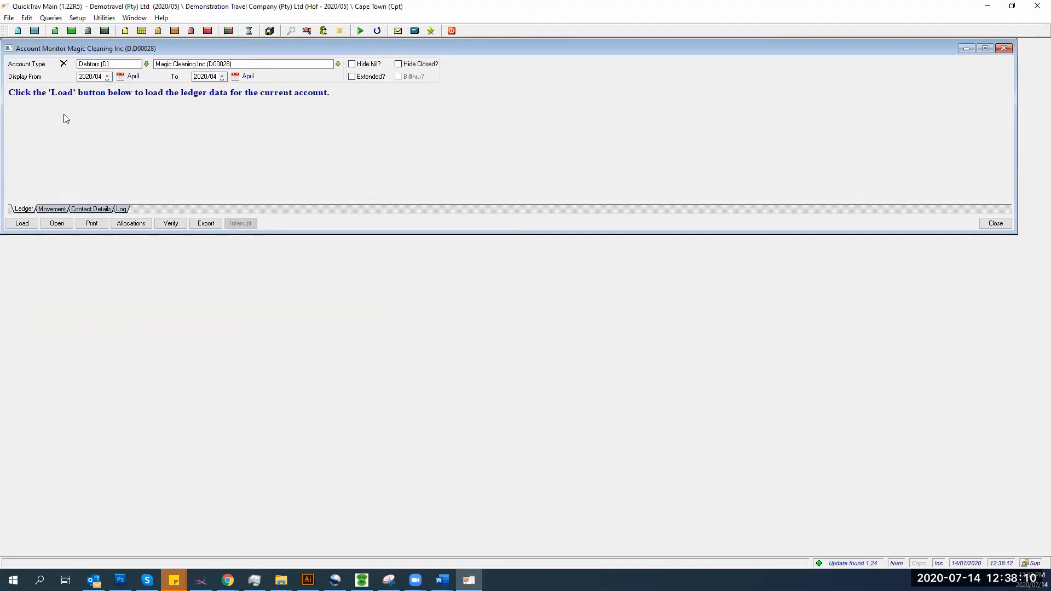
pyautogui.click(21, 223)
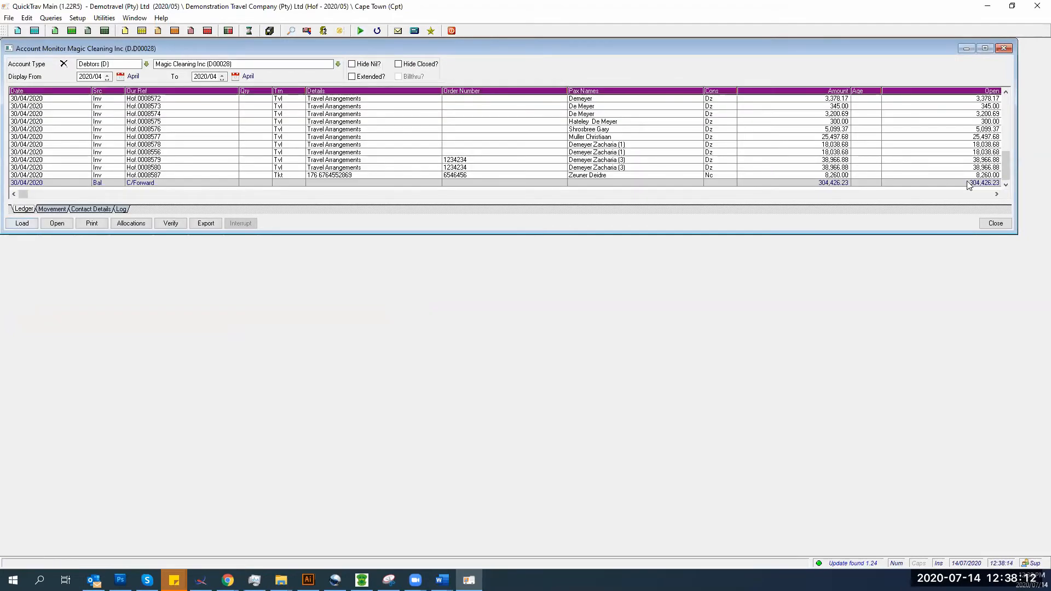
pyautogui.moveTo(1006, 163); pyautogui.dragTo(1007, 87)
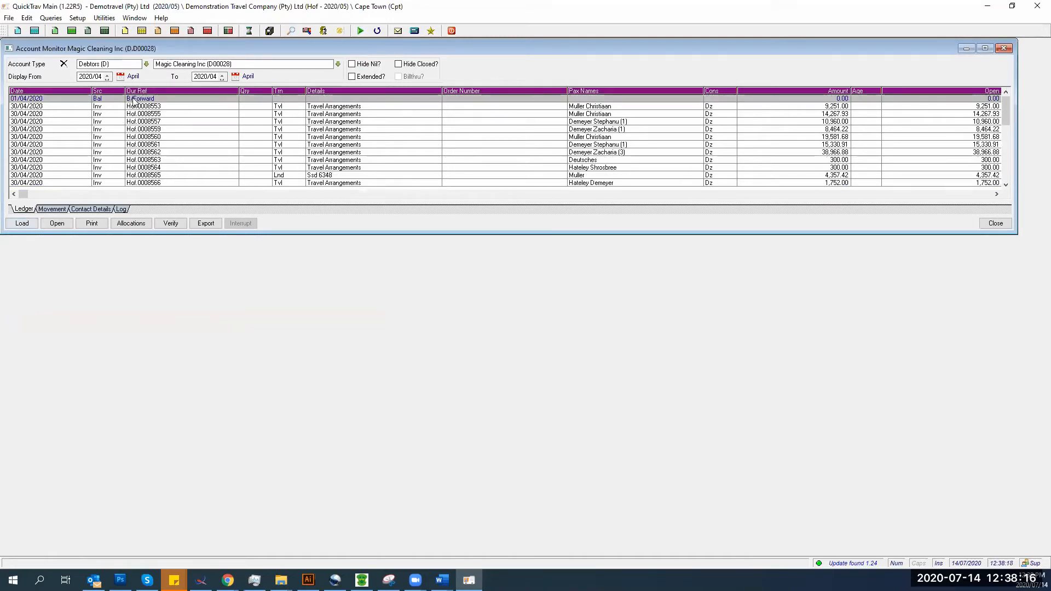
# - Set the end month to 2020/05, reload, and view receipt Hof0000003's allocations
pyautogui.click(210, 77)
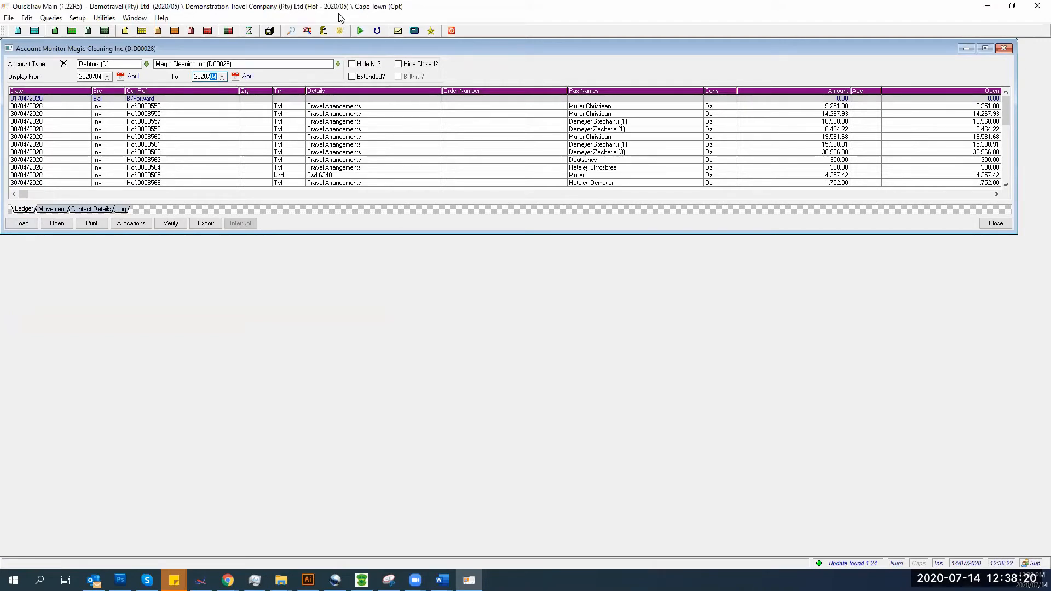
pyautogui.write('05')
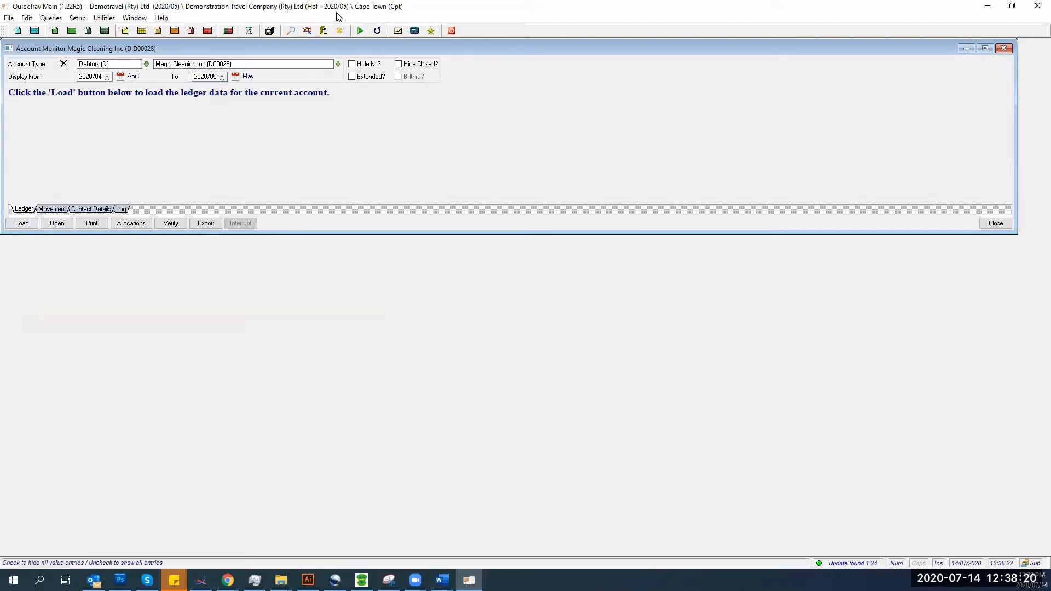
pyautogui.click(15, 226)
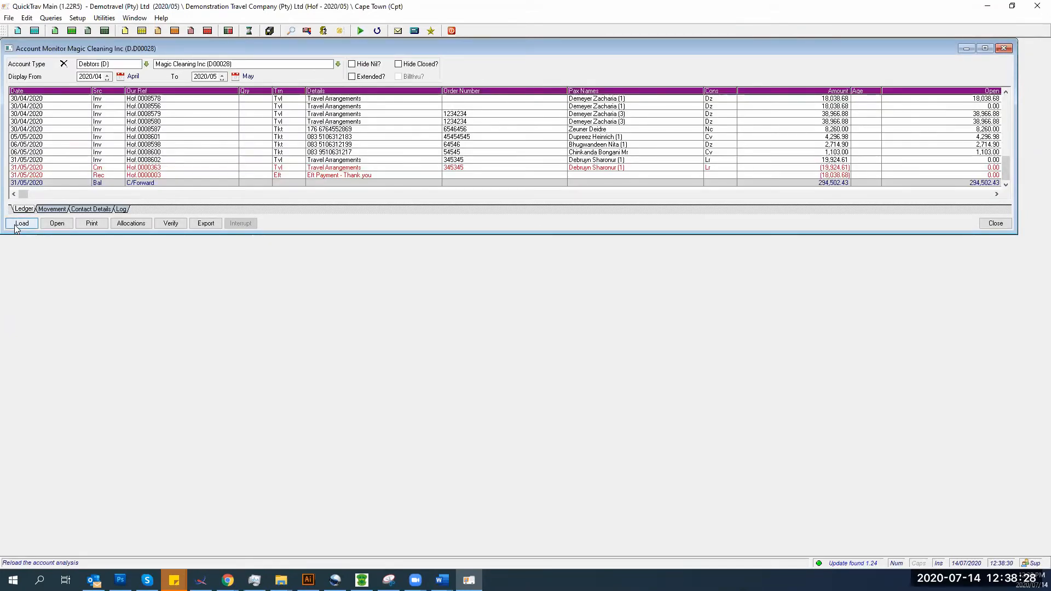
pyautogui.click(123, 174)
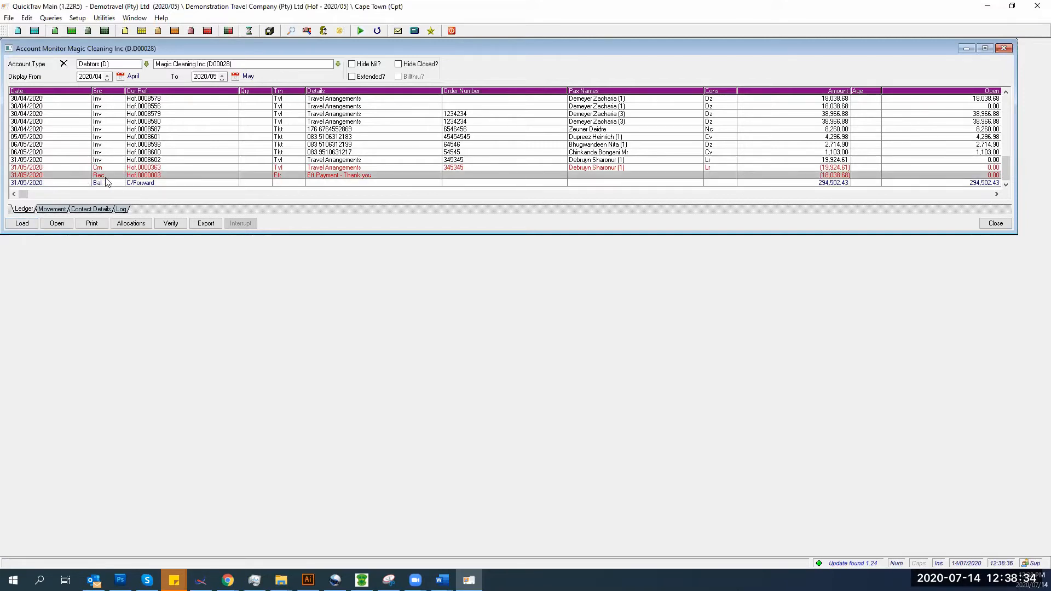
pyautogui.click(127, 222)
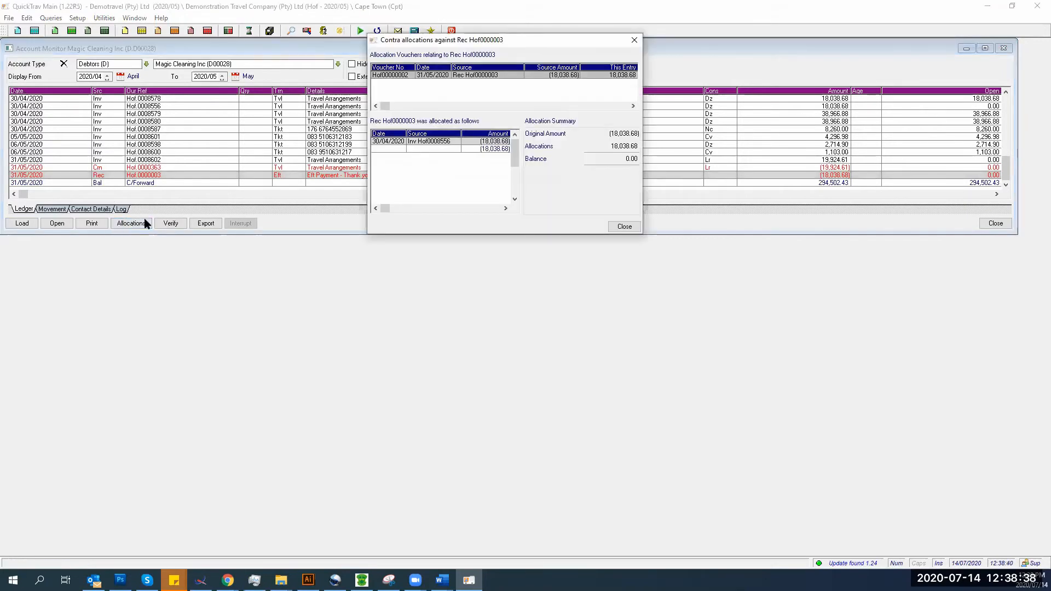
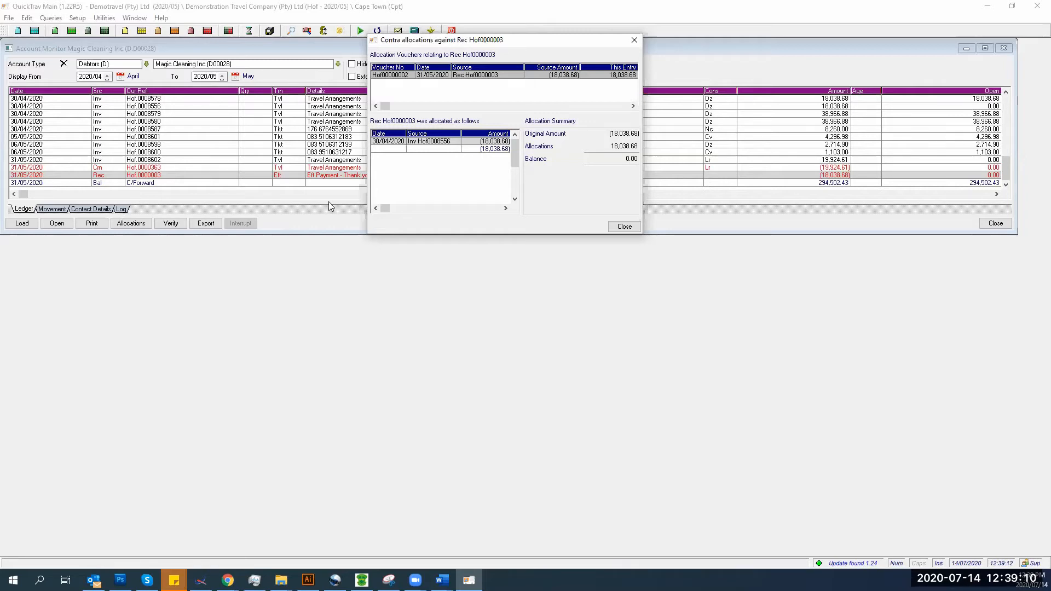
# - Close receipt Hof.0000003's allocation details, then start printing it and cancel the Print Receipt dialog
pyautogui.click(608, 227)
pyautogui.click(96, 223)
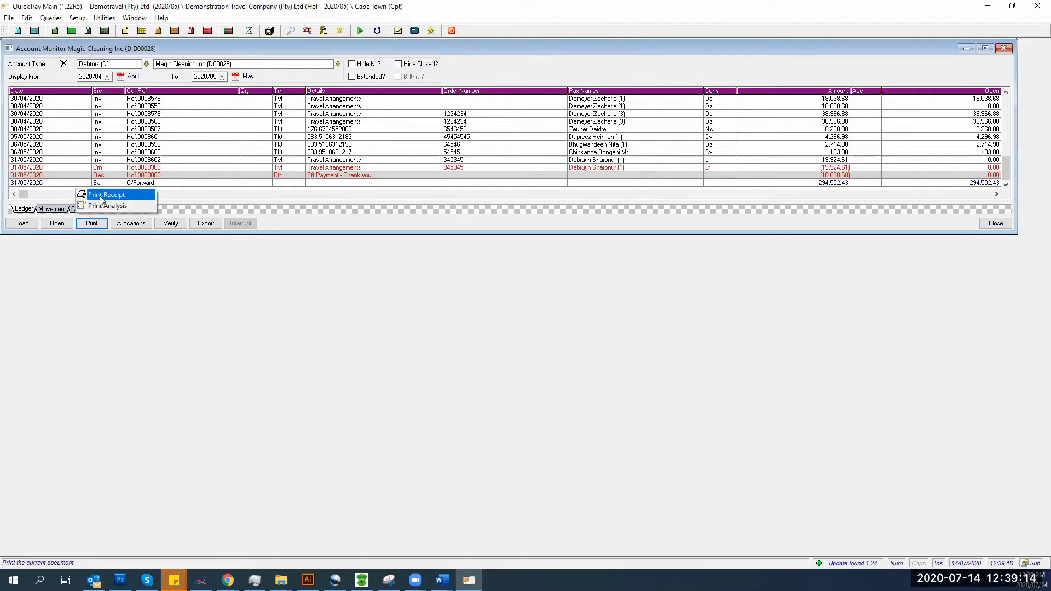
pyautogui.click(101, 197)
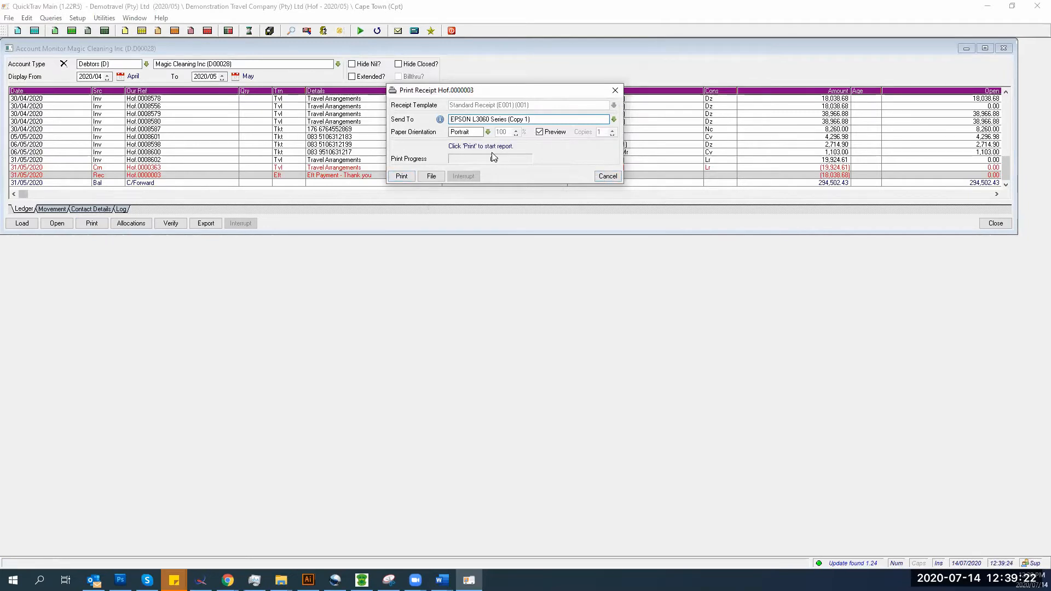
pyautogui.click(605, 176)
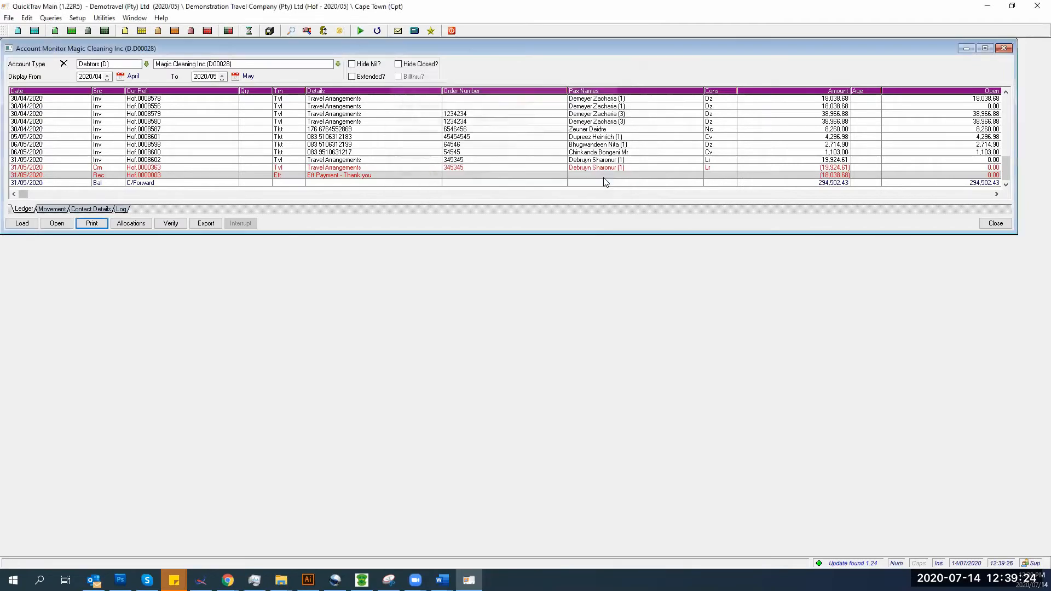
pyautogui.click(319, 168)
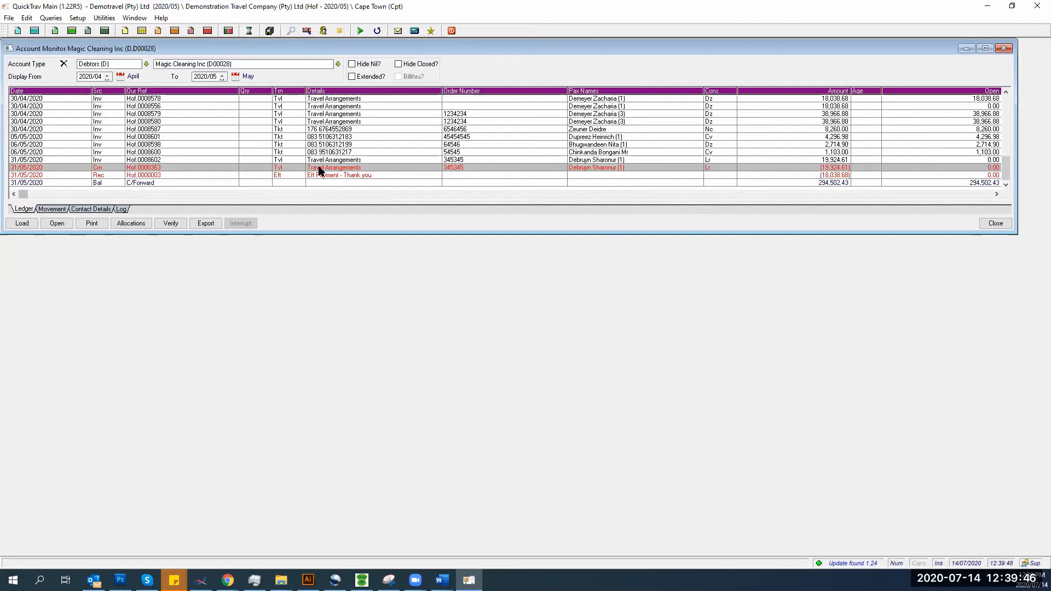
pyautogui.click(131, 230)
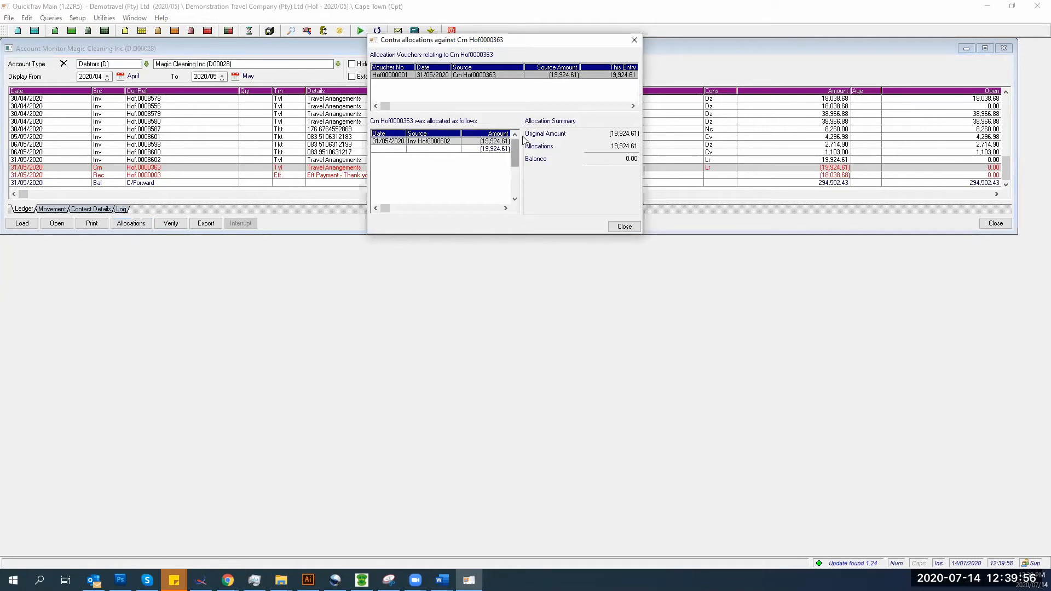
pyautogui.click(624, 226)
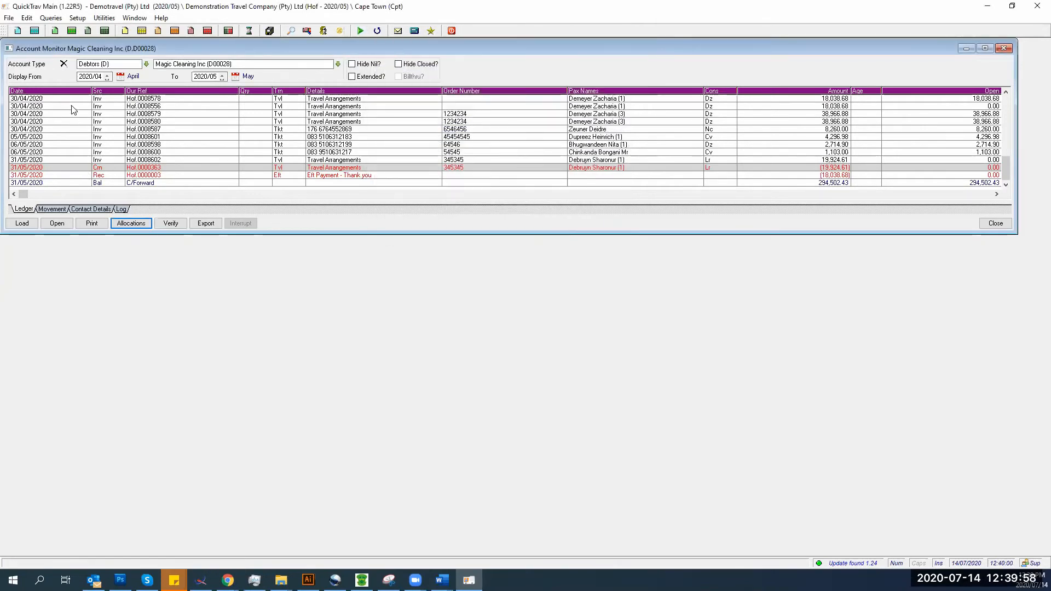
# - Run Verify diagnostics including movement and ageing checks, then close the zero-error results
pyautogui.click(172, 225)
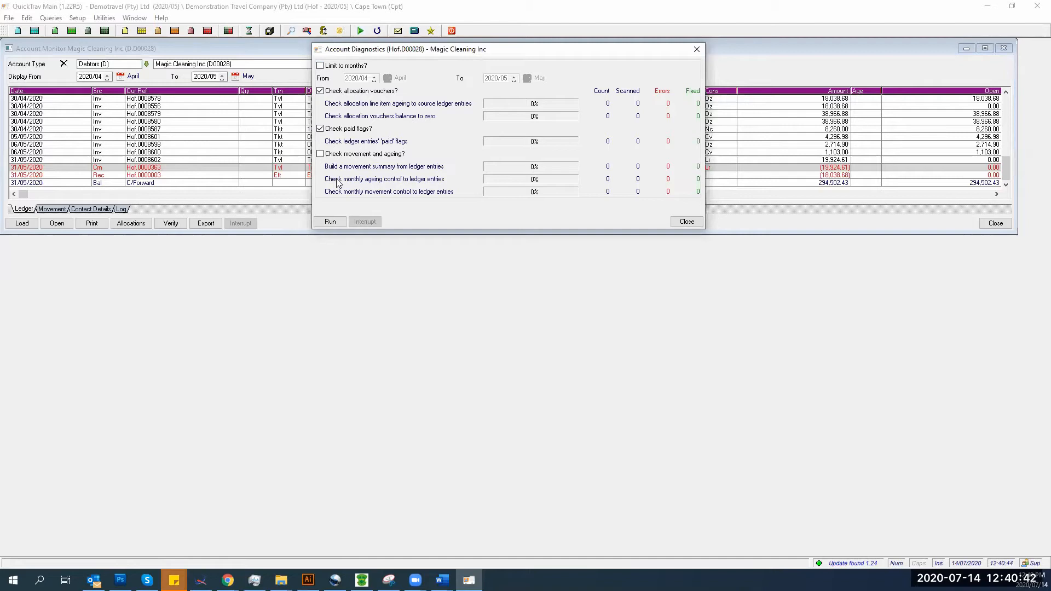
pyautogui.click(321, 154)
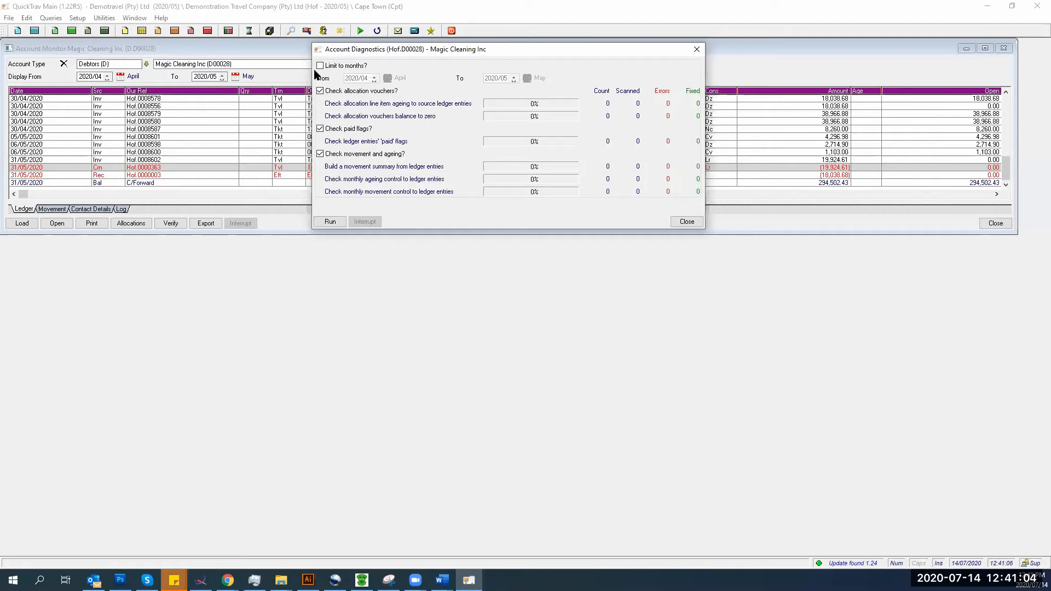
pyautogui.click(315, 222)
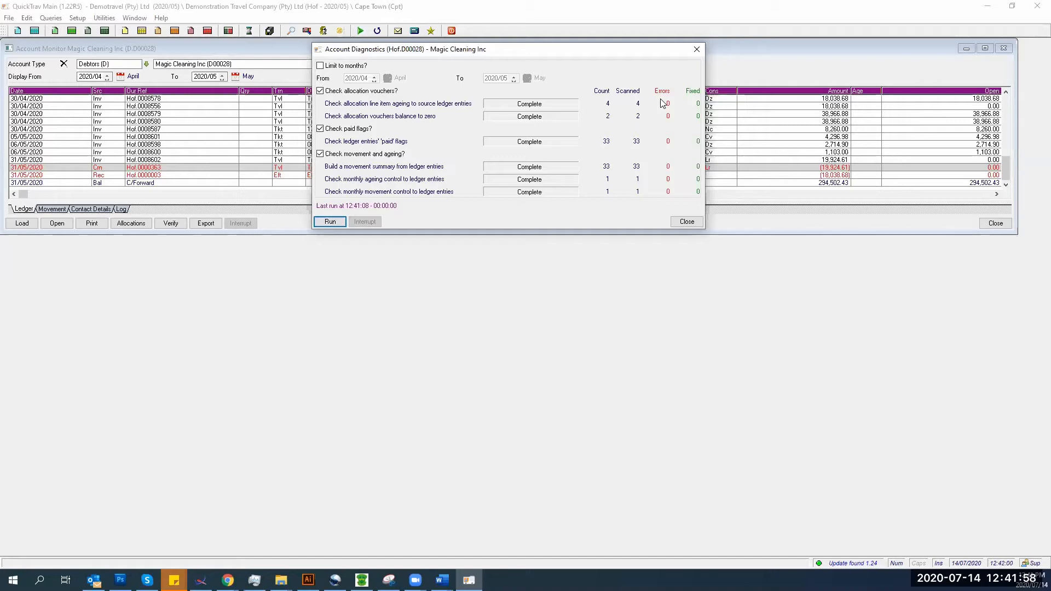
pyautogui.click(681, 219)
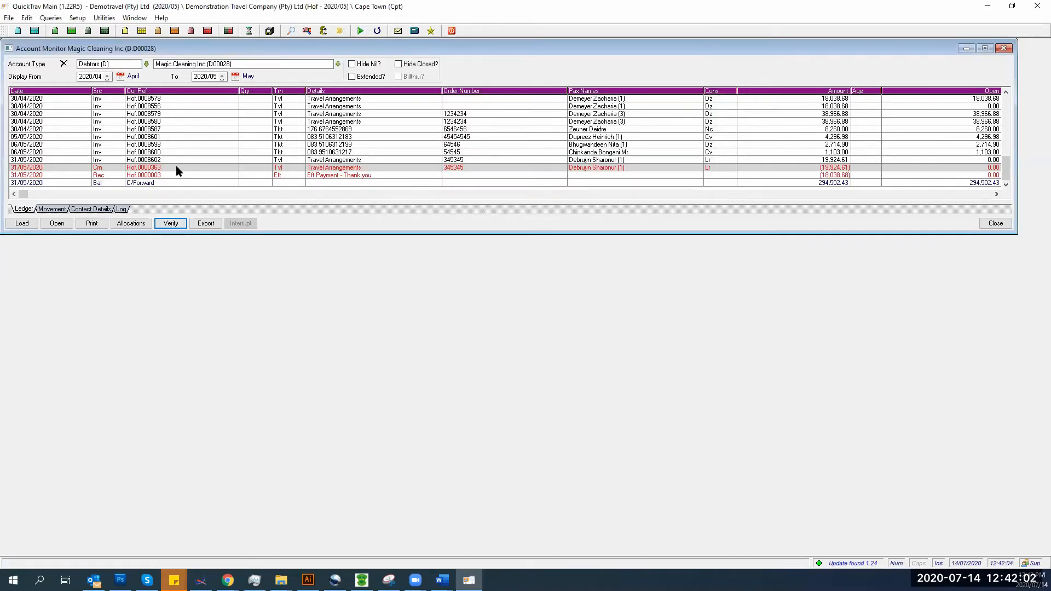
# - Export the 01/04/2020–31/05/2020 account entries as Comma Delimited (Csv), then close the export dialog
pyautogui.click(202, 227)
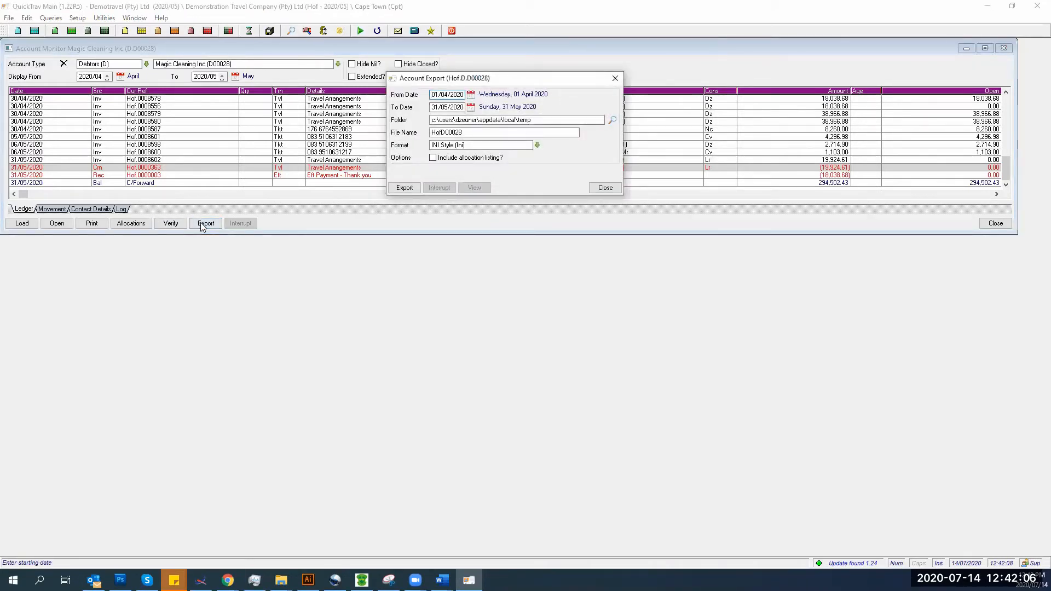
pyautogui.click(537, 146)
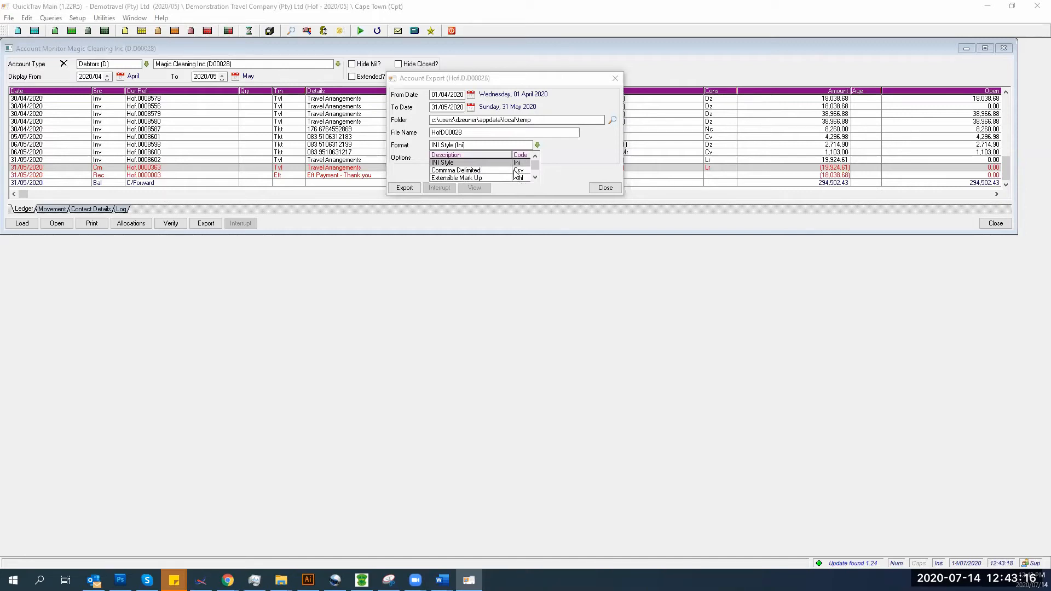
pyautogui.moveTo(535, 177); pyautogui.dragTo(535, 179)
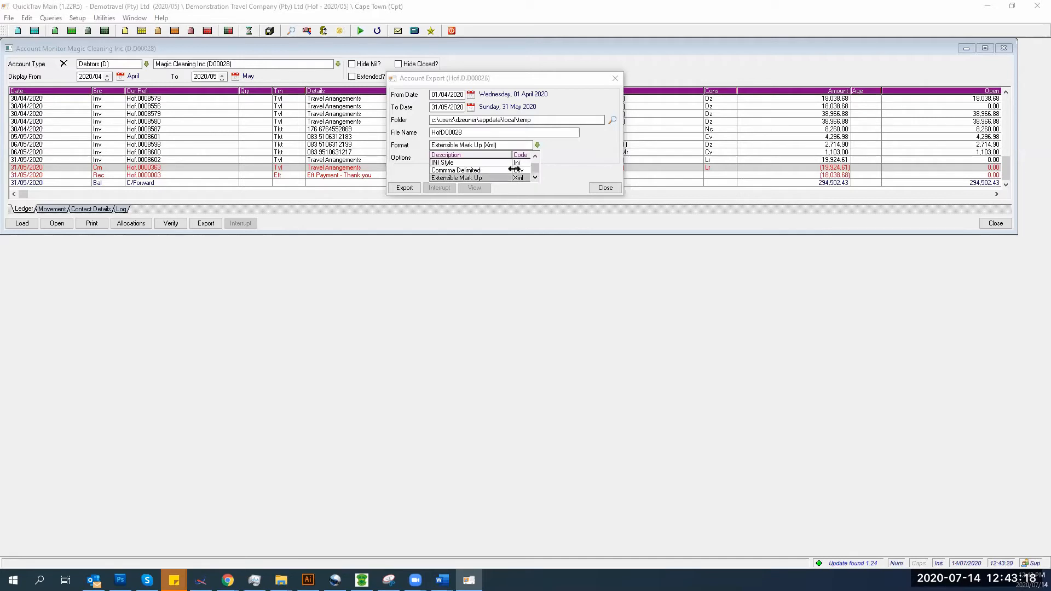
pyautogui.click(483, 170)
pyautogui.click(403, 191)
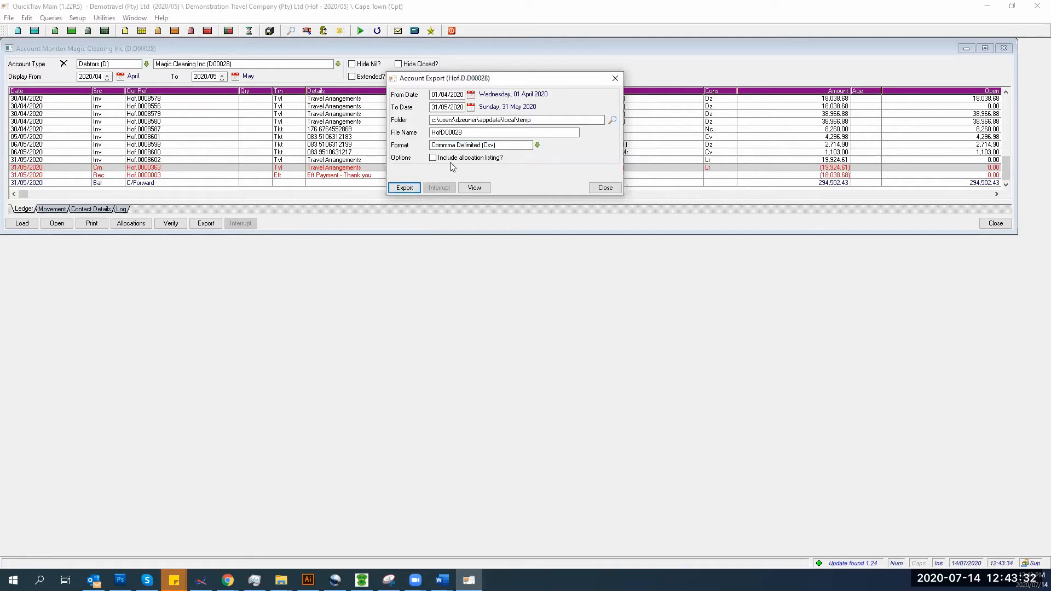
pyautogui.click(595, 192)
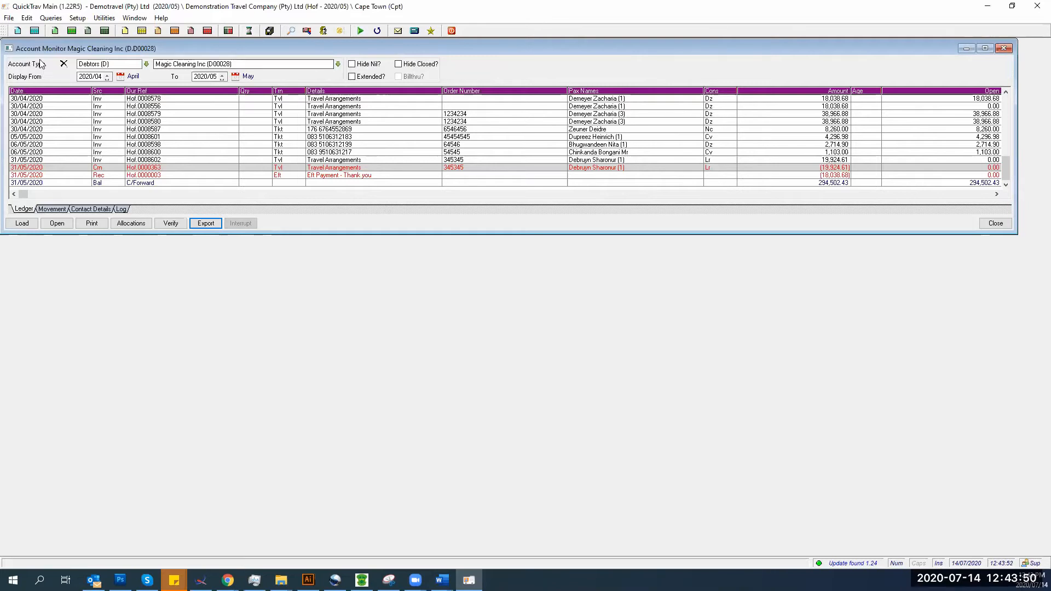
pyautogui.click(47, 20)
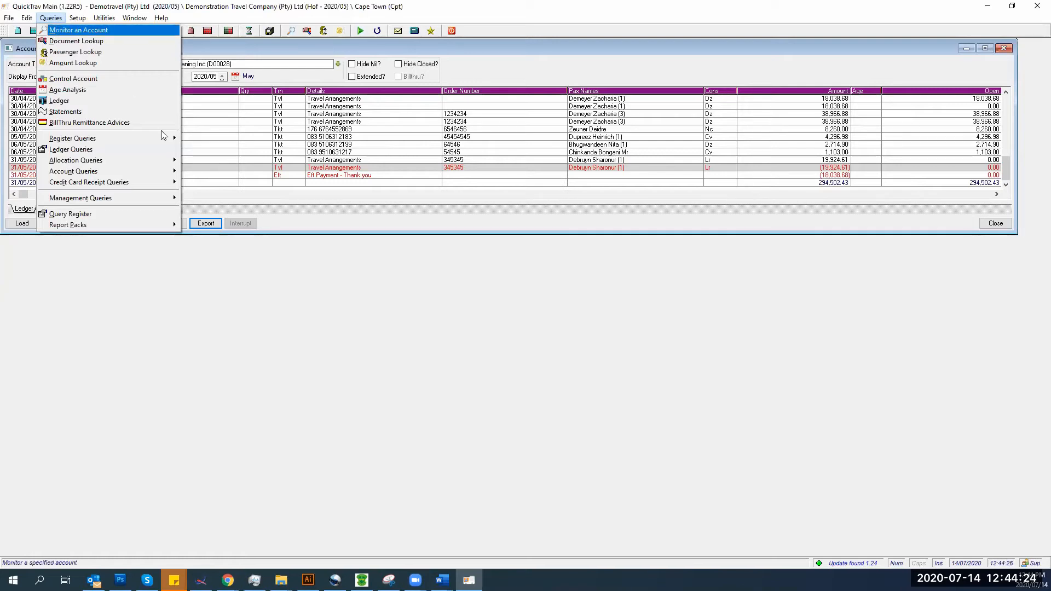
pyautogui.click(261, 249)
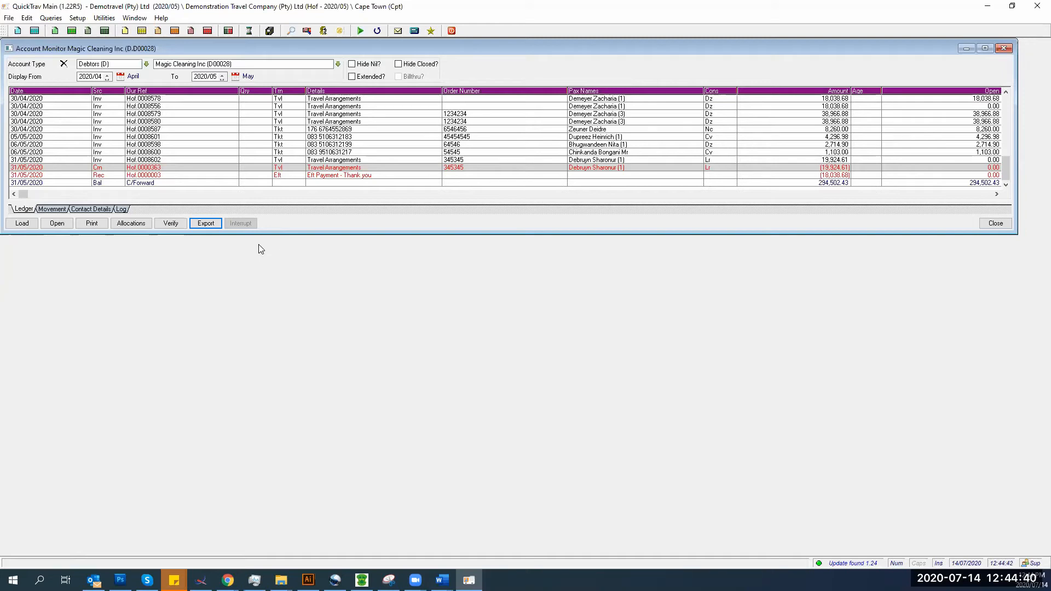
# - Close the account monitor, open the document ledger entries lookup, and switch Document Type to Journal
pyautogui.click(994, 223)
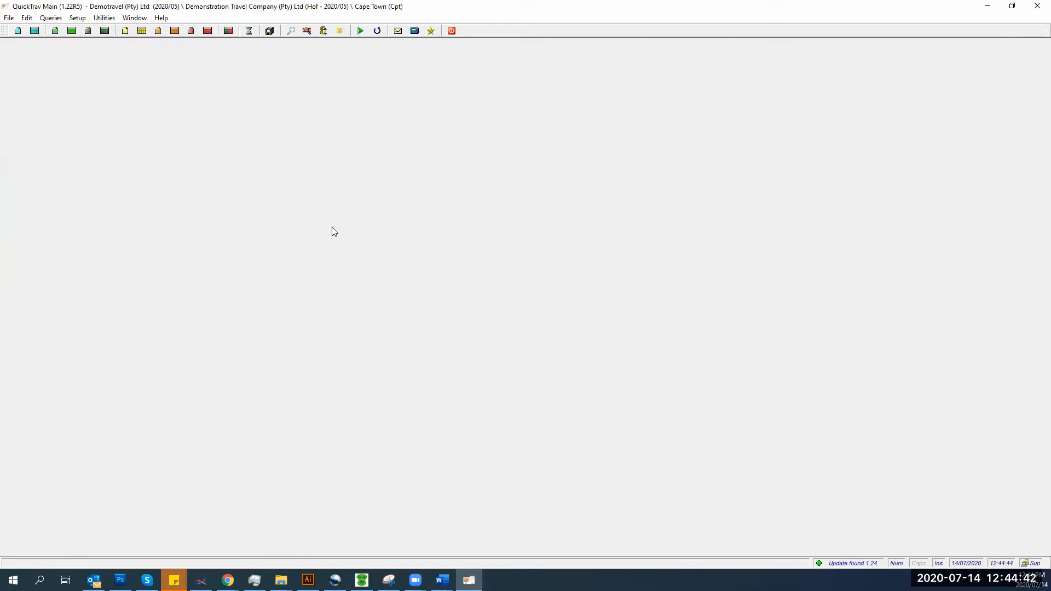
pyautogui.click(50, 18)
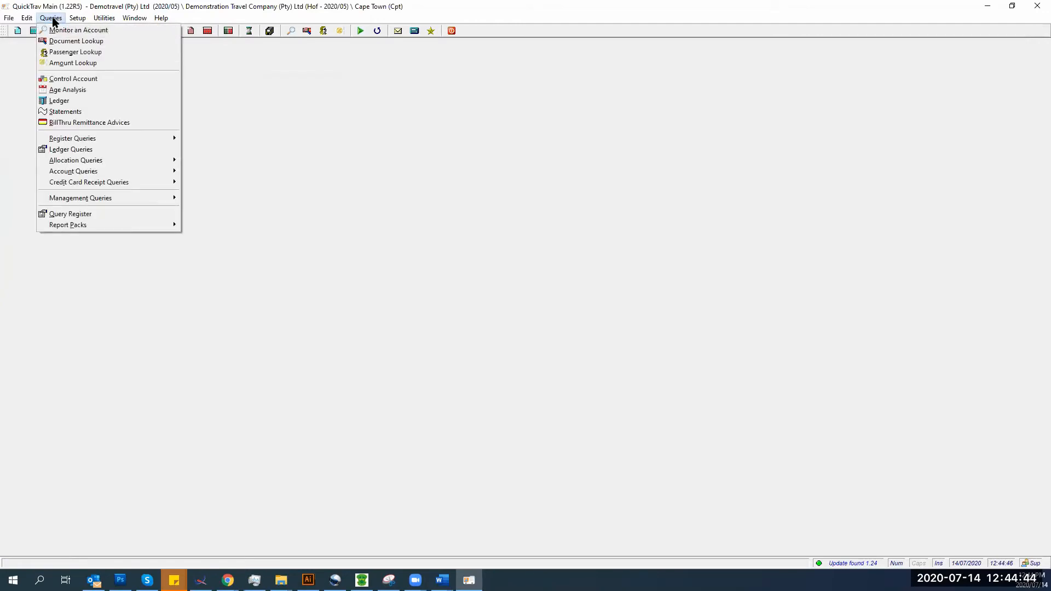
pyautogui.click(60, 41)
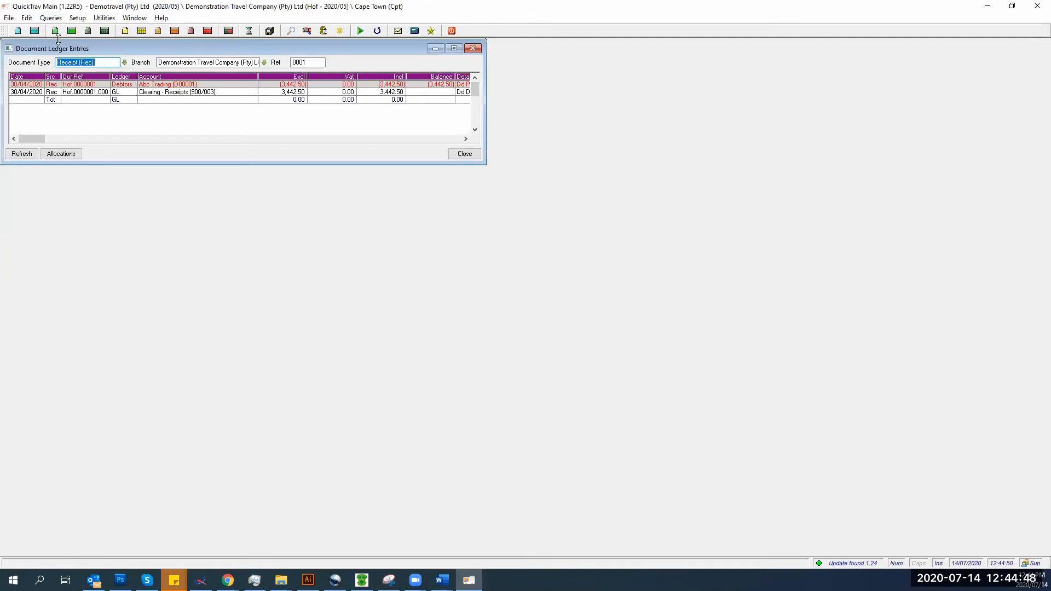
pyautogui.moveTo(59, 47); pyautogui.dragTo(223, 98)
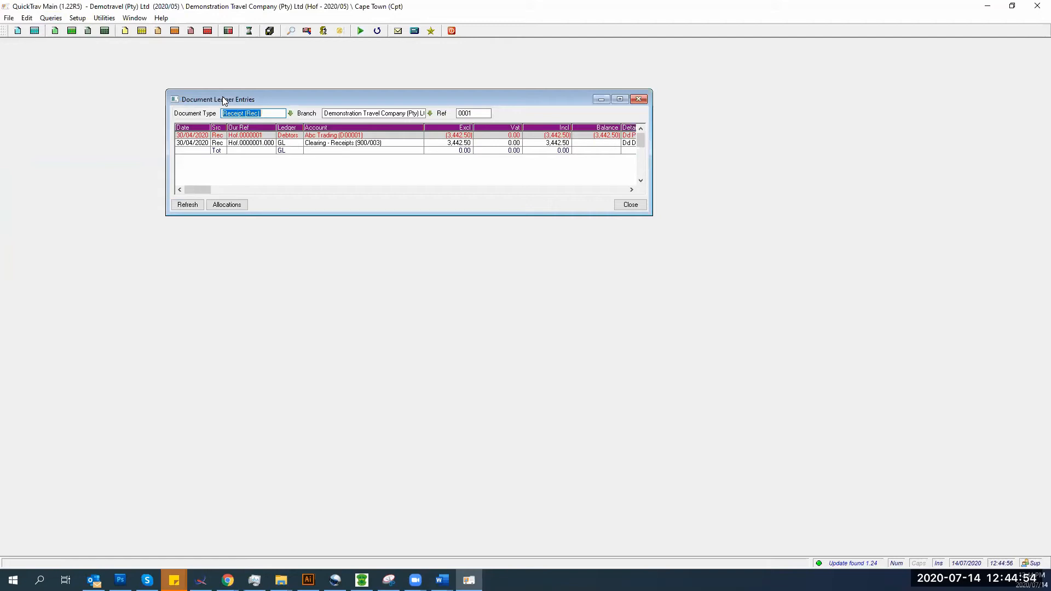
pyautogui.click(290, 113)
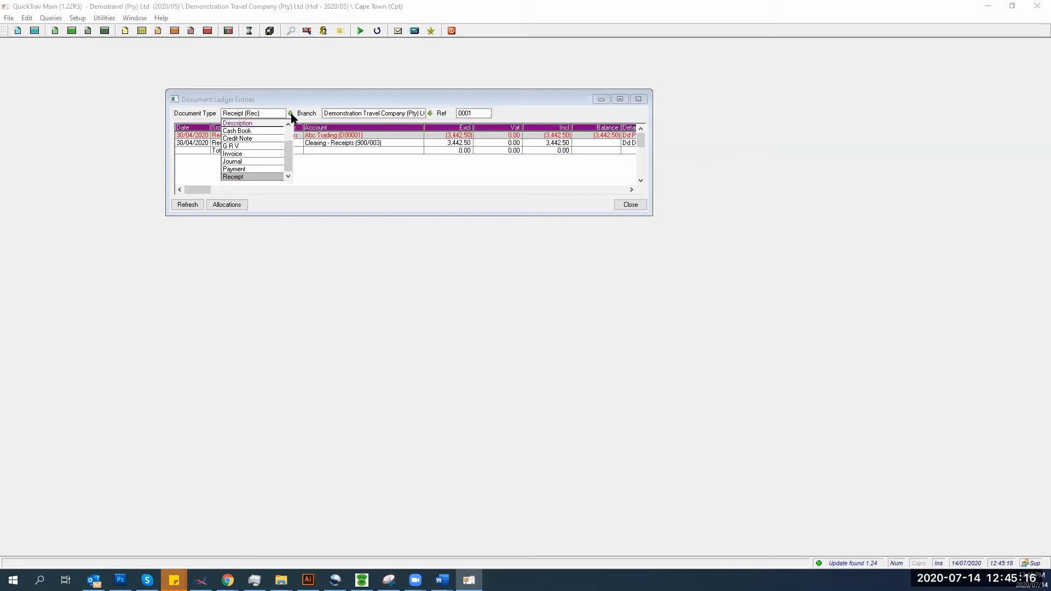
pyautogui.click(235, 161)
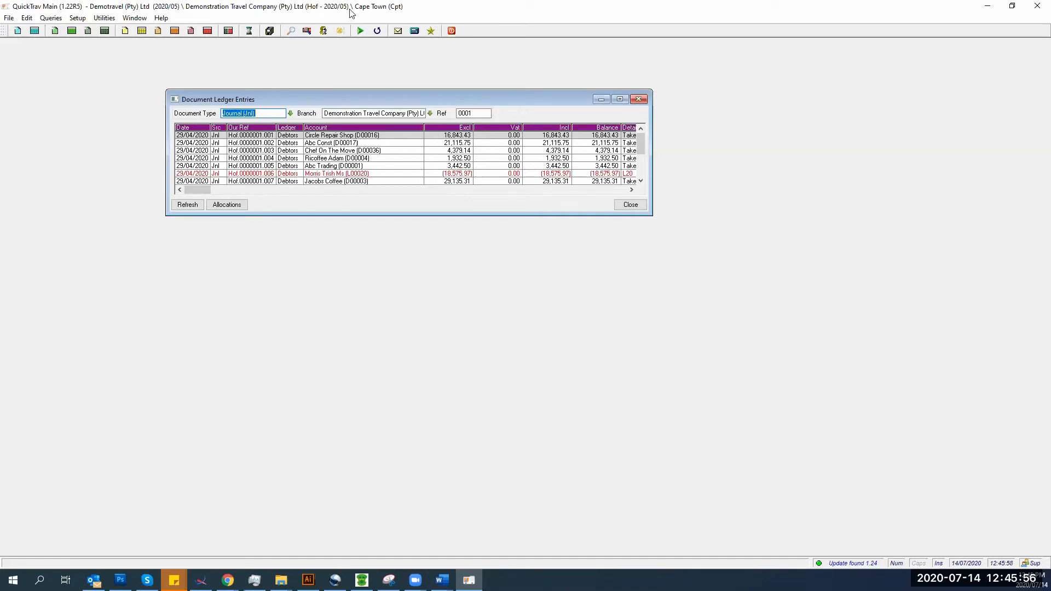
pyautogui.click(473, 113)
pyautogui.doubleClick(473, 114)
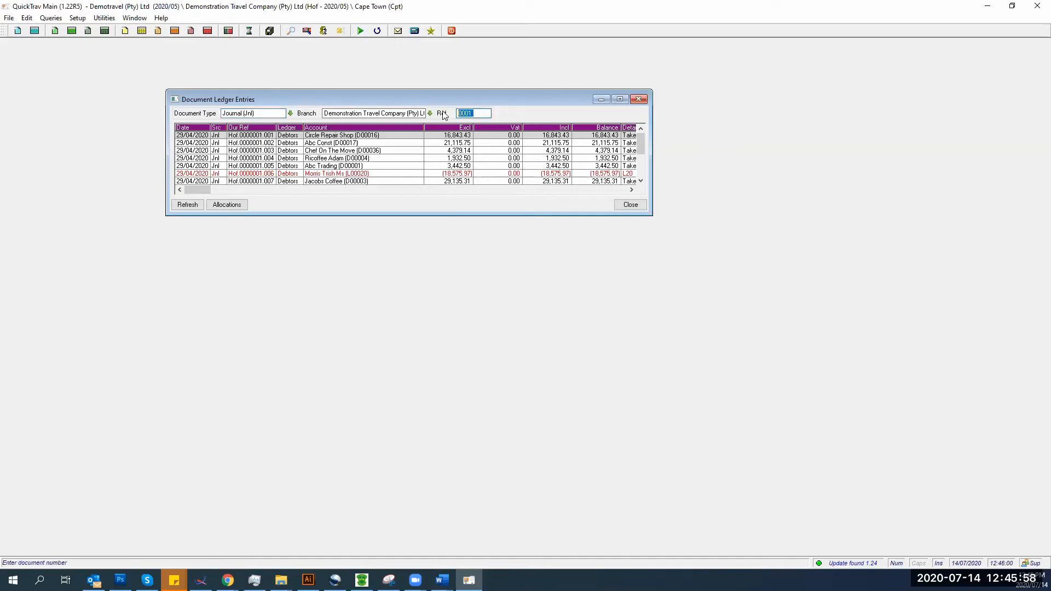
pyautogui.write('3')
pyautogui.press('Return')
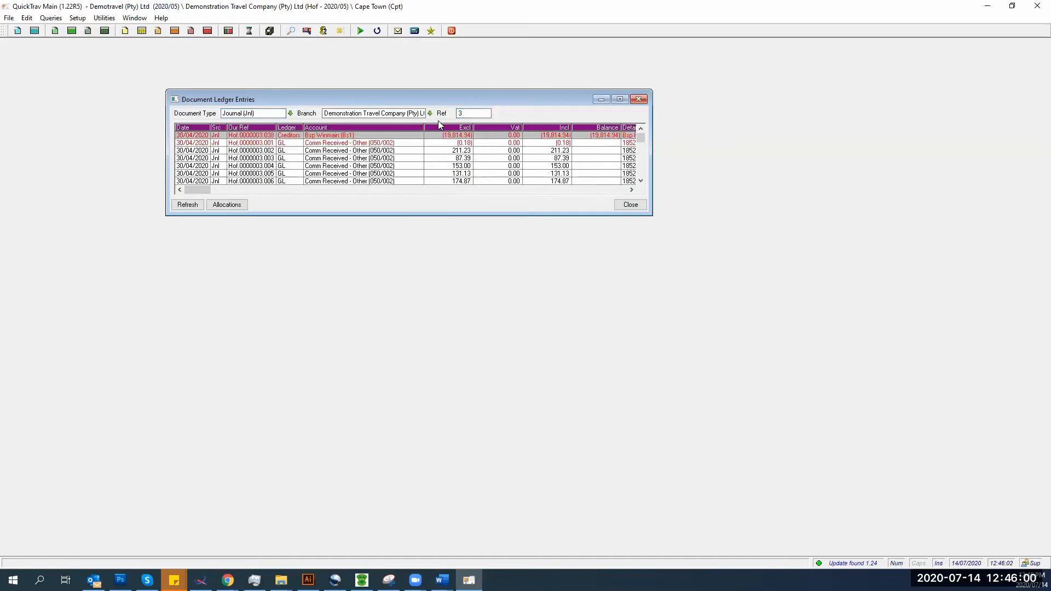
pyautogui.doubleClick(474, 114)
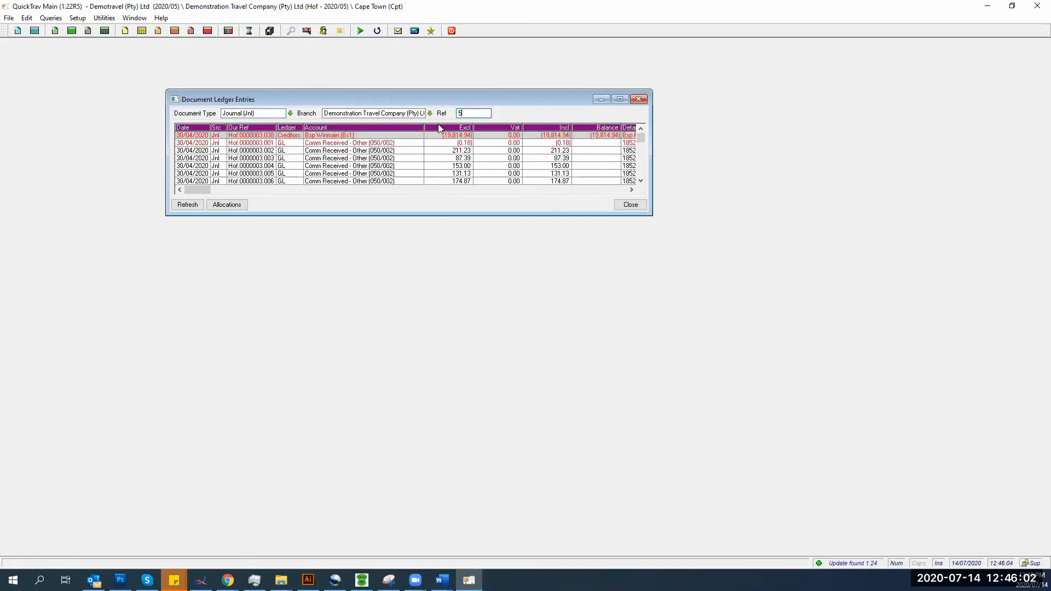
pyautogui.write('5')
pyautogui.press('Return')
pyautogui.write('1')
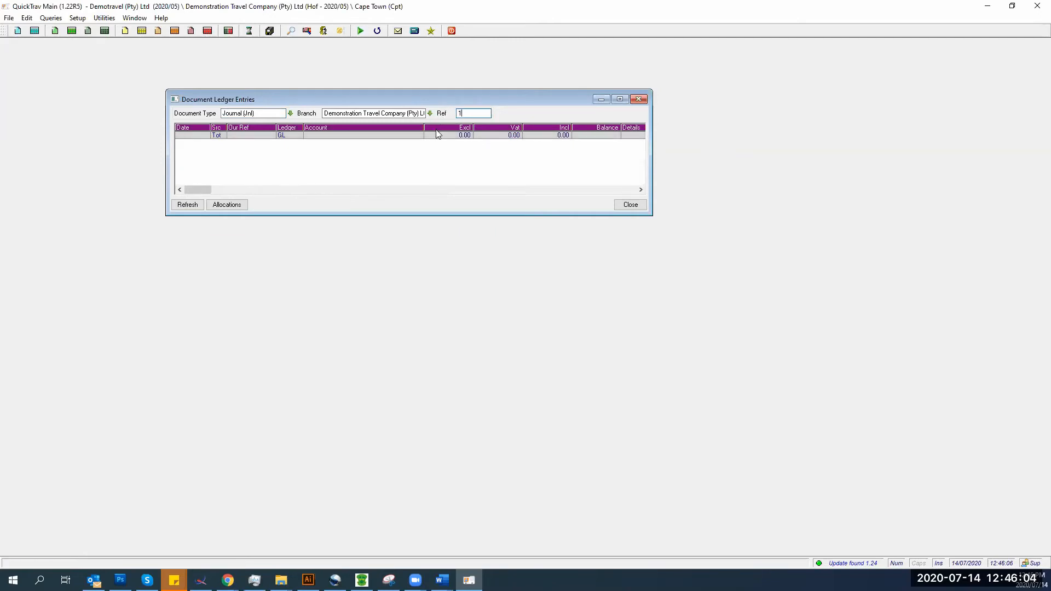
pyautogui.press('Return')
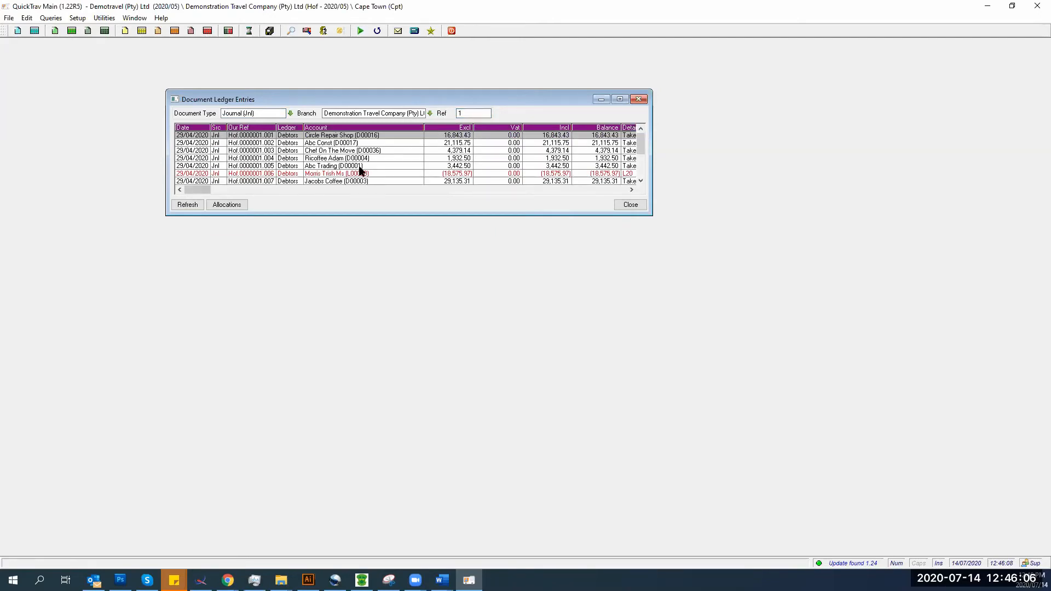
pyautogui.click(222, 182)
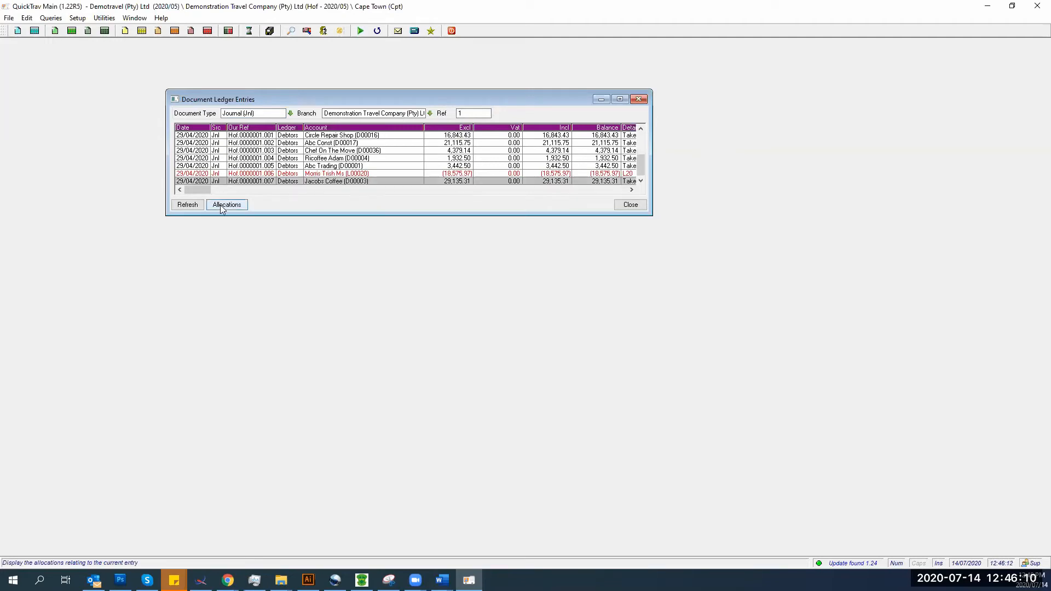
pyautogui.click(224, 205)
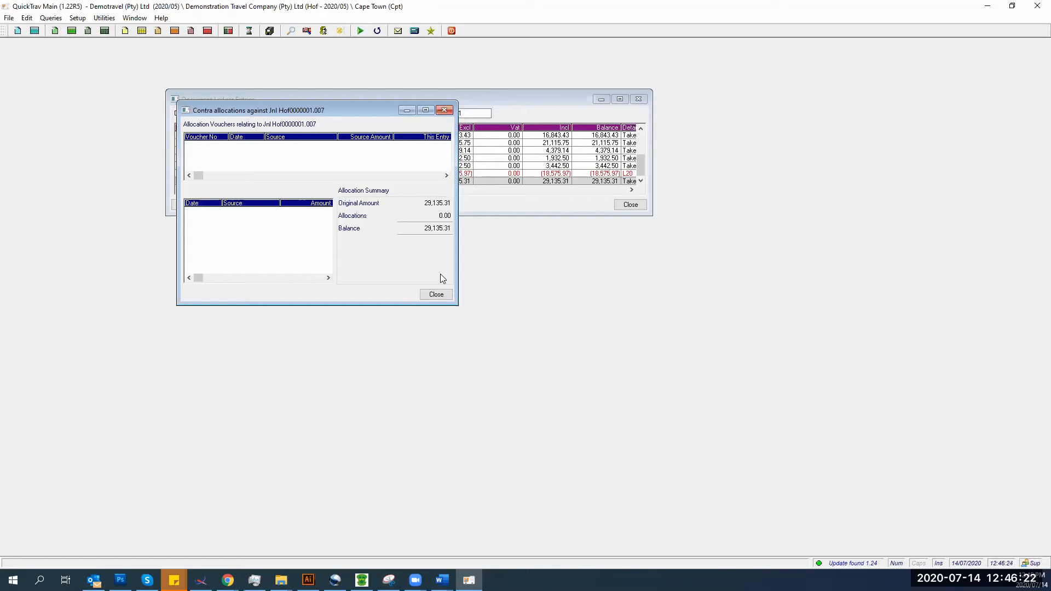
pyautogui.click(437, 294)
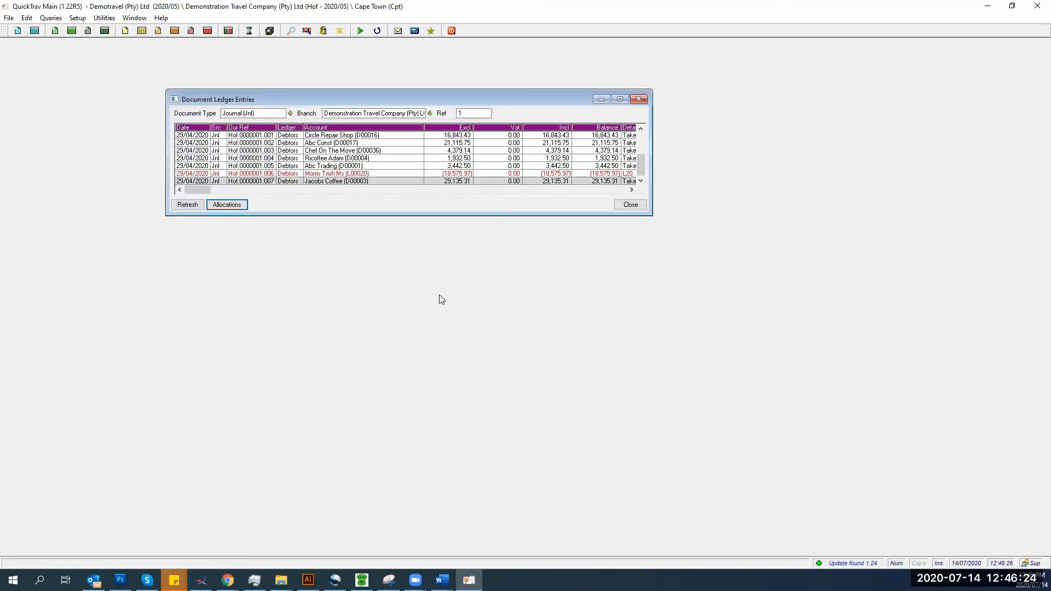
# - Switch Document Type to Receipt and load reference 3
pyautogui.click(290, 113)
pyautogui.click(234, 177)
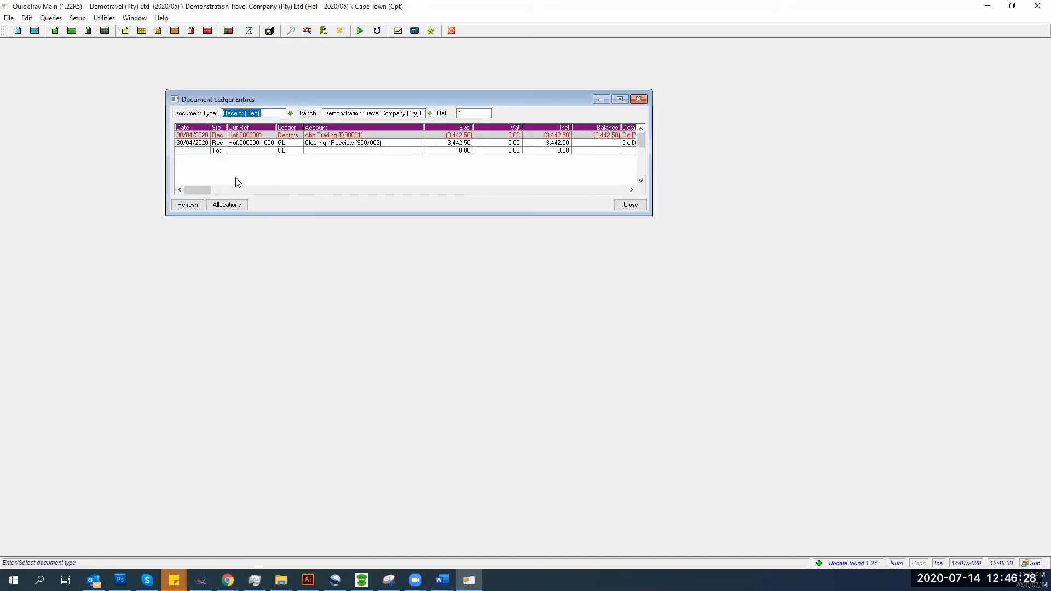
pyautogui.moveTo(473, 114); pyautogui.dragTo(441, 117)
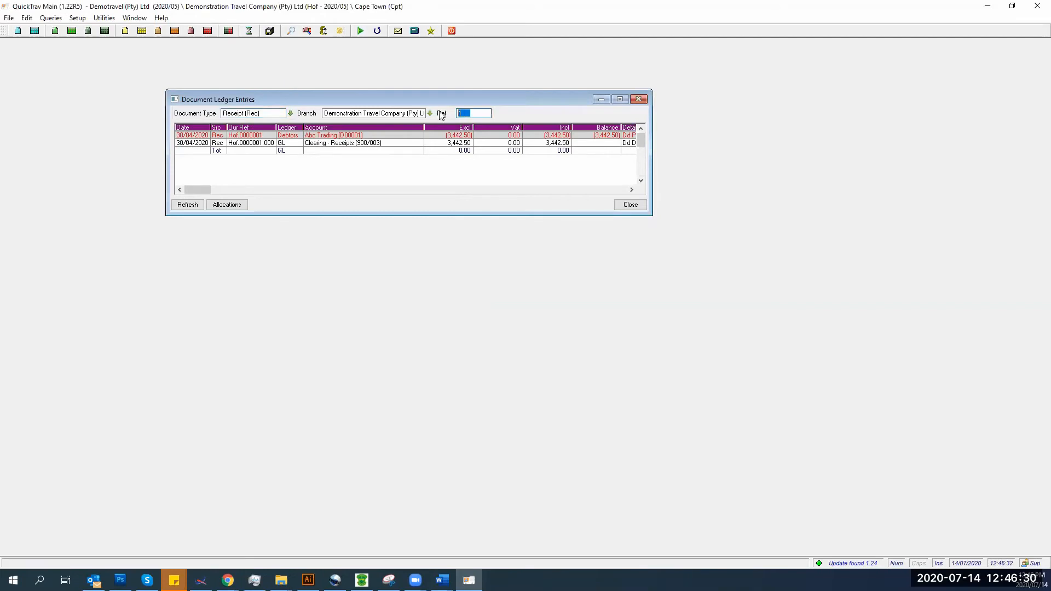
pyautogui.write('3')
pyautogui.press('Return')
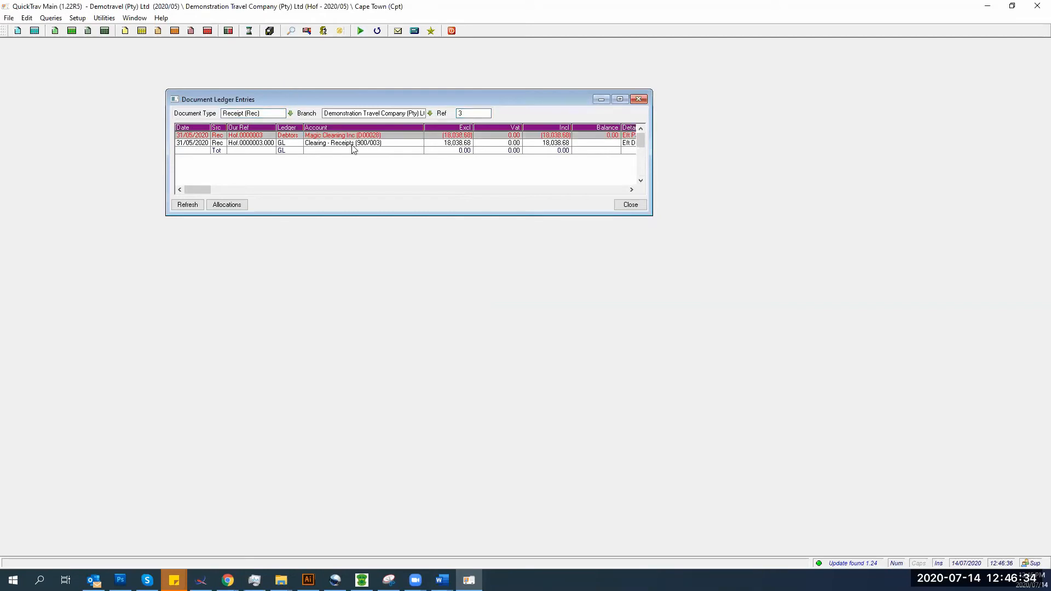
# - Check receipt 3's allocations, then close the document ledger entries window
pyautogui.click(245, 205)
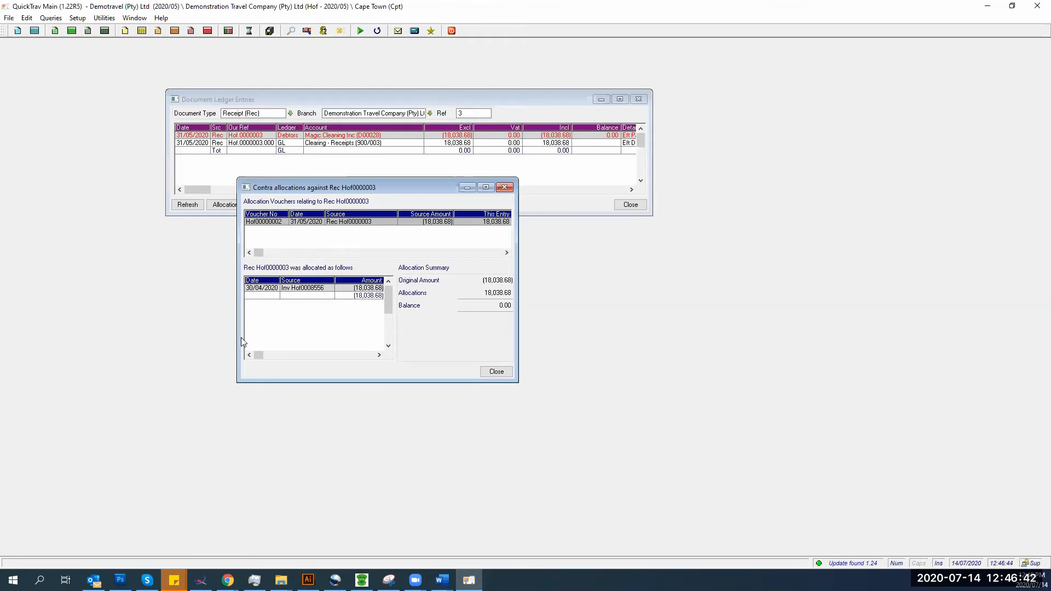
pyautogui.click(495, 372)
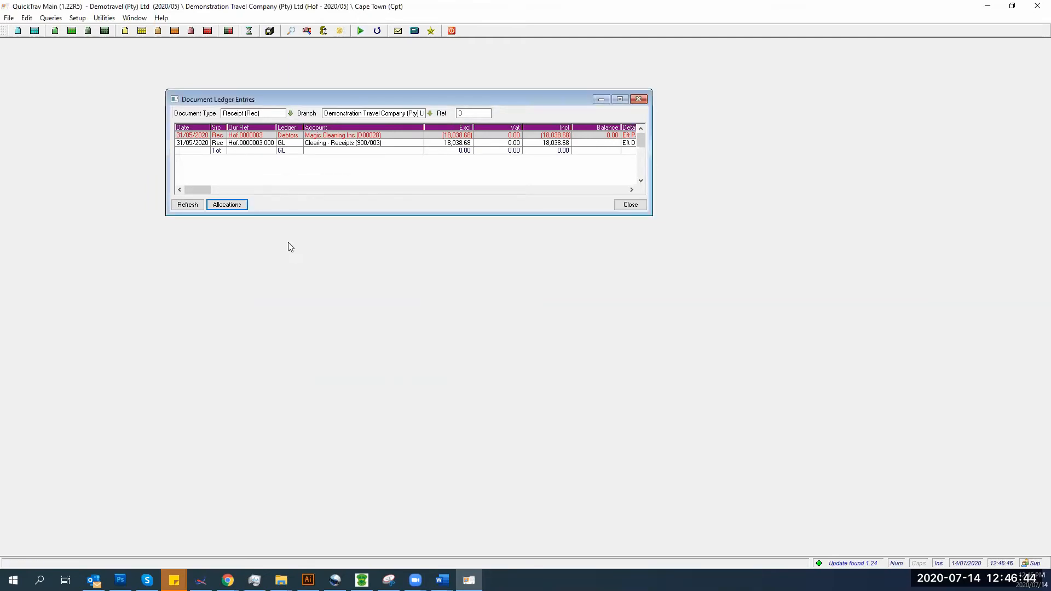
pyautogui.click(630, 204)
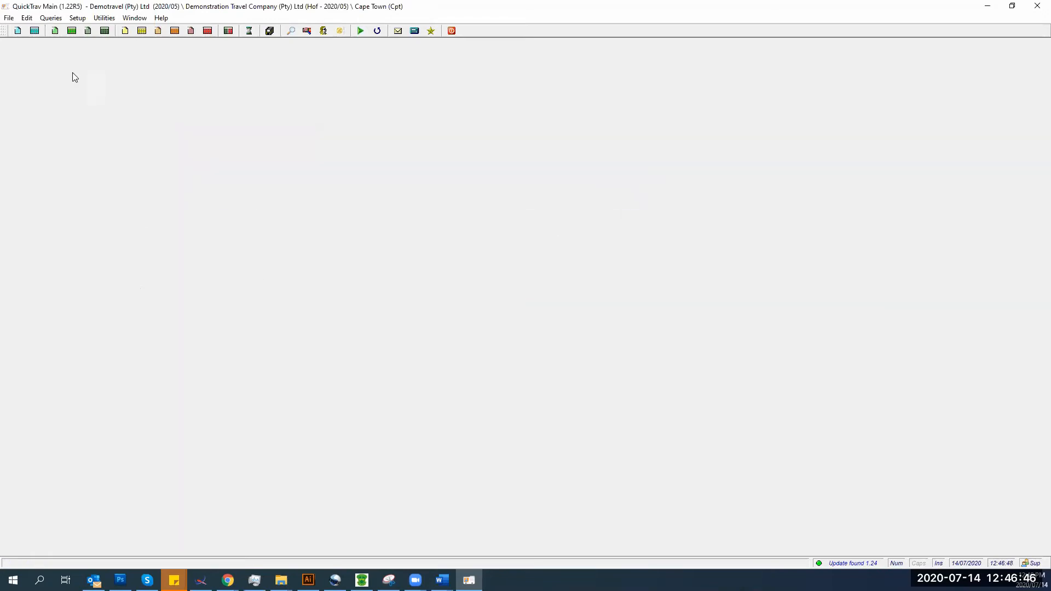
pyautogui.click(48, 19)
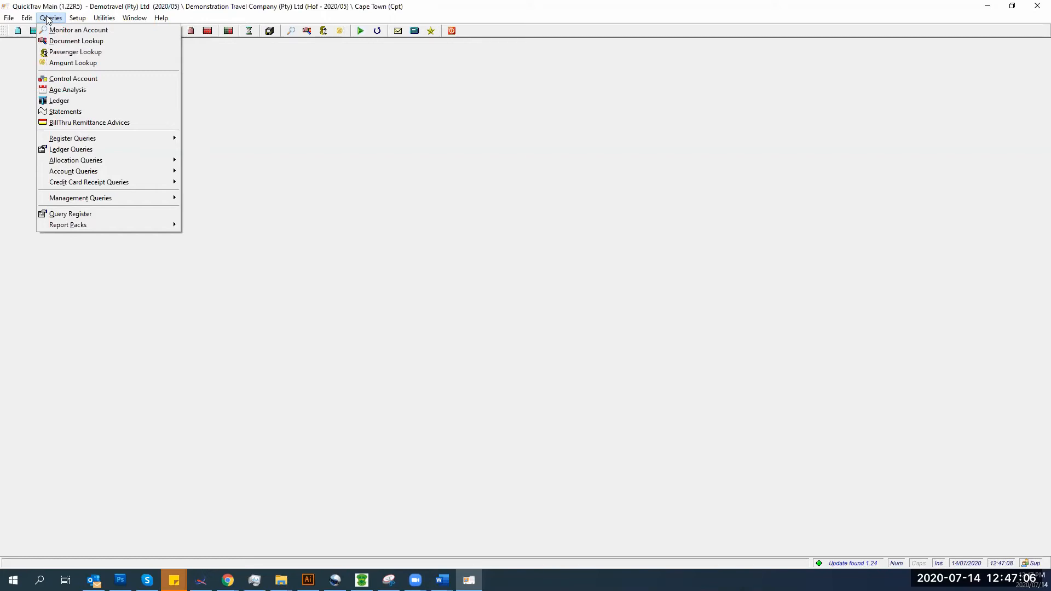
# - Search passenger transactions for muller with months from 2020/04 to 2020/05
pyautogui.click(66, 52)
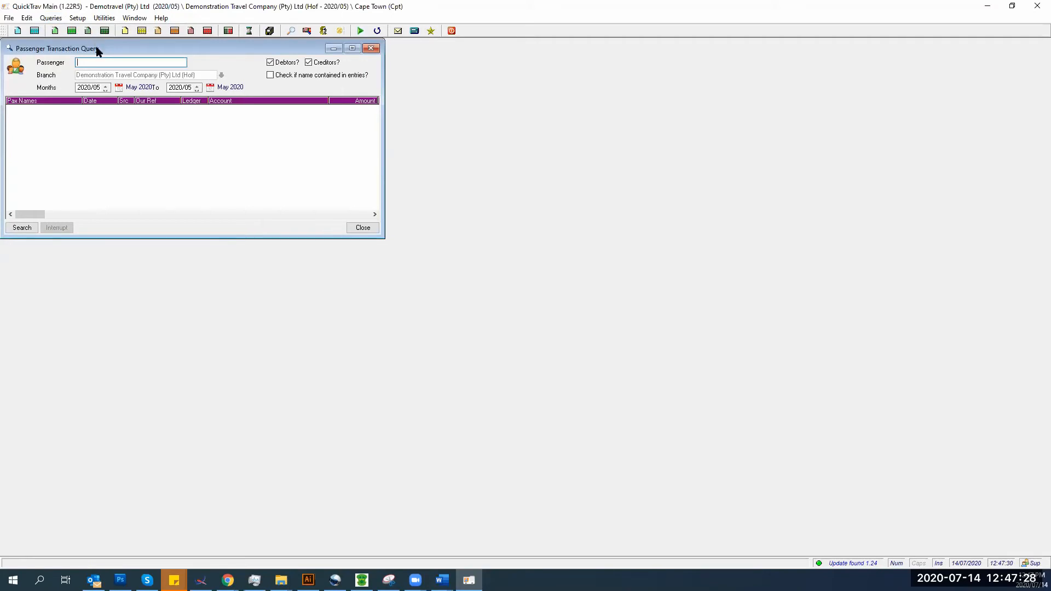
pyautogui.moveTo(108, 47); pyautogui.dragTo(268, 81)
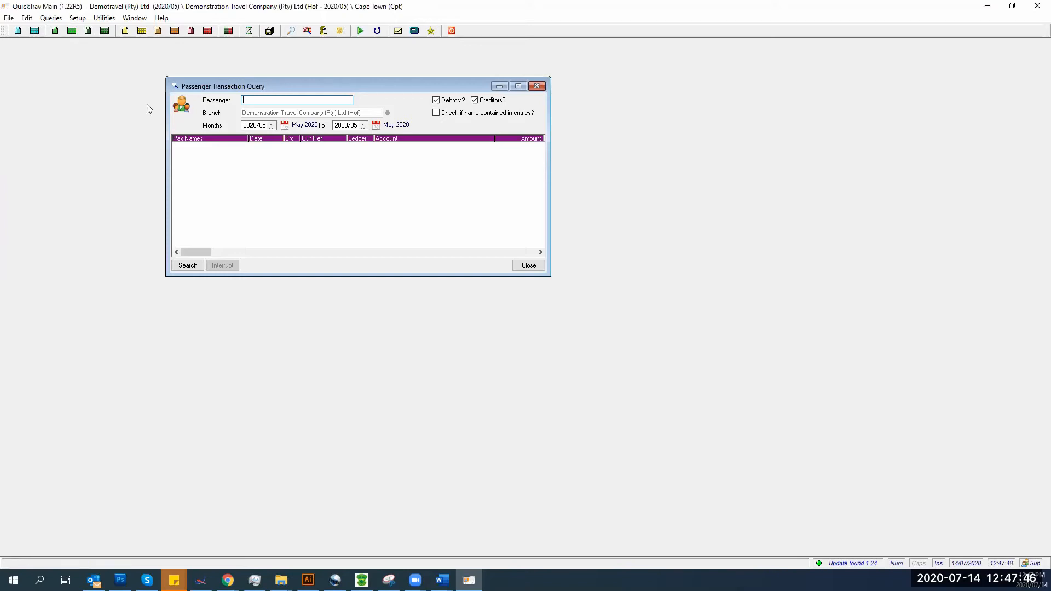
pyautogui.write('muller')
pyautogui.press('Tab')
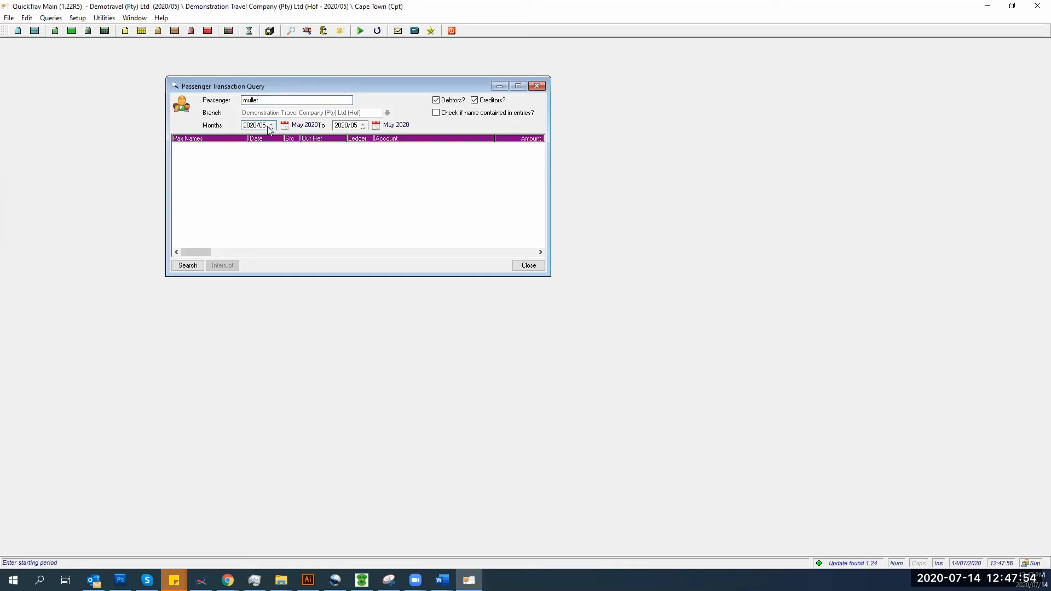
pyautogui.press('Down')
pyautogui.press('Tab')
pyautogui.click(177, 266)
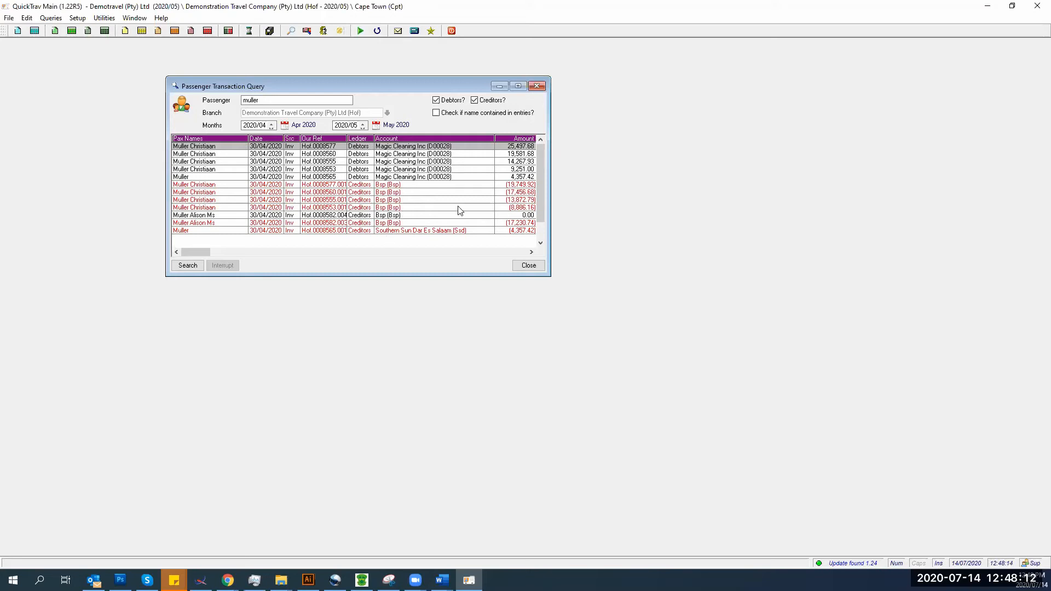
# - Browse the muller results, then rerun the search with creditor entries excluded
pyautogui.moveTo(540, 223); pyautogui.dragTo(540, 230)
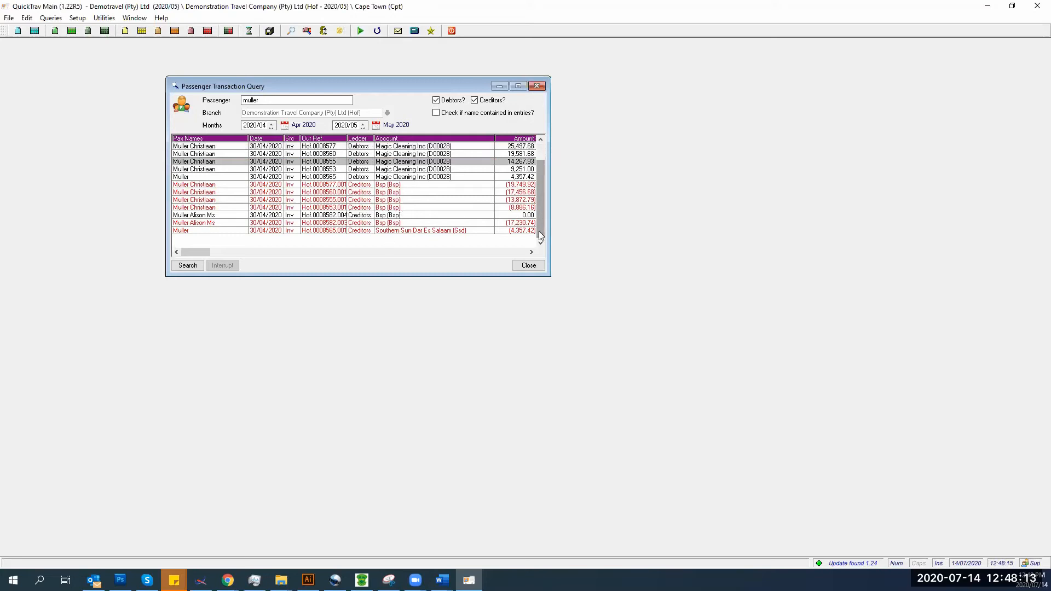
pyautogui.click(294, 194)
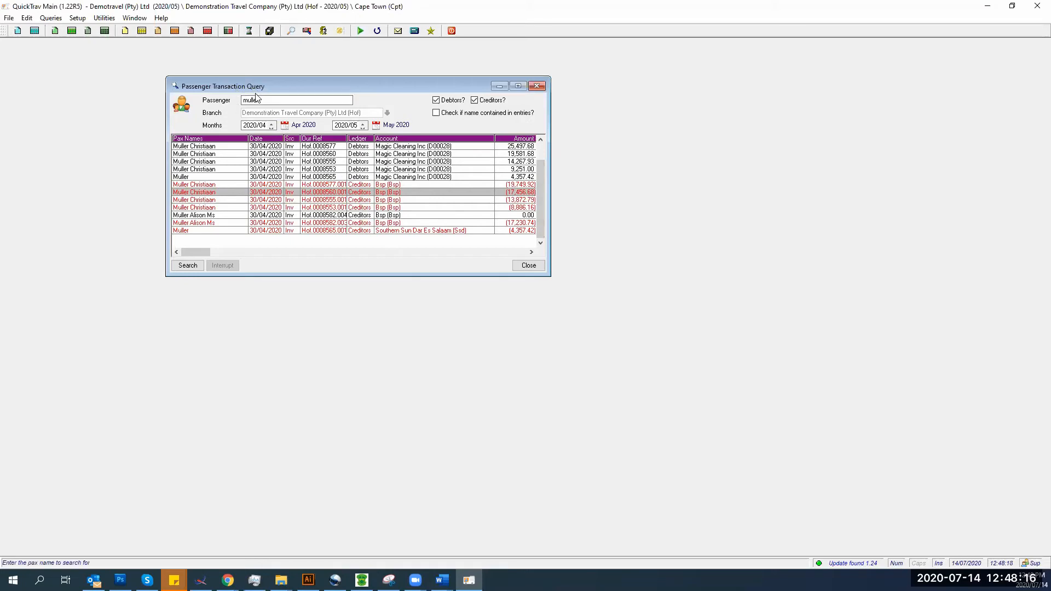
pyautogui.press('Down')
pyautogui.press('Down')
pyautogui.press('Down')
pyautogui.press('Down')
pyautogui.press('Down')
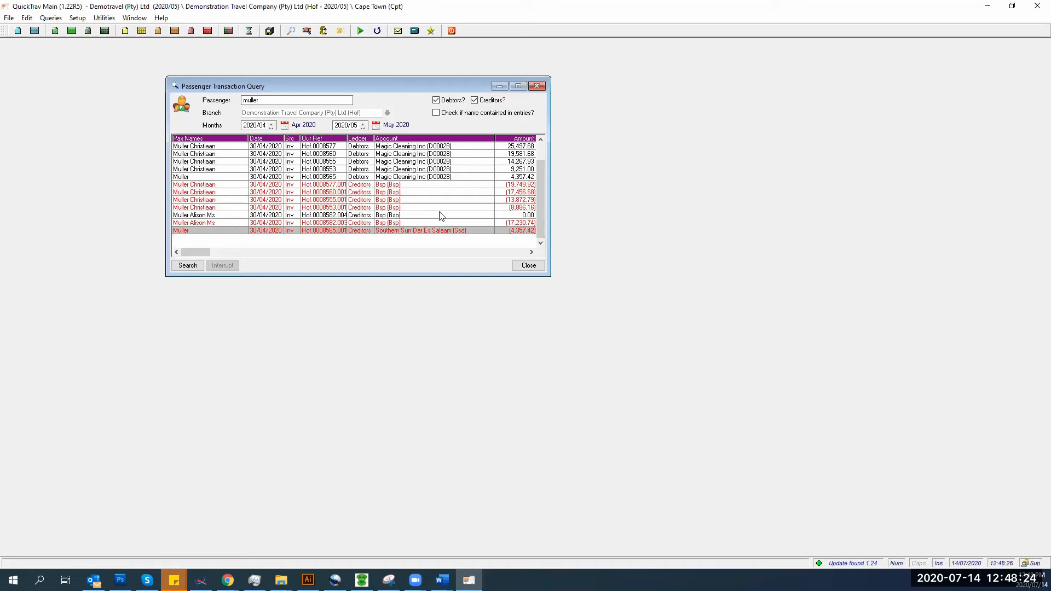
pyautogui.click(478, 103)
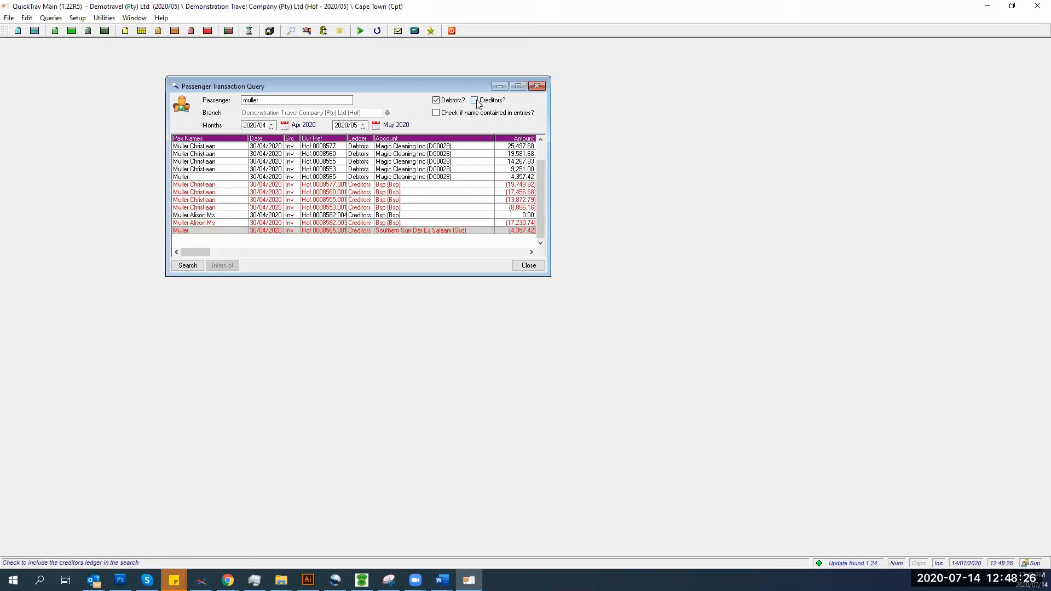
pyautogui.click(189, 266)
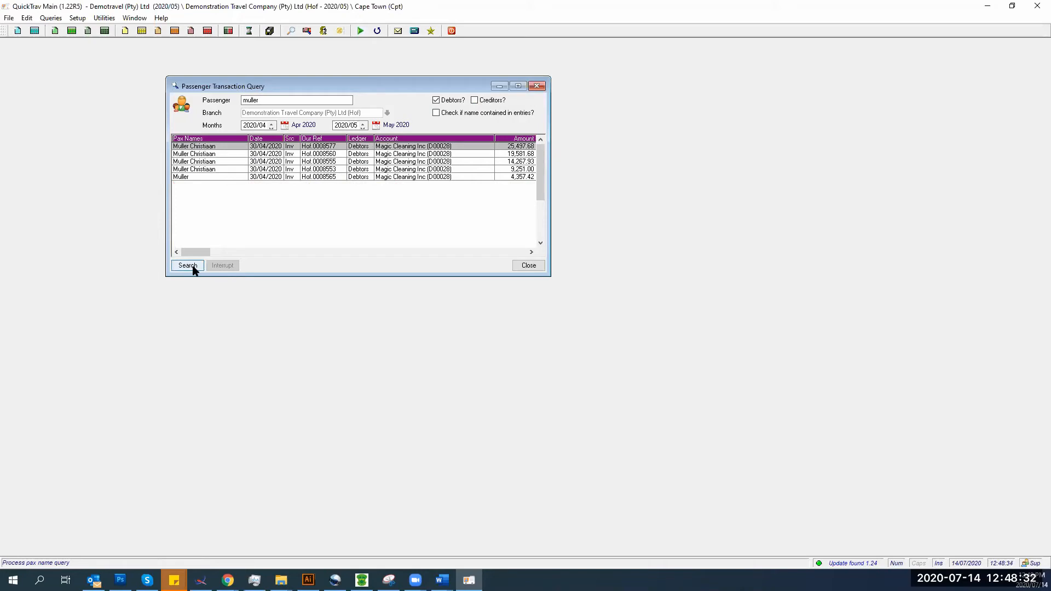
# - Rerun the search with creditors included again, review the entries, and close the query
pyautogui.click(478, 102)
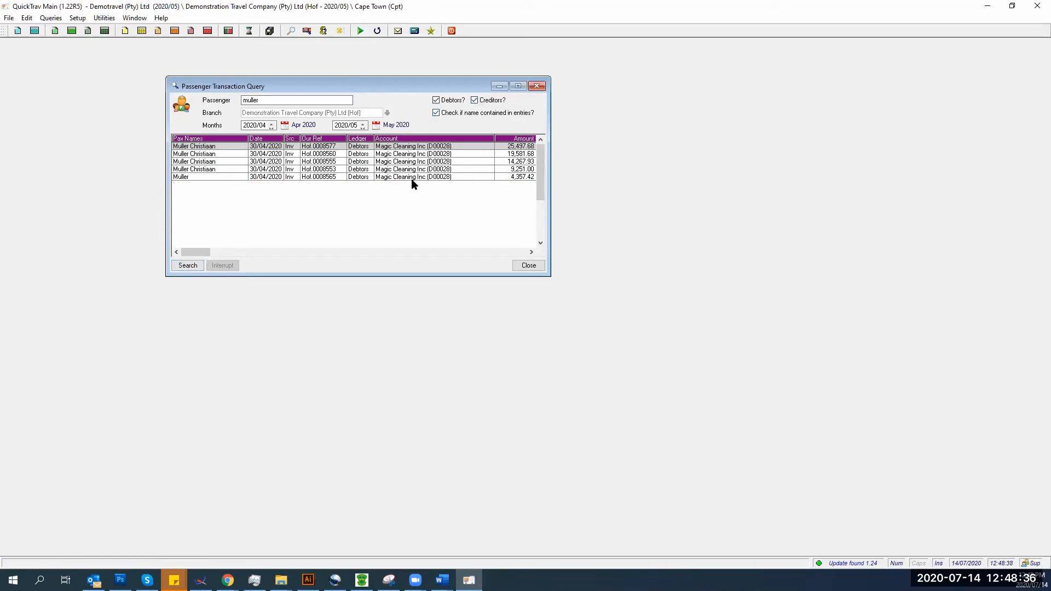
pyautogui.click(194, 265)
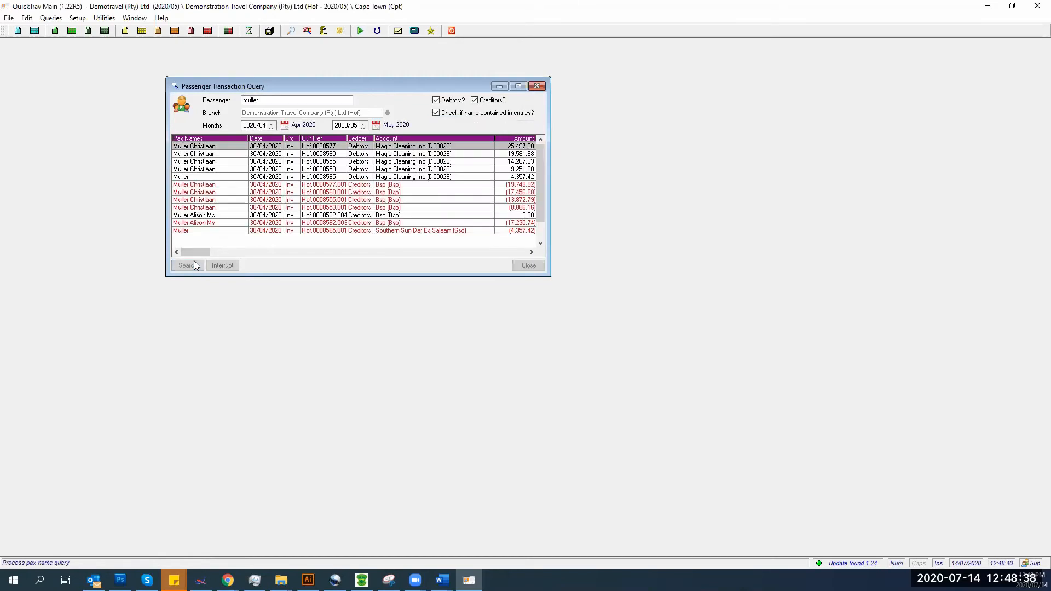
pyautogui.click(249, 231)
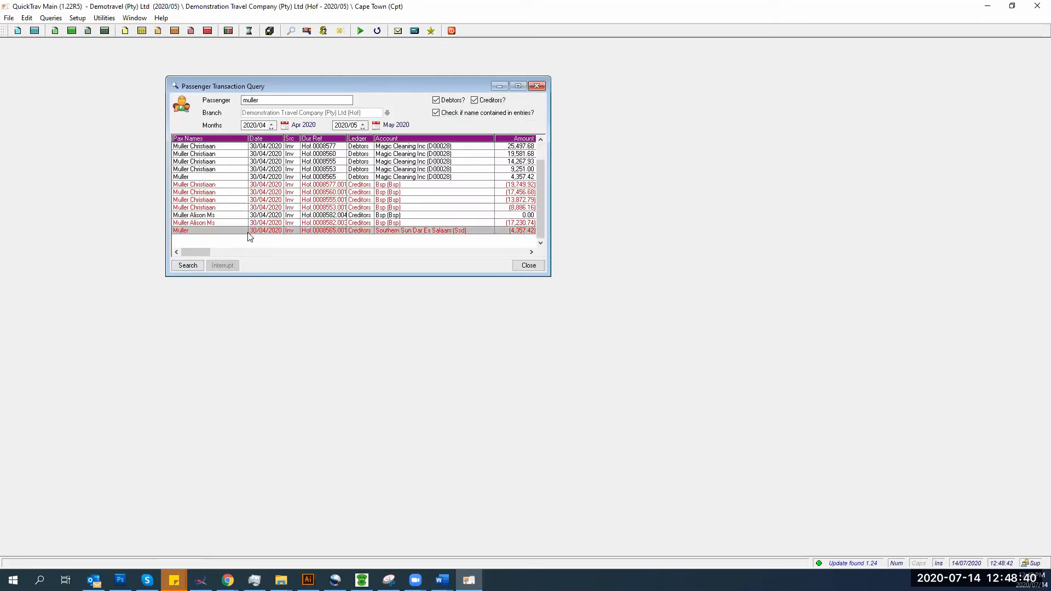
pyautogui.press('Up')
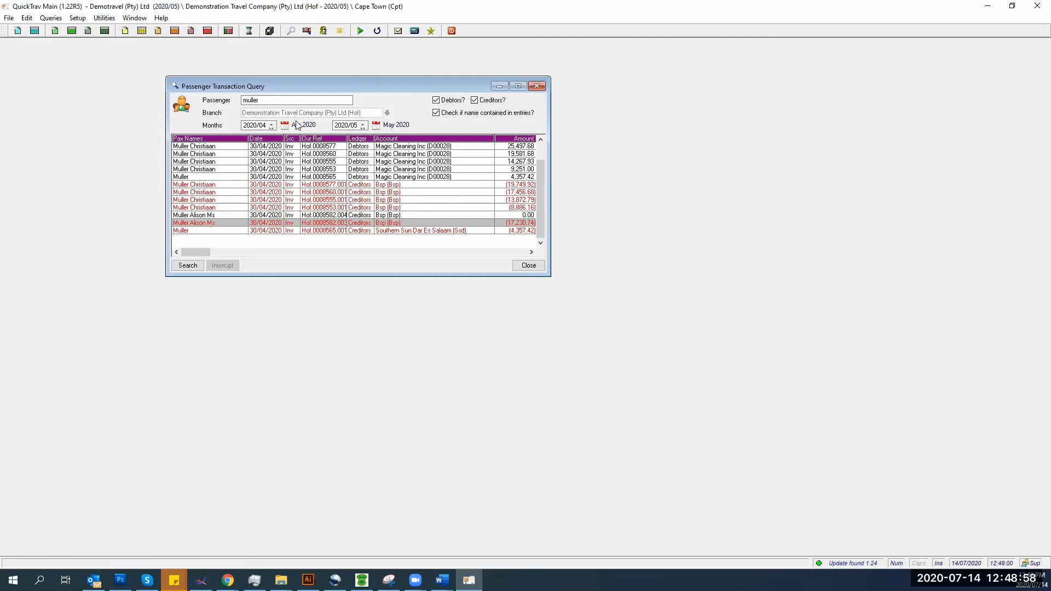
pyautogui.click(537, 87)
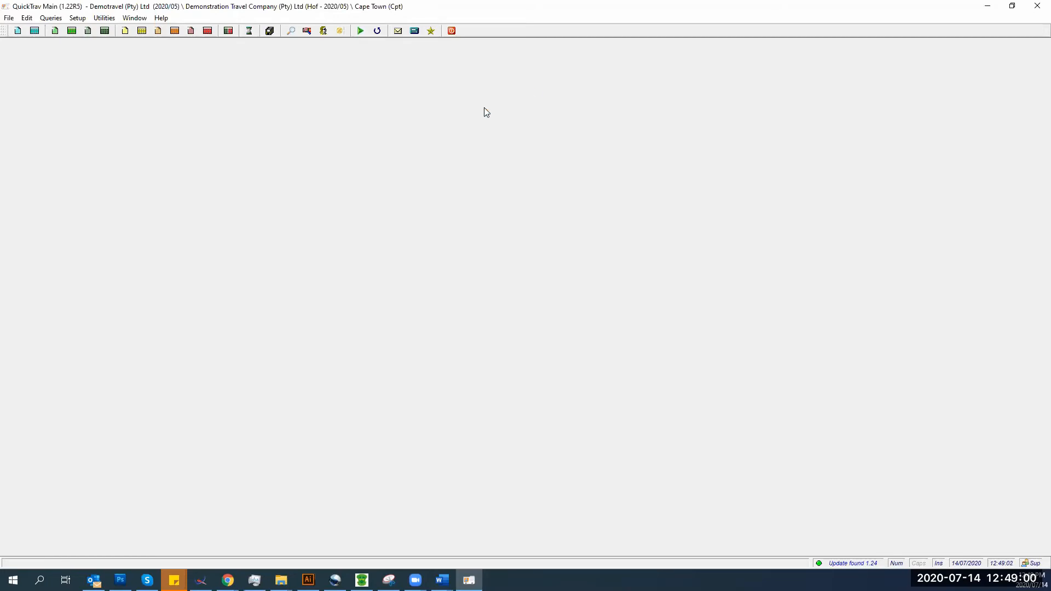
# - Open the Ledger Amount Search from Queries, then bring up the Receipts Register
pyautogui.click(58, 19)
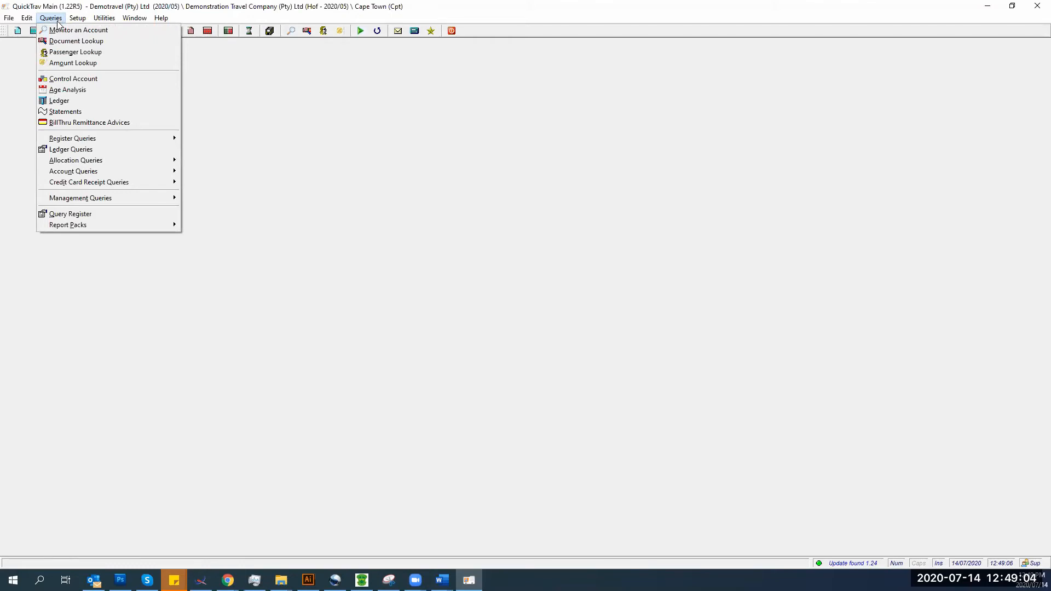
pyautogui.click(58, 65)
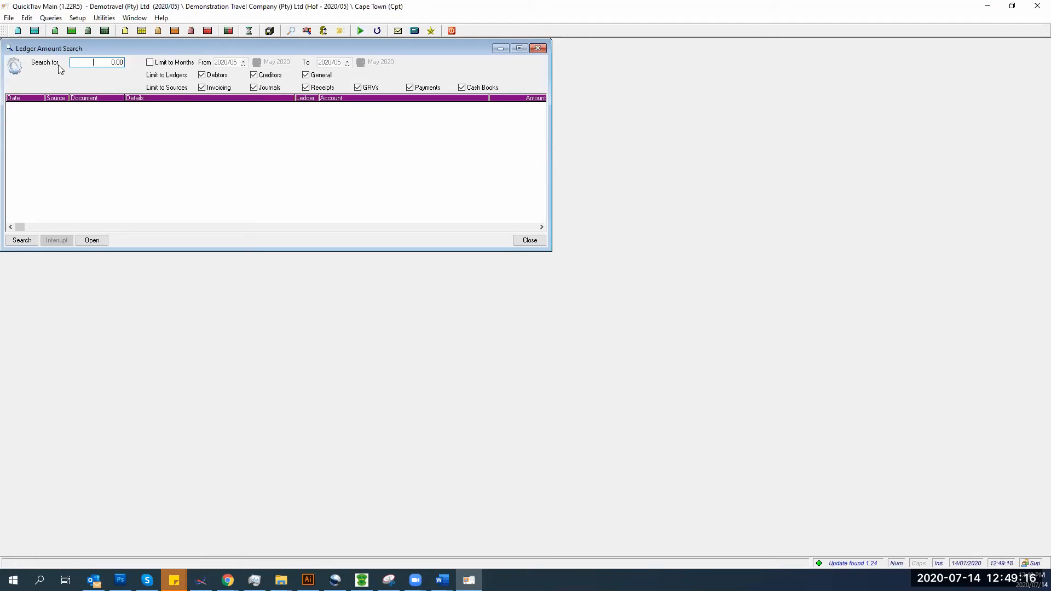
pyautogui.hotkey('alt', 'q')
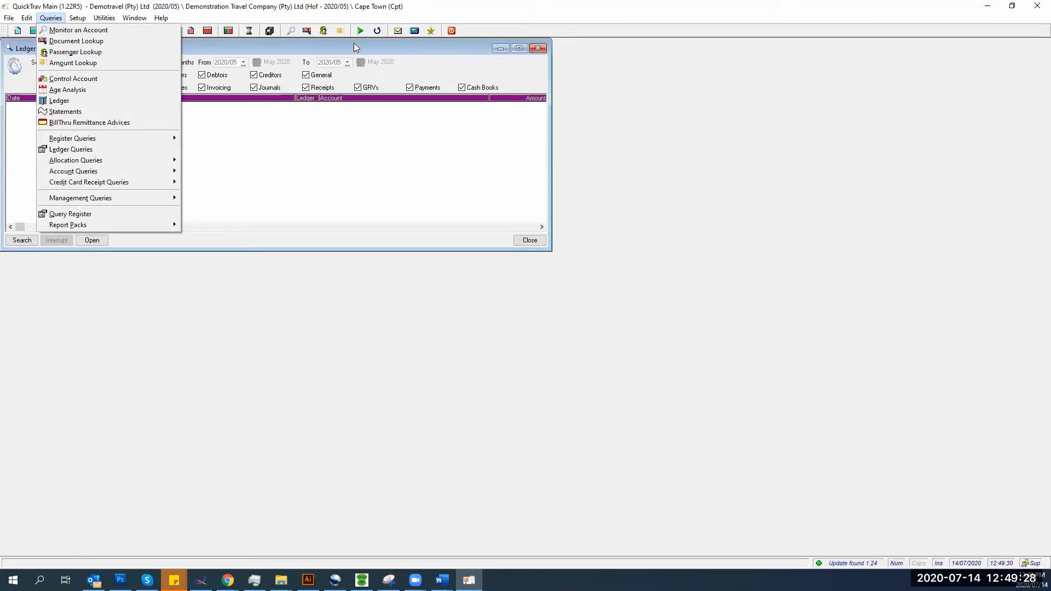
pyautogui.click(381, 54)
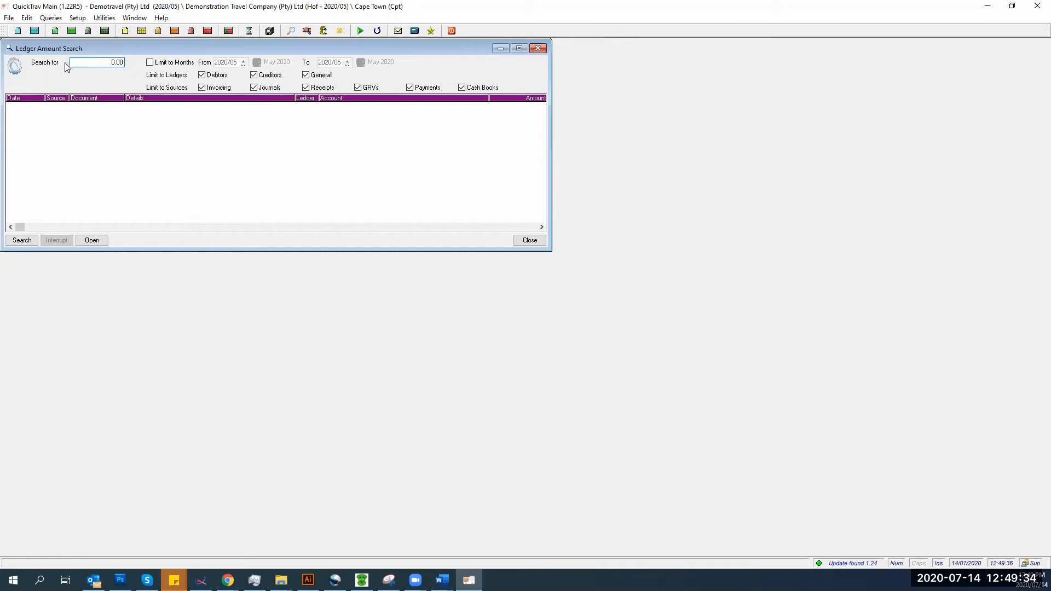
pyautogui.click(71, 30)
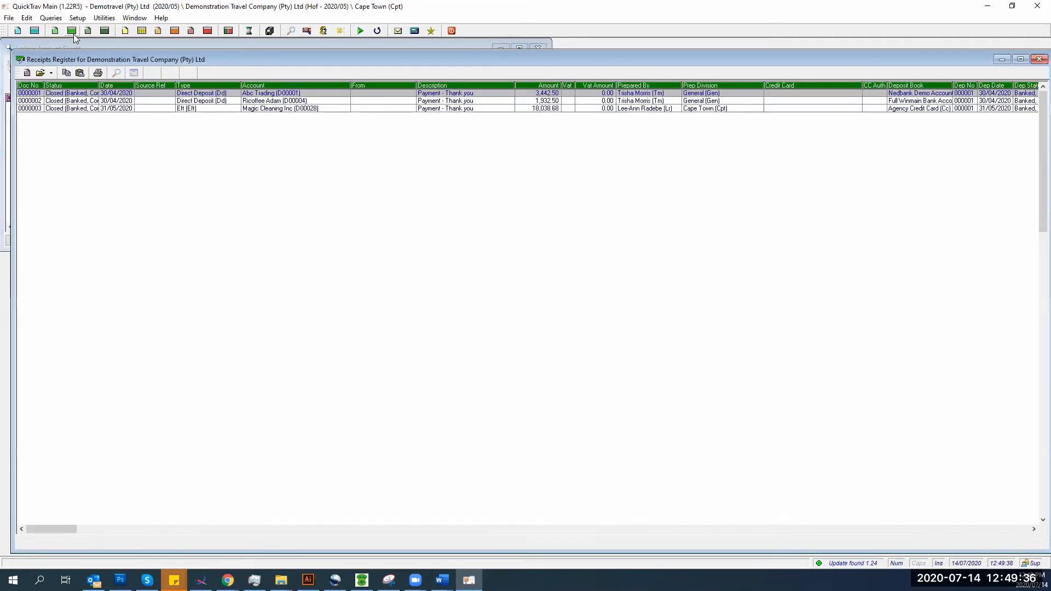
# - Copy EFT receipt 0000003's amount from the Receipts Register and close the register
pyautogui.click(204, 101)
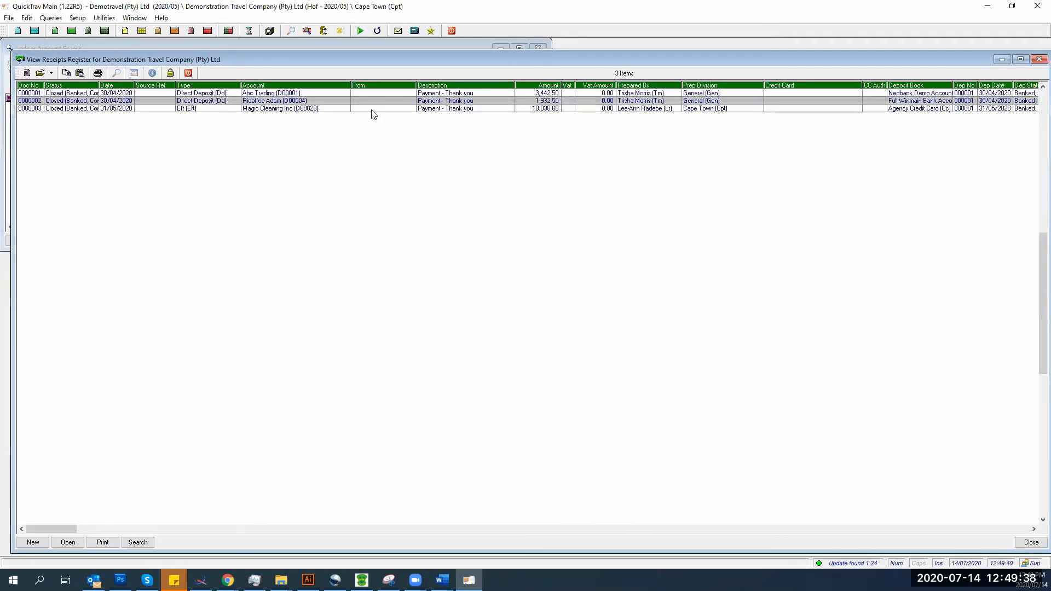
pyautogui.click(528, 110)
pyautogui.rightClick(527, 107)
pyautogui.click(553, 141)
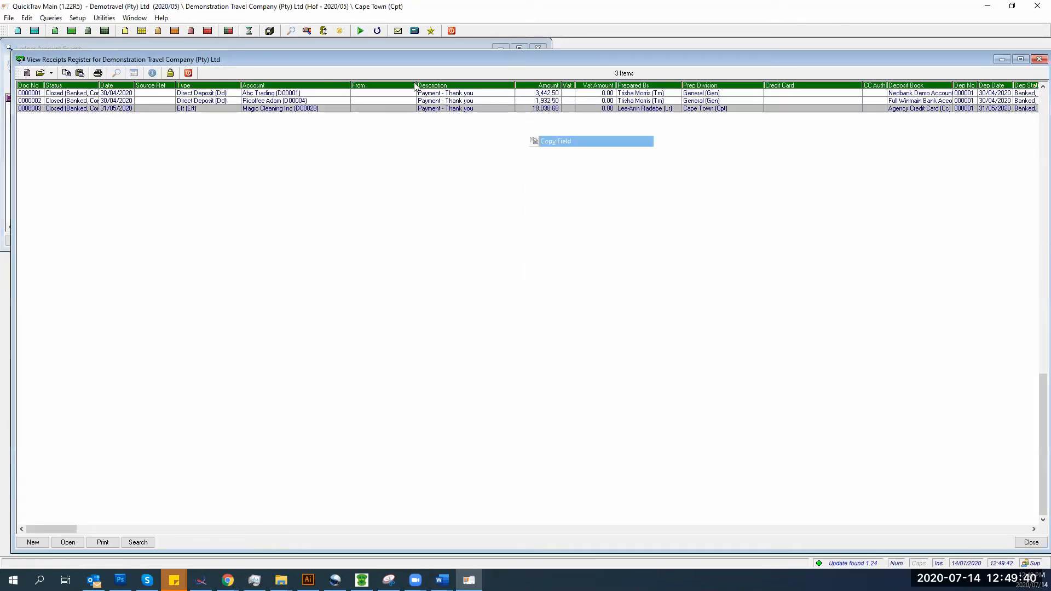
pyautogui.click(188, 73)
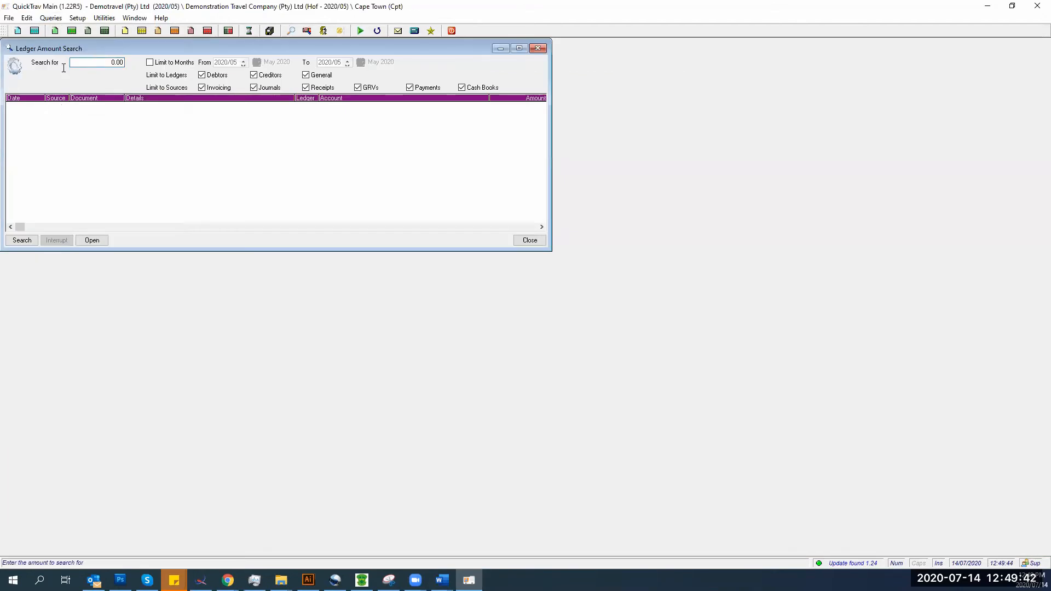
# - Search the ledgers for the amount 18038.68
pyautogui.write('18038.6')
pyautogui.press('Return')
pyautogui.write('18038.68')
pyautogui.press('Return')
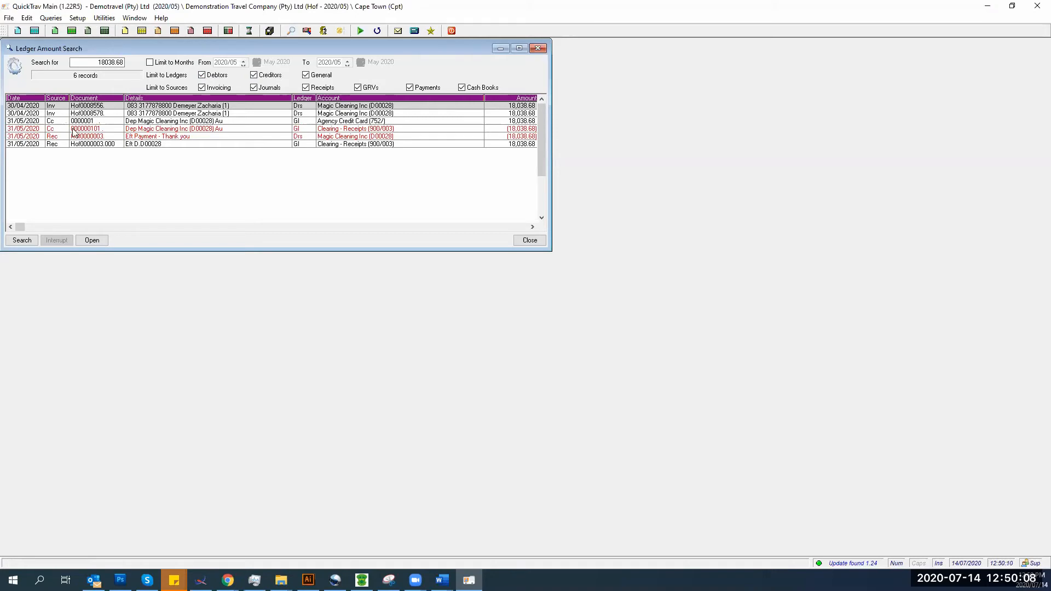
pyautogui.doubleClick(140, 130)
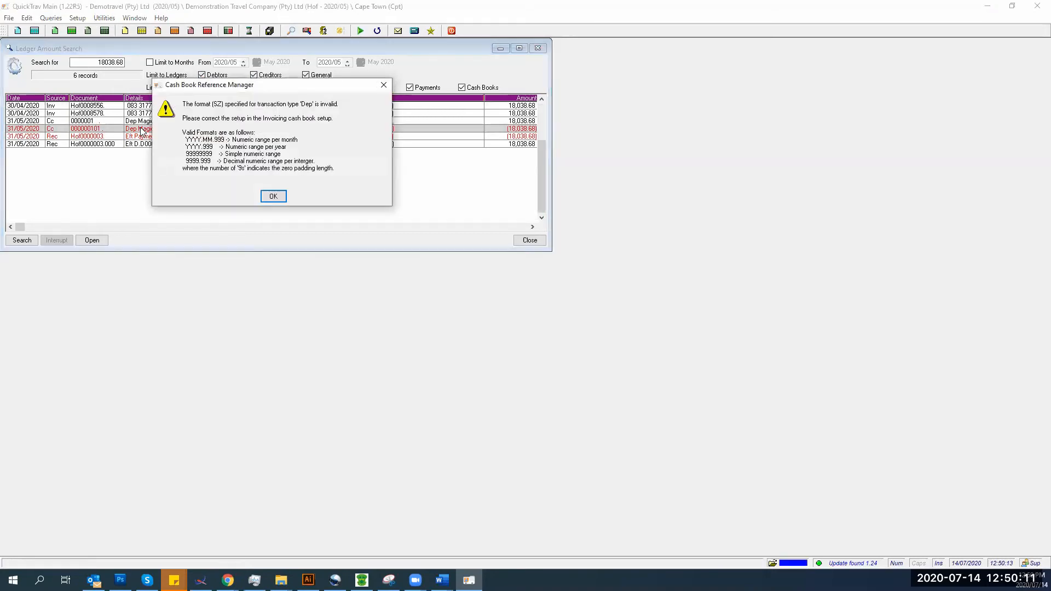
pyautogui.click(273, 196)
pyautogui.click(92, 240)
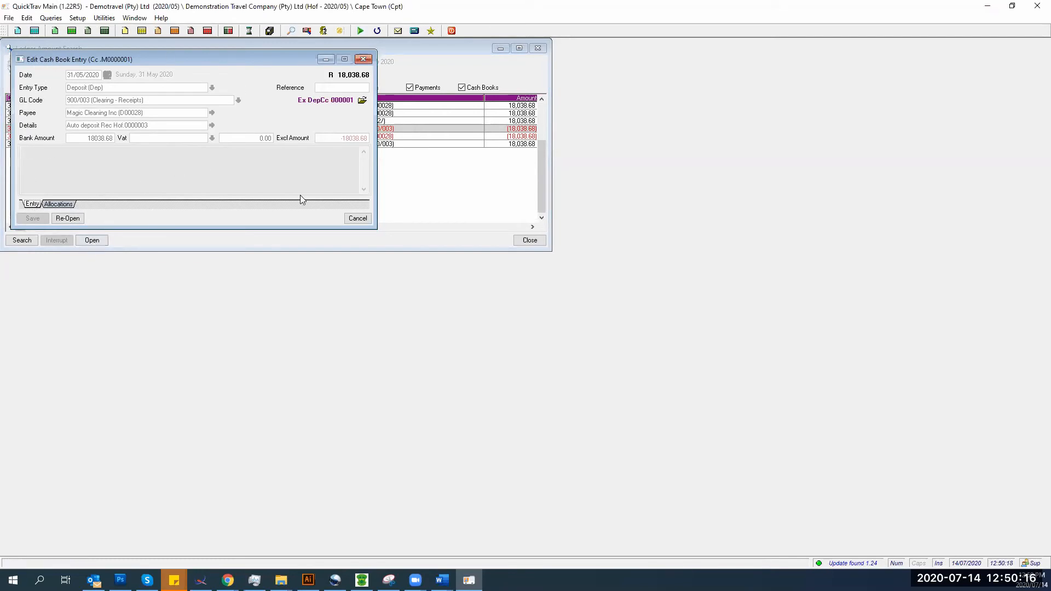
pyautogui.click(353, 218)
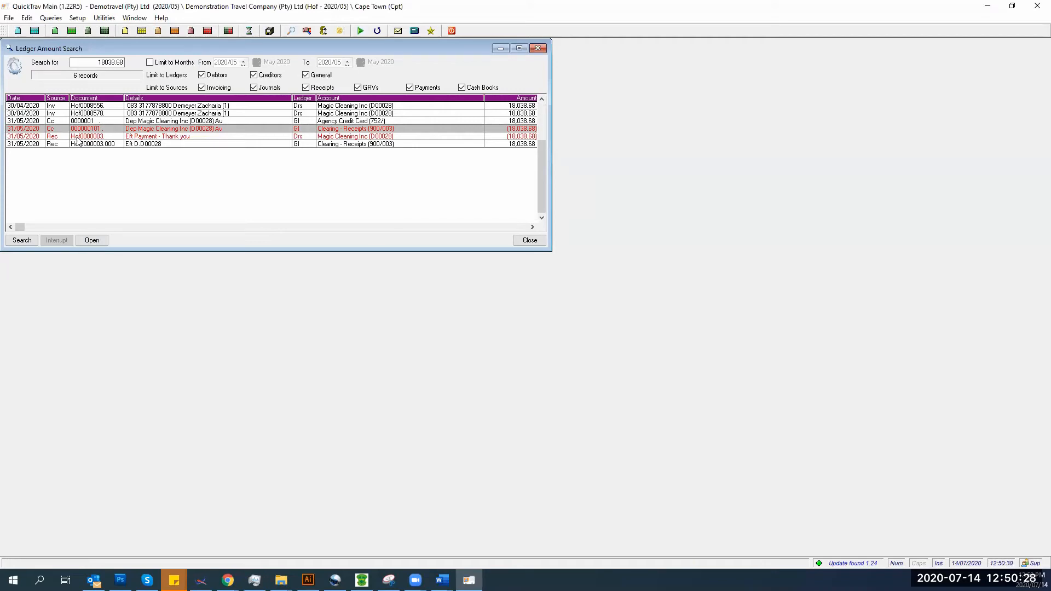
# - Exclude Invoicing, Journals, GRVs and Payments, rerun the search, then close Ledger Amount Search
pyautogui.click(201, 87)
pyautogui.click(253, 87)
pyautogui.click(358, 88)
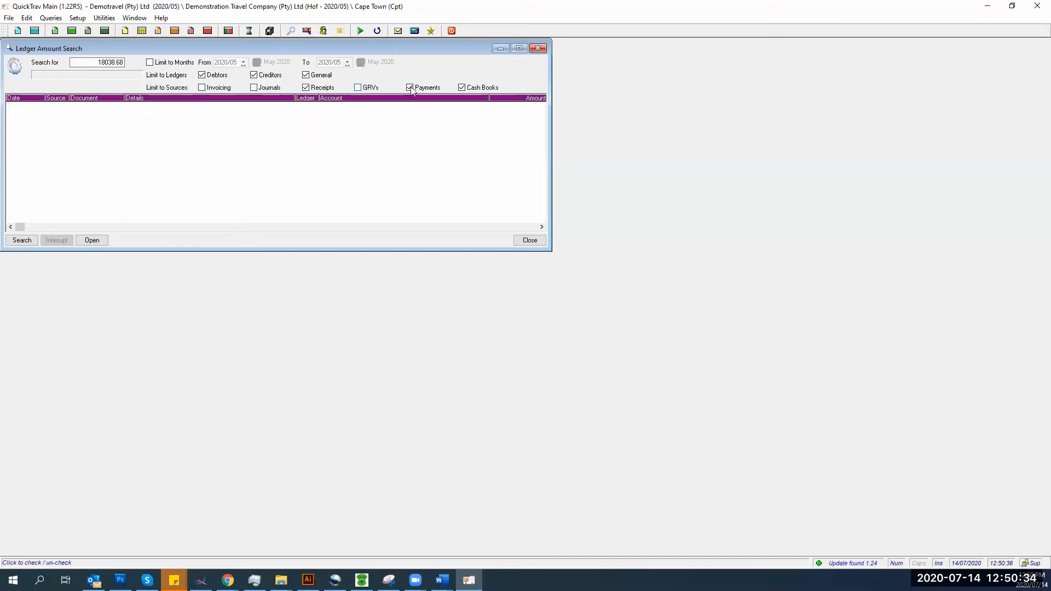
pyautogui.click(410, 88)
pyautogui.click(11, 241)
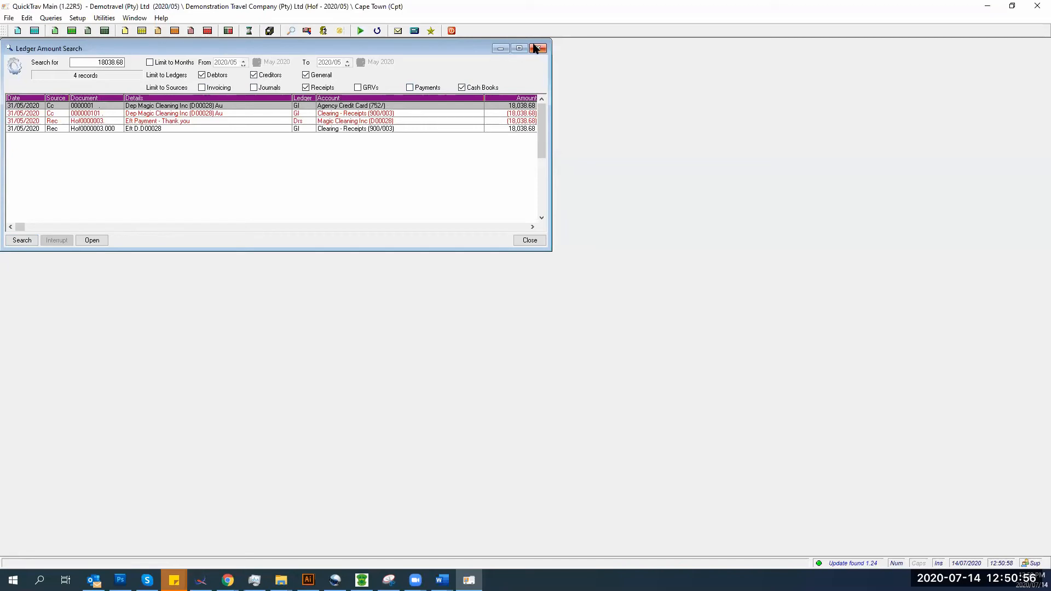
pyautogui.press('Escape')
pyautogui.click(51, 18)
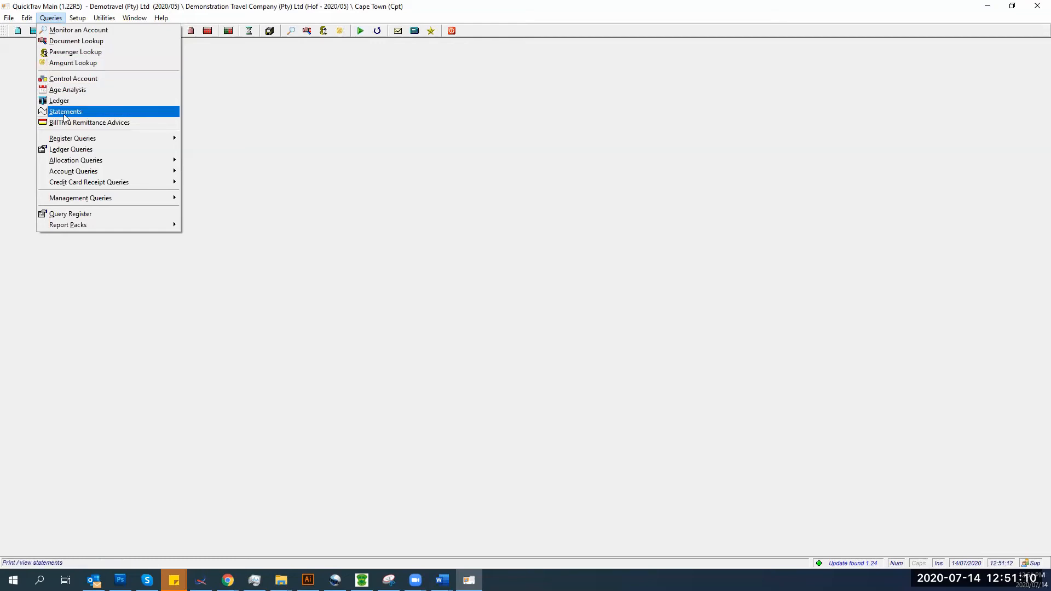
# - Build the May 2020 control account summary and inspect the Accounts Payable and Land Creditors sections
pyautogui.click(71, 79)
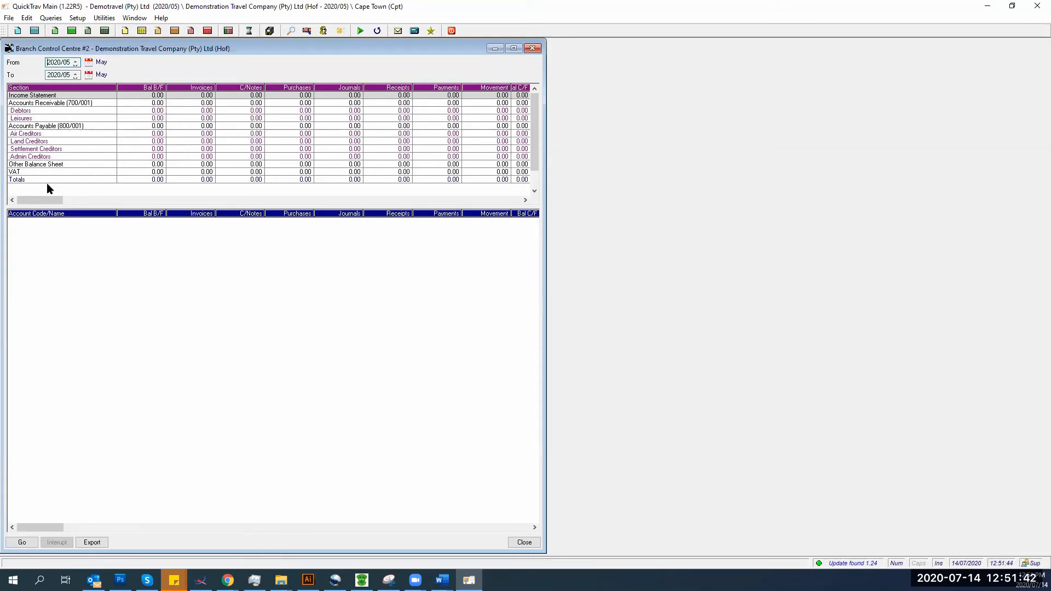
pyautogui.click(17, 543)
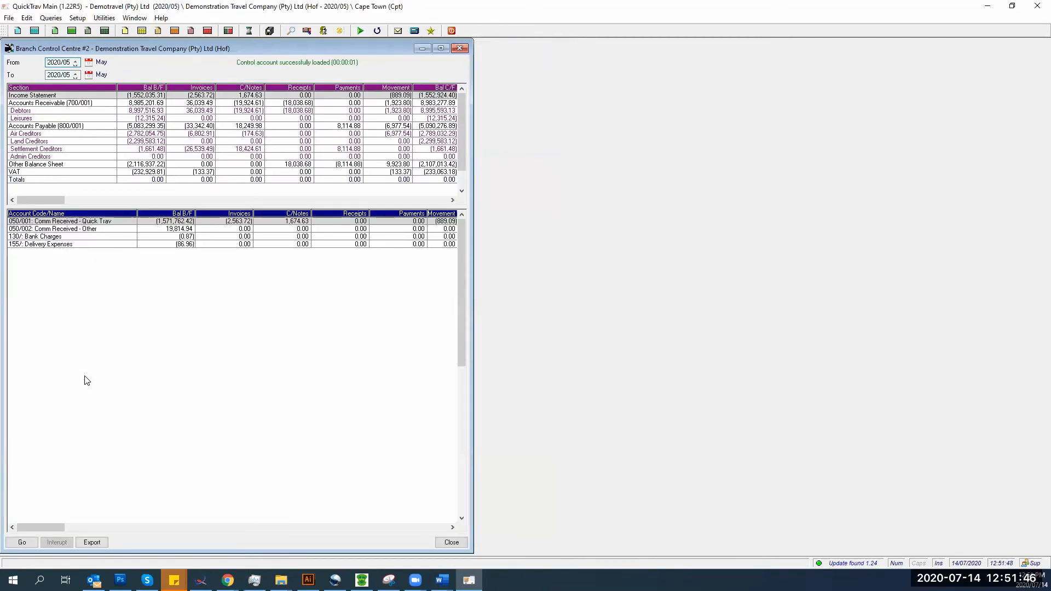
pyautogui.click(48, 97)
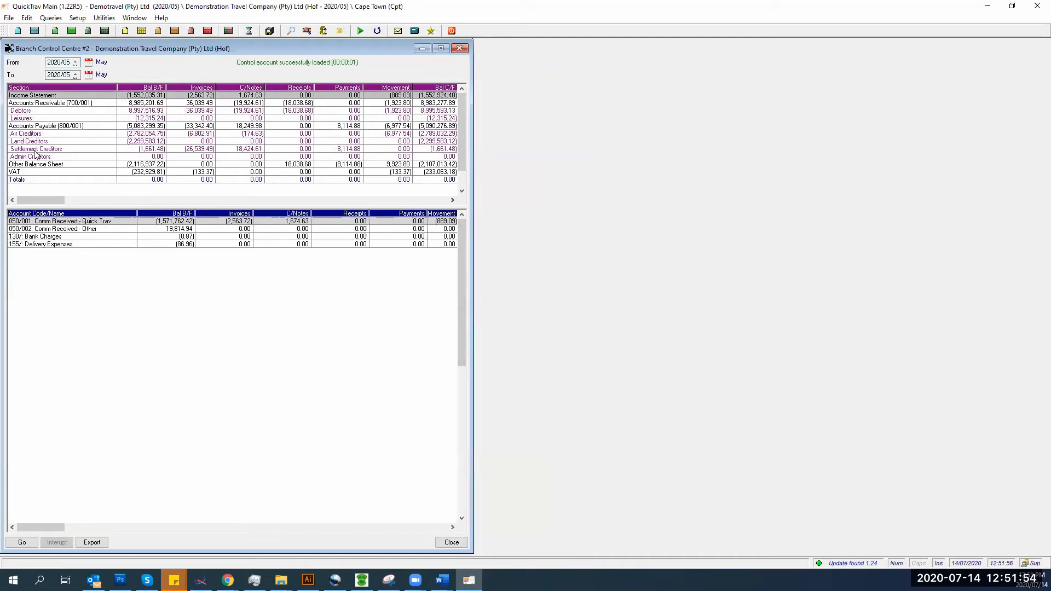
pyautogui.click(37, 127)
pyautogui.click(39, 144)
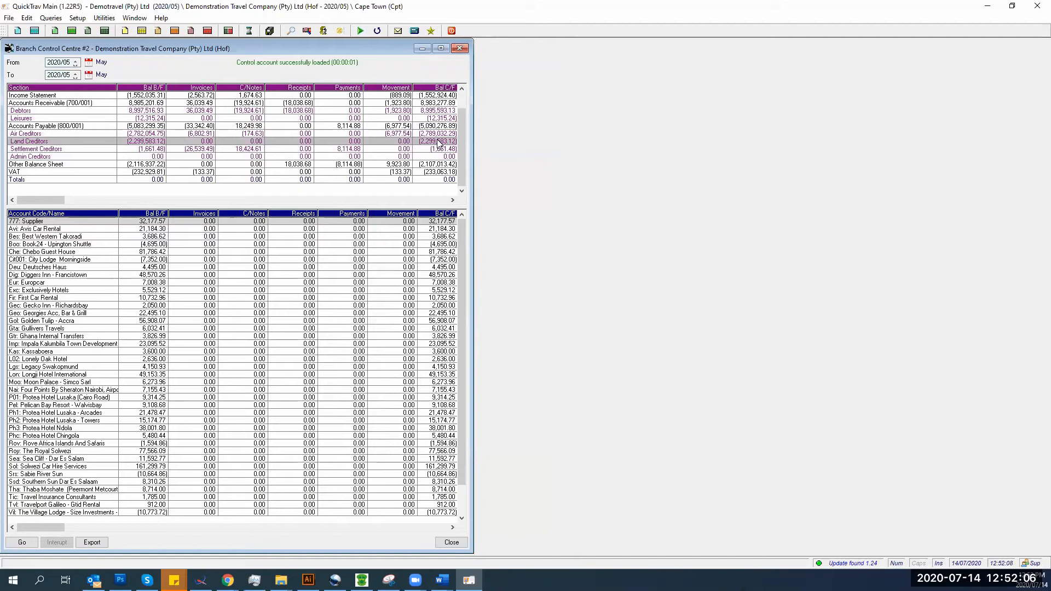
# - Check the Air Creditors Bsp account, then rebuild the summary and bring up the travel summary export
pyautogui.click(394, 134)
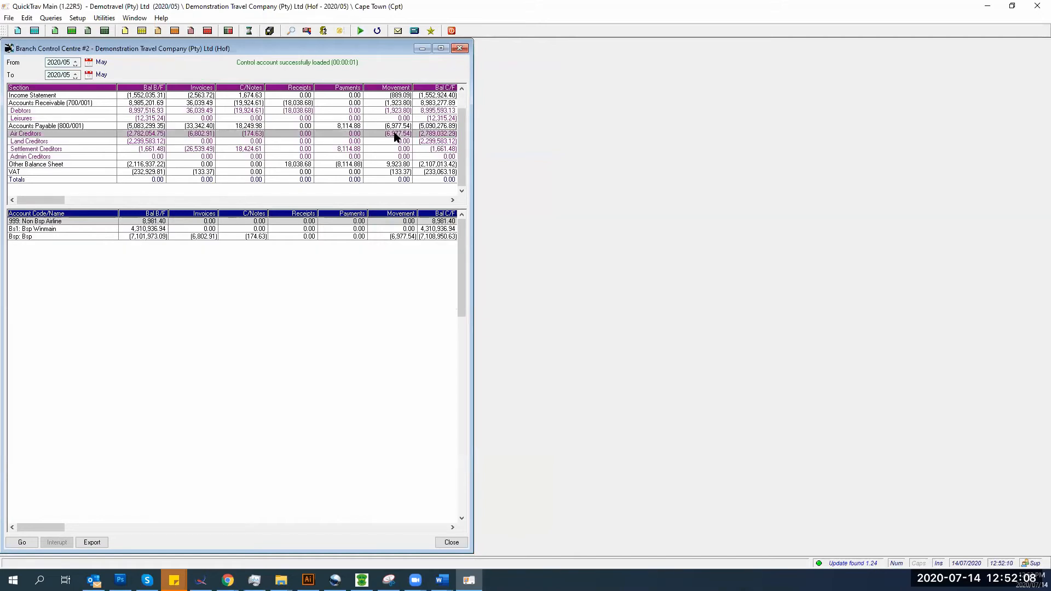
pyautogui.click(395, 237)
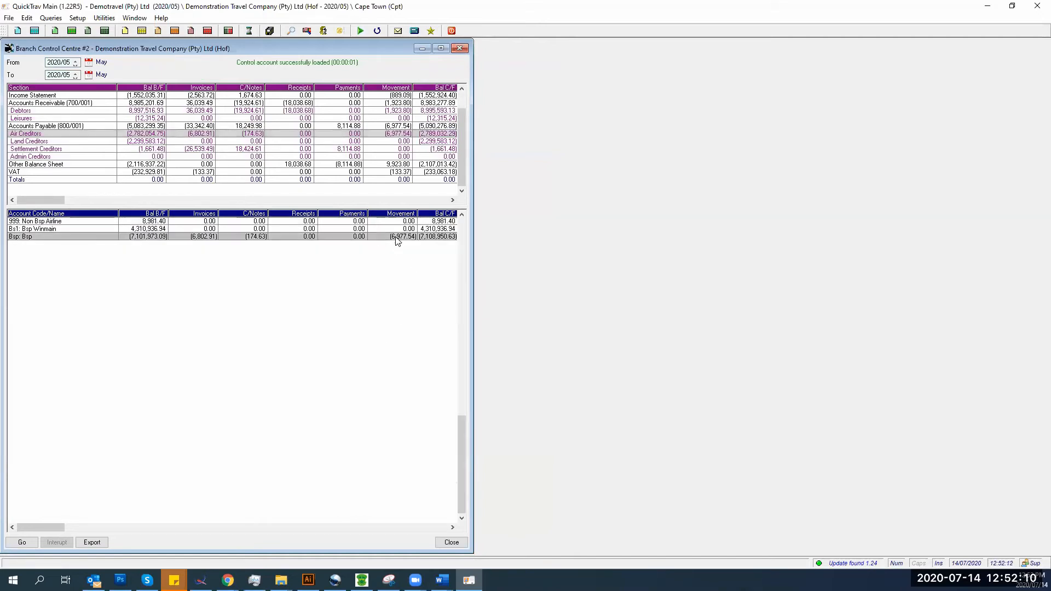
pyautogui.rightClick(395, 237)
pyautogui.press('Escape')
pyautogui.click(18, 544)
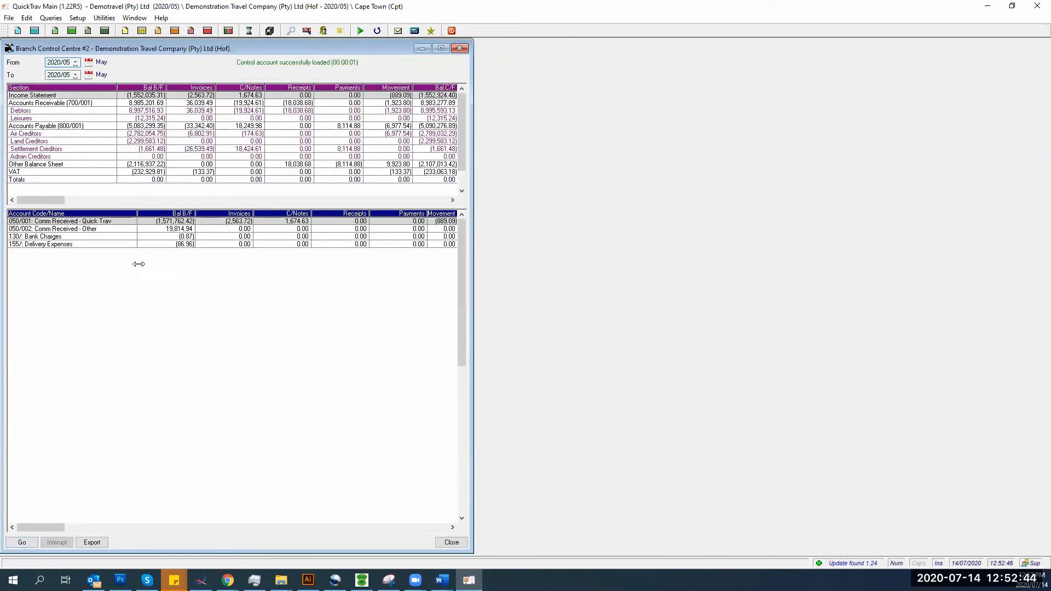
pyautogui.click(90, 542)
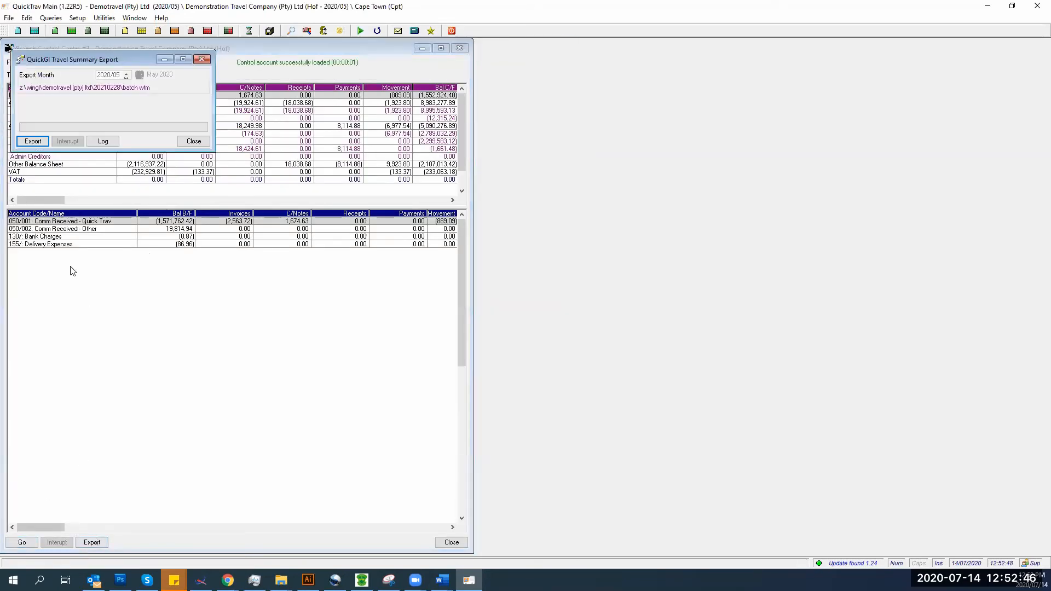
# - Export the 2020/05 travel summary (11 updates required) and close the Branch Control Centre
pyautogui.click(40, 139)
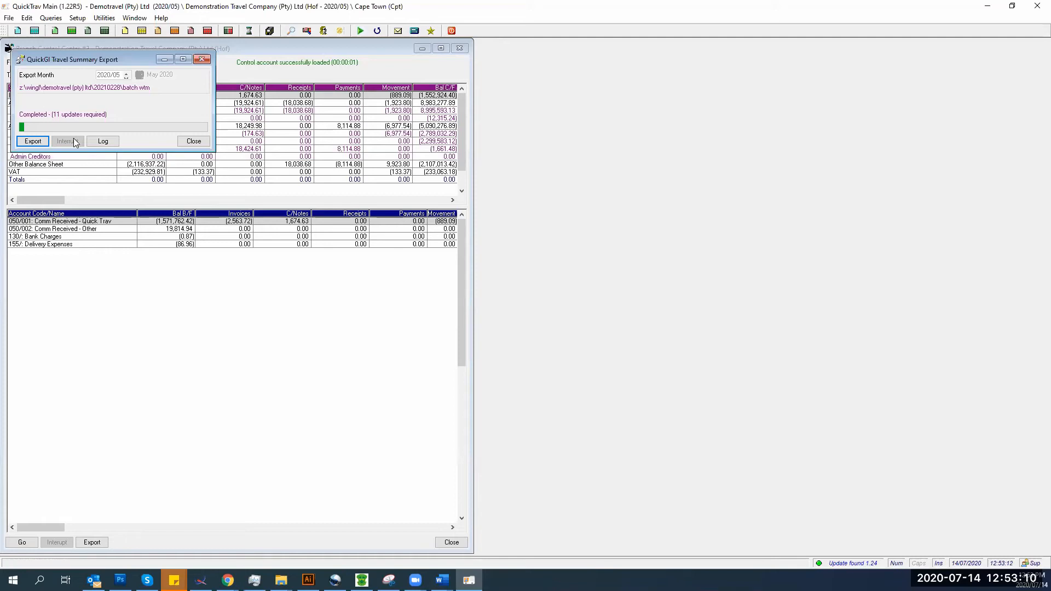
pyautogui.click(191, 141)
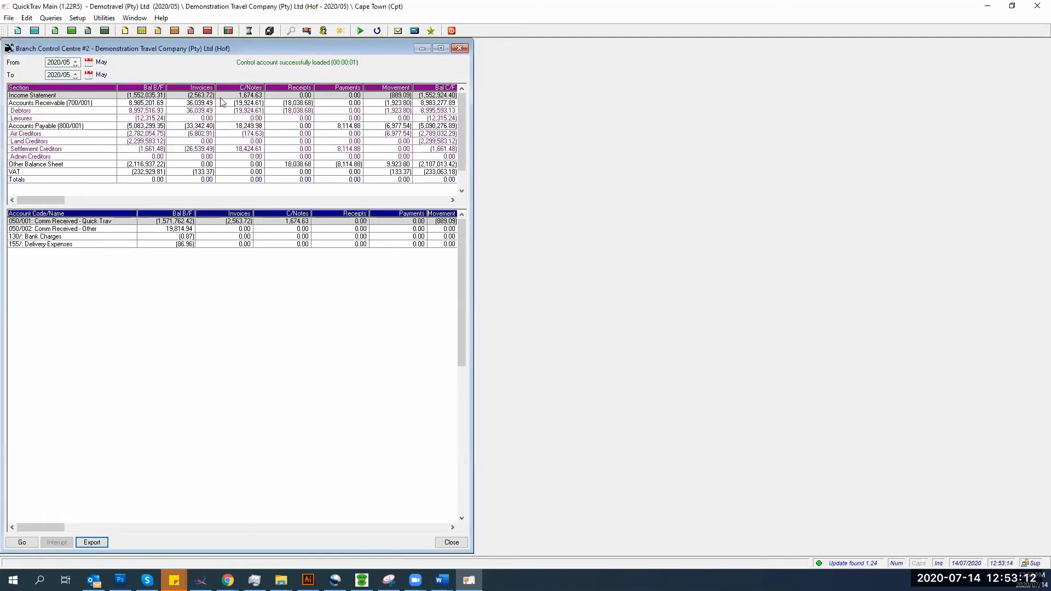
pyautogui.click(458, 49)
# - Open the Age Analysis report setup from the Queries menu
pyautogui.click(42, 19)
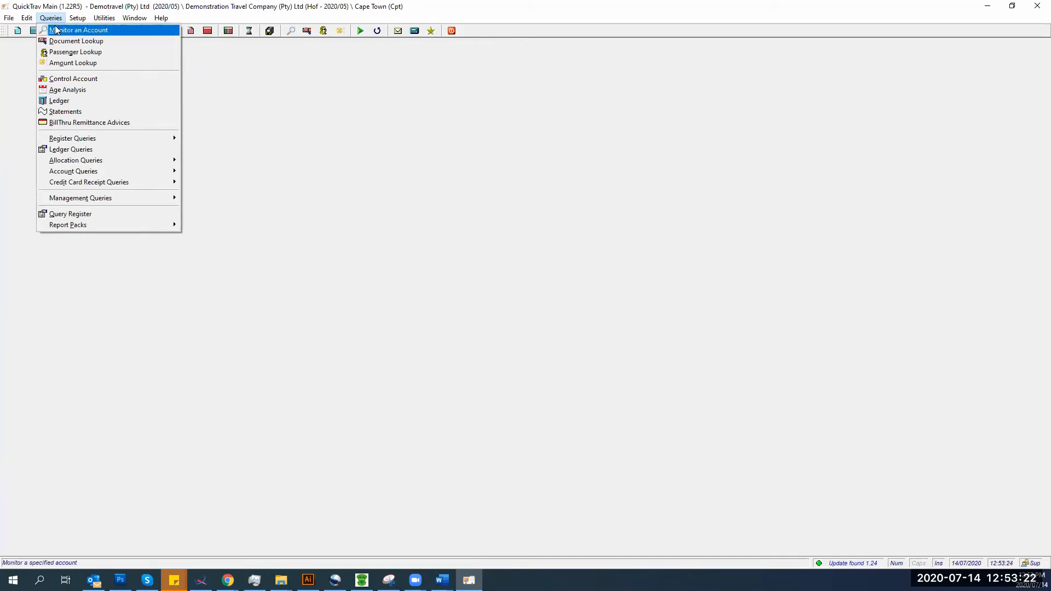
pyautogui.click(74, 93)
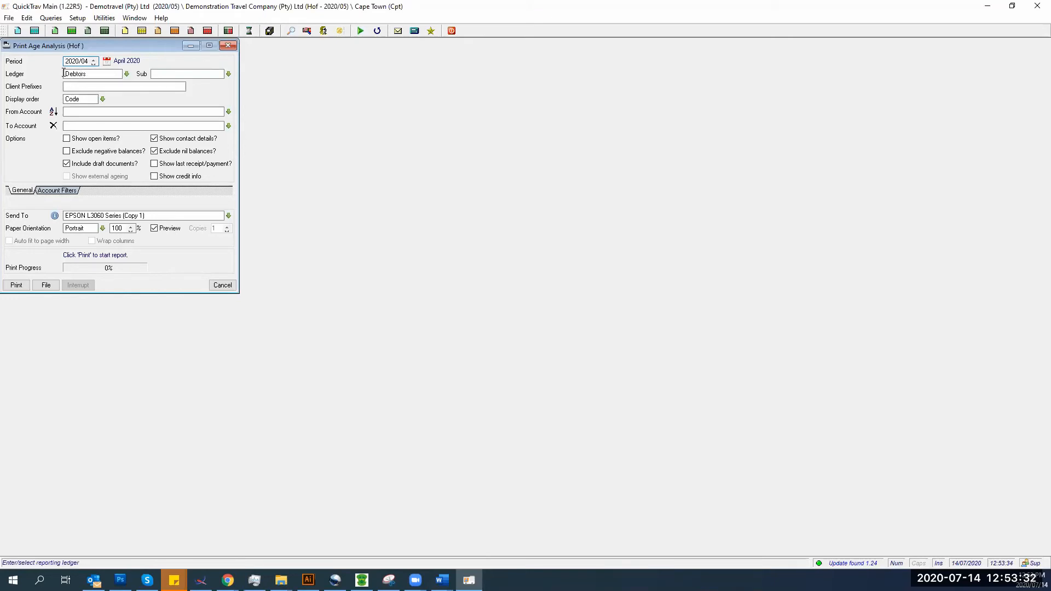
# - Keep Debtors as the report ledger and clear the Corporates sub-ledger filter
pyautogui.click(127, 75)
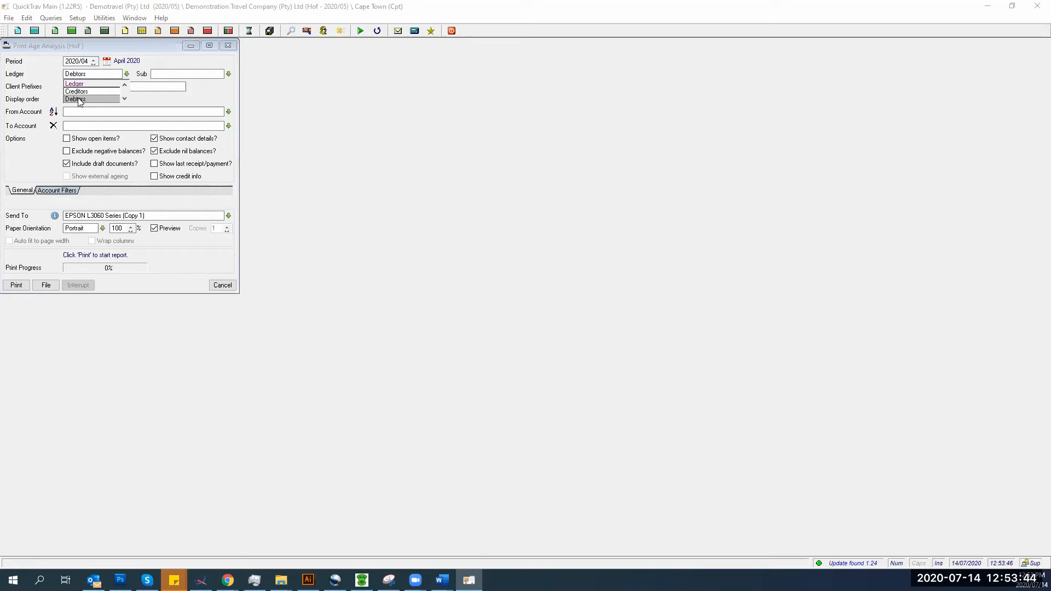
pyautogui.click(78, 99)
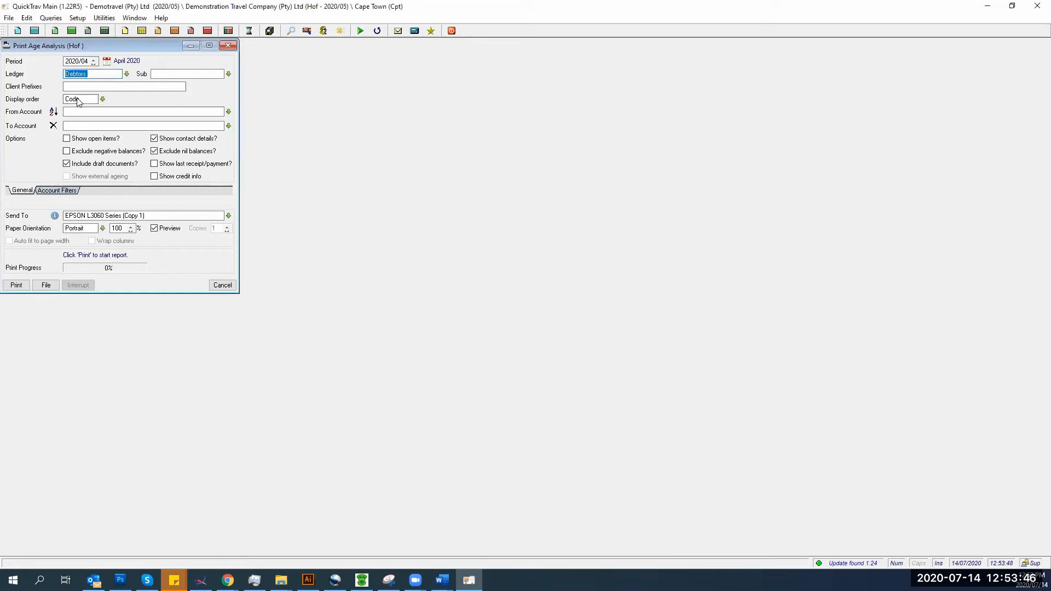
pyautogui.click(196, 74)
pyautogui.click(227, 75)
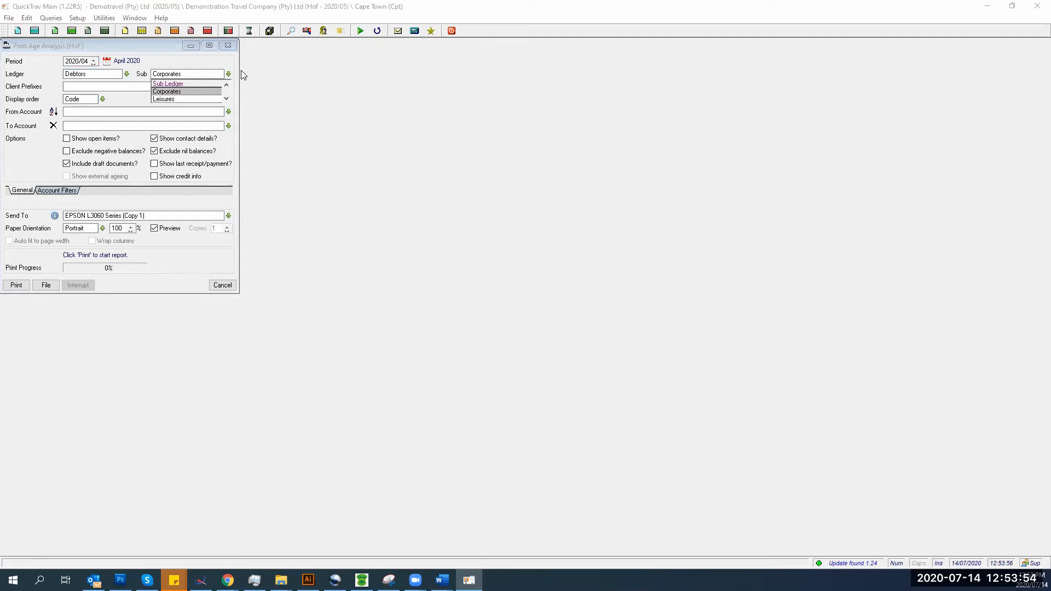
pyautogui.click(243, 75)
pyautogui.press('BackSpace')
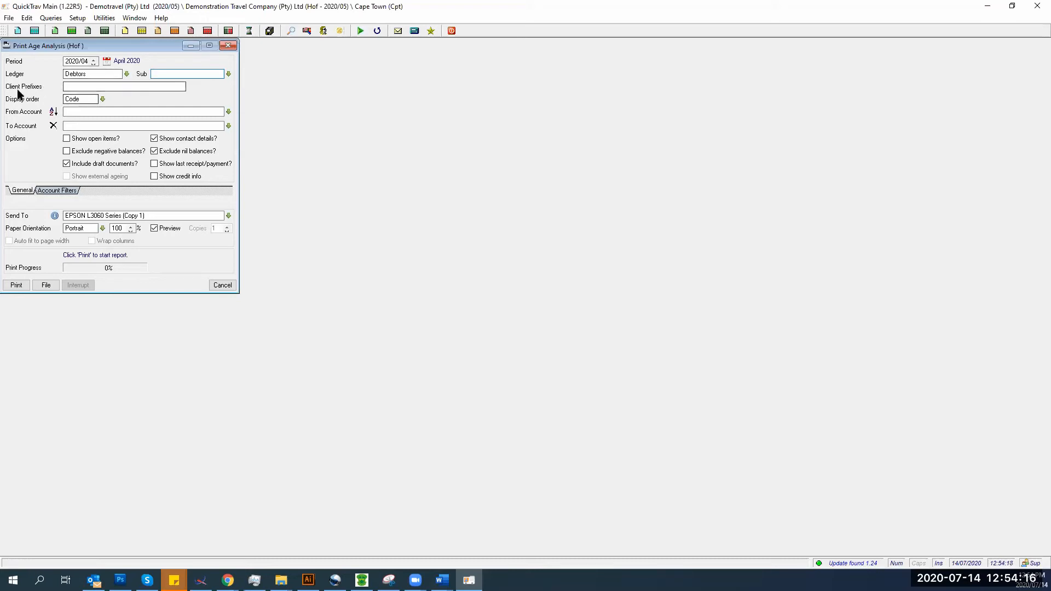
pyautogui.click(68, 88)
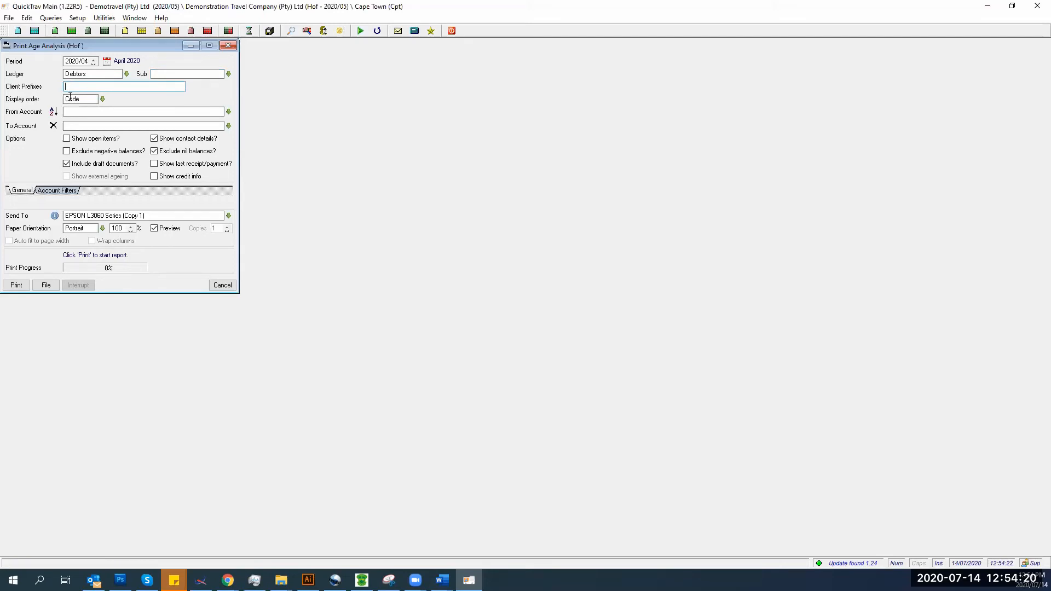
# - Order the report by name, leave draft documents excluded, and preview it
pyautogui.click(102, 100)
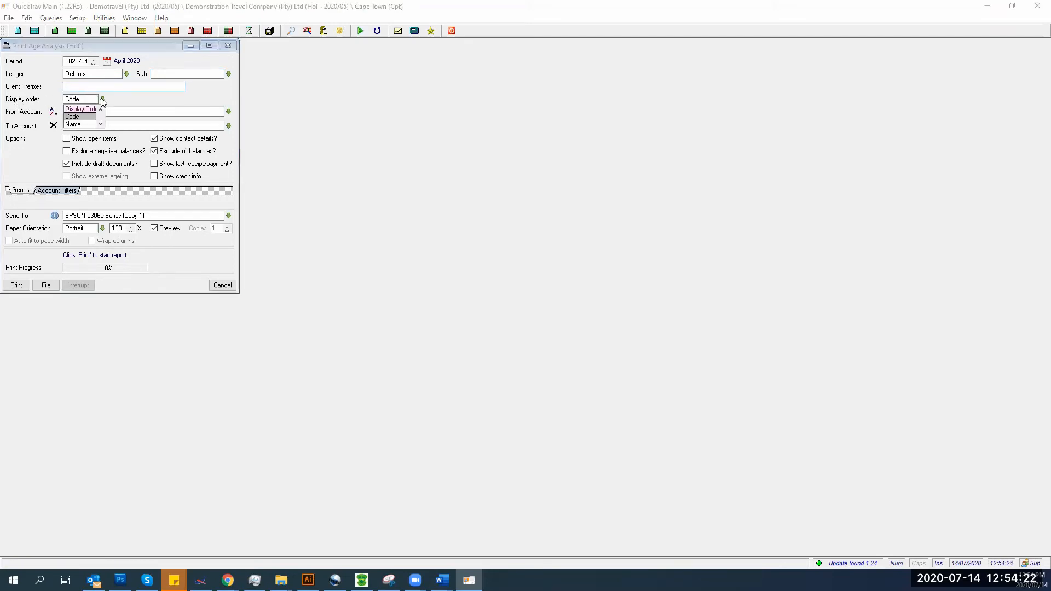
pyautogui.click(73, 124)
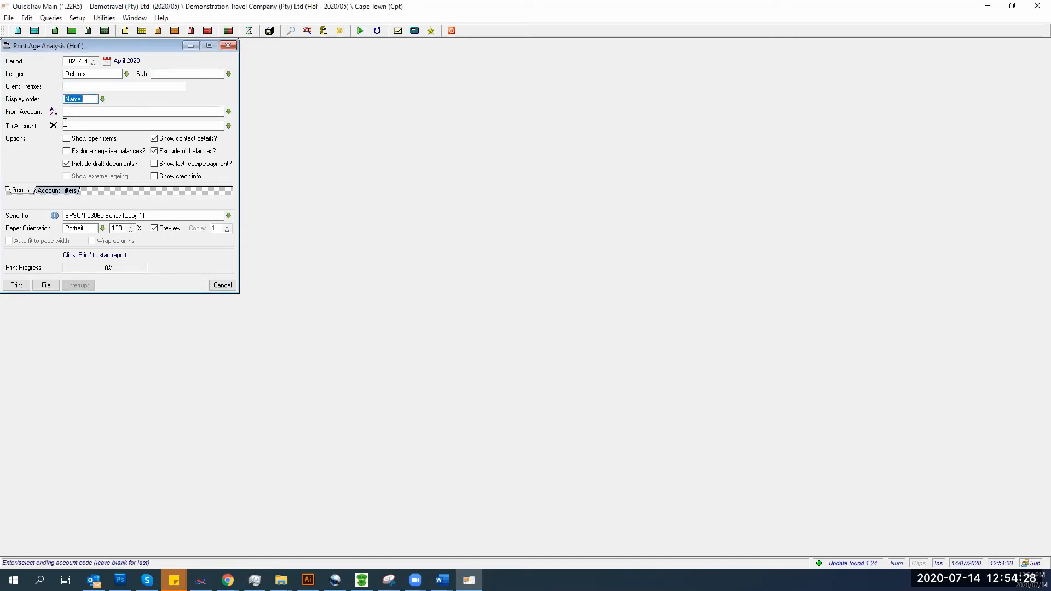
pyautogui.click(67, 164)
pyautogui.click(67, 163)
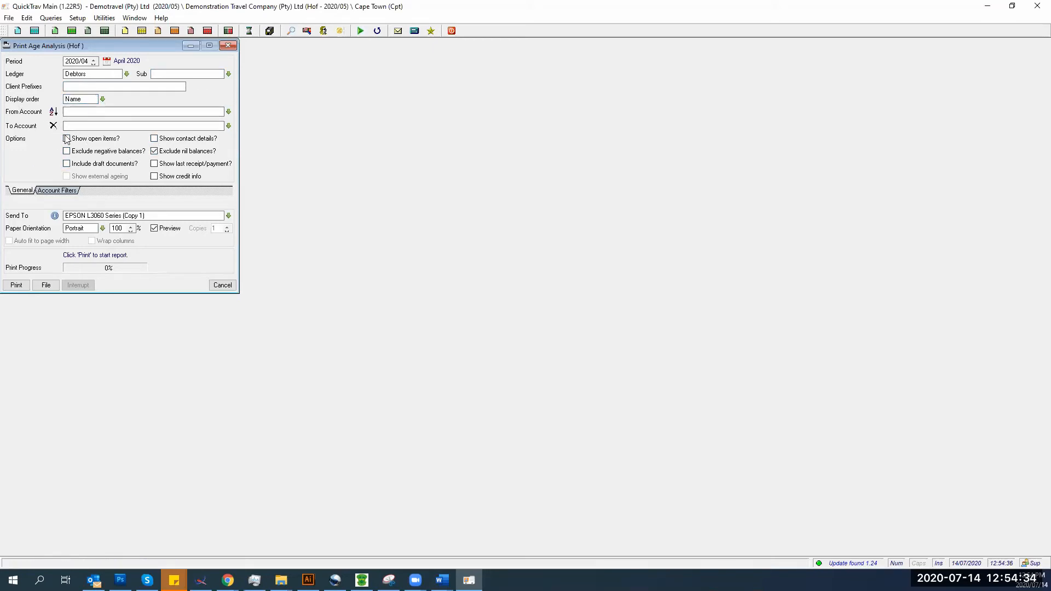
pyautogui.click(11, 287)
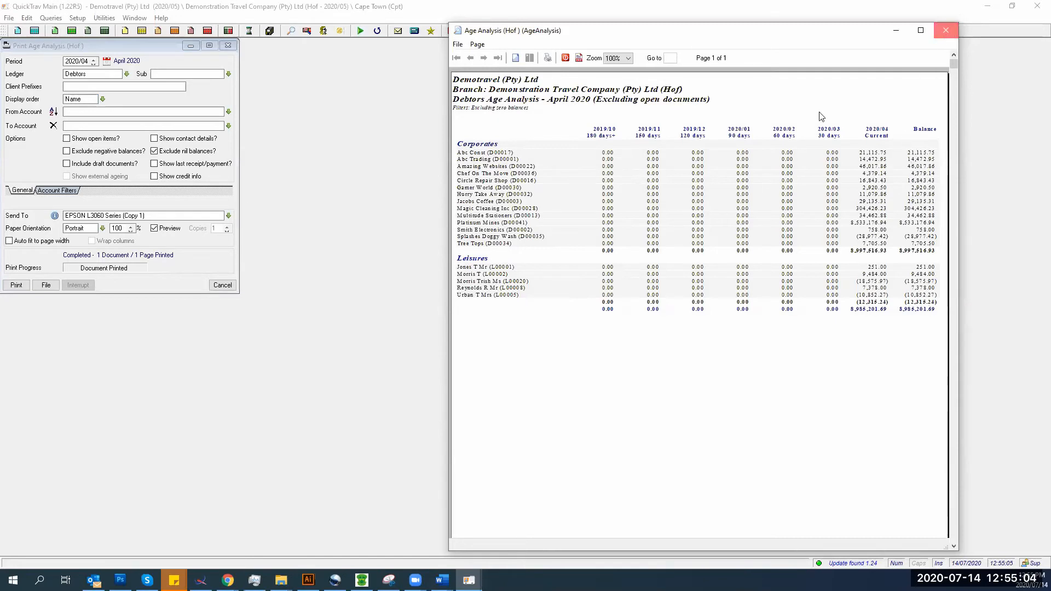
# - Turn on Show open items, review the two-page age analysis preview full screen, then close it
pyautogui.press('Escape')
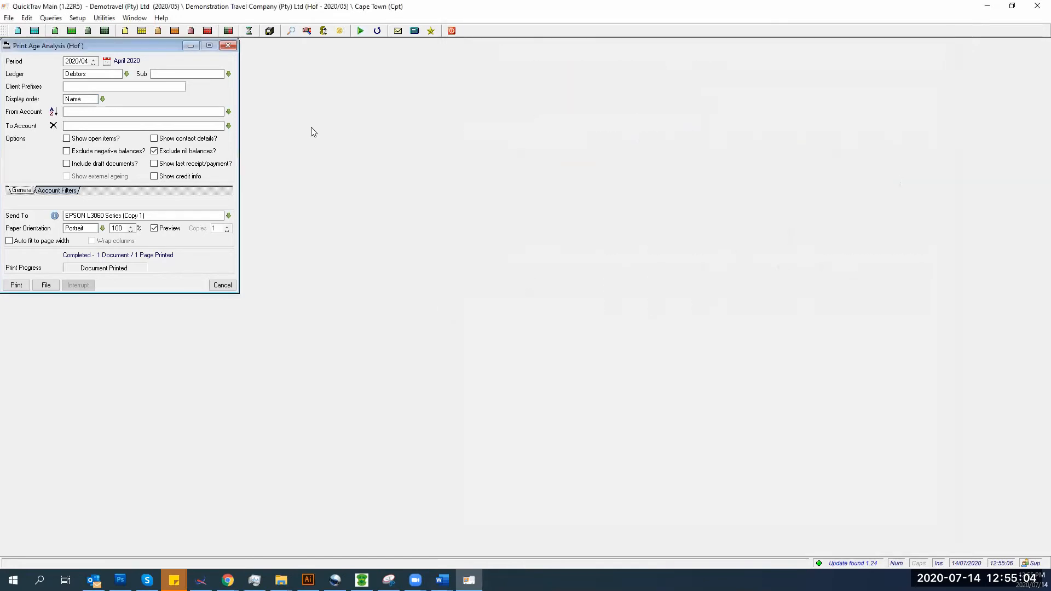
pyautogui.click(68, 140)
pyautogui.click(17, 285)
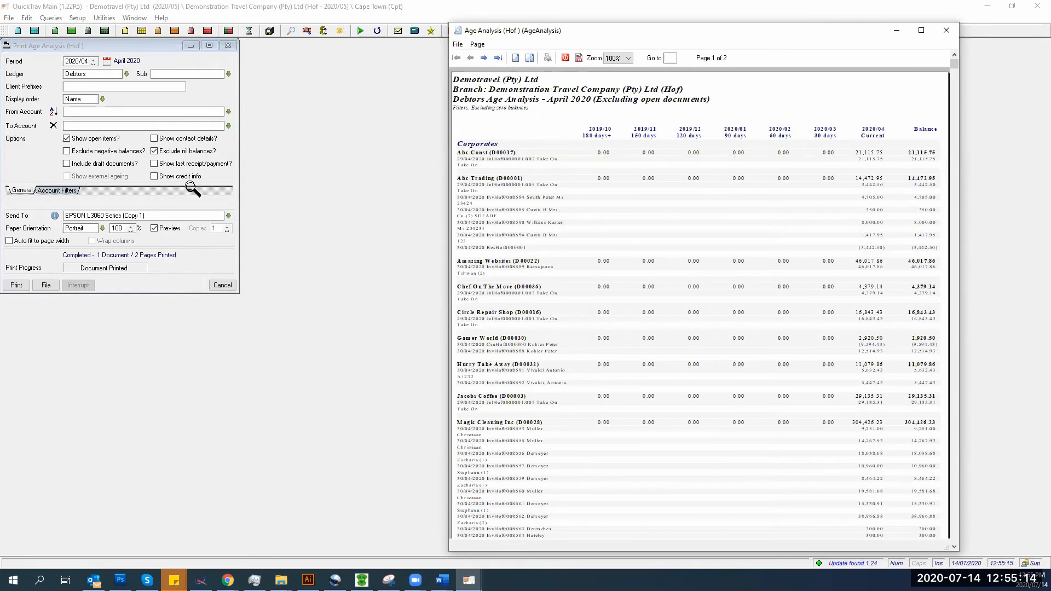
pyautogui.doubleClick(667, 34)
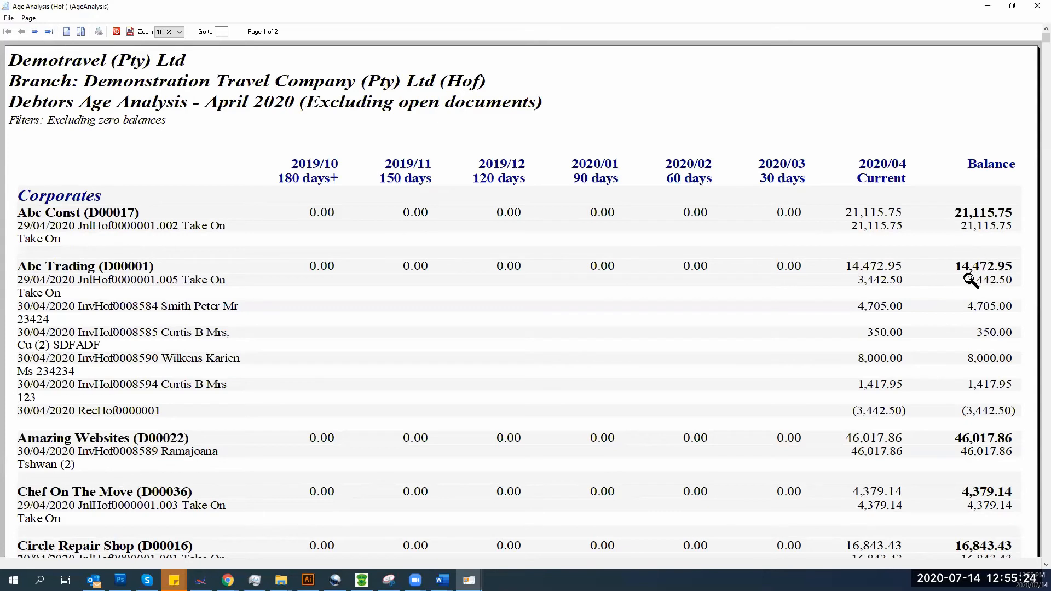
pyautogui.click(1036, 8)
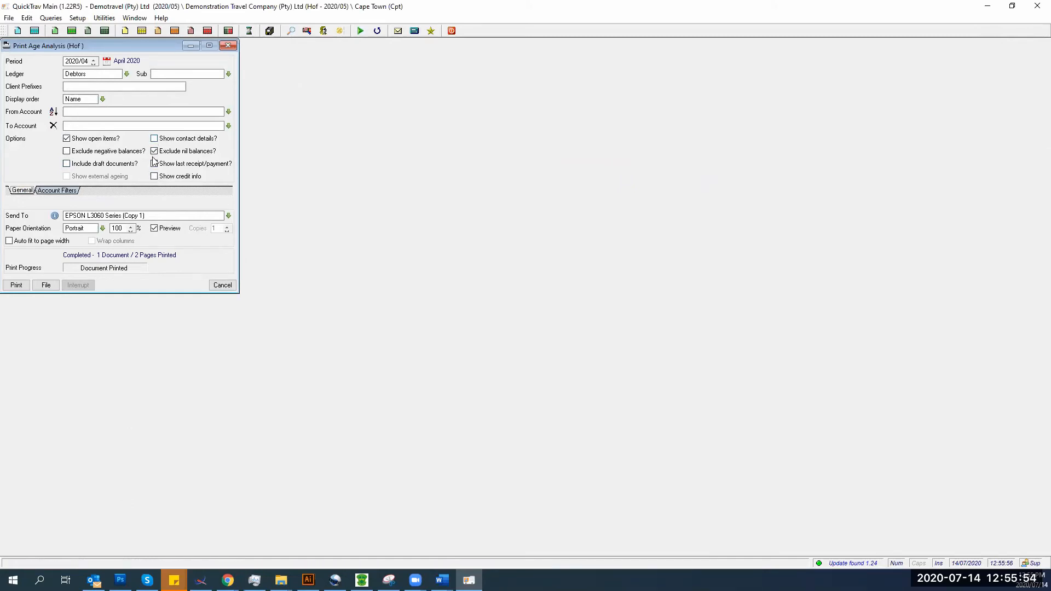
# - Filter the age analysis to the consultant matching 'De' and preview the zero-balance report
pyautogui.click(51, 197)
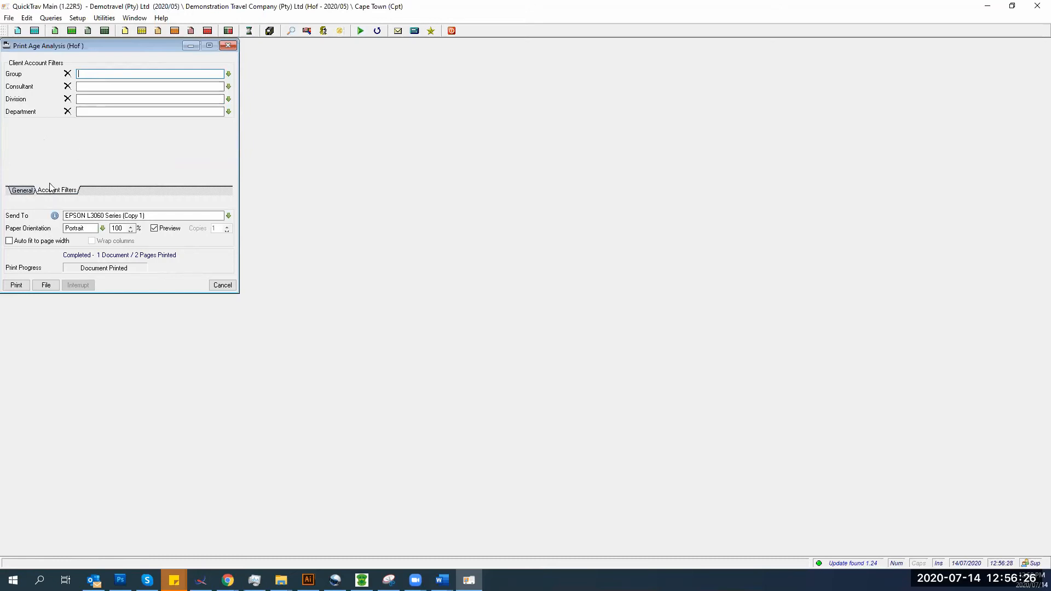
pyautogui.click(181, 87)
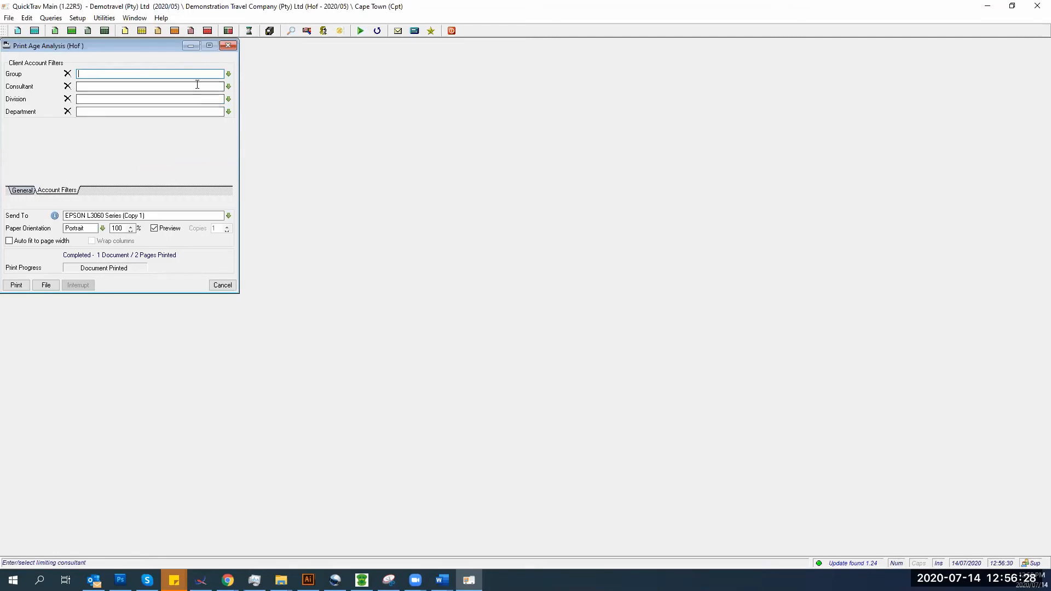
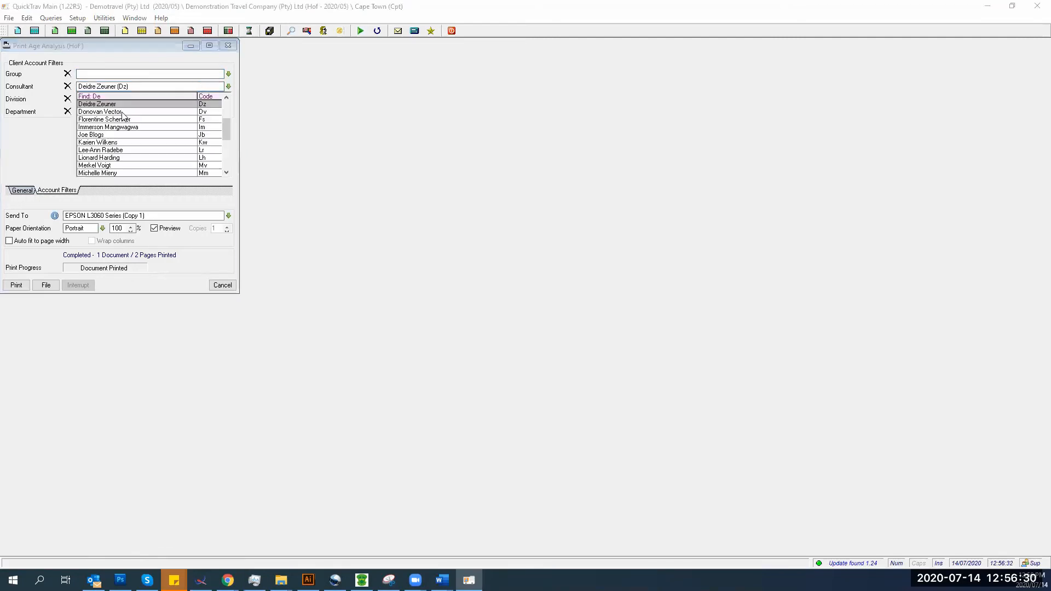
pyautogui.click(126, 106)
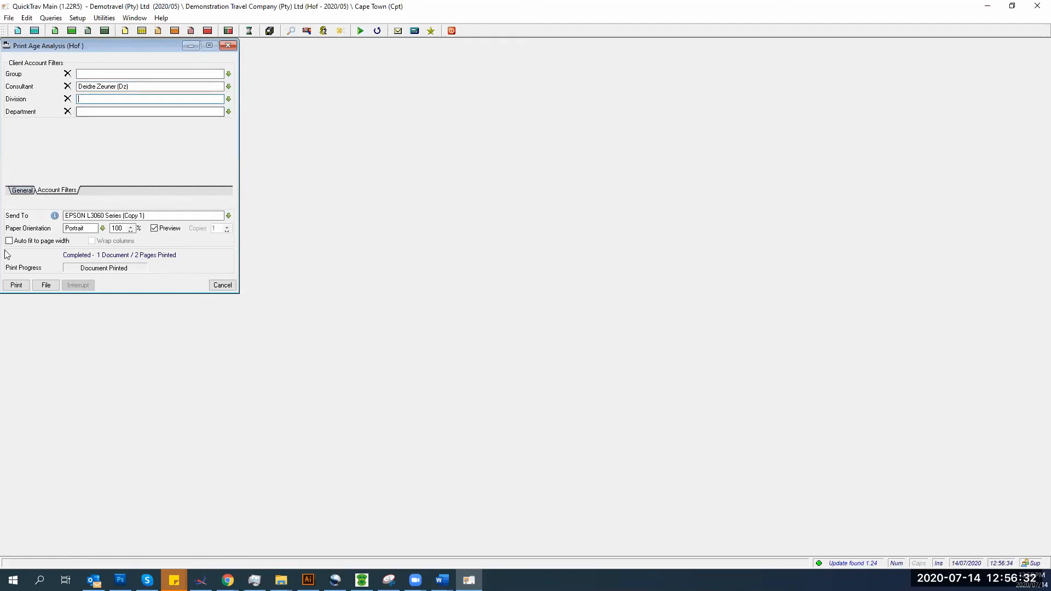
pyautogui.click(17, 284)
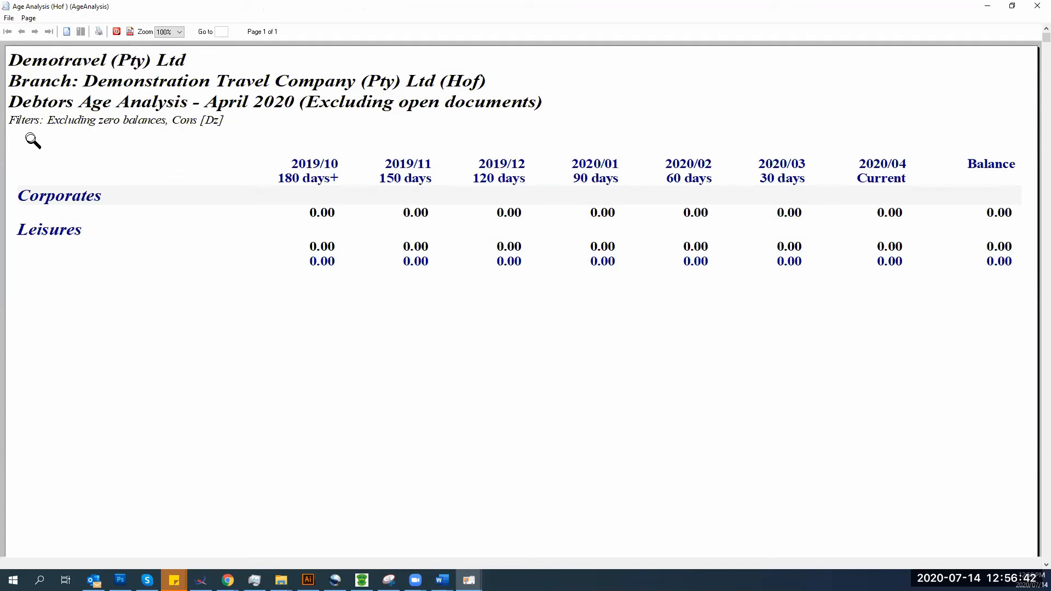
# - Replace the consultant filter with one matching 'n' and preview the report again
pyautogui.click(117, 31)
pyautogui.click(57, 190)
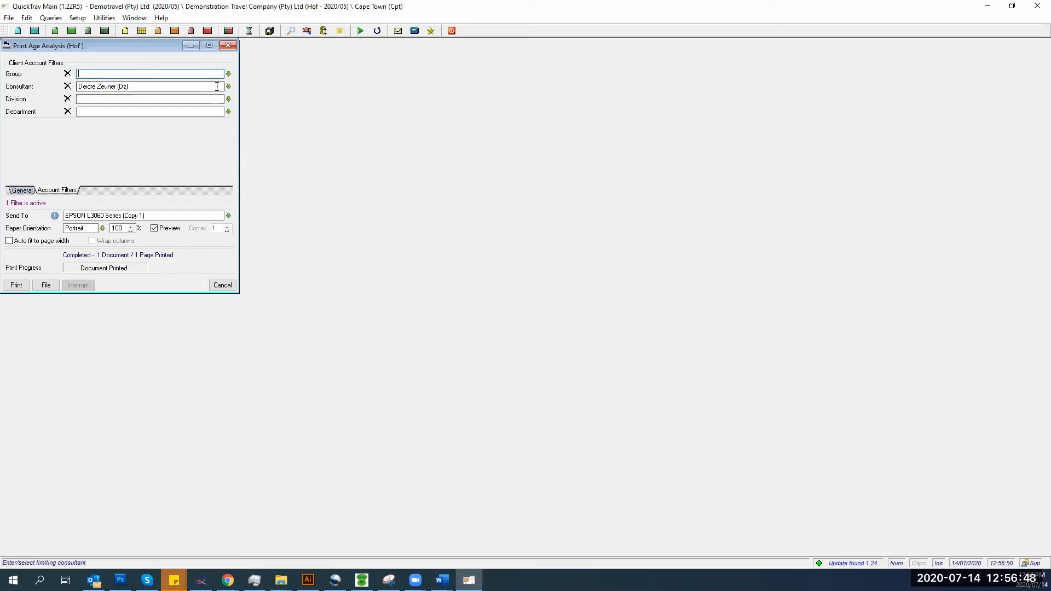
pyautogui.moveTo(200, 86); pyautogui.dragTo(27, 96)
pyautogui.write('nc')
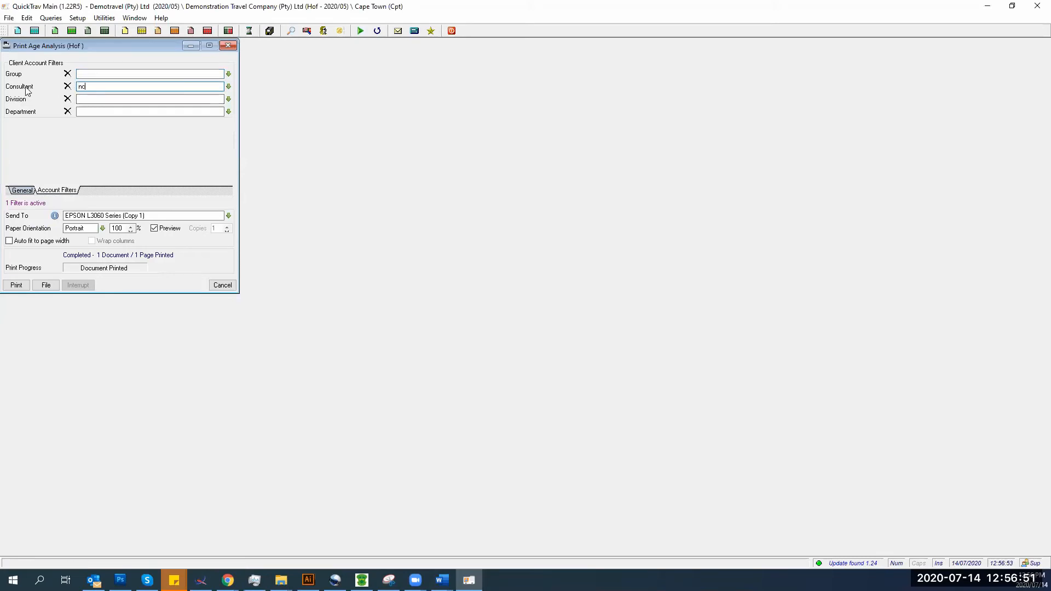
pyautogui.press('Tab')
pyautogui.click(16, 285)
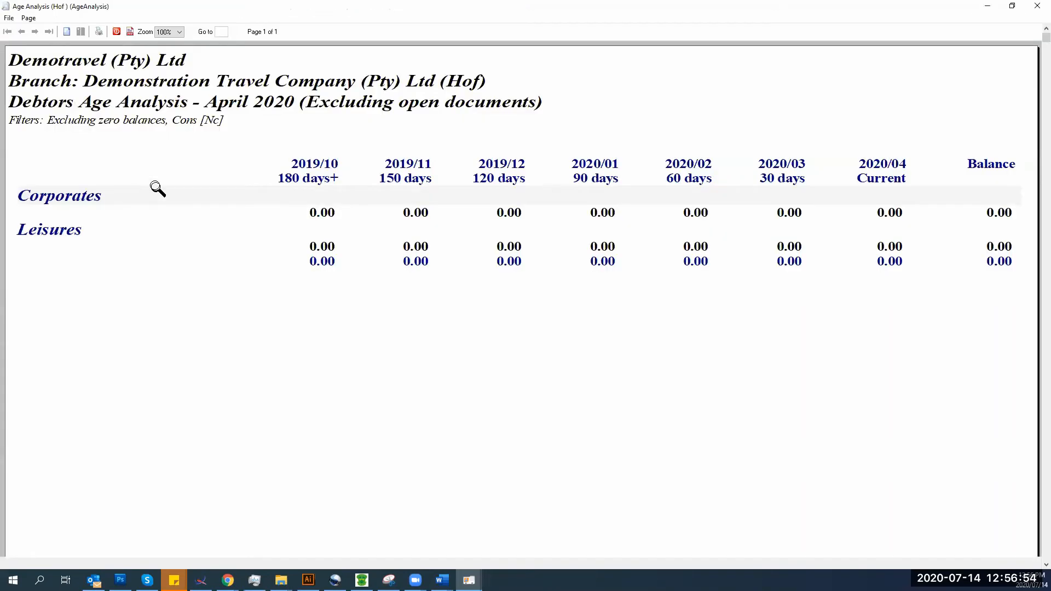
# - Clear the consultant filter and return to General settings to show the File export formats
pyautogui.click(116, 32)
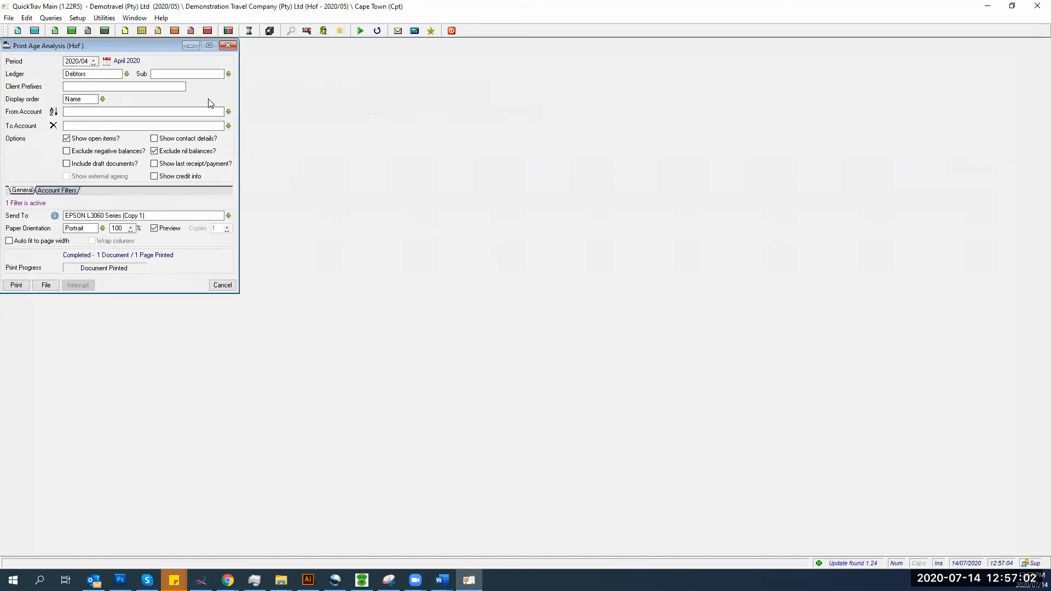
pyautogui.click(55, 190)
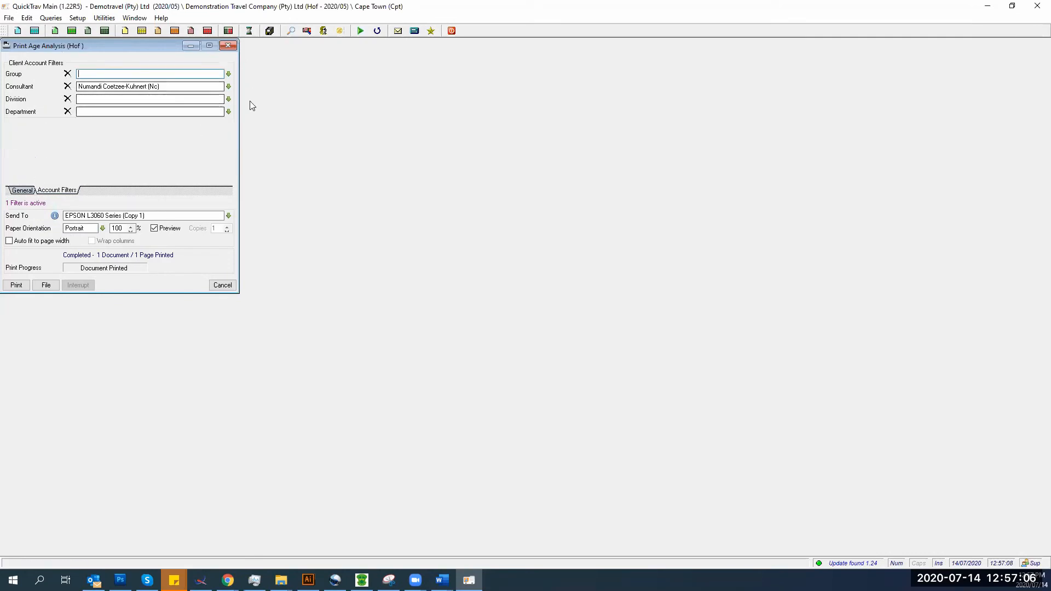
pyautogui.click(68, 86)
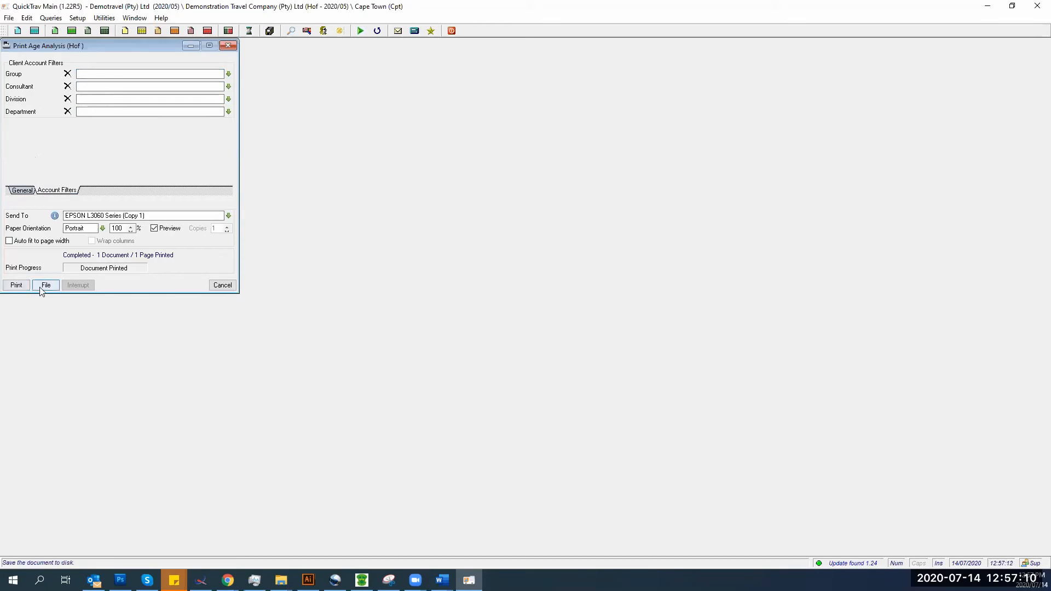
pyautogui.click(21, 191)
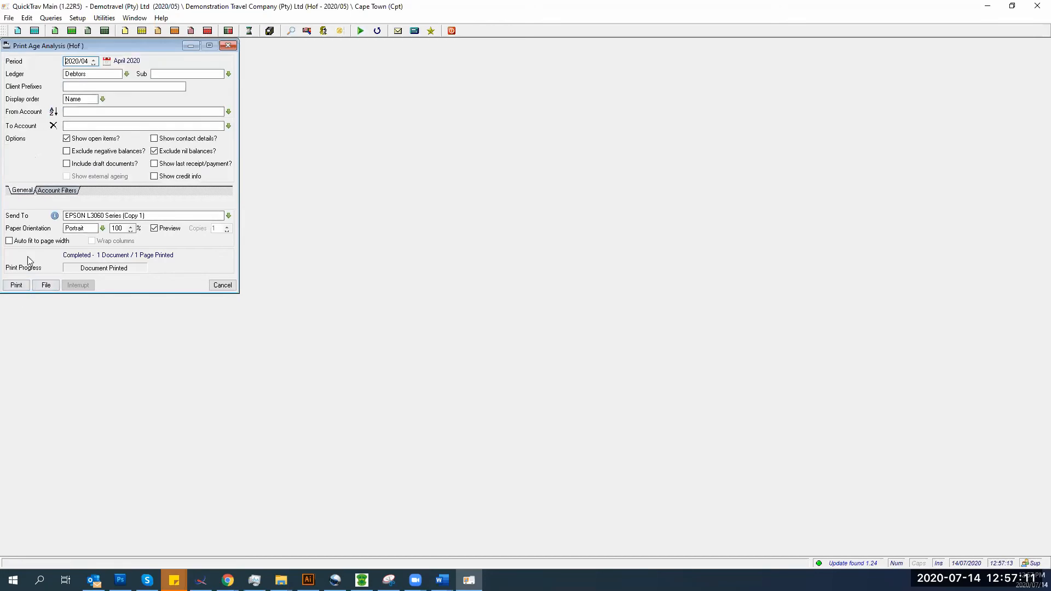
pyautogui.click(38, 286)
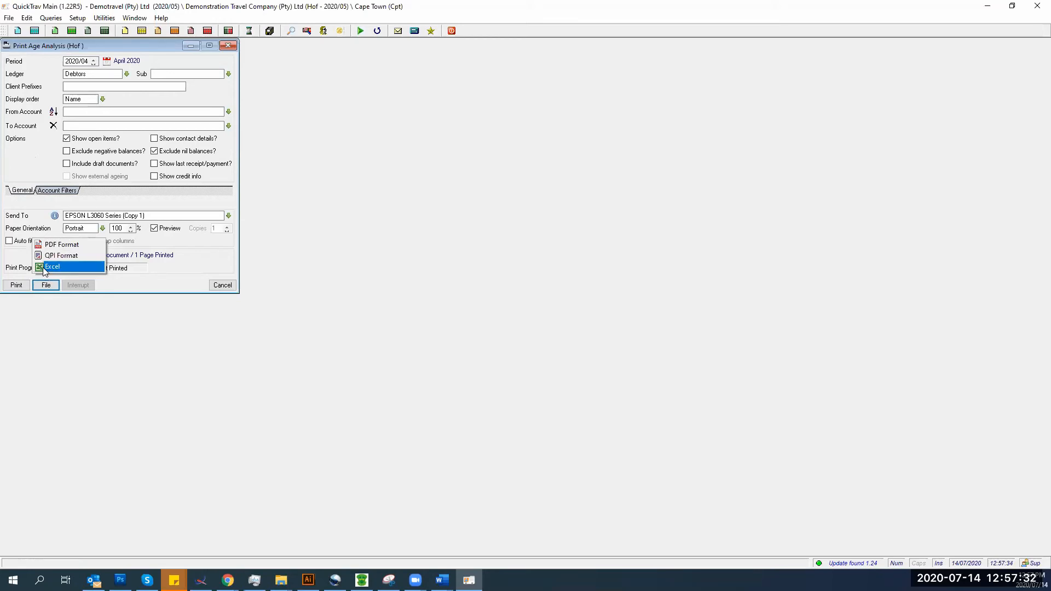
# - Export the age analysis to Excel as workbook 'Age Analysis (Hof) Apr 2020'
pyautogui.click(47, 267)
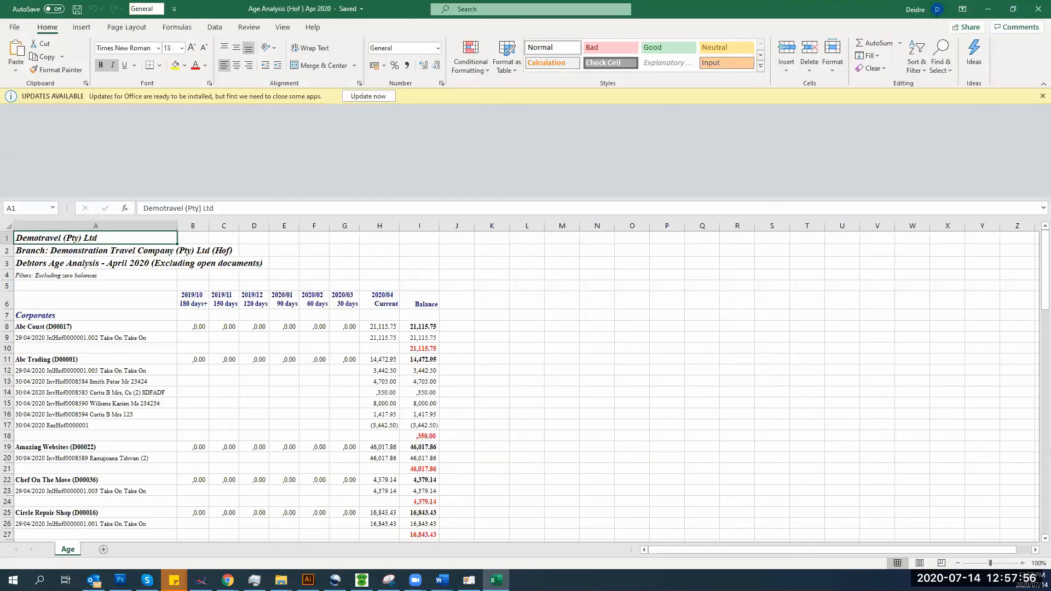
# - Scroll through the exported Age sheet rows and close the Excel workbook
pyautogui.scroll(-2, 76, 257)
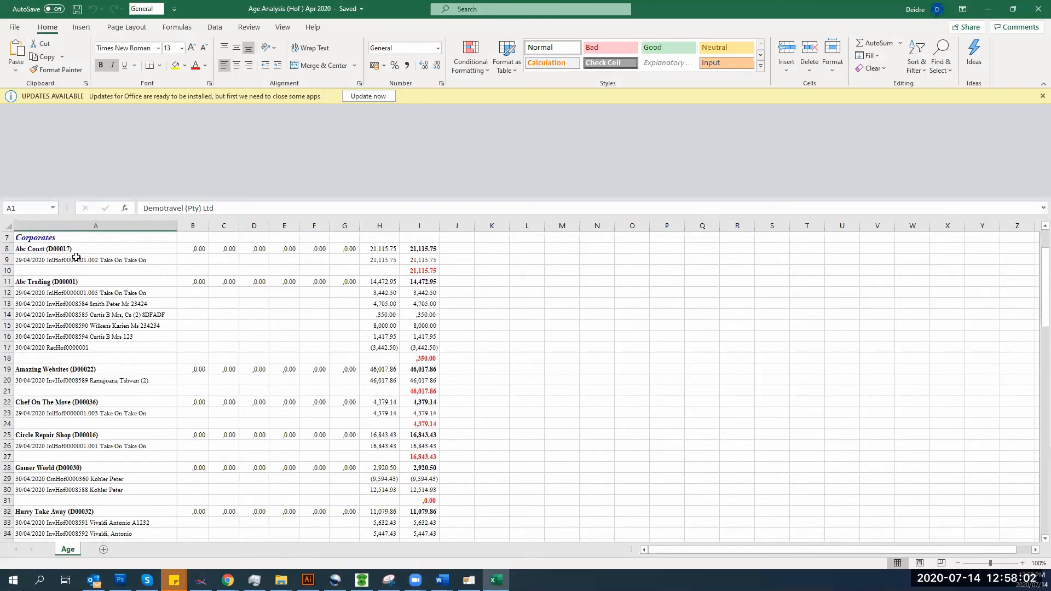
pyautogui.click(1037, 9)
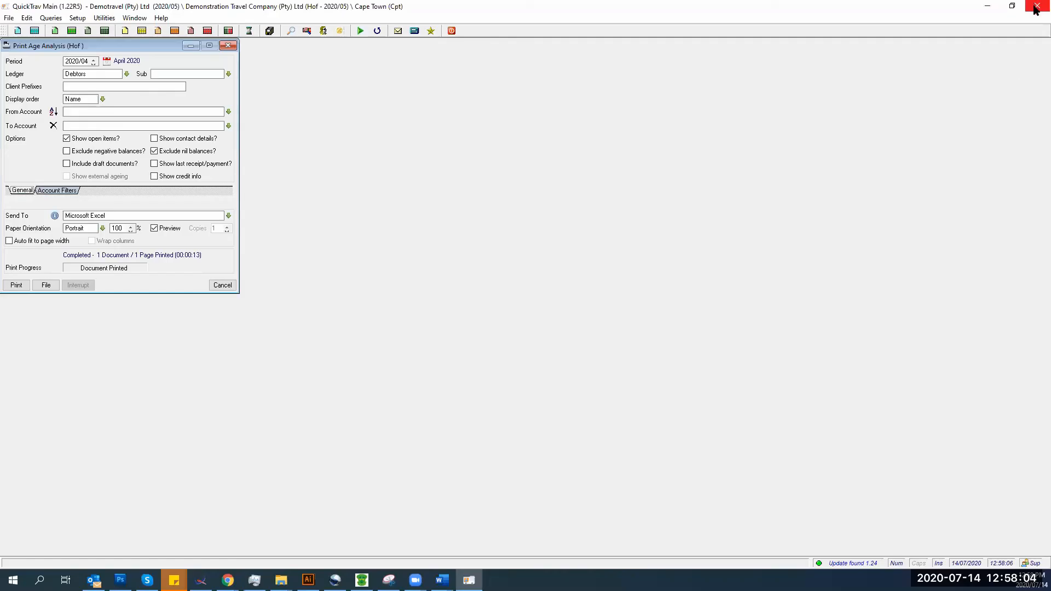
# - Cancel the Print Age Analysis dialog and bring up the Queries menu
pyautogui.click(47, 286)
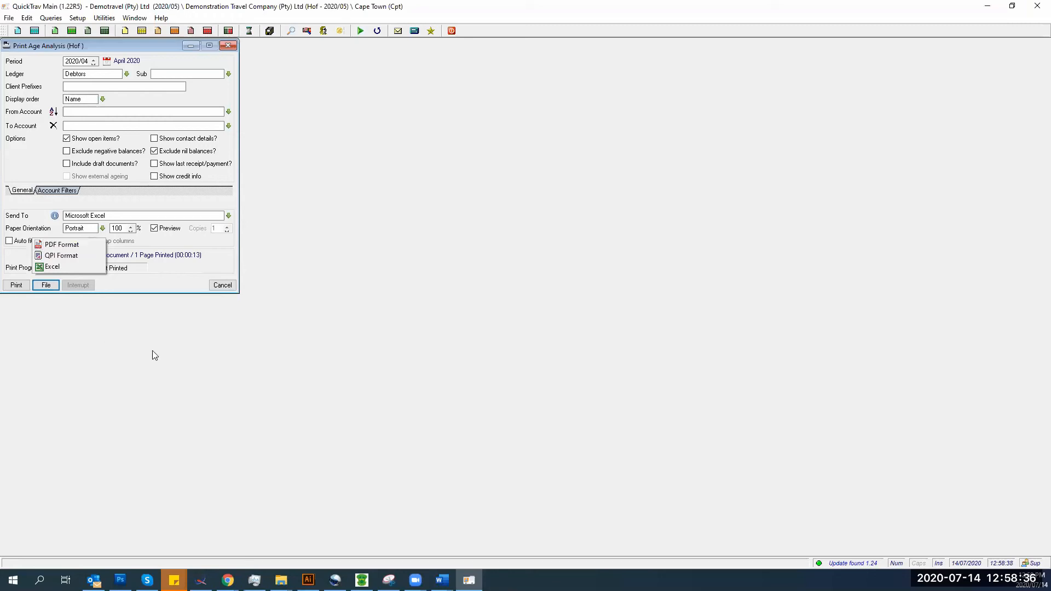
pyautogui.click(222, 288)
pyautogui.click(50, 18)
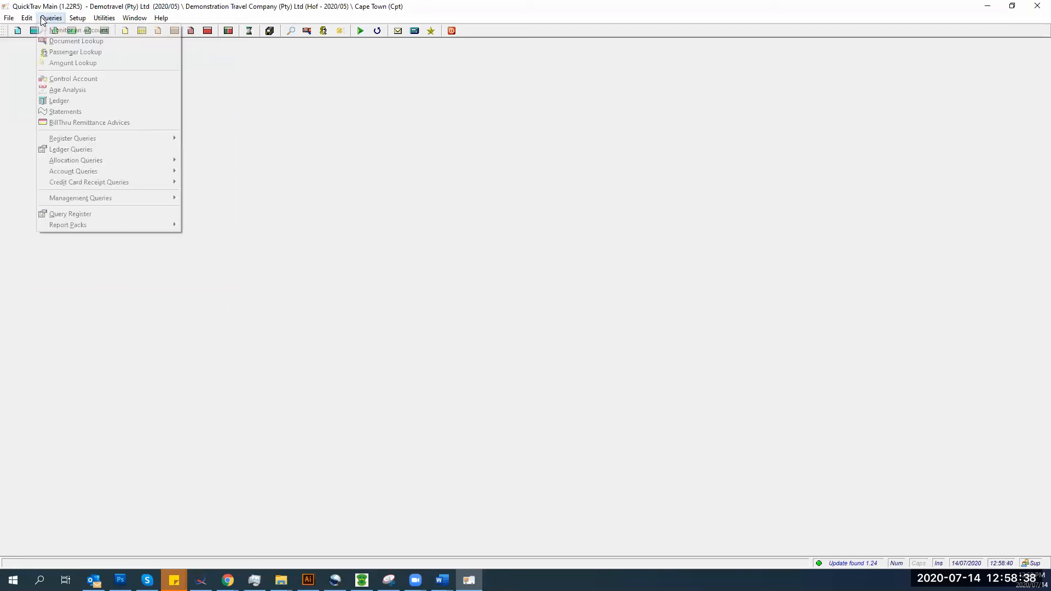
# - Run the debtors ledger report and view its preview full screen
pyautogui.click(61, 101)
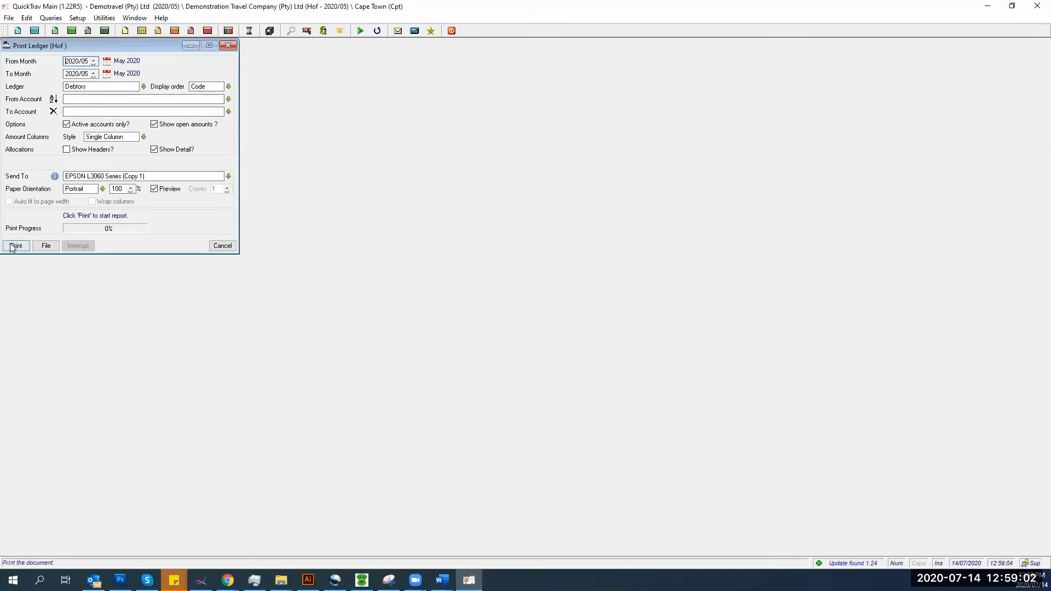
pyautogui.click(14, 246)
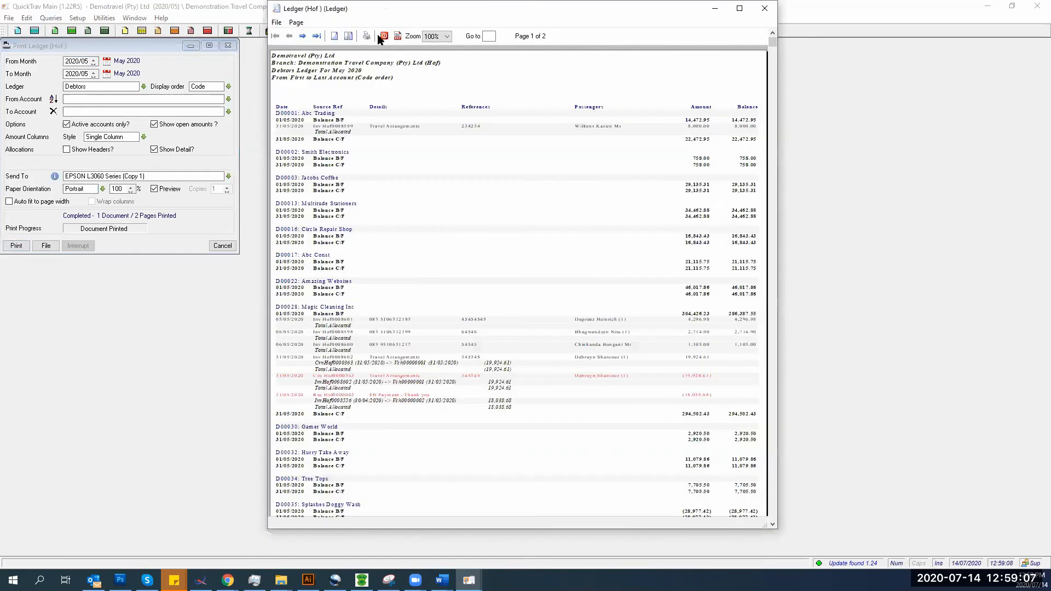
pyautogui.doubleClick(383, 9)
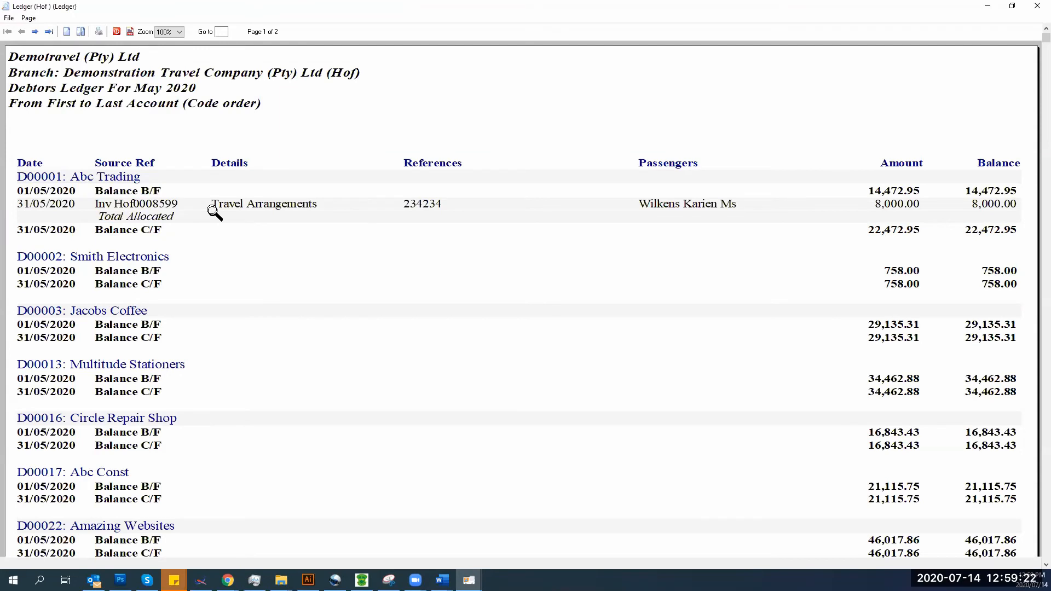
# - Close the ledger preview and Print Ledger settings, then bring up the Queries list
pyautogui.click(117, 31)
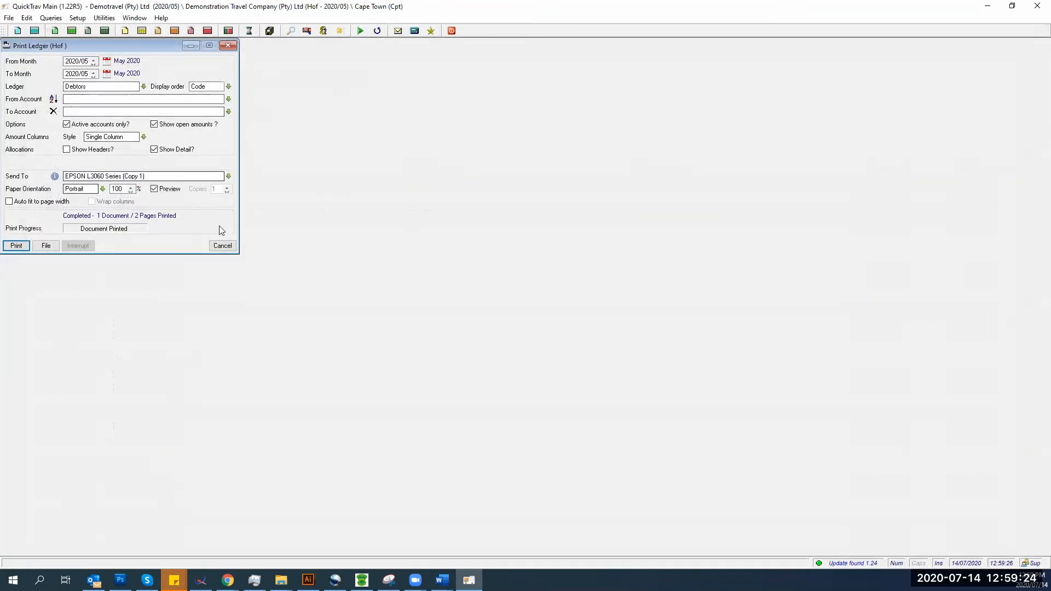
pyautogui.click(222, 245)
pyautogui.click(57, 19)
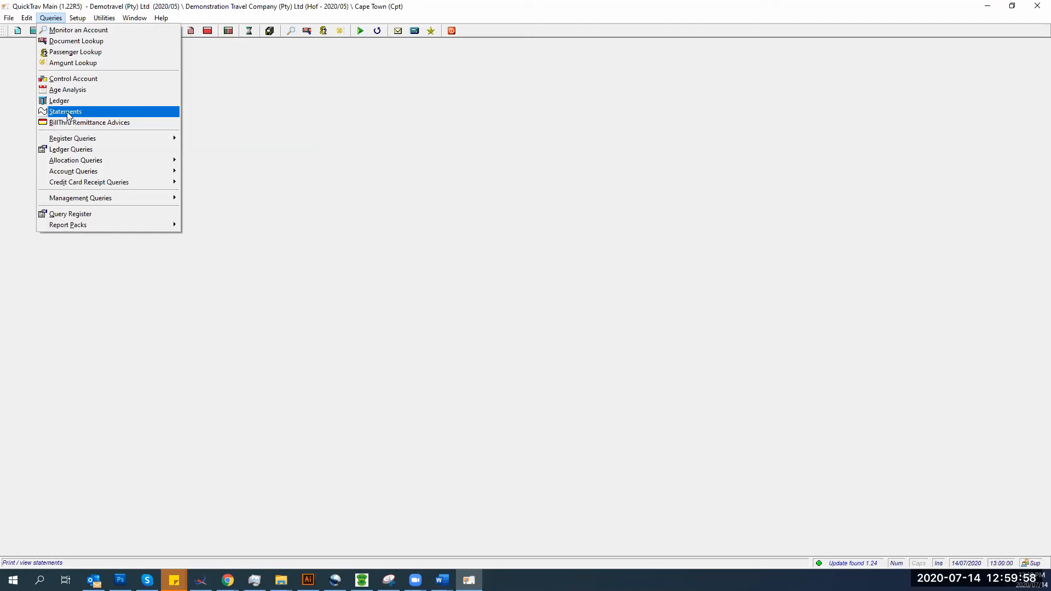
# - Open Queries > Statements and tick 'Override branch and client statement settings?' on the Overrides tab
pyautogui.click(67, 113)
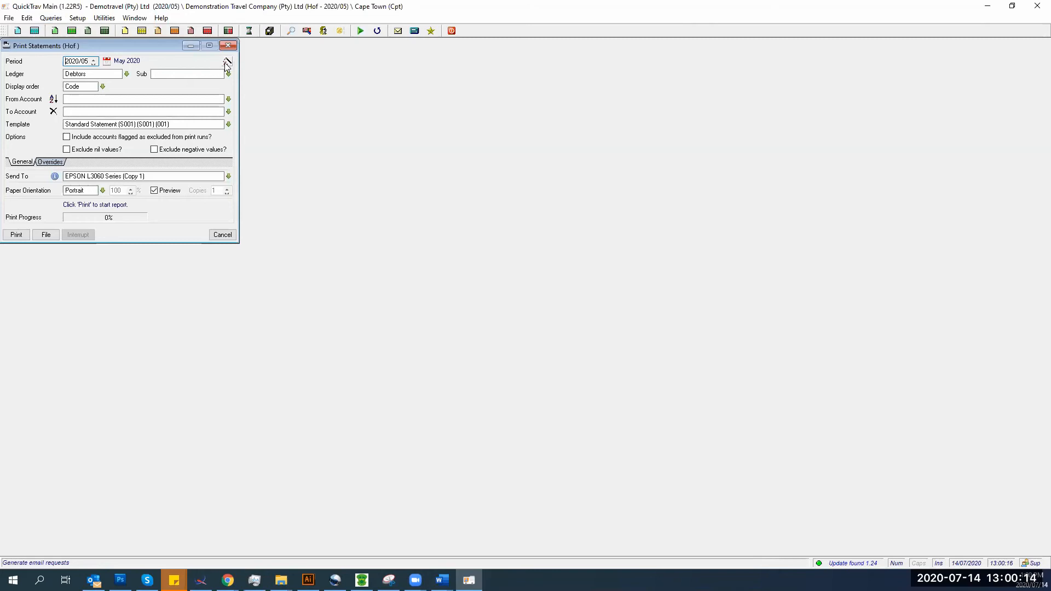
pyautogui.click(48, 162)
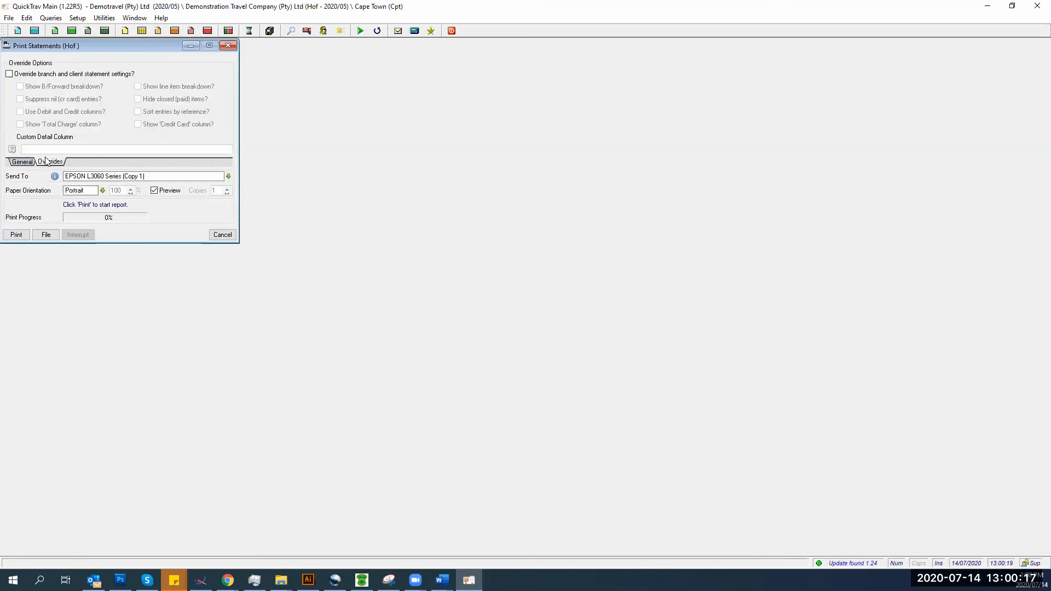
pyautogui.click(10, 73)
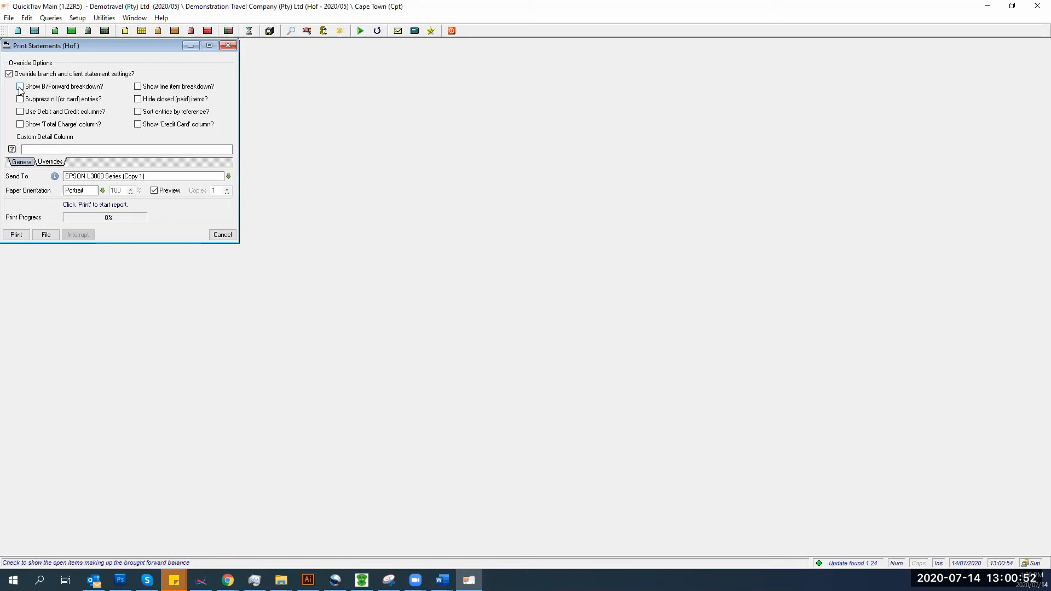
# - Tick 'Hide closed (paid) items?' and check the PDF/QPI export format options
pyautogui.click(138, 99)
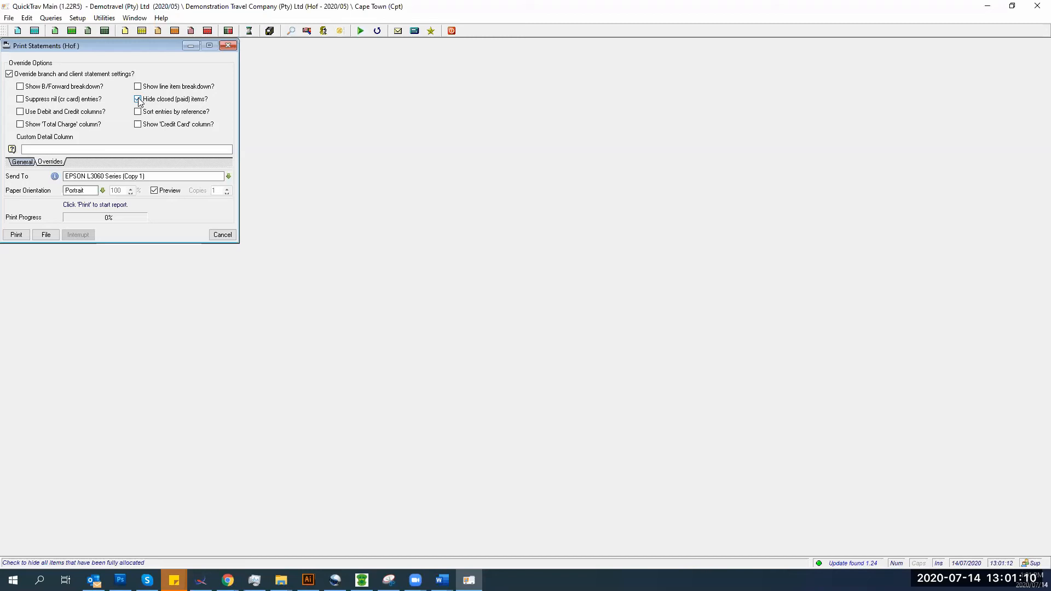
pyautogui.click(46, 233)
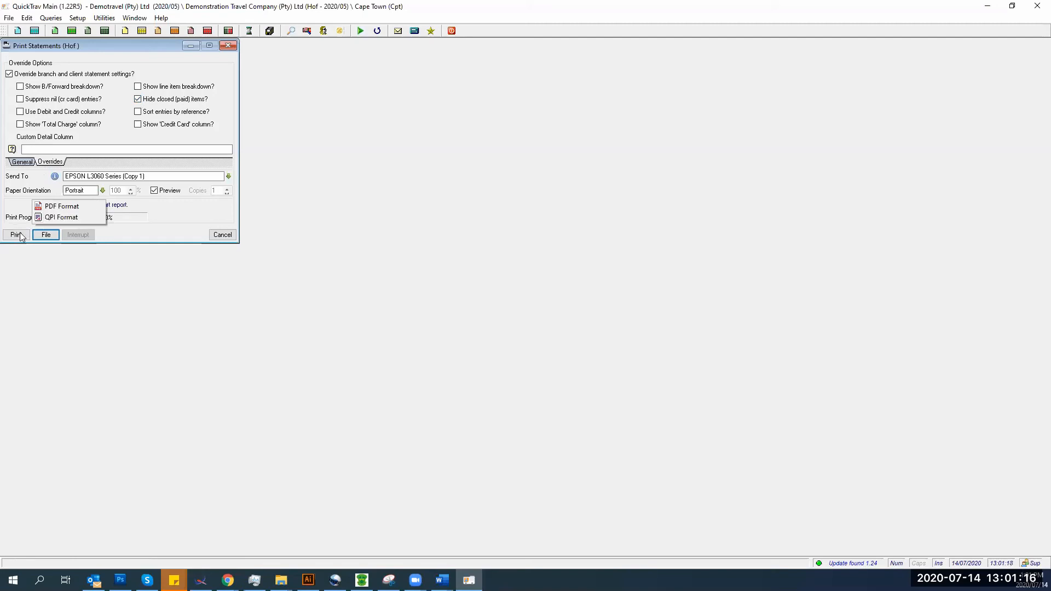
pyautogui.click(114, 283)
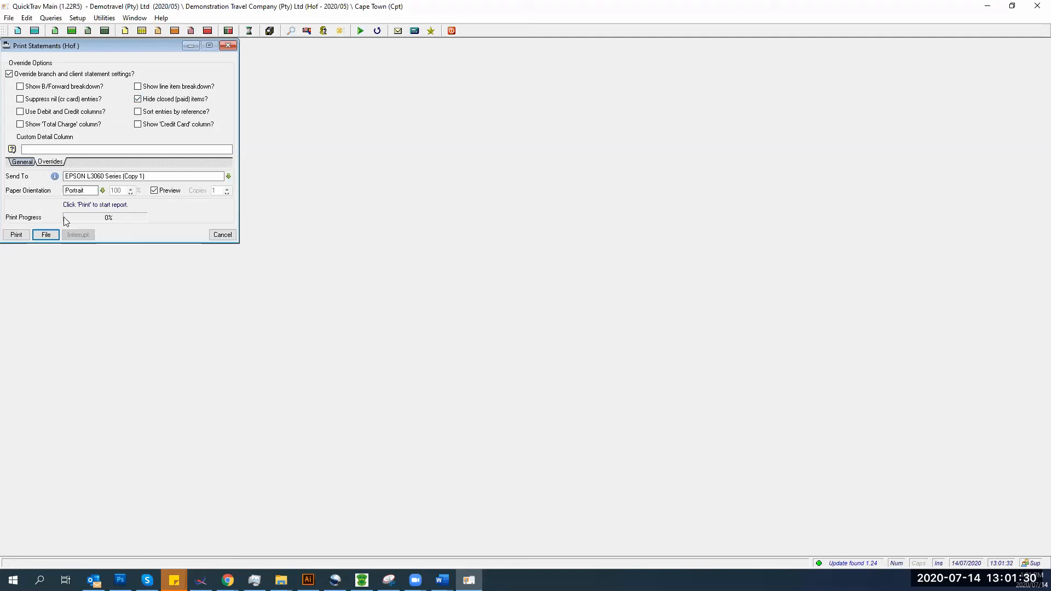
pyautogui.hotkey('alt', 'Tab')
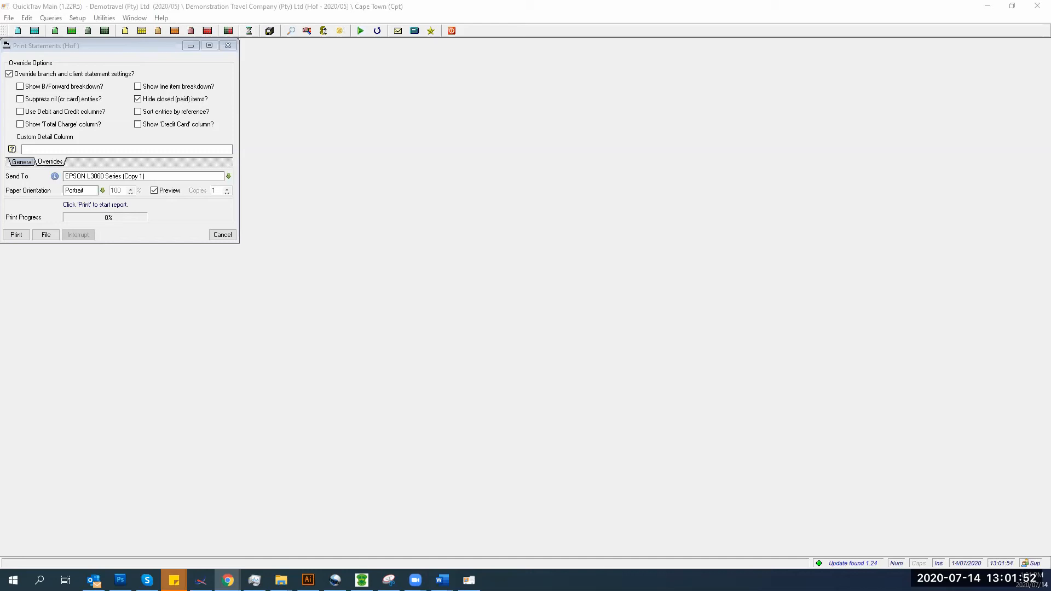
# - Close the Print Statements dialog and reopen the Queries menu
pyautogui.click(229, 44)
pyautogui.click(52, 19)
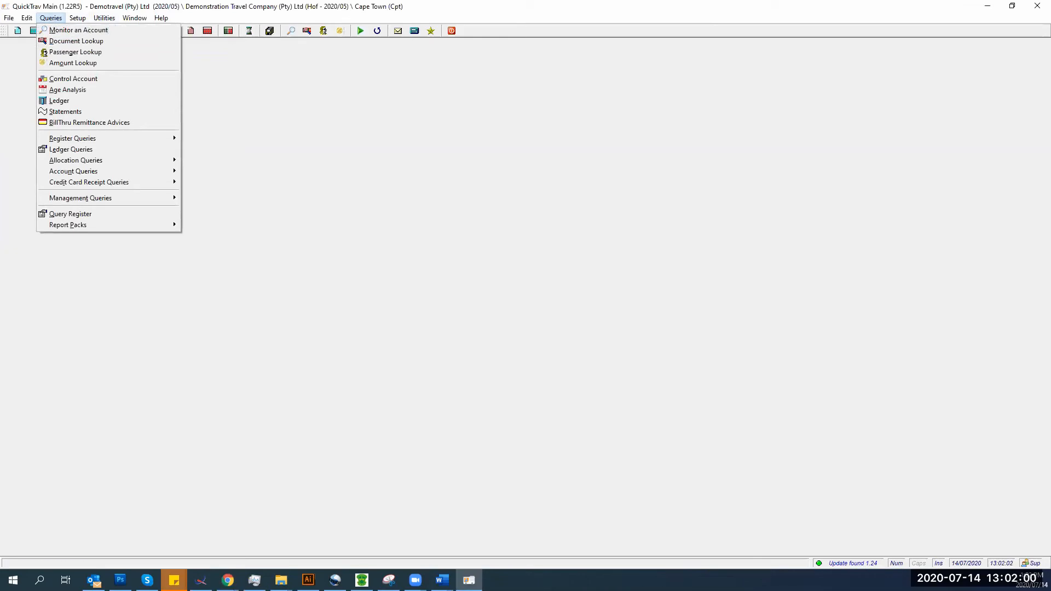
pyautogui.click(88, 89)
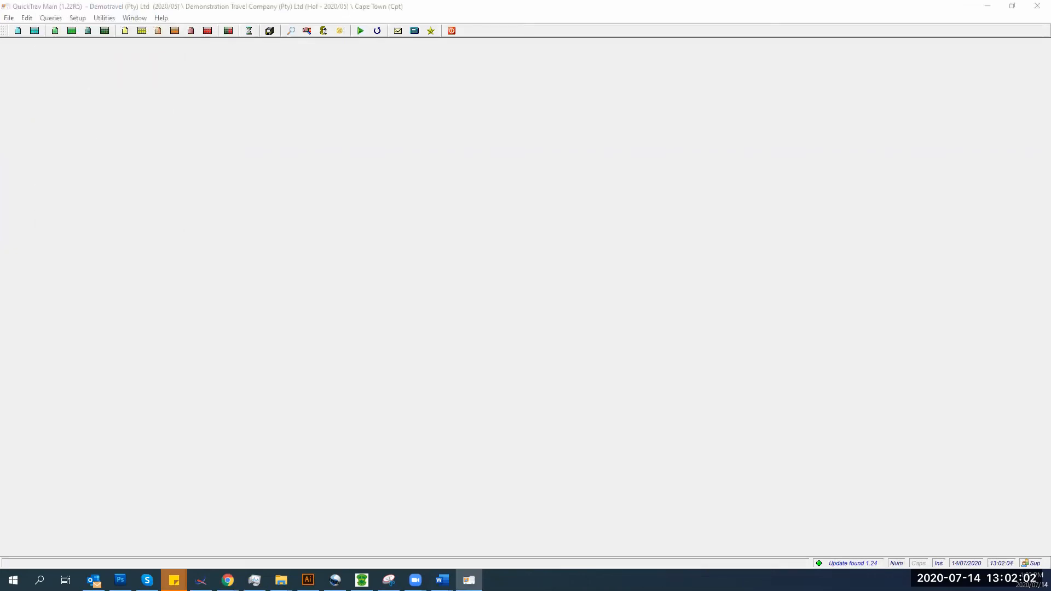
pyautogui.click(44, 18)
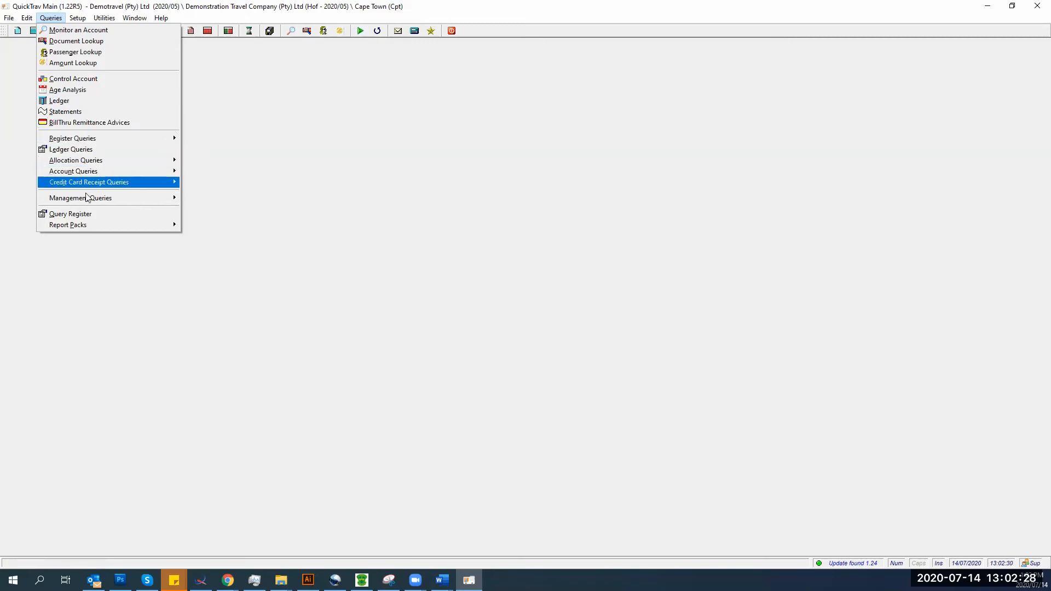
# - Look over the Management Queries reports, then dismiss the Queries menu
pyautogui.moveTo(87, 199)
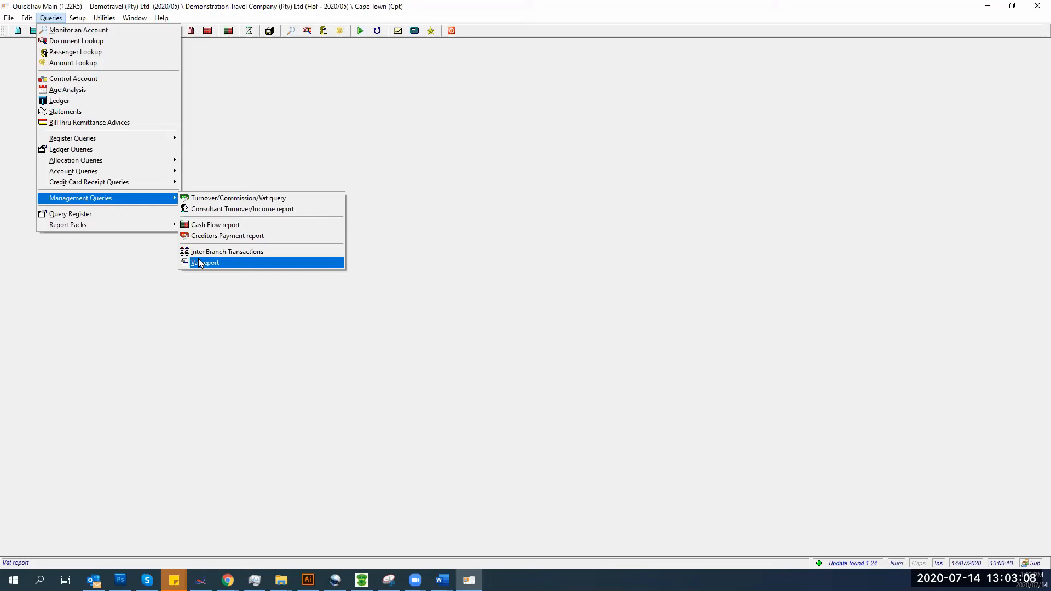
pyautogui.click(258, 401)
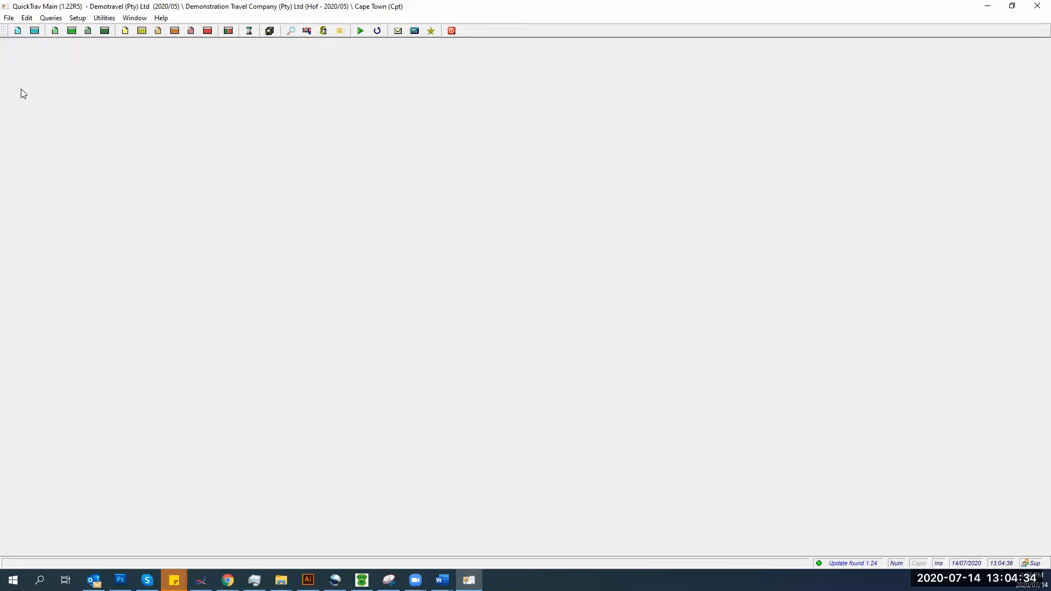
# - Show the File menu's options for journals, receipts and allocation vouchers
pyautogui.click(11, 19)
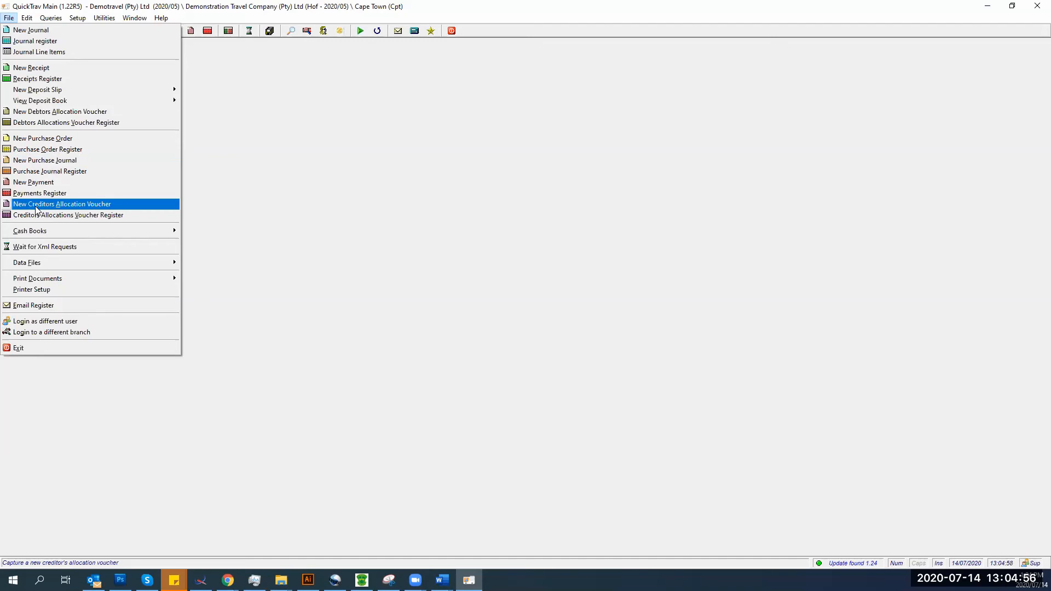
# - Start a new debtors allocation voucher, enter the preparing consultant and load Magic Cleaning Inc's debtor account
pyautogui.click(52, 107)
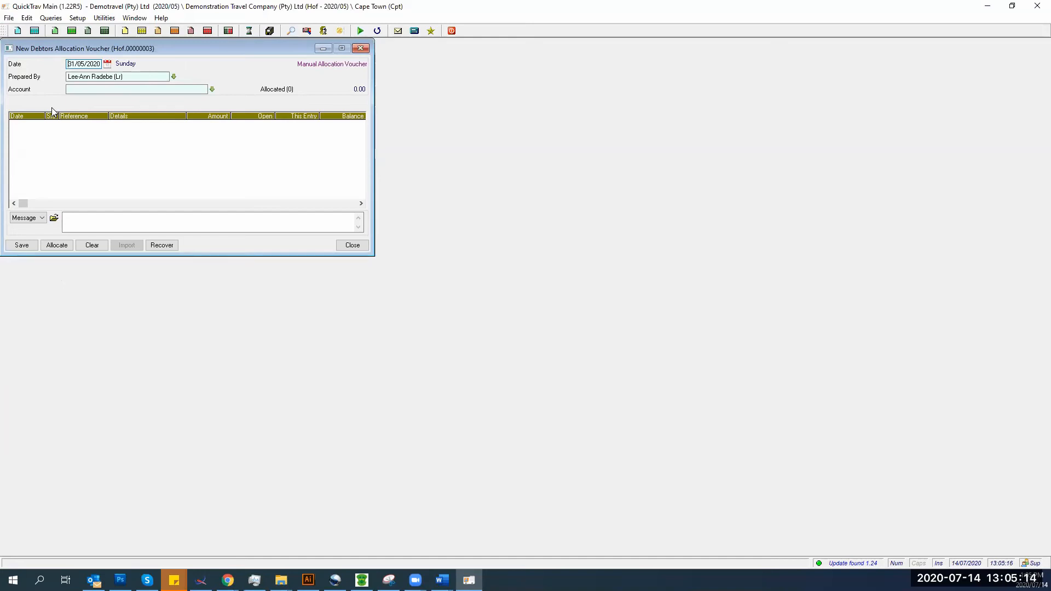
pyautogui.press('Tab')
pyautogui.write('d')
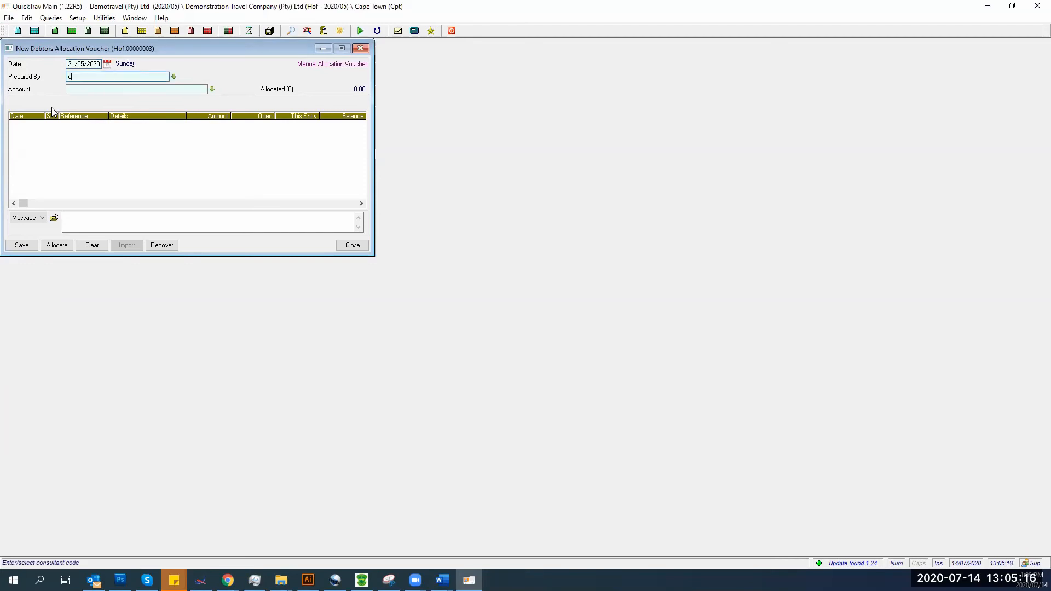
pyautogui.write('z')
pyautogui.press('Tab')
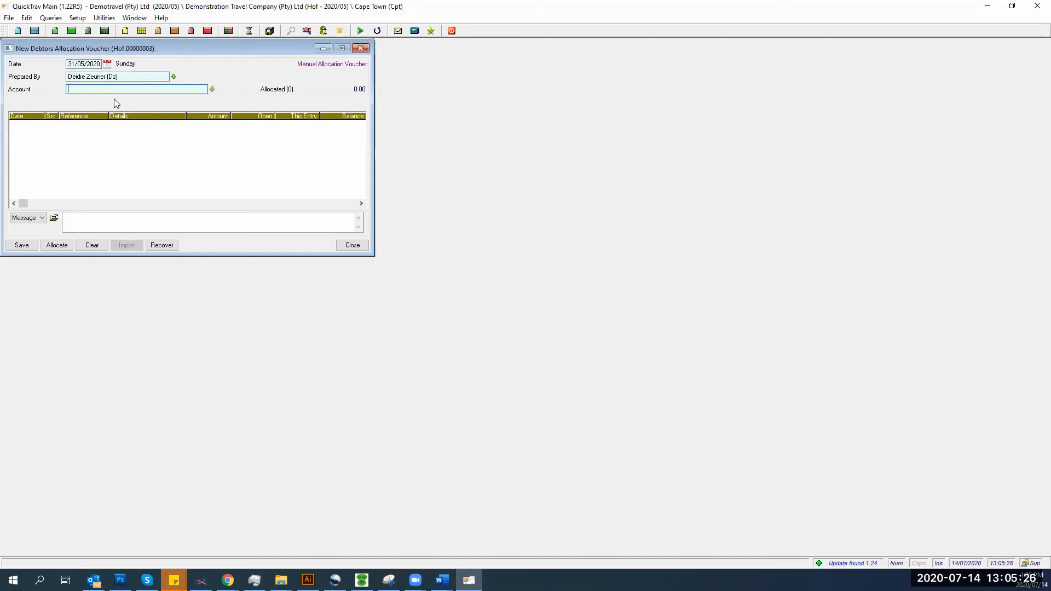
pyautogui.write('d28')
pyautogui.press('Tab')
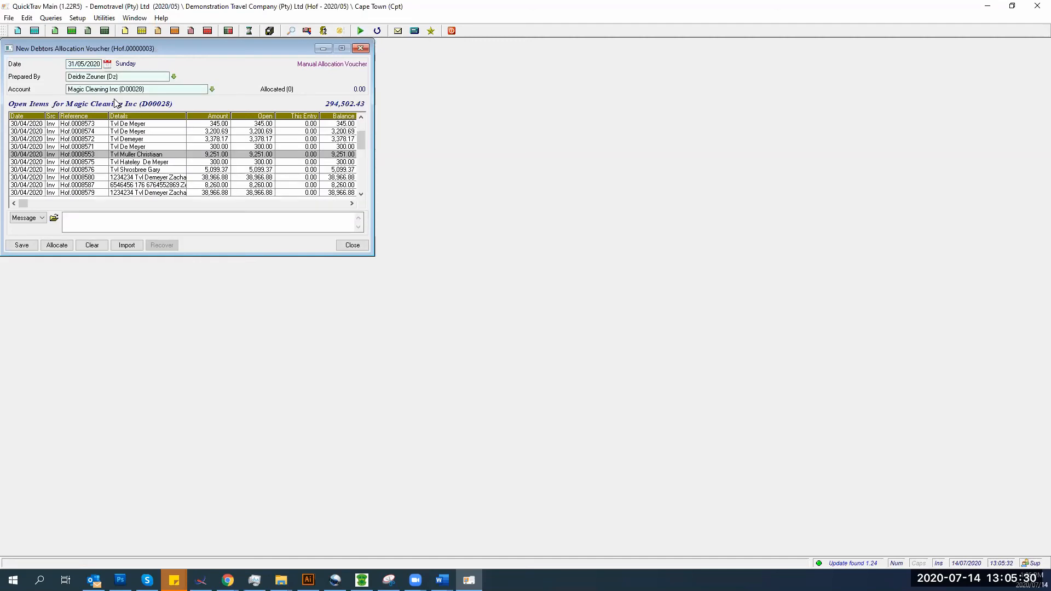
# - Select the first open invoice and scroll through the voucher's open items
pyautogui.click(361, 131)
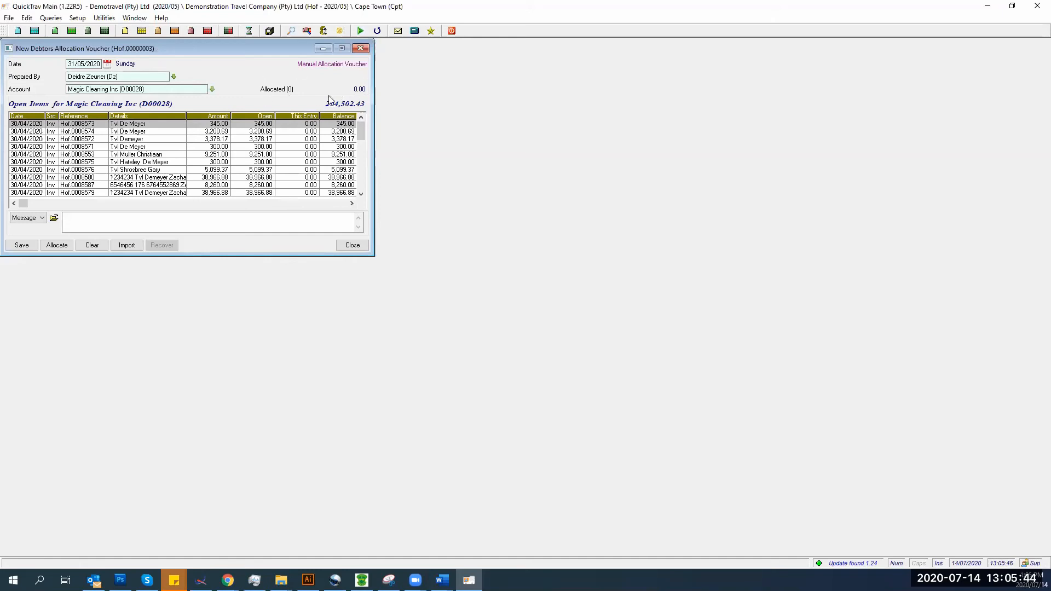
pyautogui.scroll(-10, 228, 184)
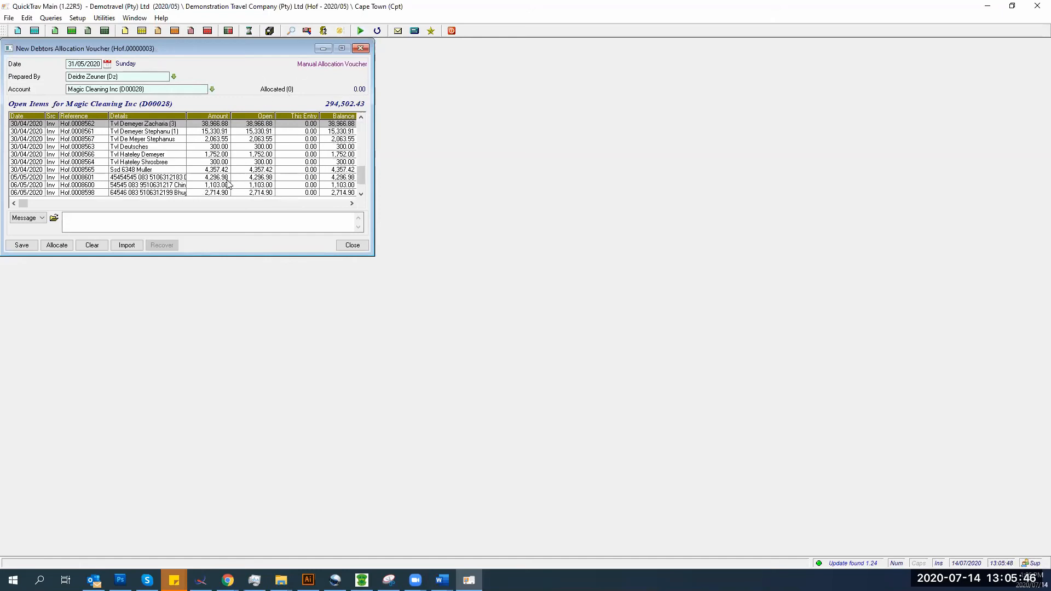
pyautogui.scroll(10, 230, 178)
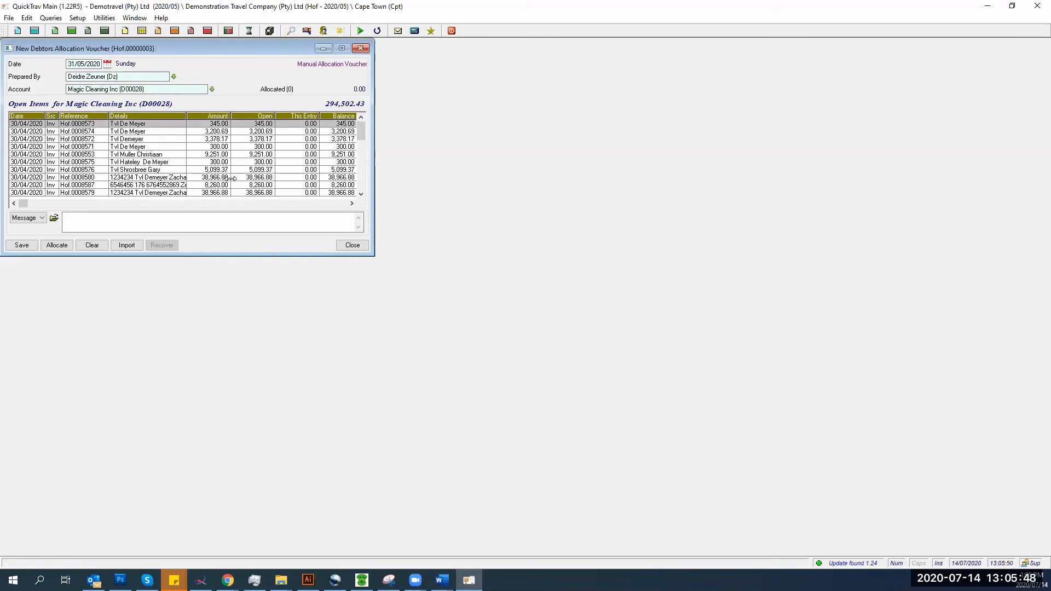
# - Start a new receipt and move its window beside the allocation voucher
pyautogui.click(10, 19)
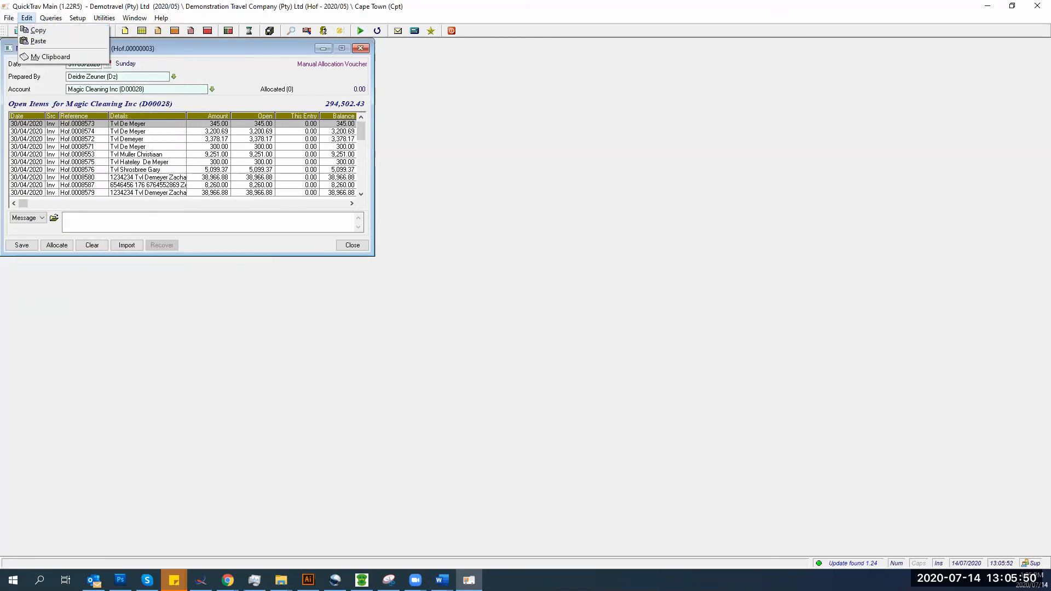
pyautogui.moveTo(8, 19)
pyautogui.click(16, 68)
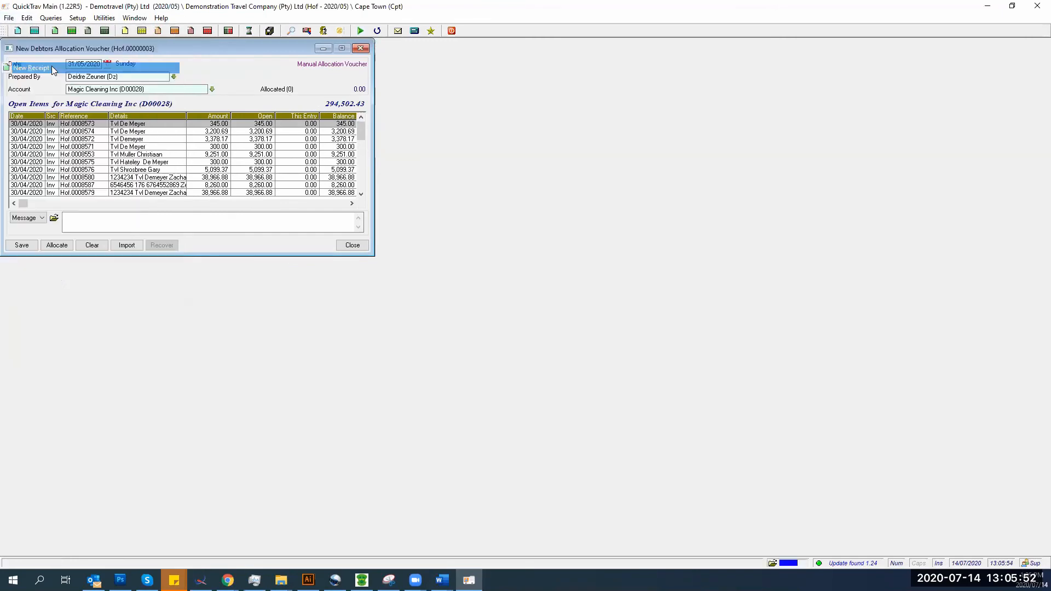
pyautogui.moveTo(223, 56); pyautogui.dragTo(589, 65)
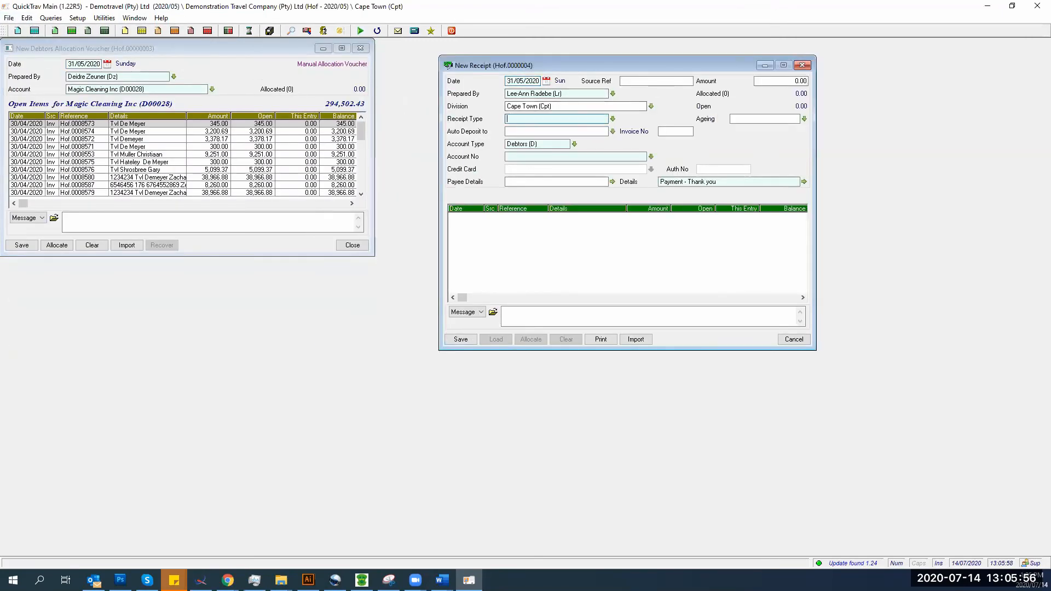
# - Set the receipt type to EFT and load Magic Cleaning Inc's debtor account
pyautogui.write('eft')
pyautogui.press('Tab')
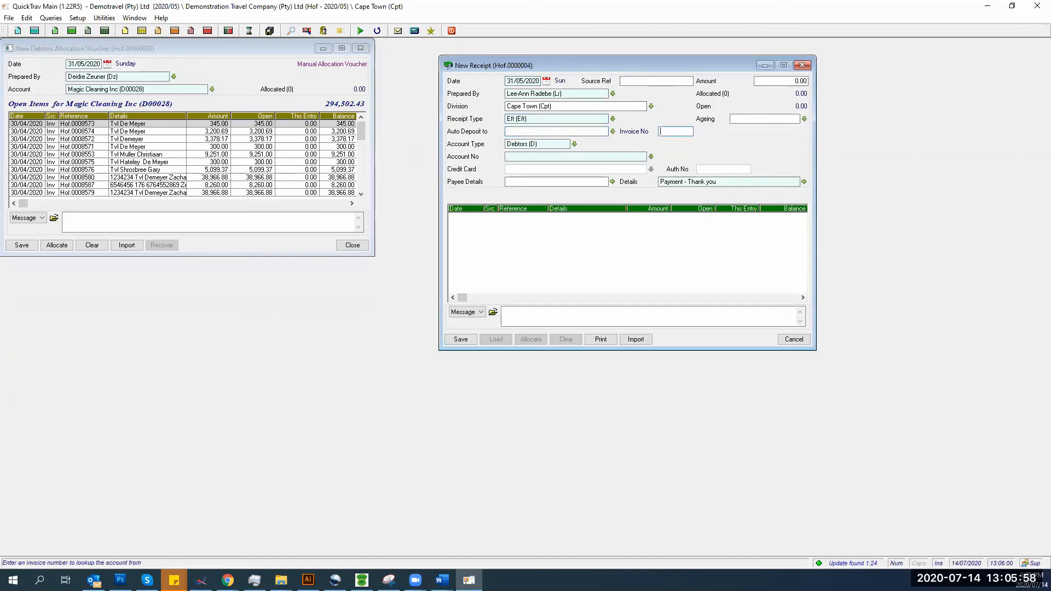
pyautogui.press('Tab')
pyautogui.press('Tab')
pyautogui.write('d28')
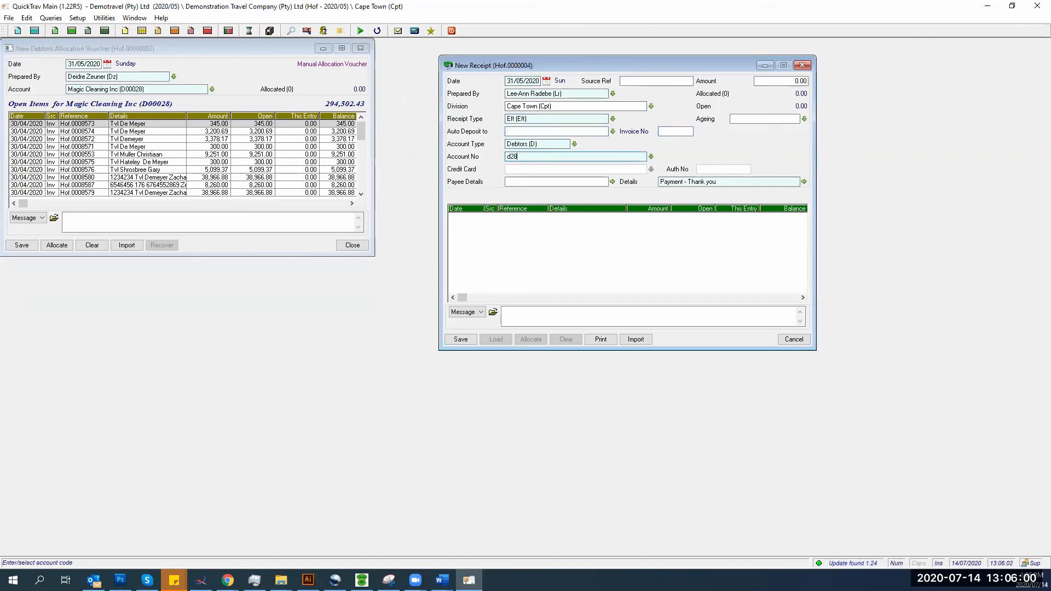
pyautogui.press('Tab')
pyautogui.press('Return')
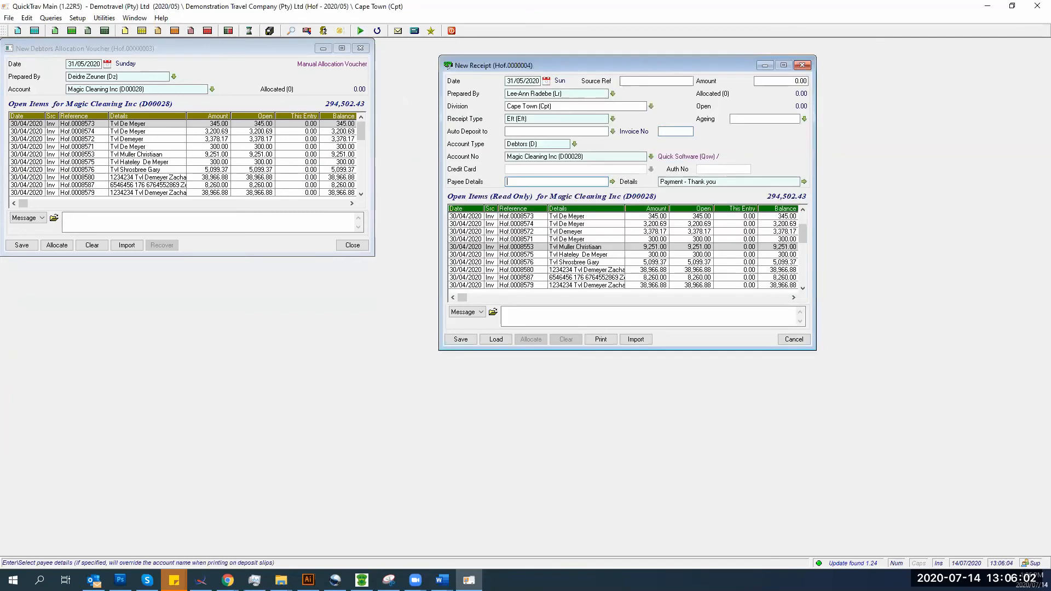
# - Enter the 104,502.04 receipt amount and save the receipt as closed
pyautogui.click(760, 81)
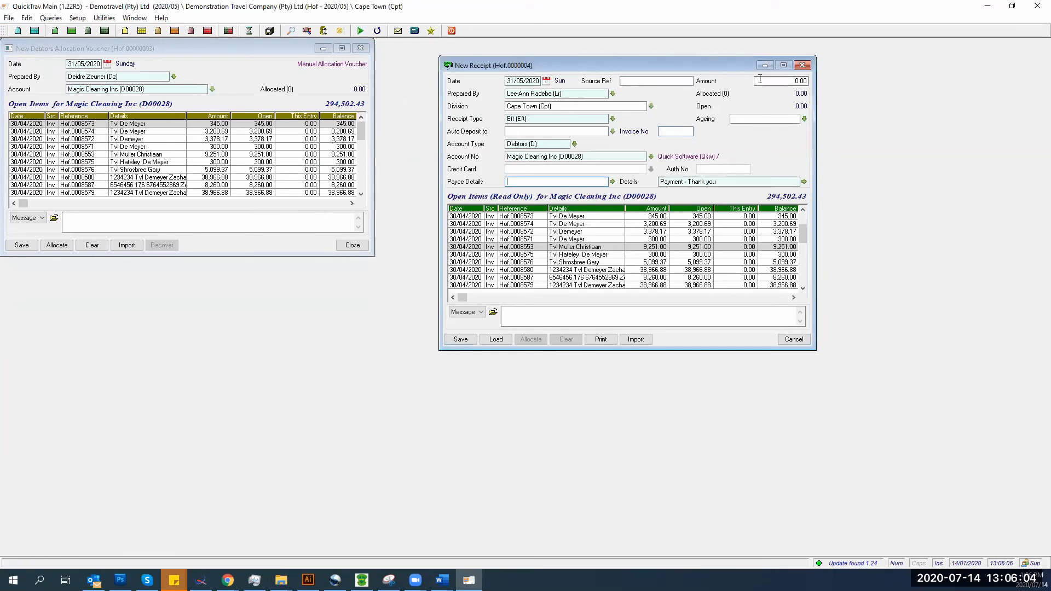
pyautogui.write('1')
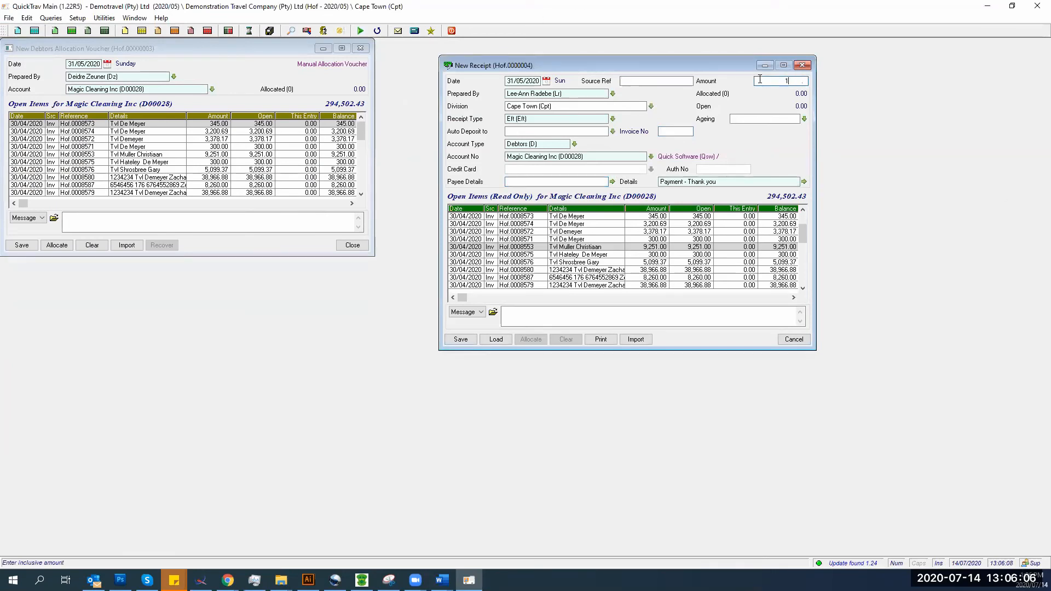
pyautogui.write('04502.04')
pyautogui.press('Tab')
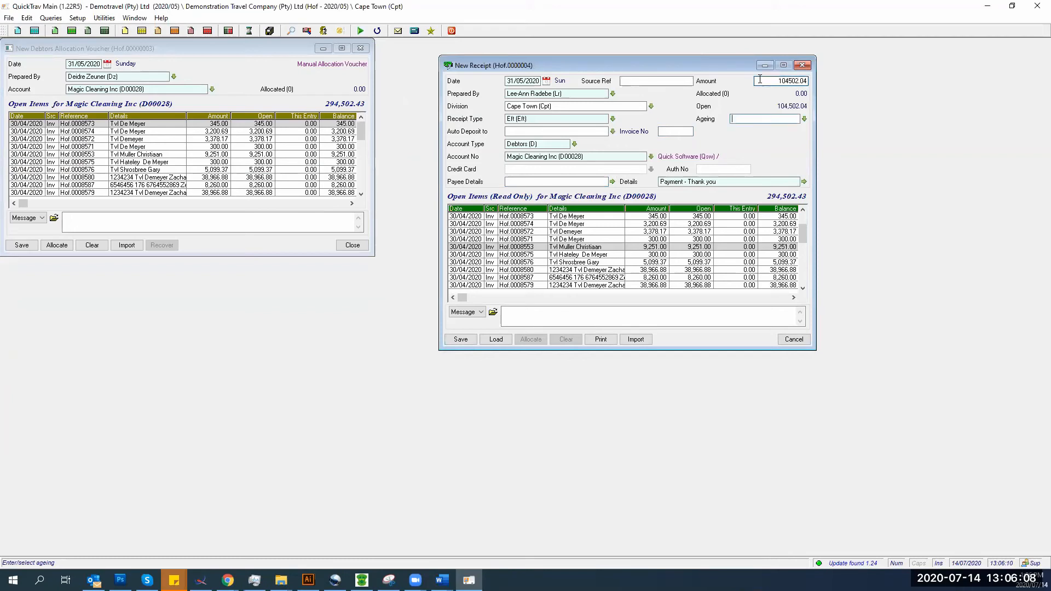
pyautogui.click(460, 339)
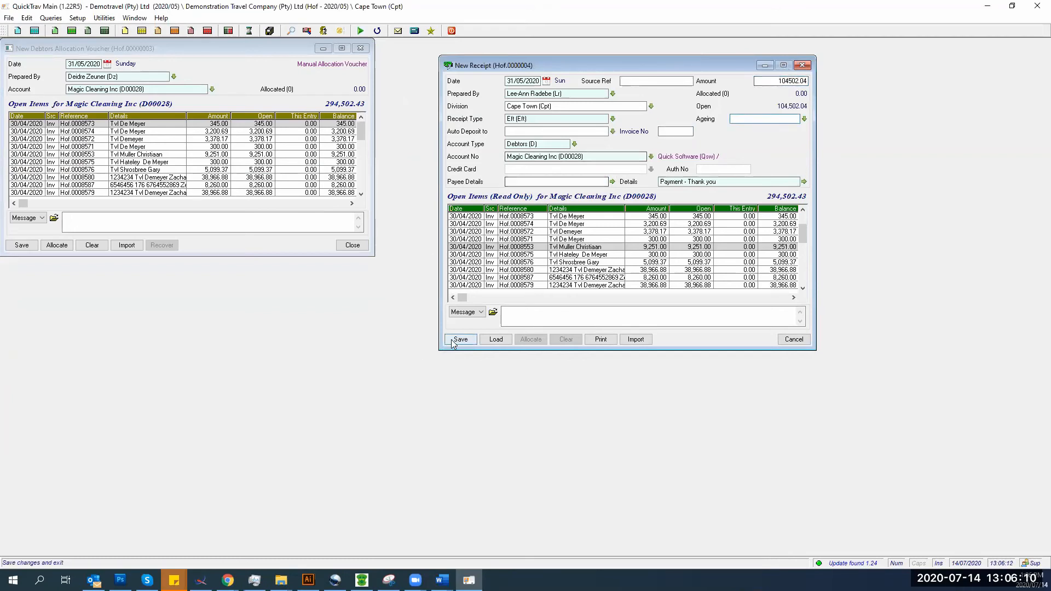
pyautogui.click(478, 307)
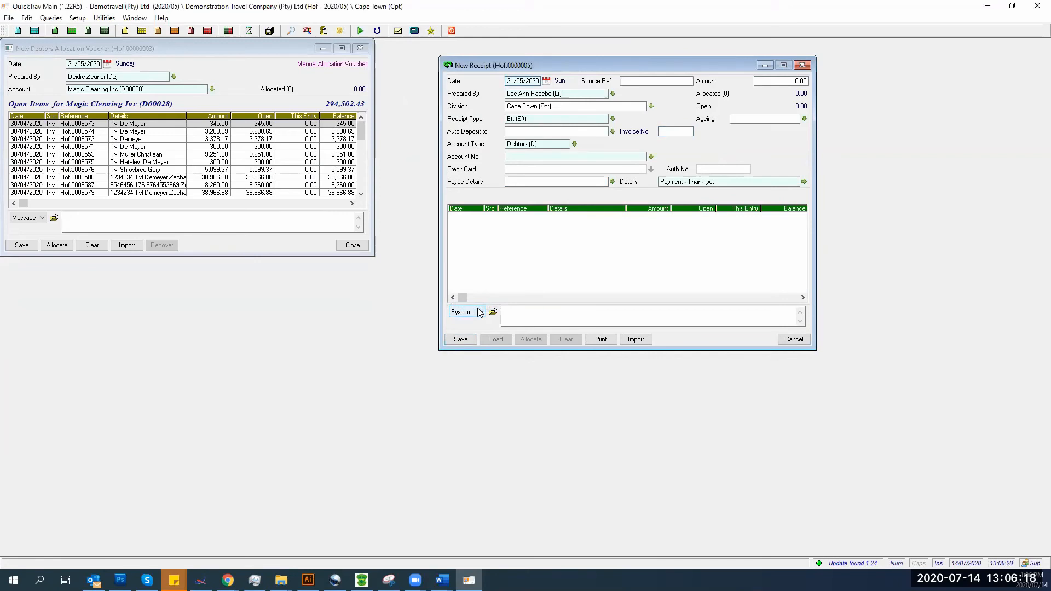
# - Close the blank receipt, clear all allocations on the old voucher and discard it
pyautogui.click(794, 340)
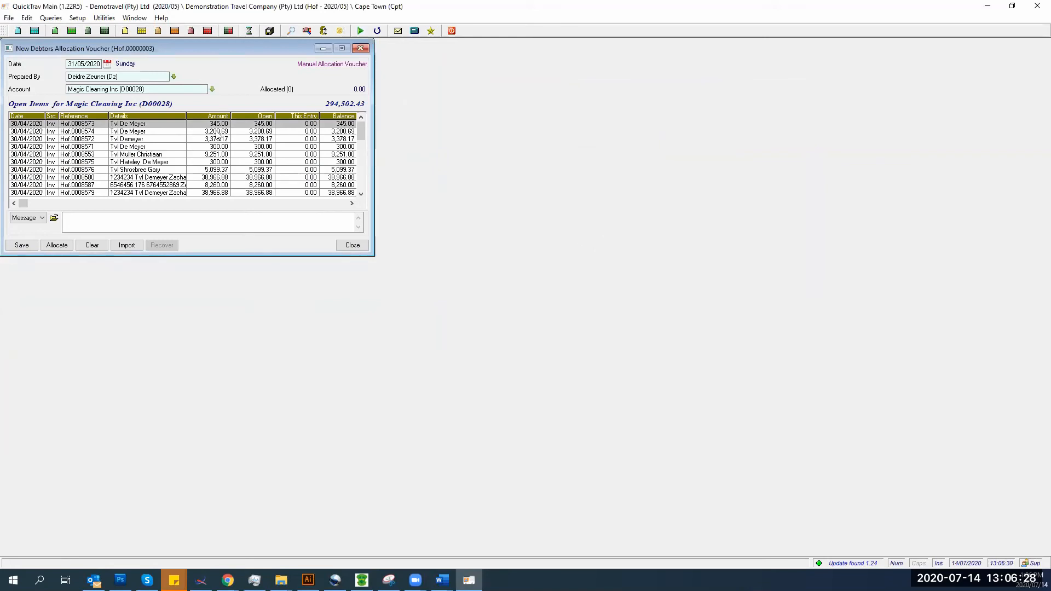
pyautogui.click(216, 146)
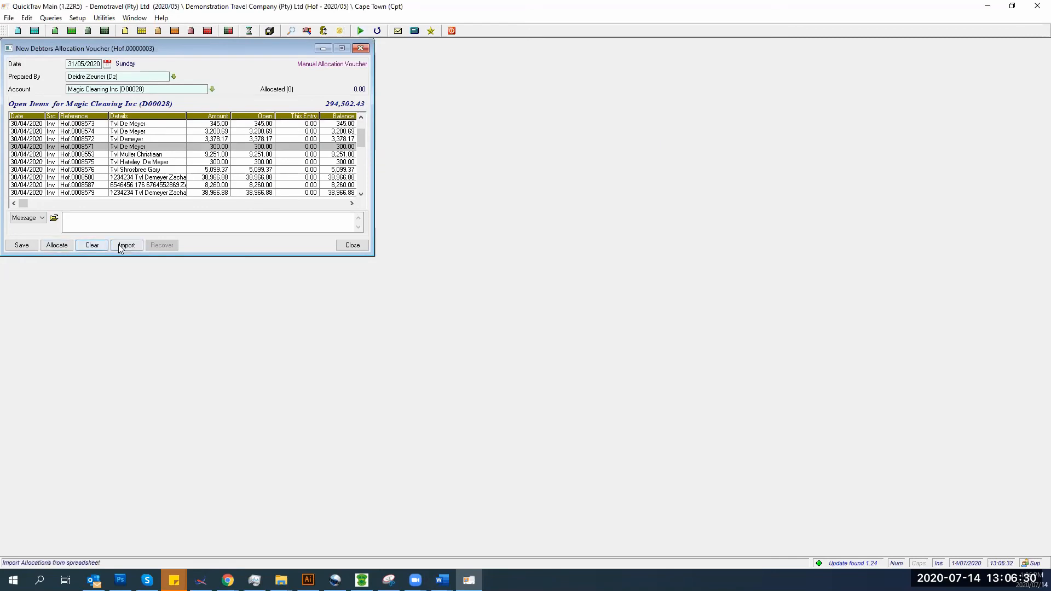
pyautogui.click(92, 245)
pyautogui.click(93, 215)
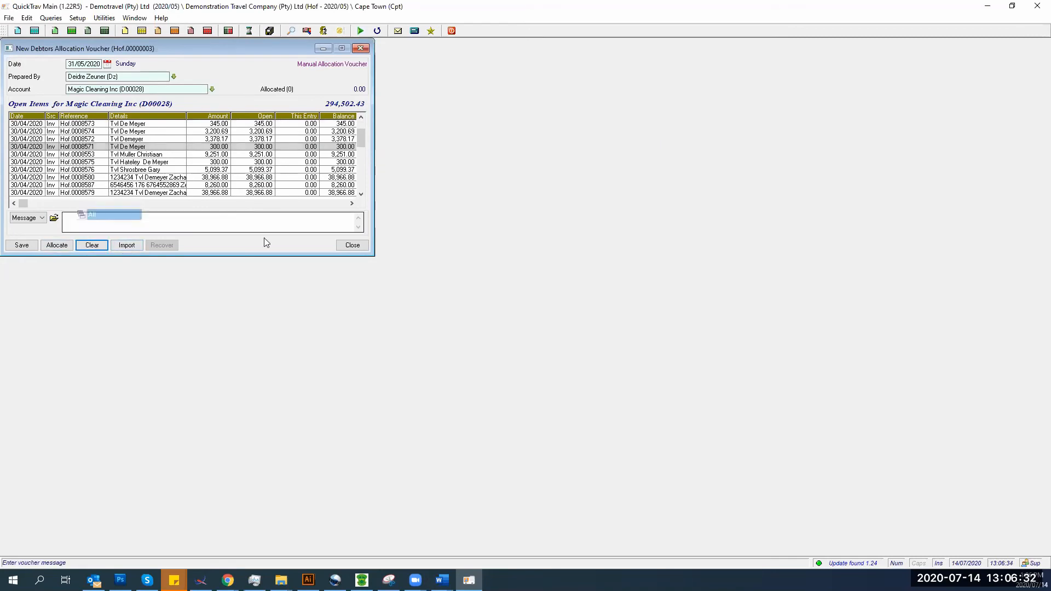
pyautogui.click(352, 245)
pyautogui.click(103, 170)
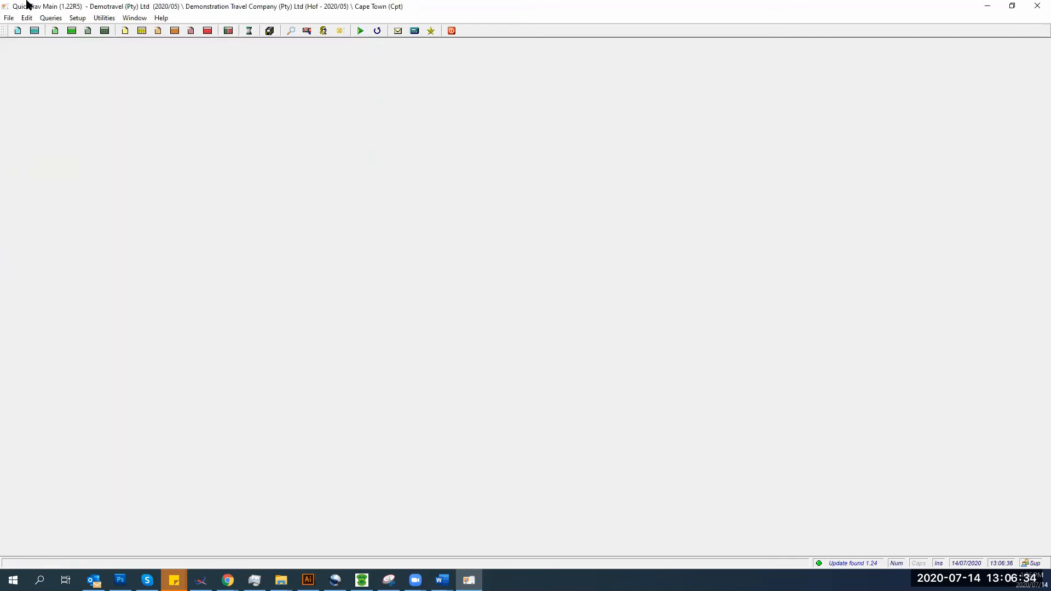
# - Start a new debtors allocation voucher for Magic Cleaning Inc, showing open items totalling 190,000.39
pyautogui.click(8, 17)
pyautogui.click(82, 111)
pyautogui.click(80, 94)
pyautogui.write('d28')
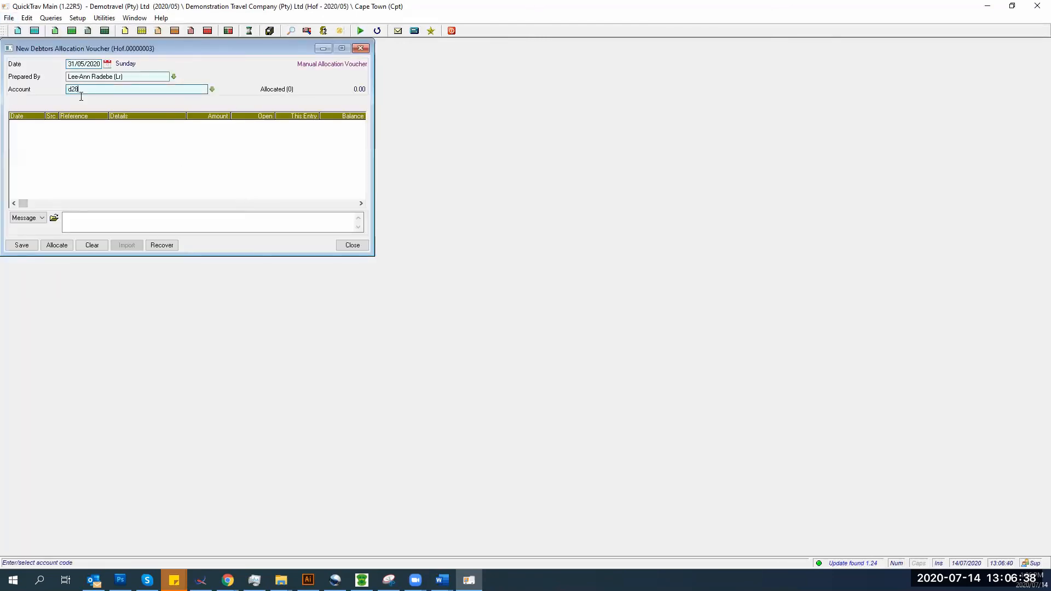
pyautogui.press('Tab')
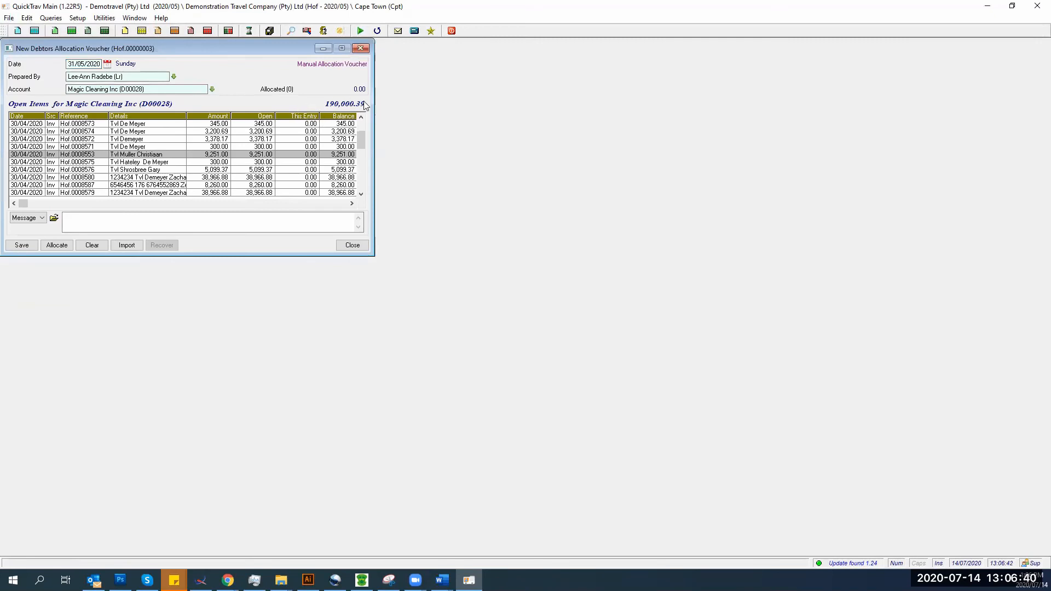
pyautogui.scroll(-5, 363, 155)
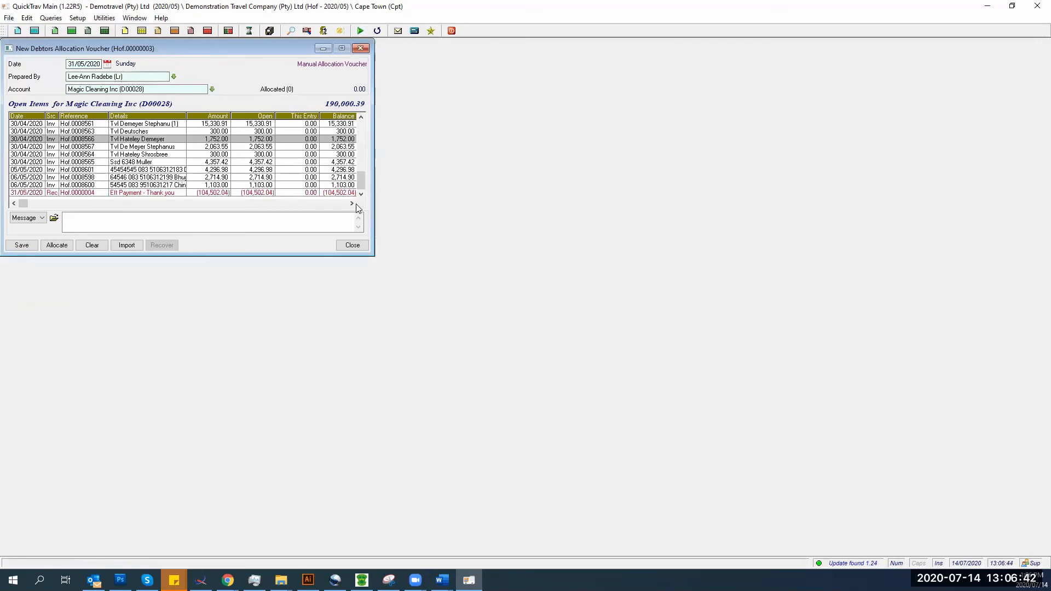
# - Allocate the full Eft Payment receipt on the voucher, then undo that allocation
pyautogui.click(295, 193)
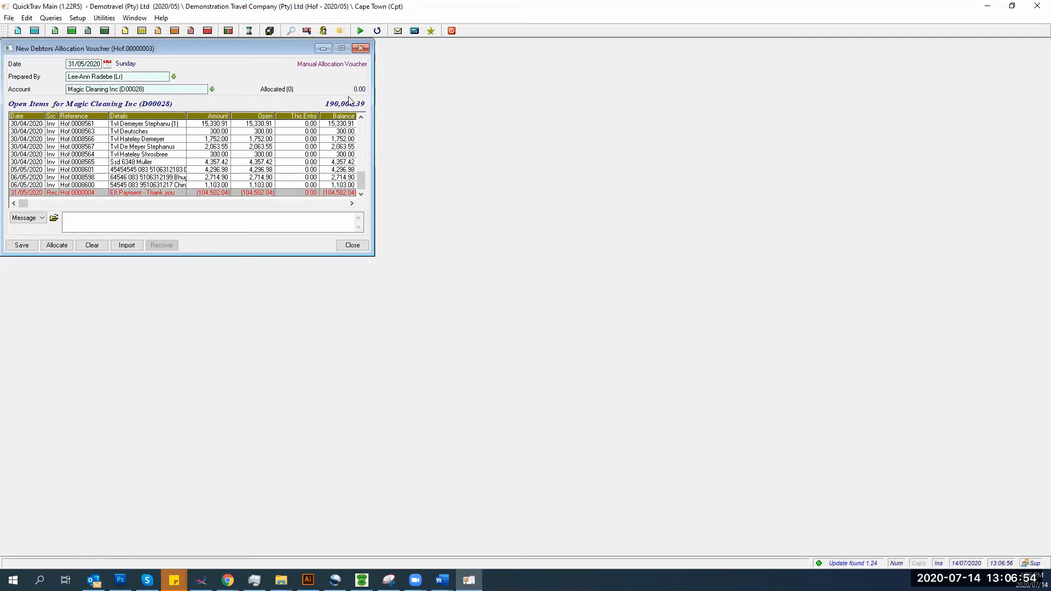
pyautogui.click(214, 230)
pyautogui.press('Insert')
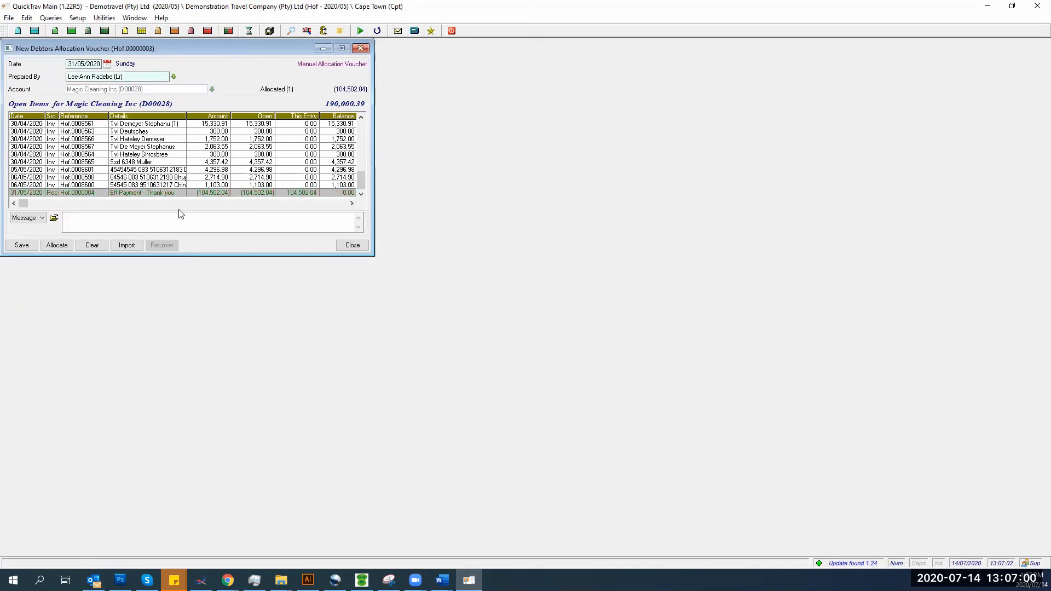
pyautogui.doubleClick(215, 196)
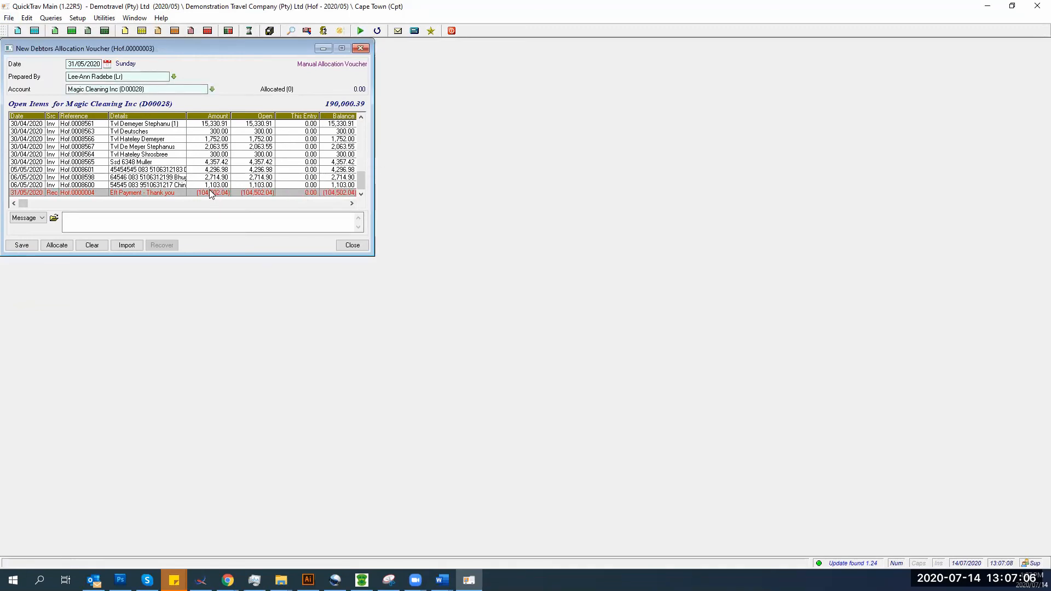
# - Check the allocation options and details, then allocate the full 104,502.04 Eft Payment receipt
pyautogui.click(56, 249)
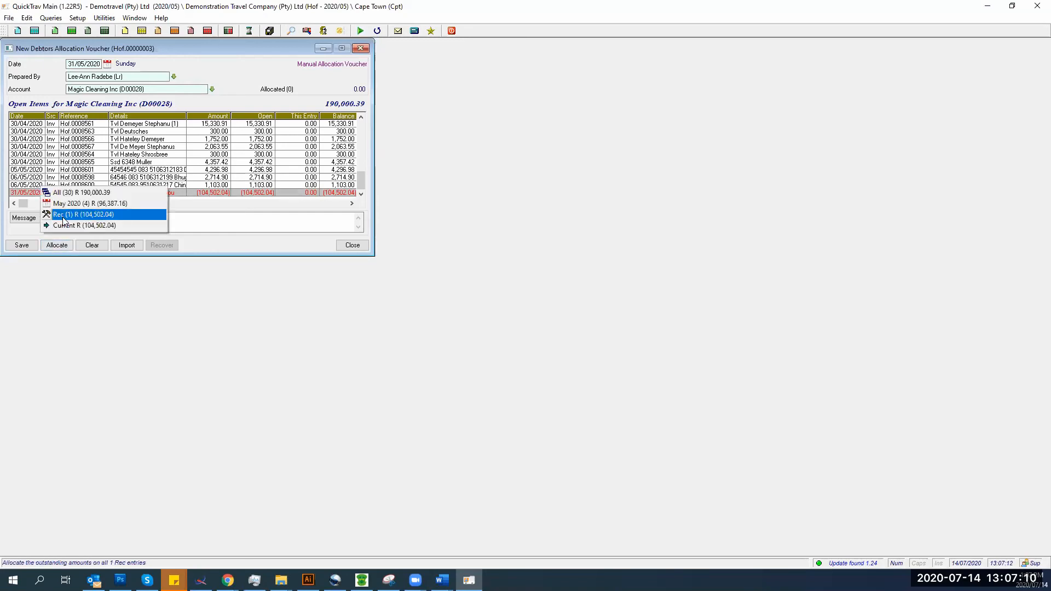
pyautogui.click(239, 305)
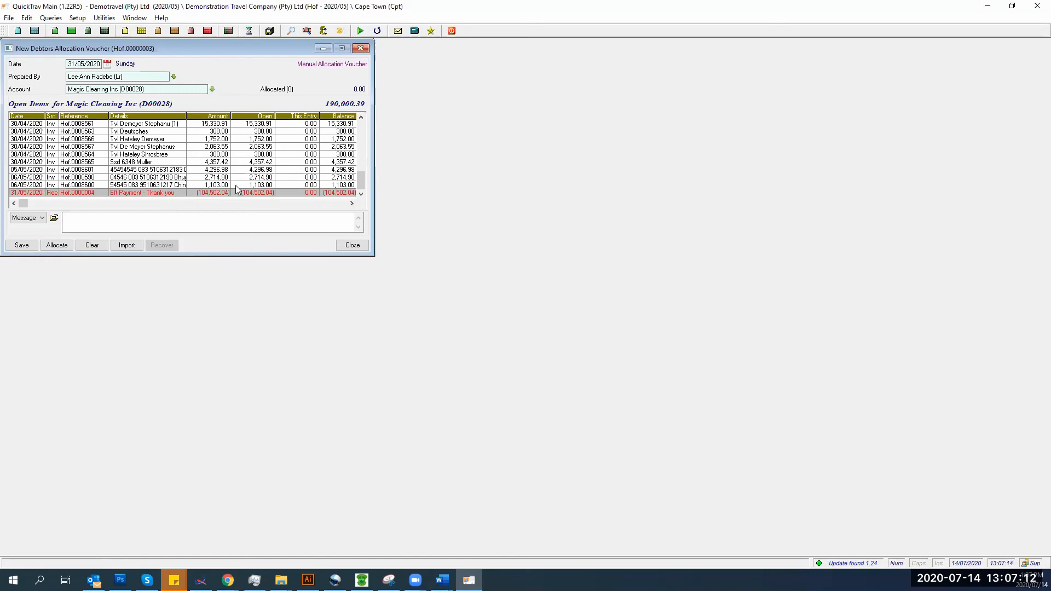
pyautogui.doubleClick(233, 192)
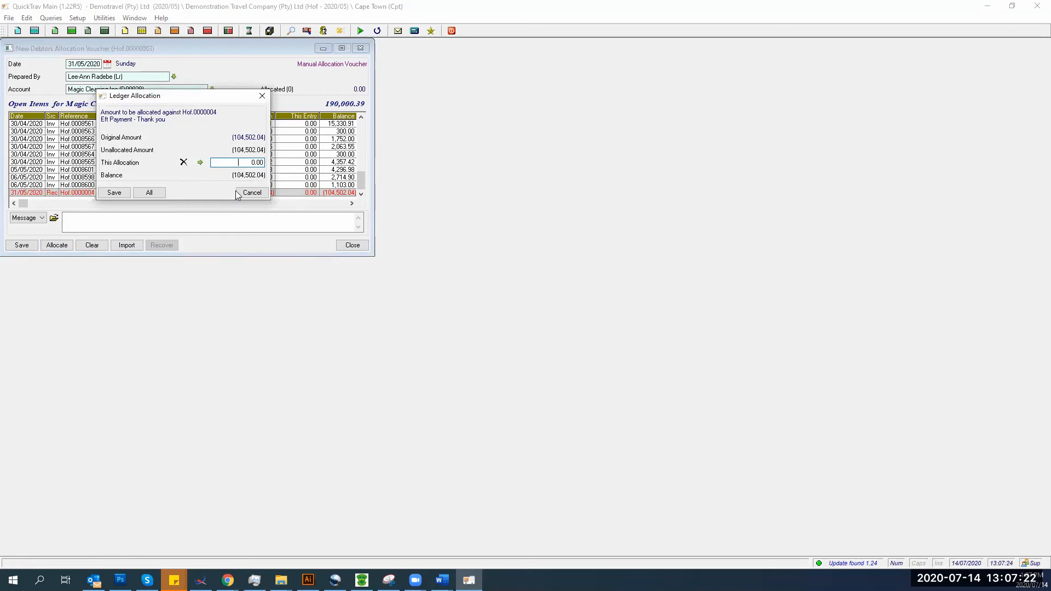
pyautogui.click(249, 193)
pyautogui.press('Insert')
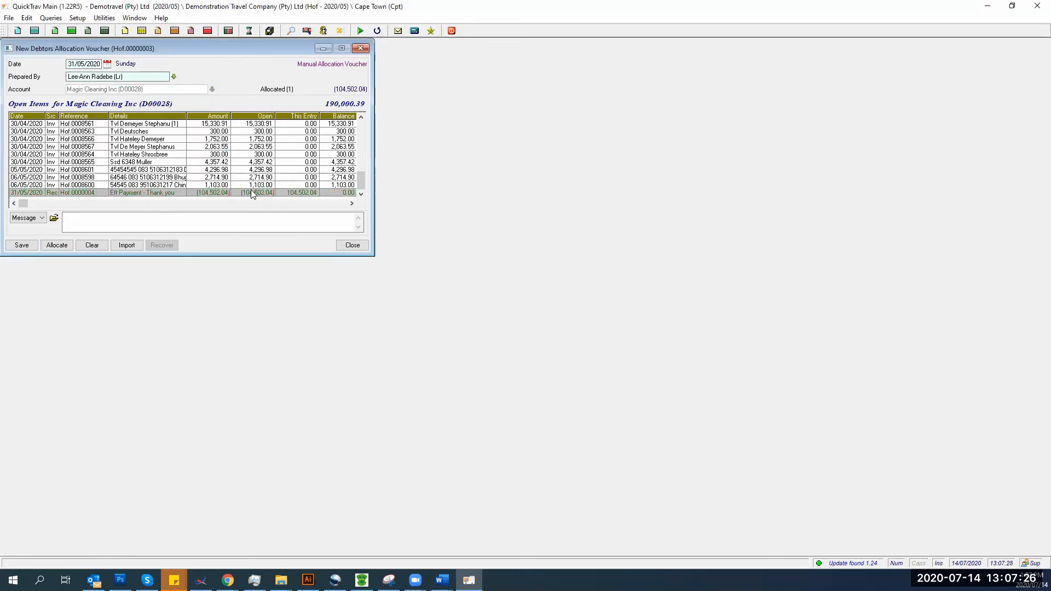
pyautogui.press('Home')
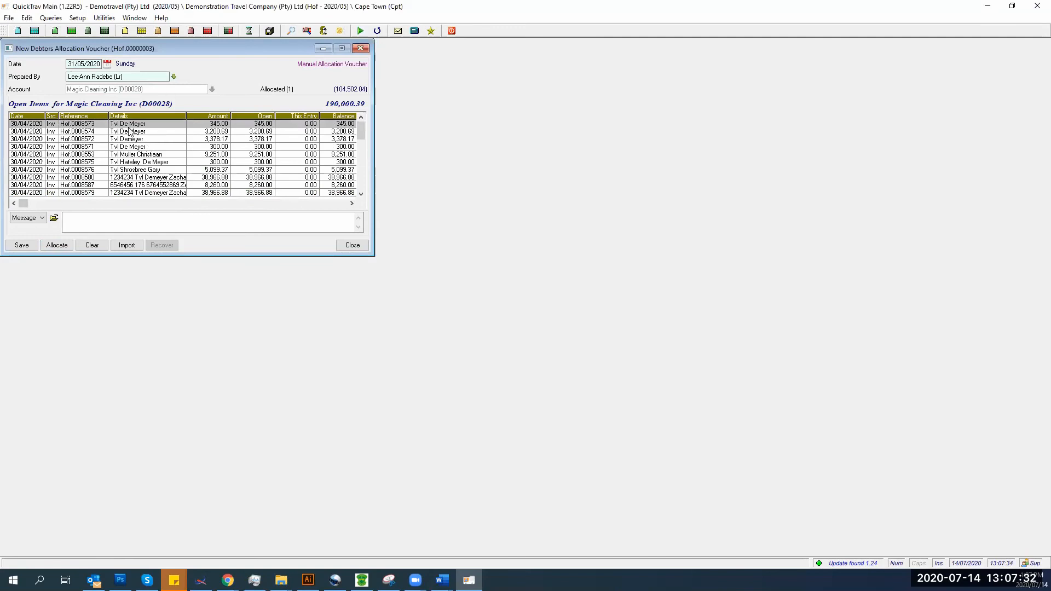
# - Allocate the first open invoices in the list against the EFT receipt
pyautogui.press('Insert')
pyautogui.press('Down')
pyautogui.press('Insert')
pyautogui.press('Down')
pyautogui.press('Insert')
pyautogui.press('Down')
pyautogui.press('Down')
pyautogui.press('Insert')
pyautogui.press('Down')
pyautogui.press('Insert')
pyautogui.press('Down')
pyautogui.press('Insert')
pyautogui.press('Down')
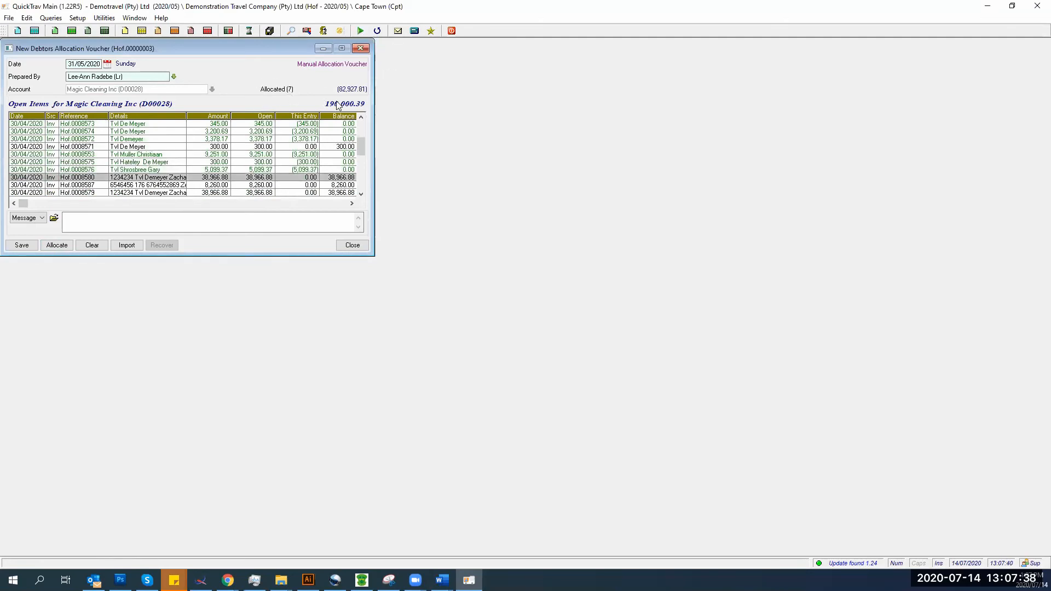
# - Allocate invoices Hof.0008571, Hof.0008580, Hof.0008587 and Hof.0008579, skip Hof.0008578, and apply the allocation
pyautogui.click(304, 146)
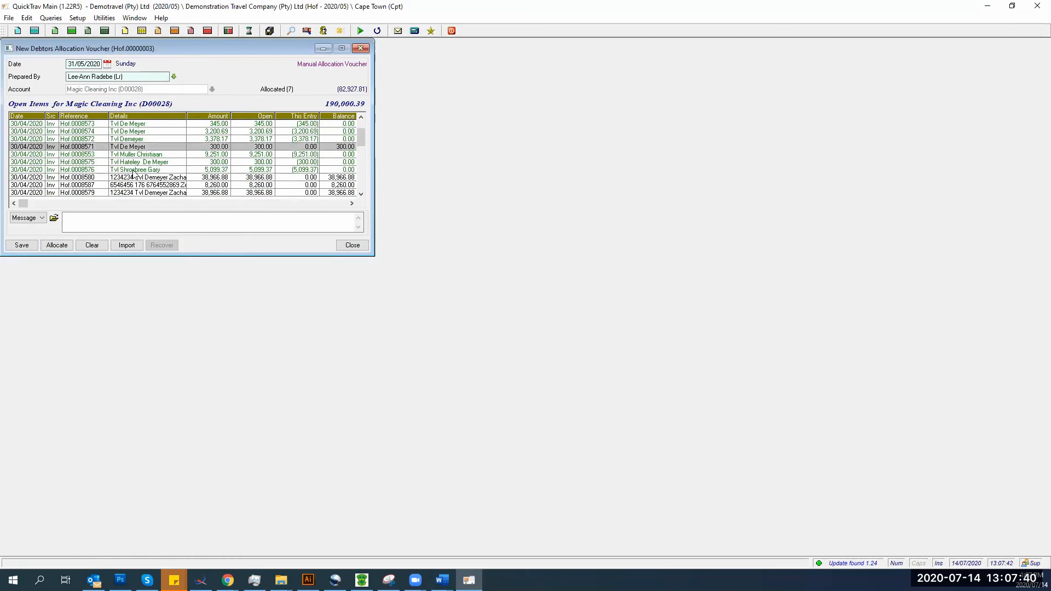
pyautogui.press('Insert')
pyautogui.press('Down')
pyautogui.press('Down')
pyautogui.press('Down')
pyautogui.press('Down')
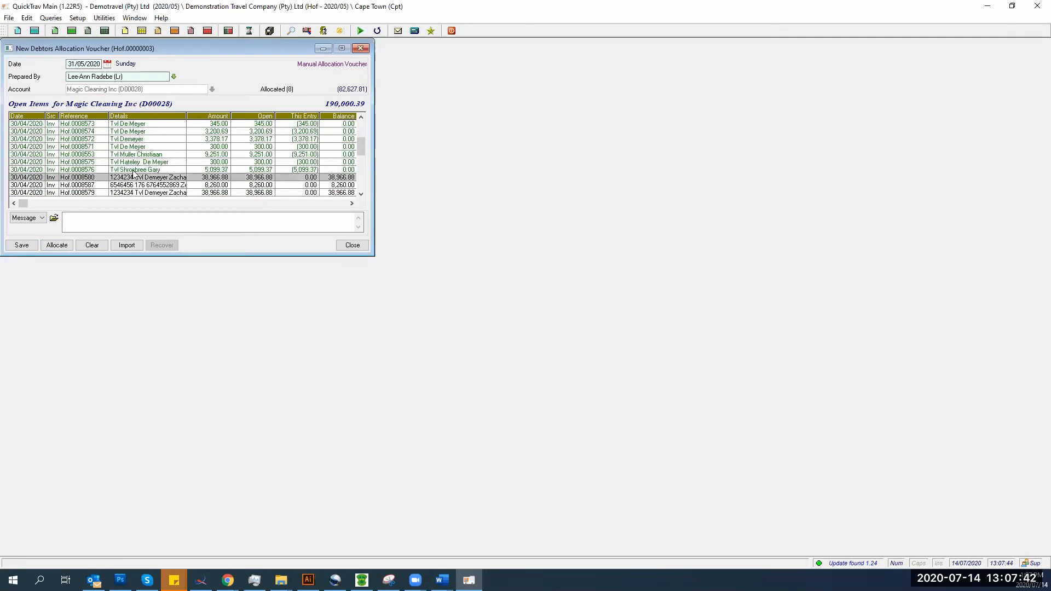
pyautogui.press('Insert')
pyautogui.press('Down')
pyautogui.press('Insert')
pyautogui.press('Down')
pyautogui.press('Insert')
pyautogui.press('Down')
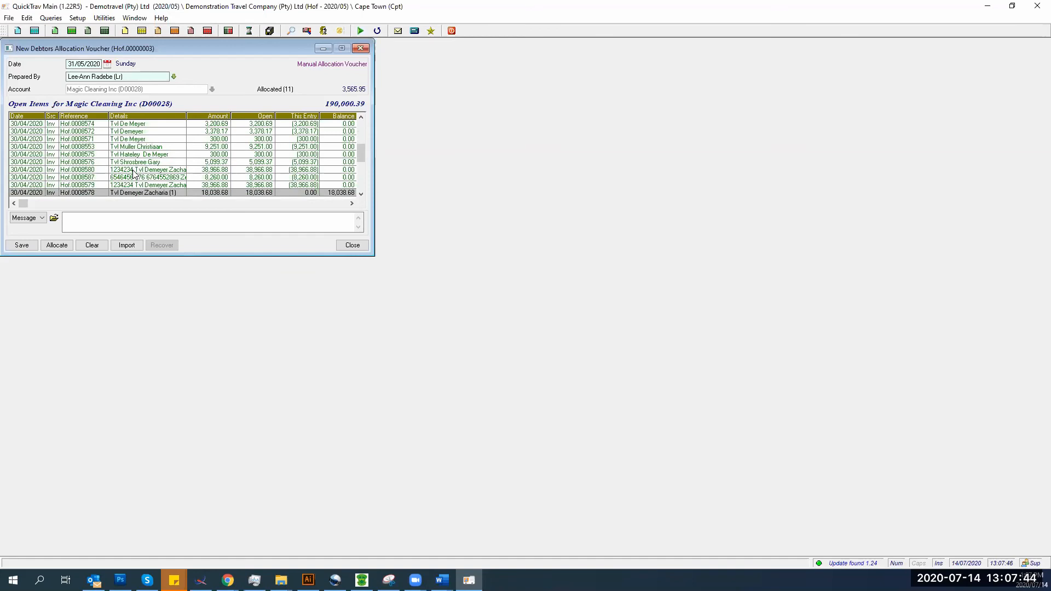
pyautogui.press('Down')
pyautogui.press('Down')
pyautogui.press('Down')
pyautogui.press('Up')
pyautogui.press('Up')
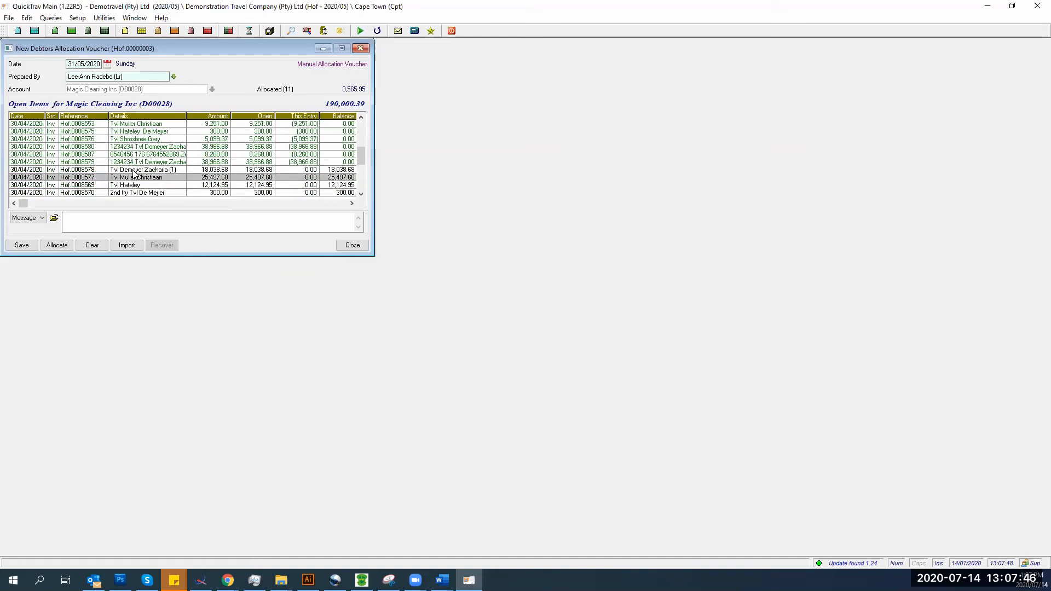
pyautogui.press('Up')
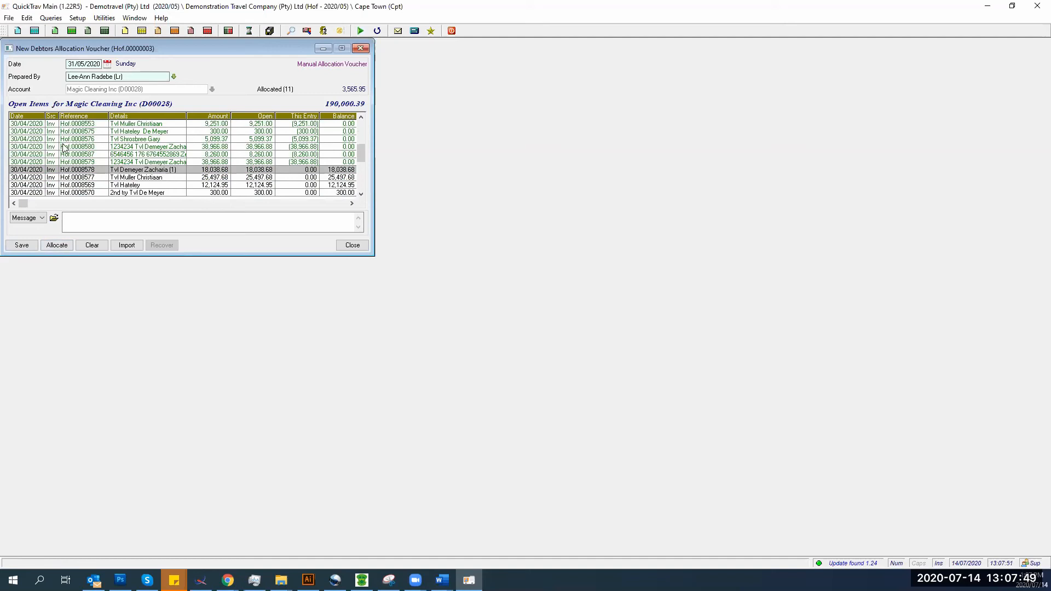
pyautogui.click(56, 246)
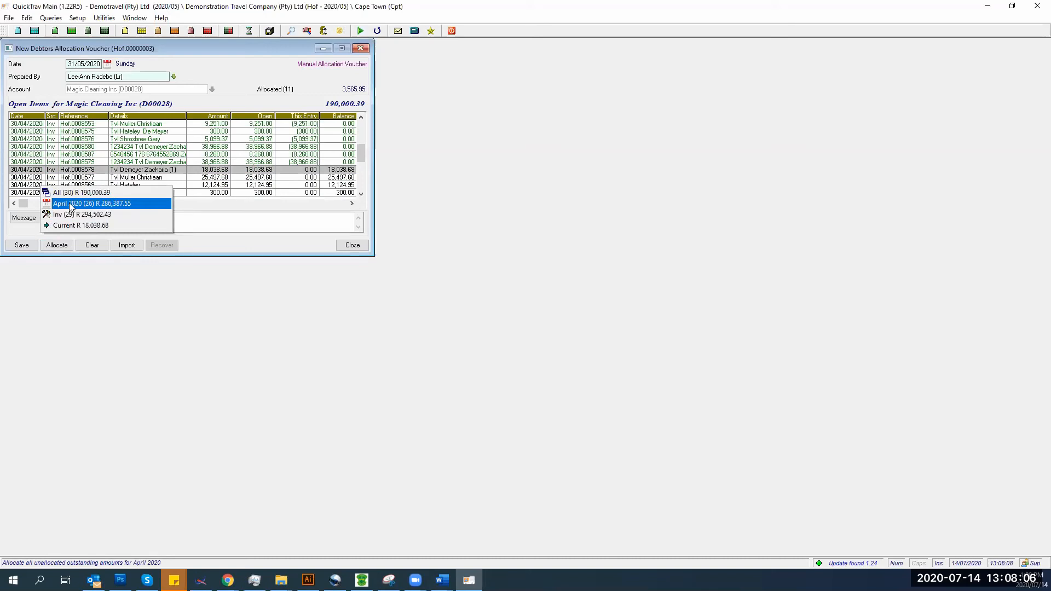
# - Allocate a partial 3,565.95 to invoice Hof.0008578 and save it
pyautogui.click(237, 166)
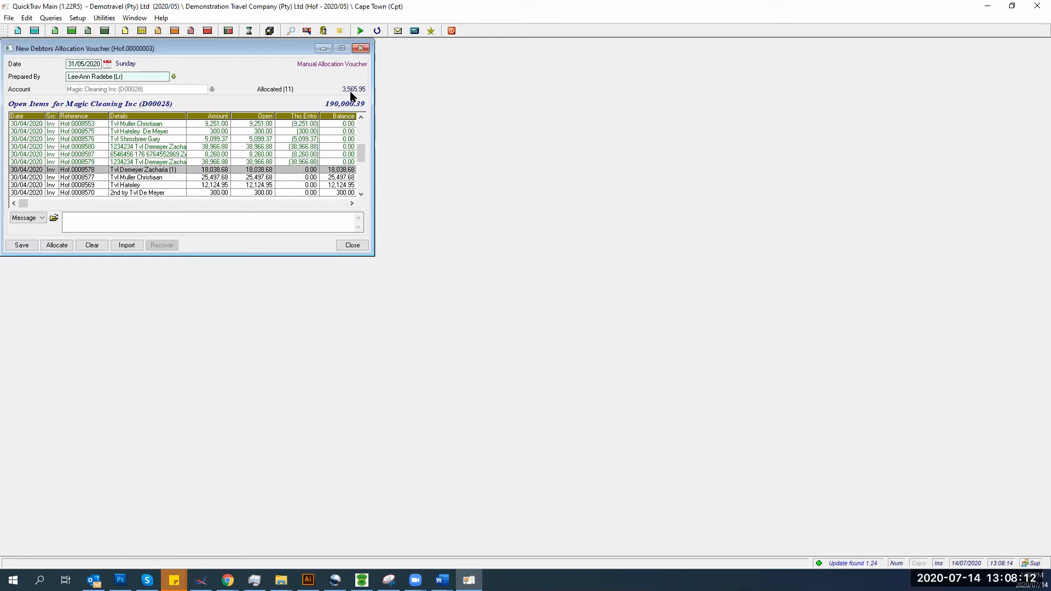
pyautogui.doubleClick(237, 174)
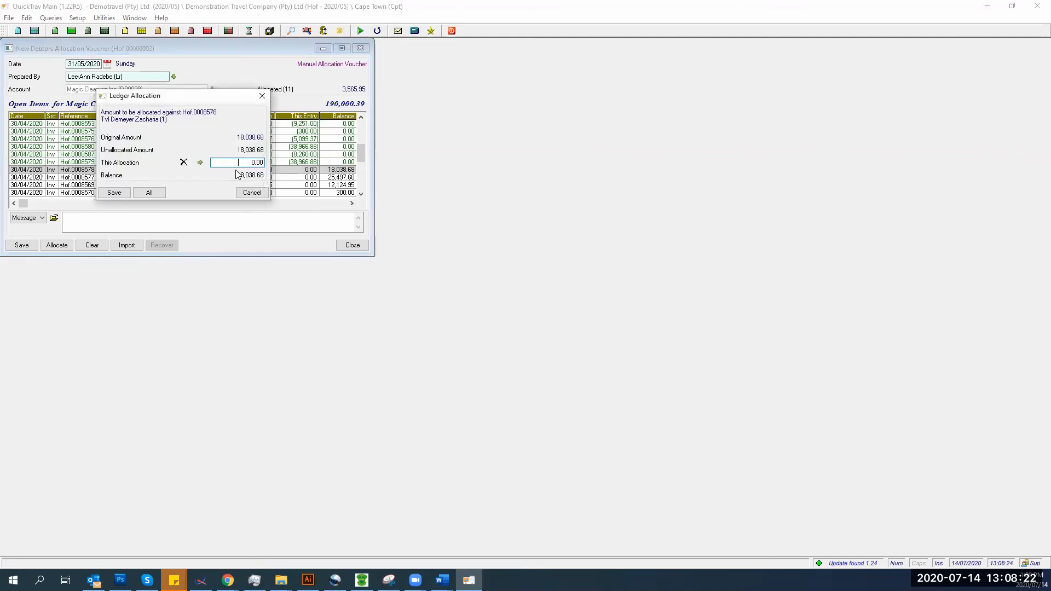
pyautogui.write('3565.95')
pyautogui.press('Tab')
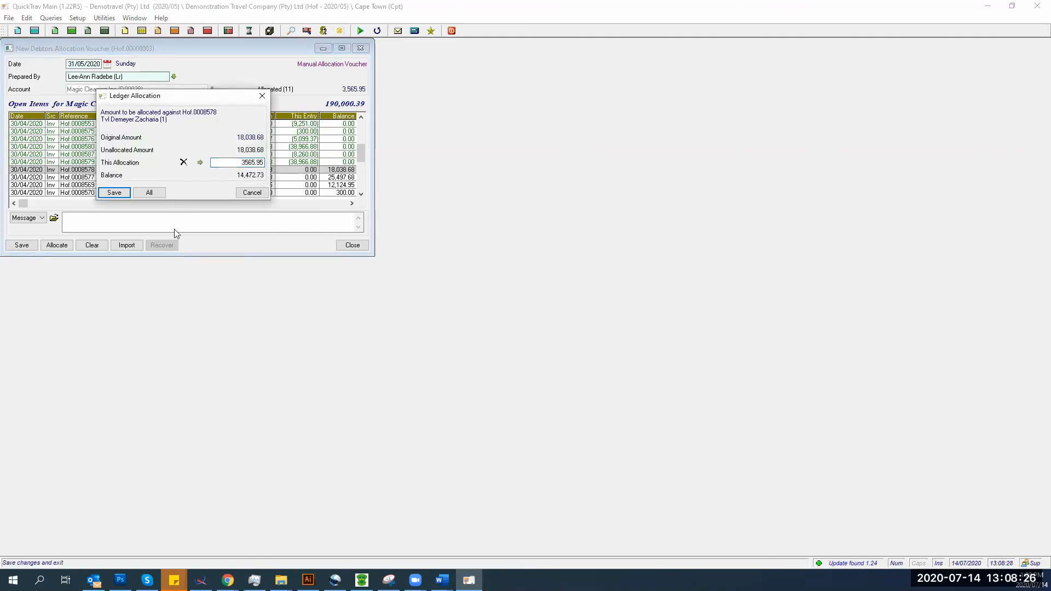
pyautogui.click(115, 194)
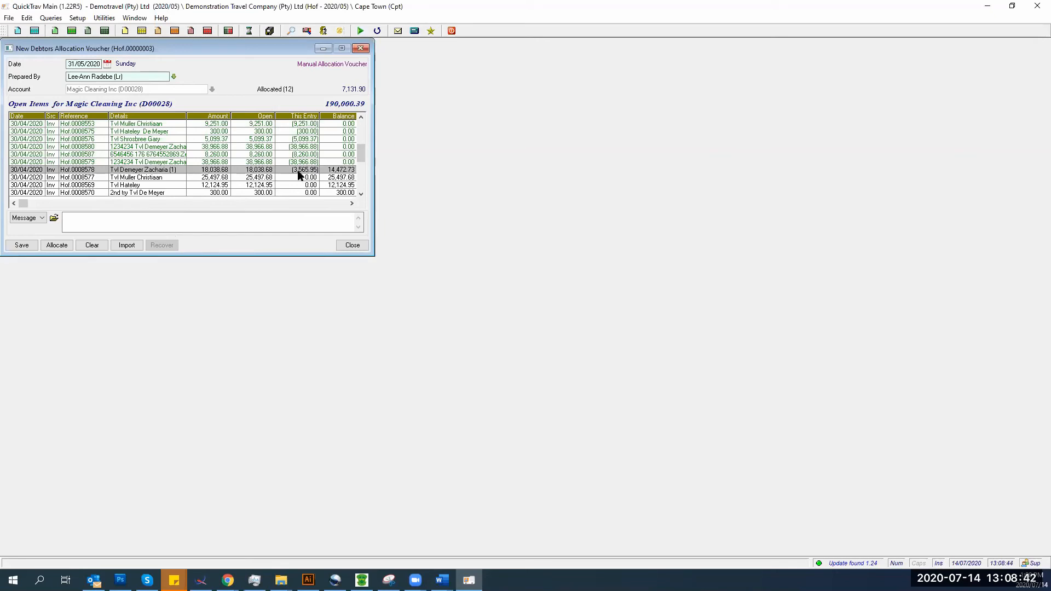
# - Clear the Hof.0008578 and Hof.0008579 allocations, then allocate 35,400.93 to Hof.0008579 and save
pyautogui.press('Insert')
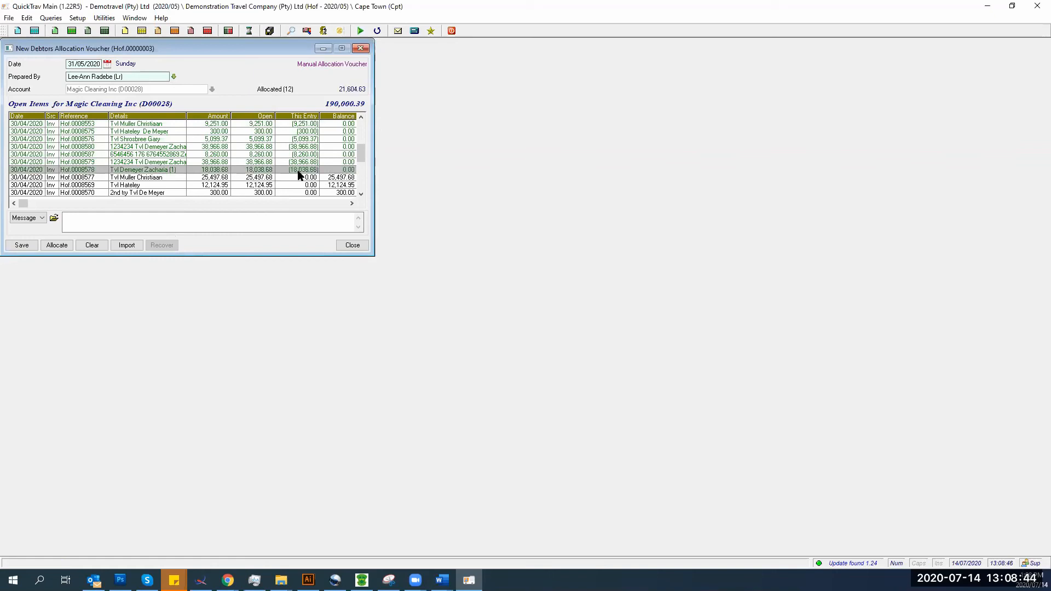
pyautogui.press('Down')
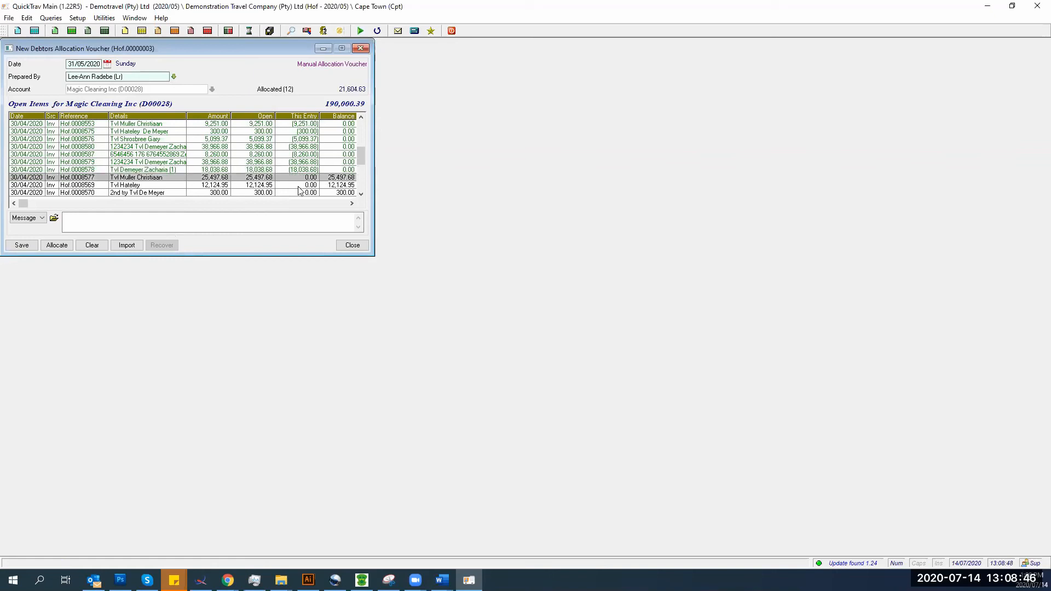
pyautogui.press('Up')
pyautogui.press('Delete')
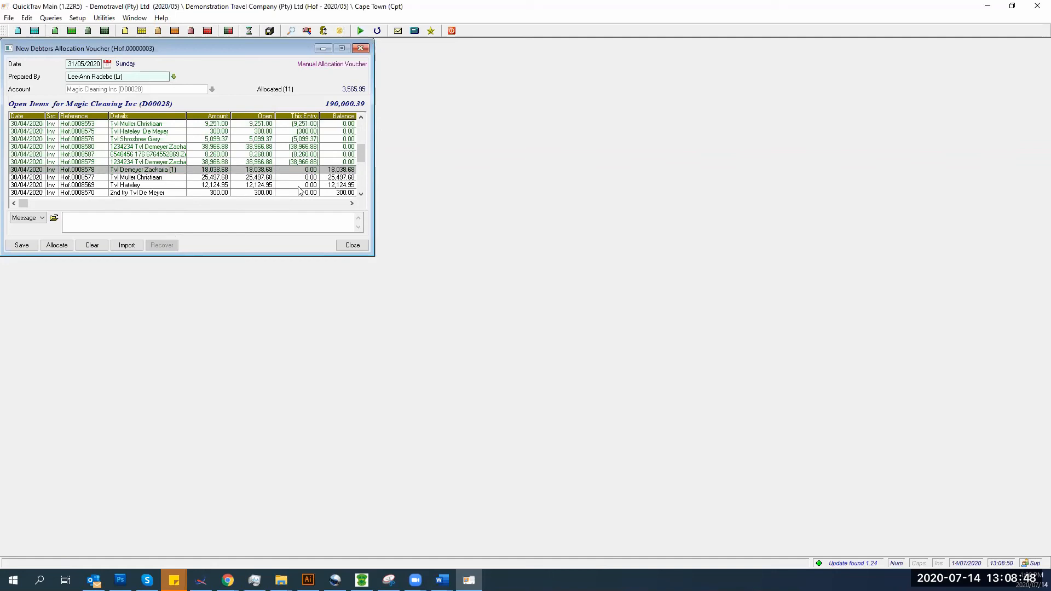
pyautogui.press('Up')
pyautogui.press('Delete')
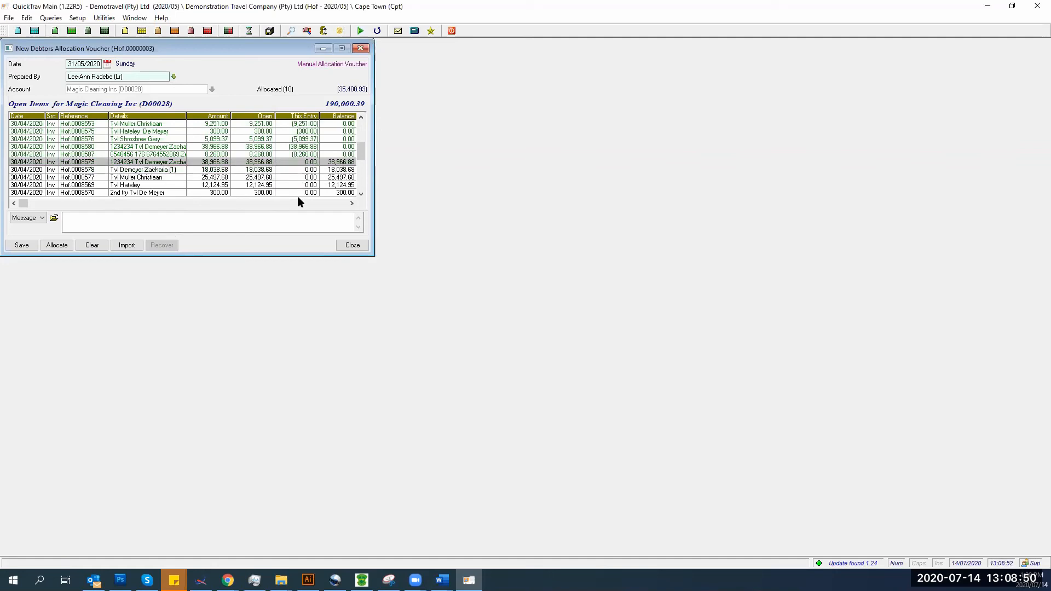
pyautogui.click(298, 163)
pyautogui.write('3')
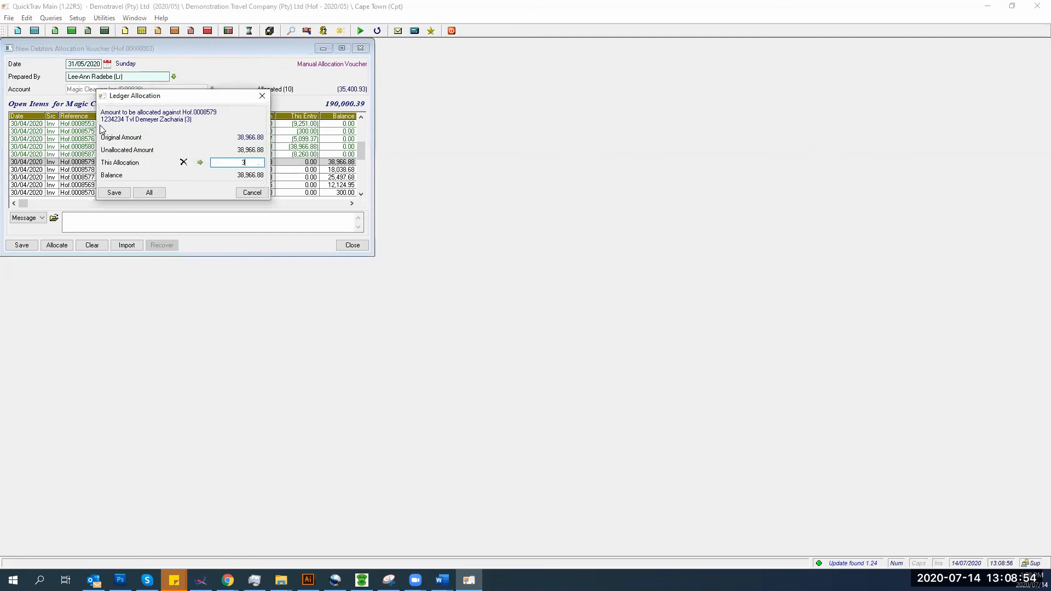
pyautogui.write('5400.93')
pyautogui.press('Tab')
pyautogui.click(111, 194)
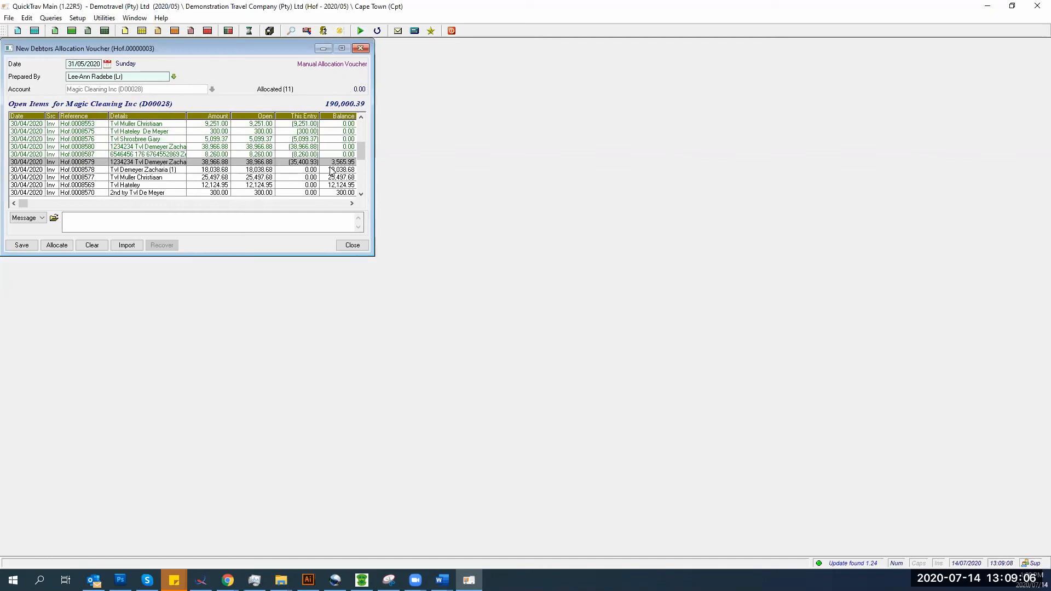
# - Remove the Hof.0008578 allocation after the unbalanced-allocations error and save the voucher as closed
pyautogui.click(330, 170)
pyautogui.press('Insert')
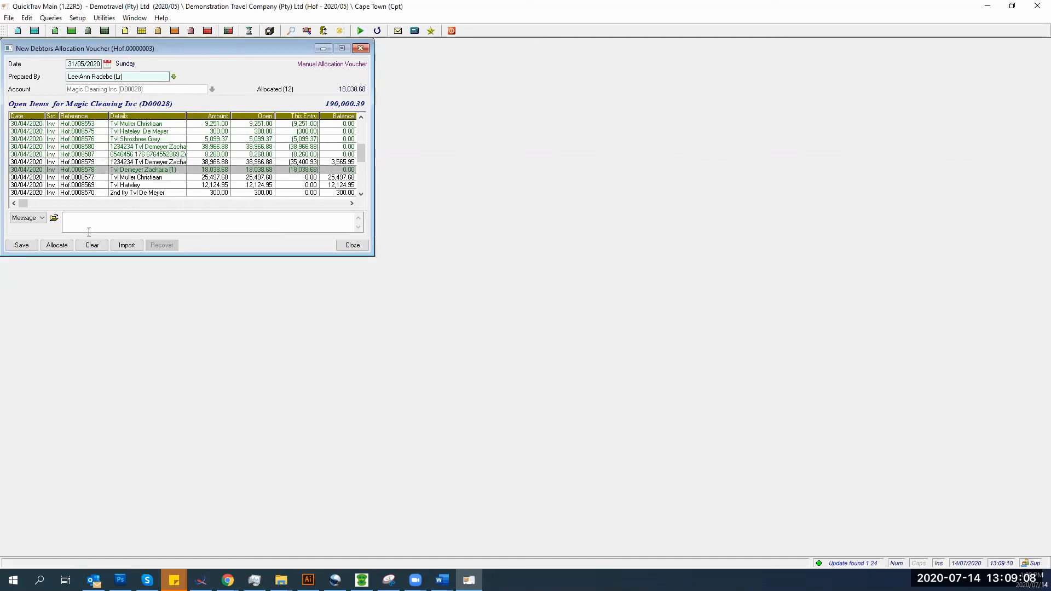
pyautogui.click(22, 246)
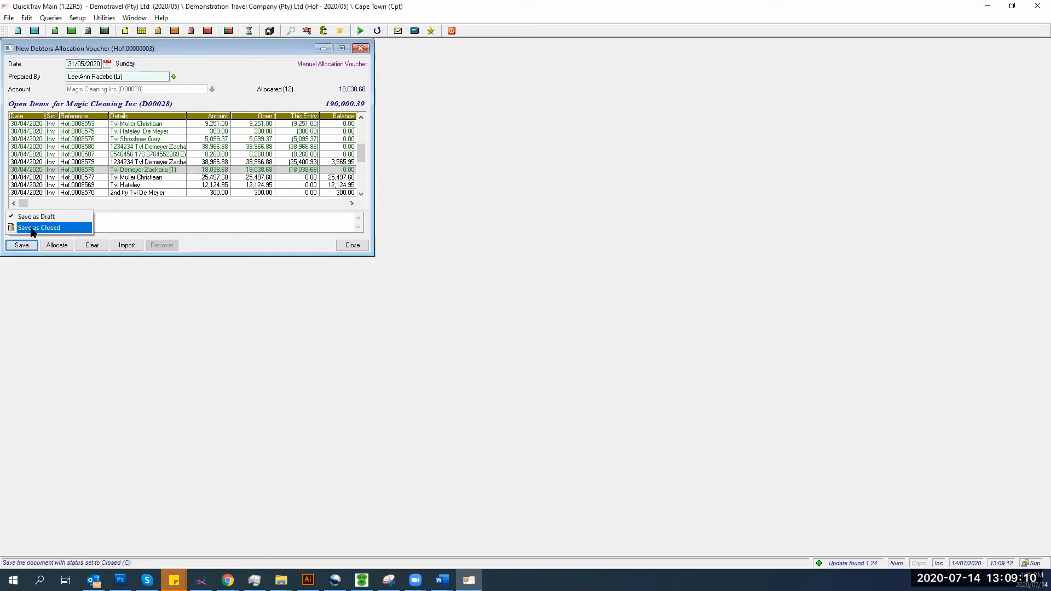
pyautogui.click(34, 228)
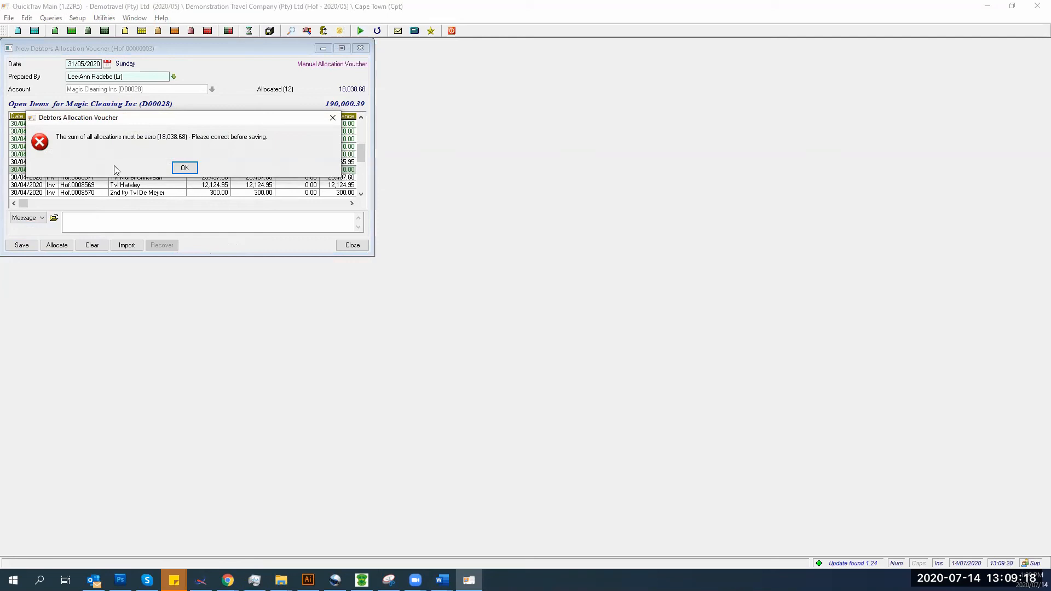
pyautogui.click(184, 168)
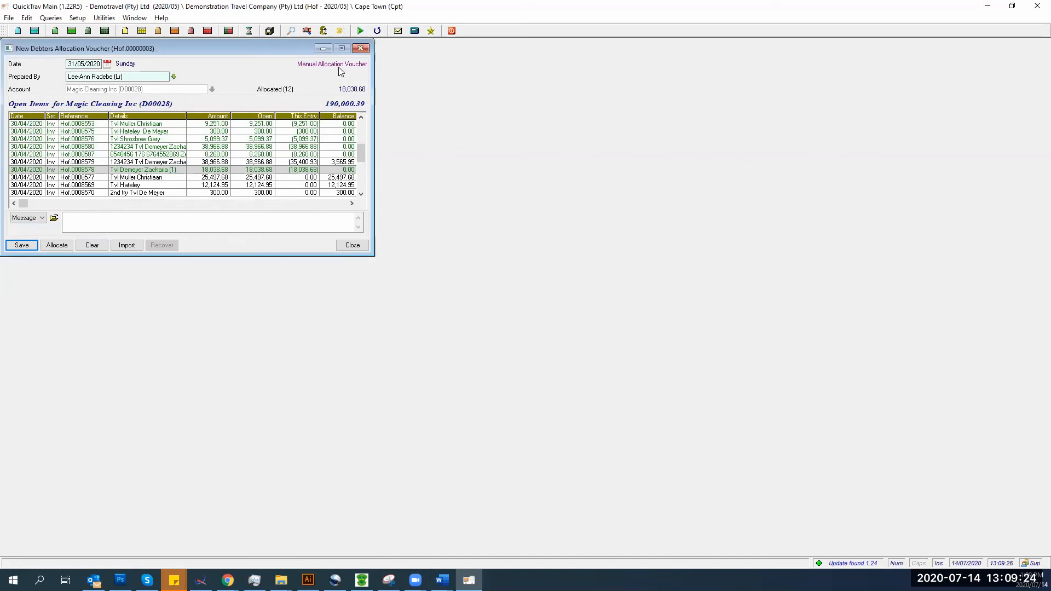
pyautogui.doubleClick(295, 170)
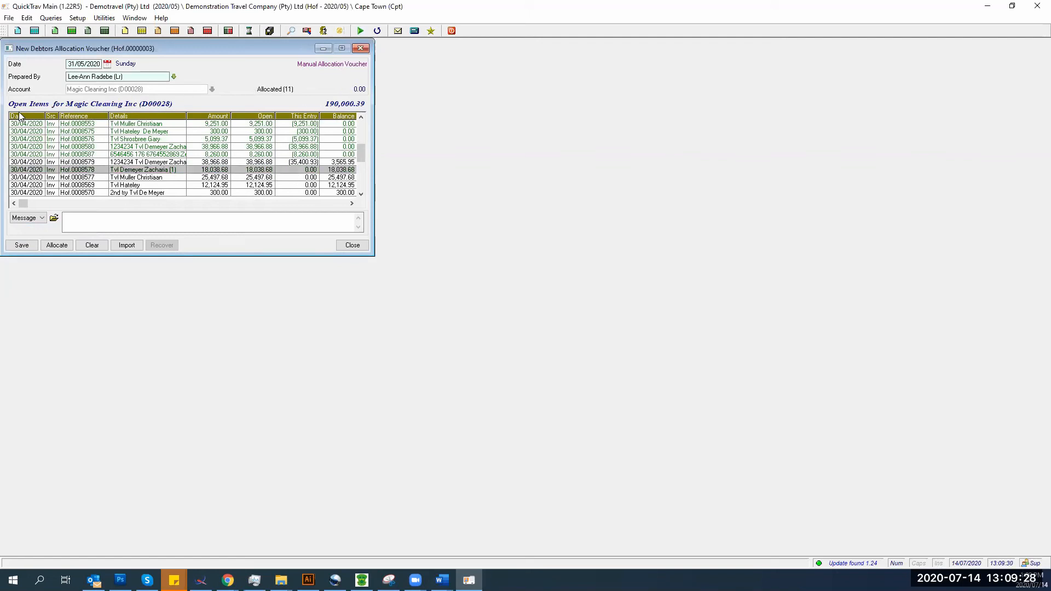
pyautogui.click(20, 246)
pyautogui.click(21, 227)
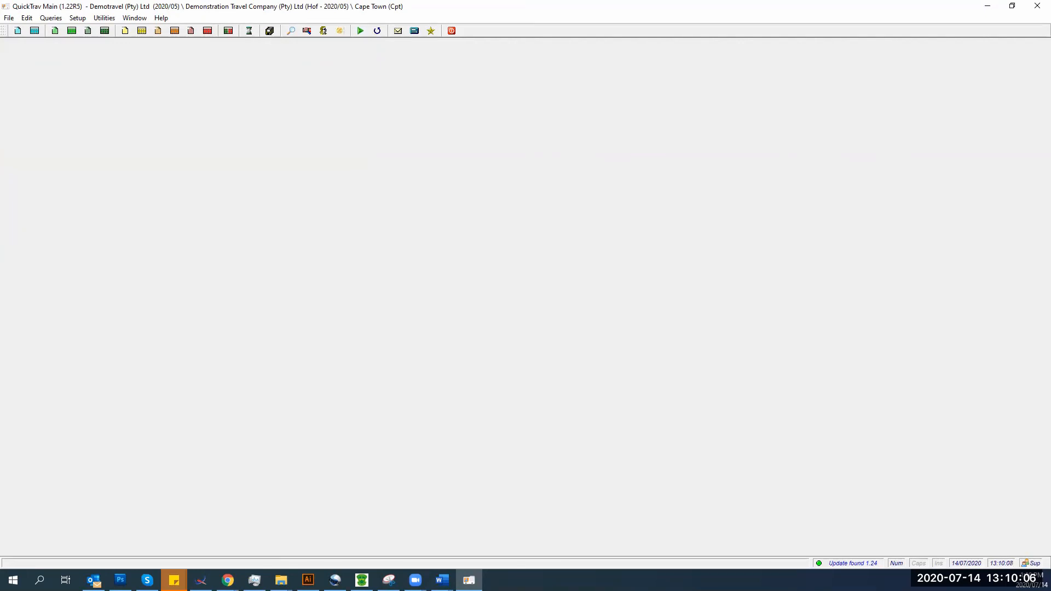
# - Open the Debtors Allocations Voucher Register from the File menu
pyautogui.click(7, 19)
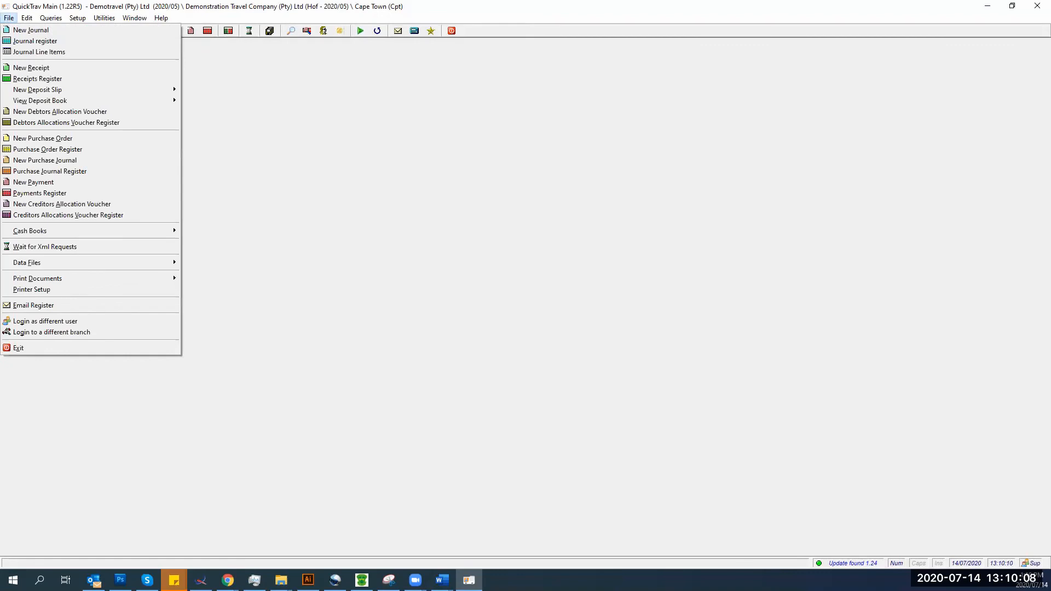
pyautogui.click(29, 123)
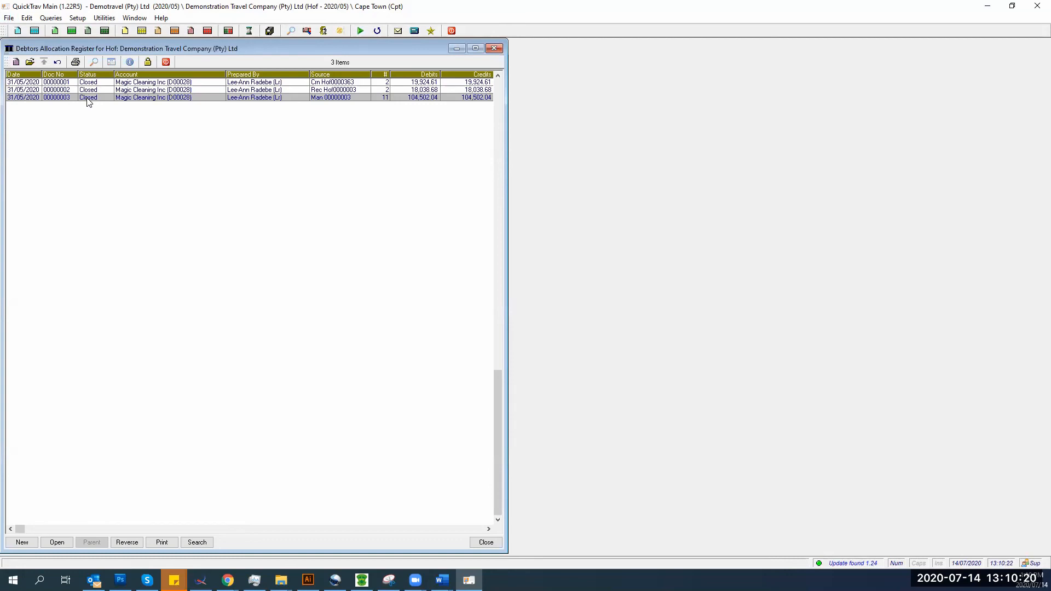
# - Reverse voucher 00000003, save reversal 00000004R as closed, and reopen the register
pyautogui.click(119, 545)
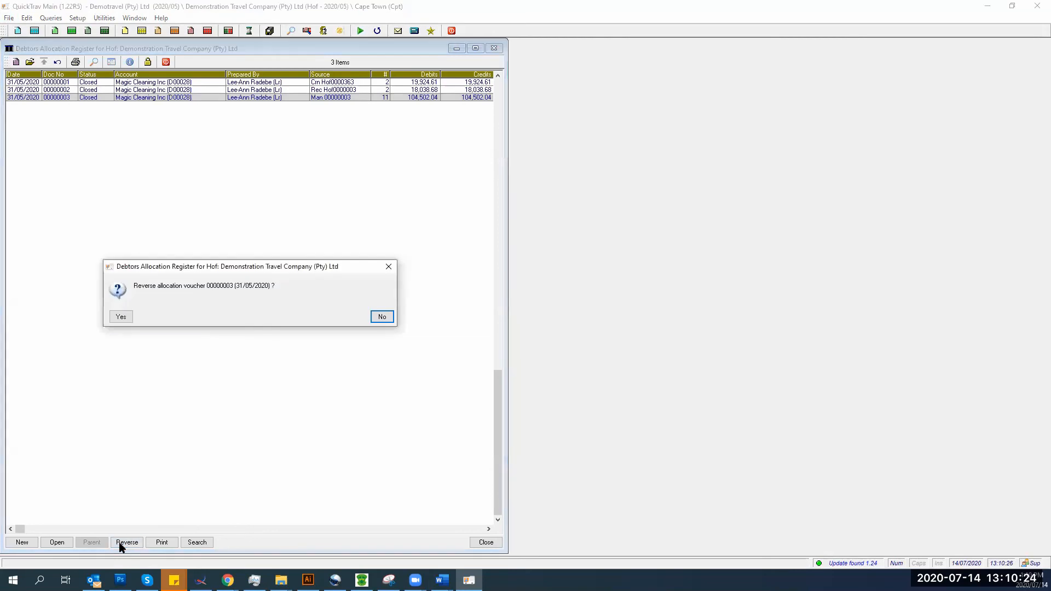
pyautogui.click(118, 316)
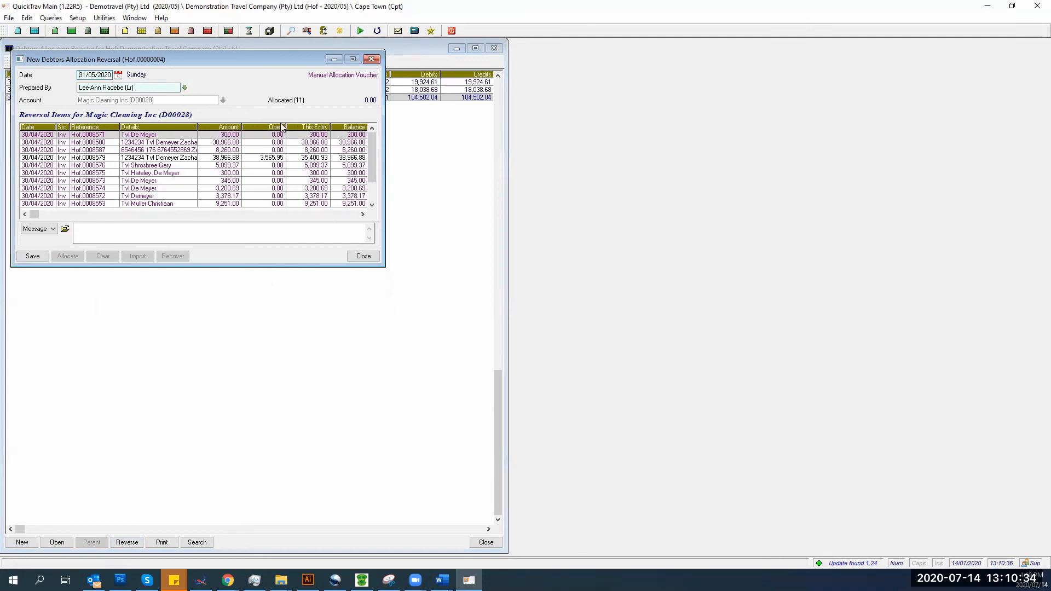
pyautogui.click(33, 257)
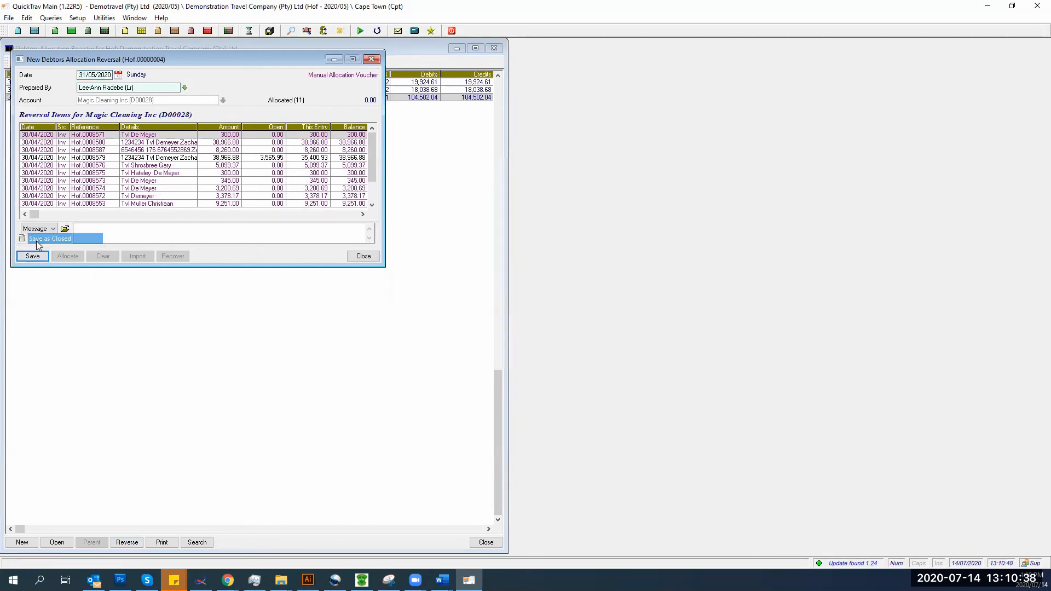
pyautogui.click(49, 239)
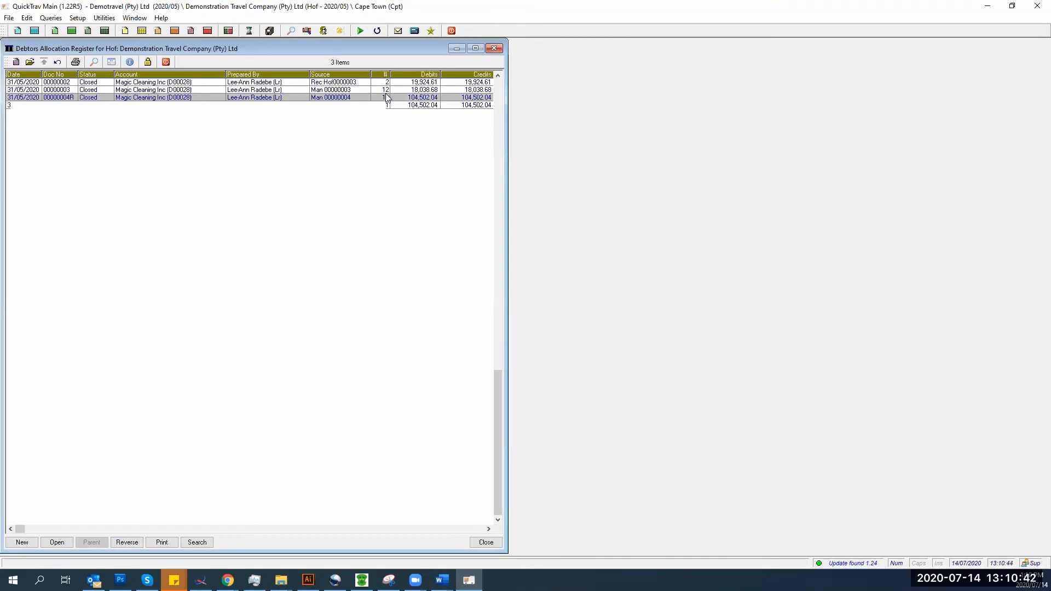
pyautogui.click(495, 49)
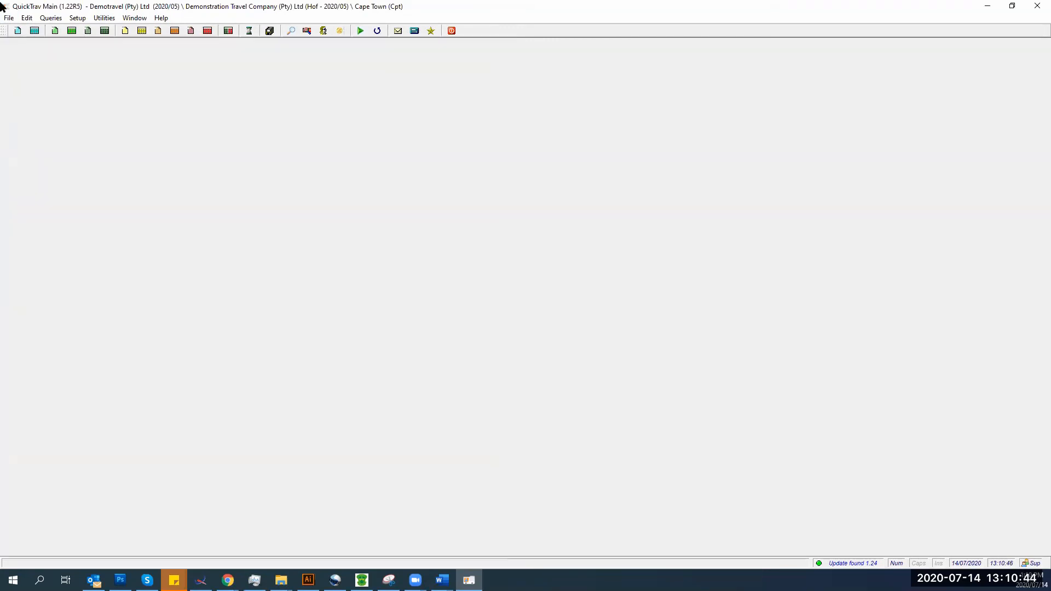
pyautogui.click(9, 17)
pyautogui.click(37, 120)
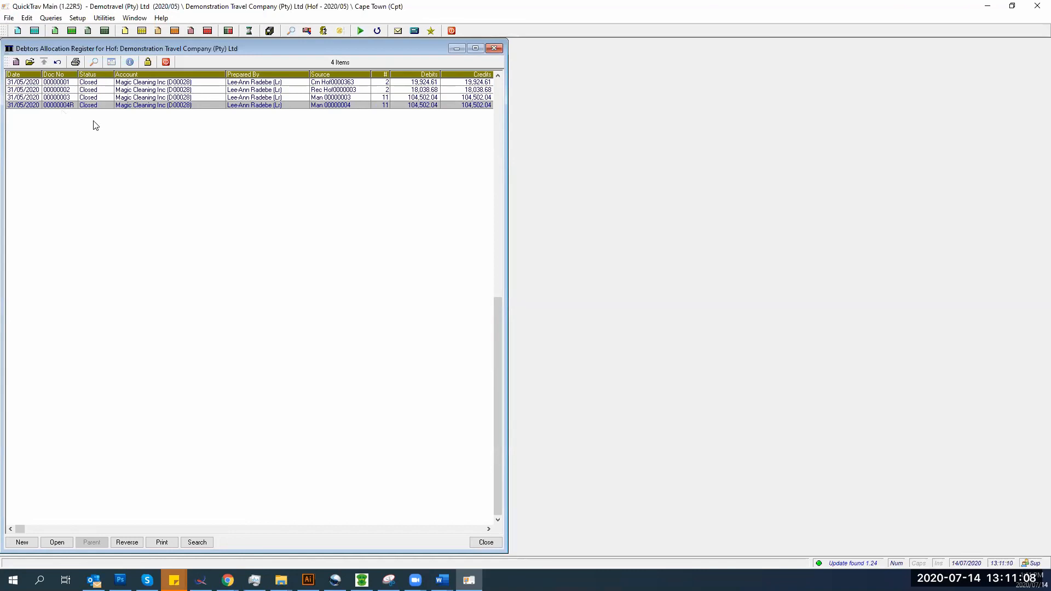
pyautogui.click(105, 98)
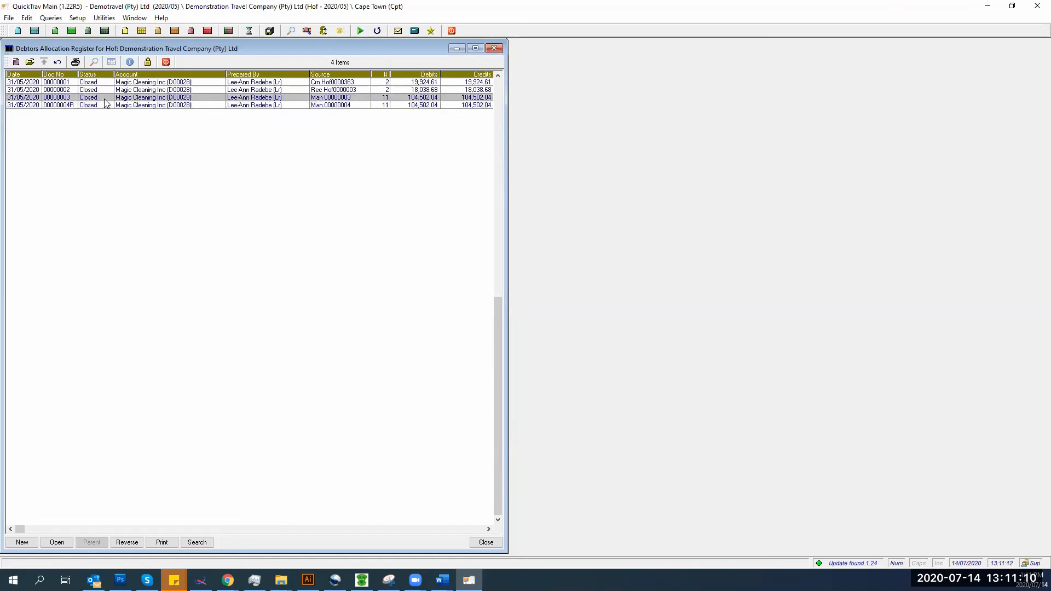
pyautogui.doubleClick(104, 98)
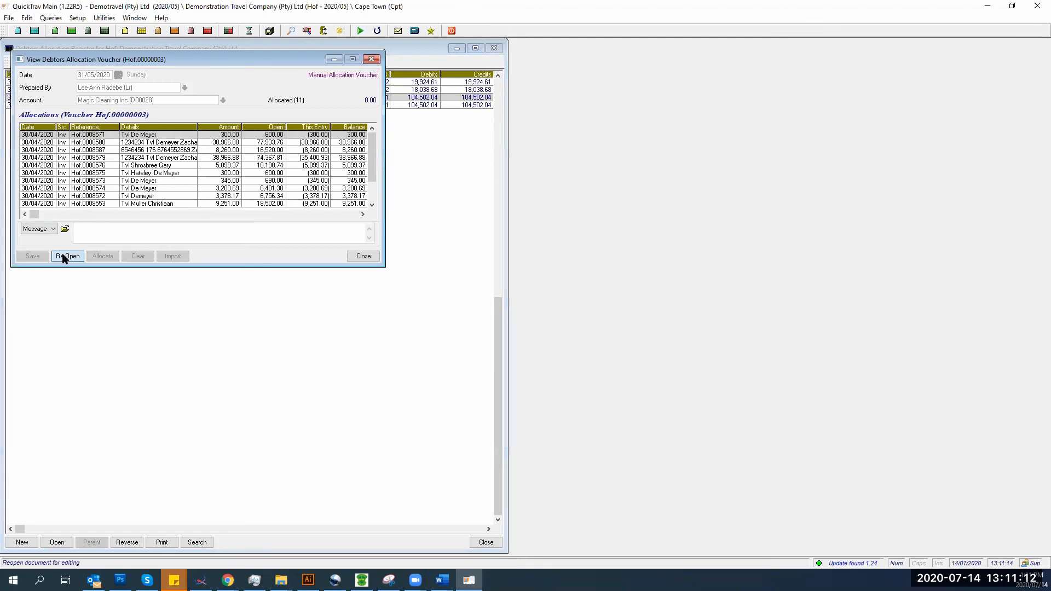
pyautogui.click(65, 256)
pyautogui.click(125, 179)
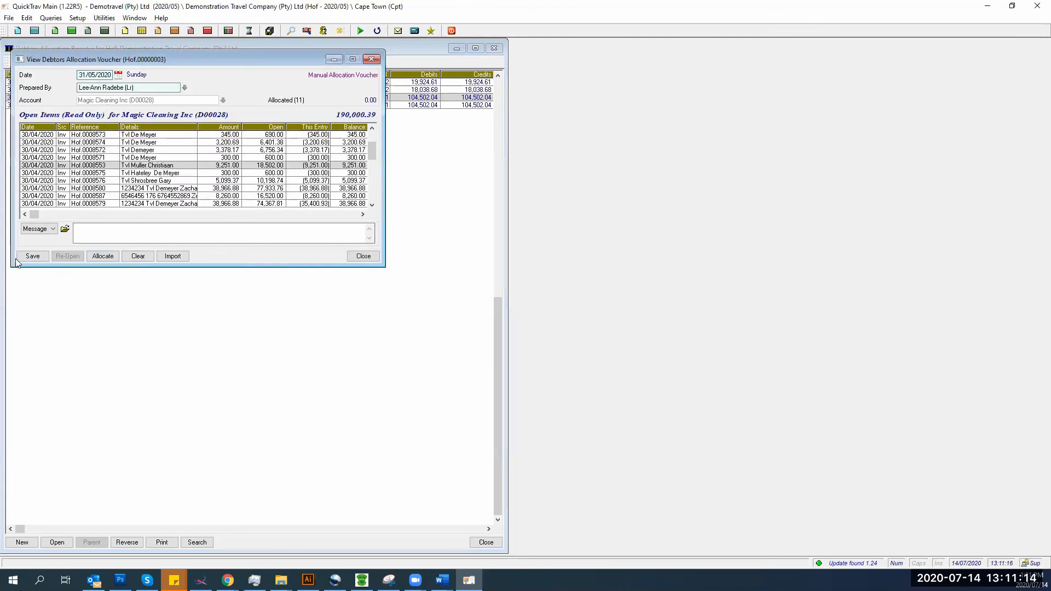
pyautogui.click(359, 257)
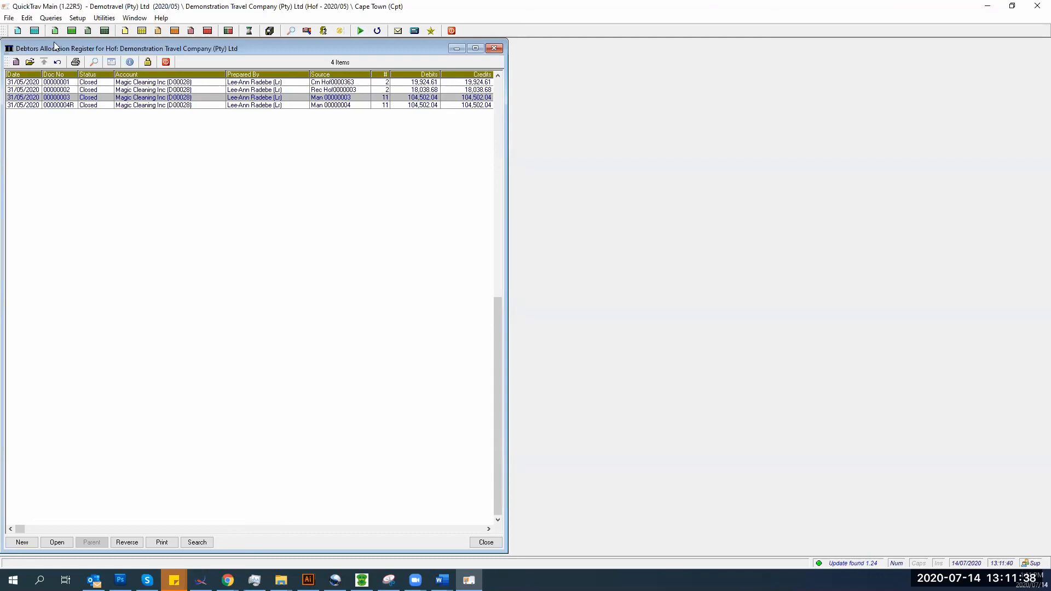
# - Print voucher 00000003 with preview, review the 0.00 balance, then cancel the print dialog
pyautogui.click(162, 542)
pyautogui.click(176, 337)
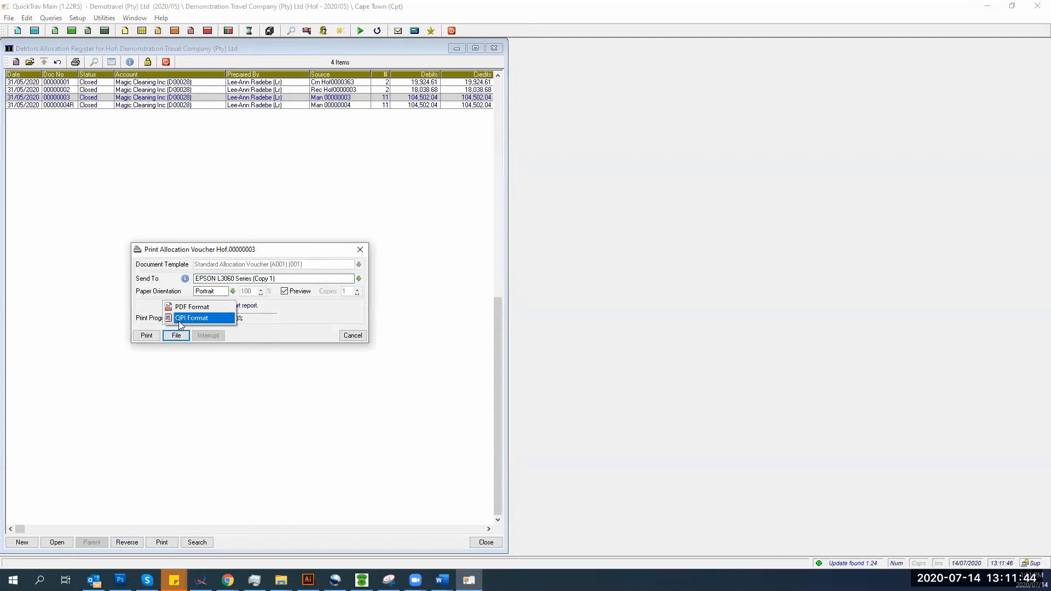
pyautogui.click(145, 336)
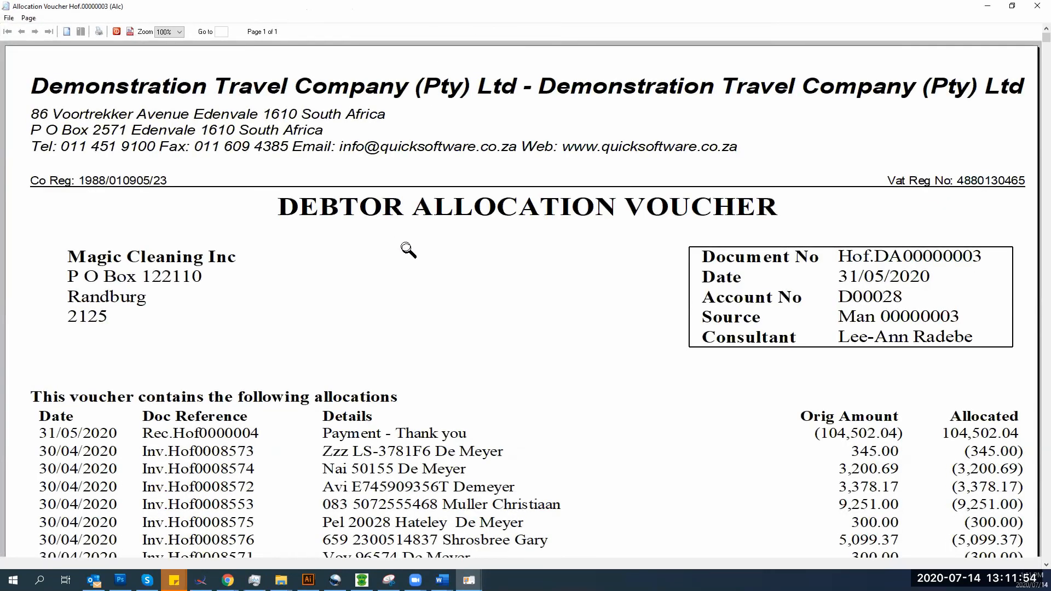
pyautogui.scroll(-3, 405, 248)
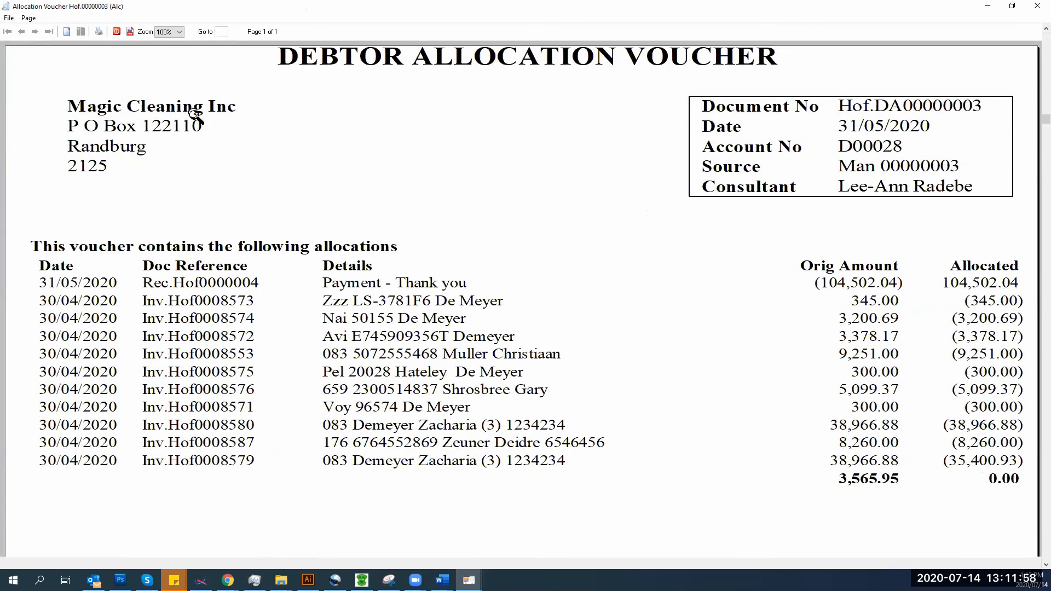
pyautogui.click(116, 31)
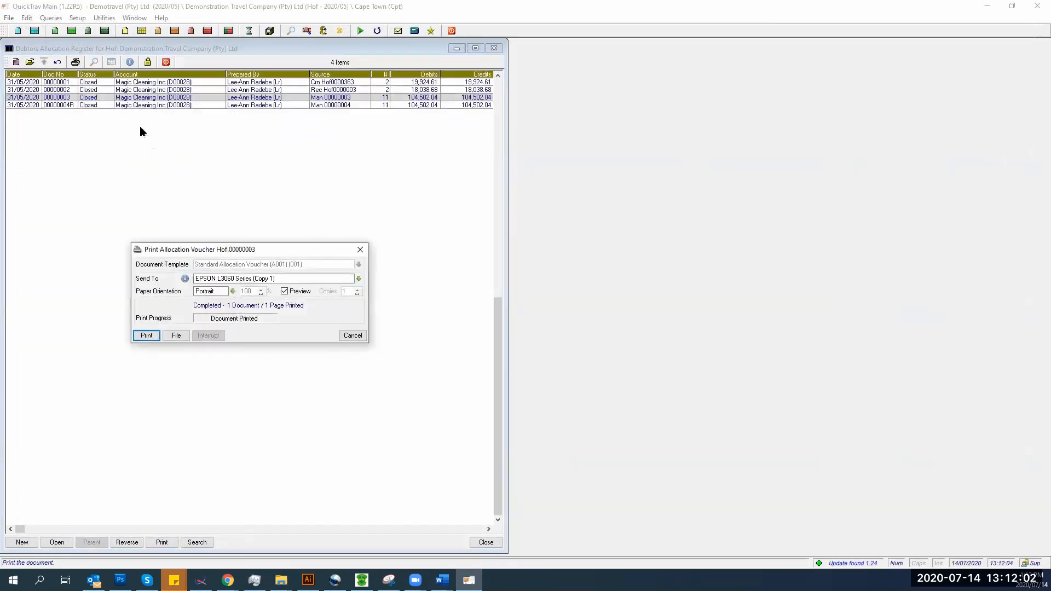
pyautogui.click(346, 337)
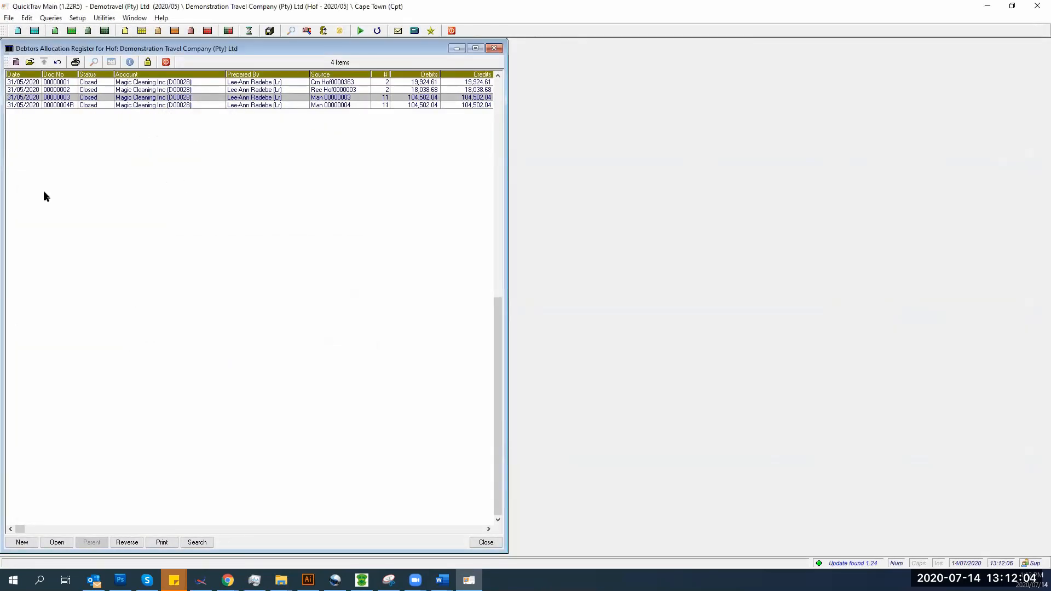
pyautogui.click(158, 544)
pyautogui.click(175, 336)
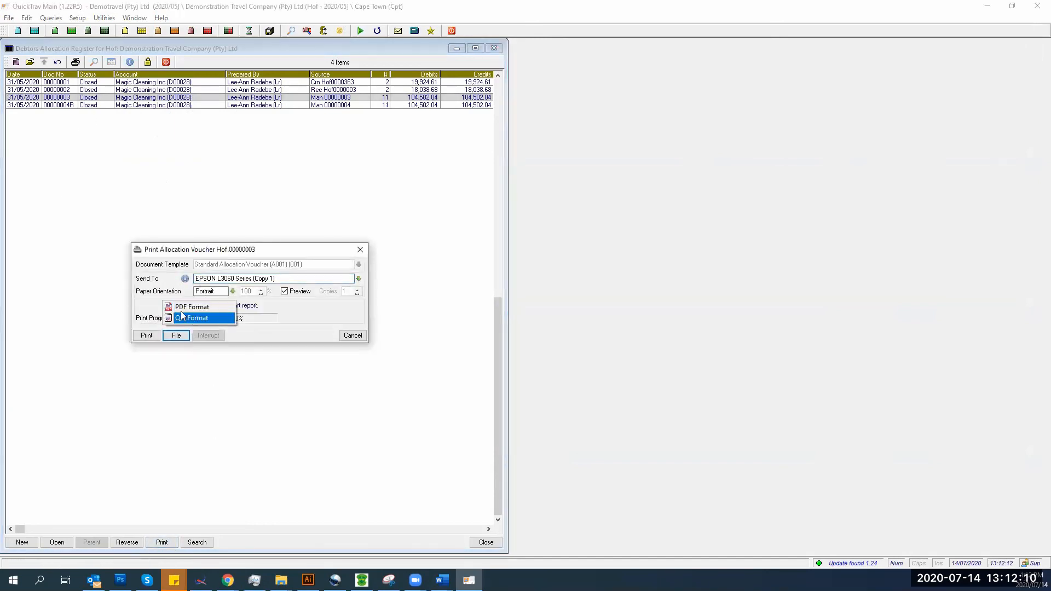
pyautogui.click(350, 336)
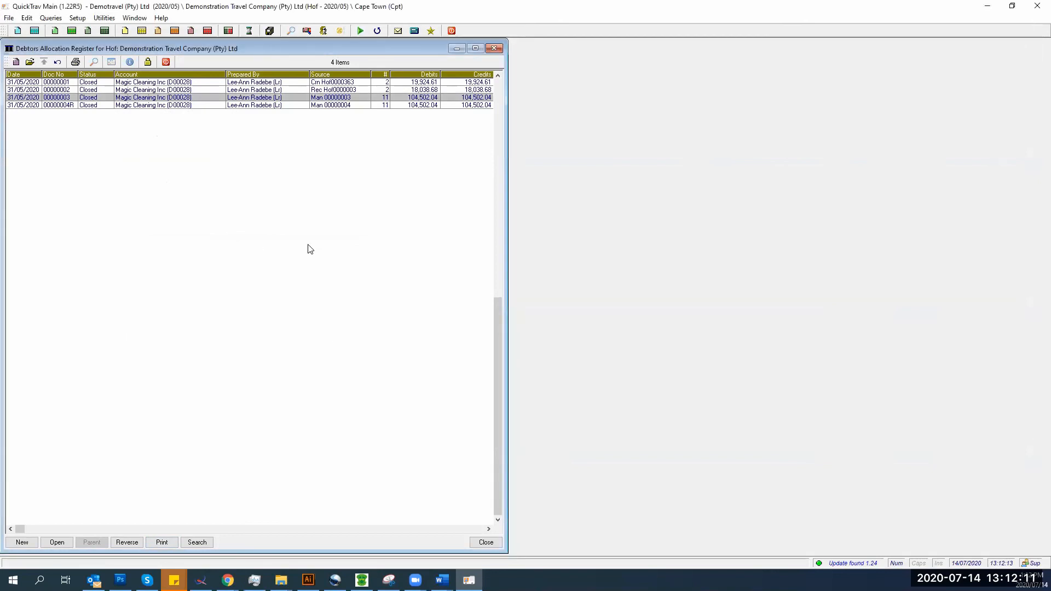
pyautogui.doubleClick(252, 97)
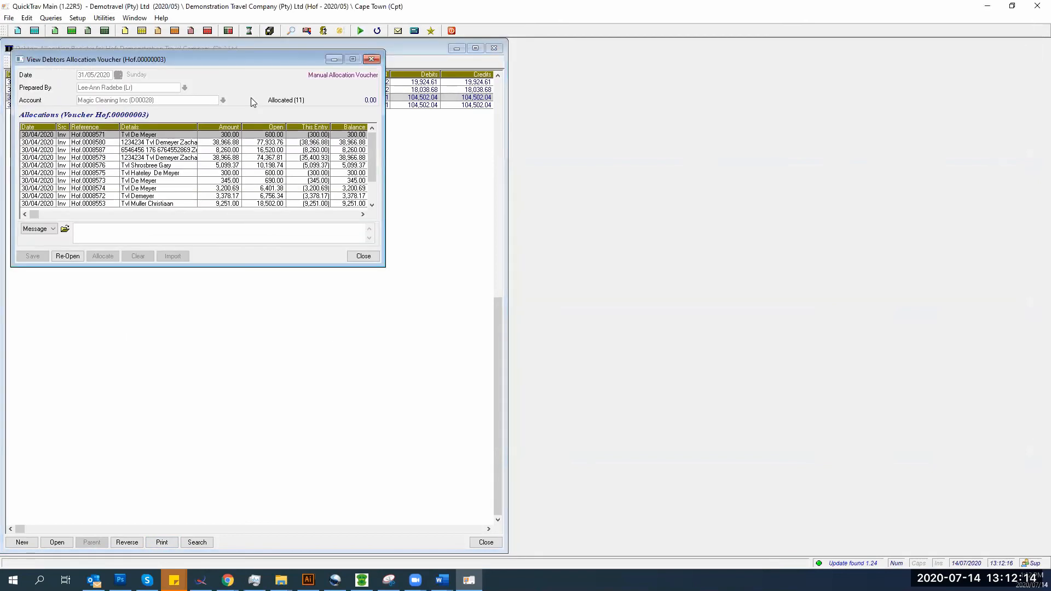
pyautogui.rightClick(175, 173)
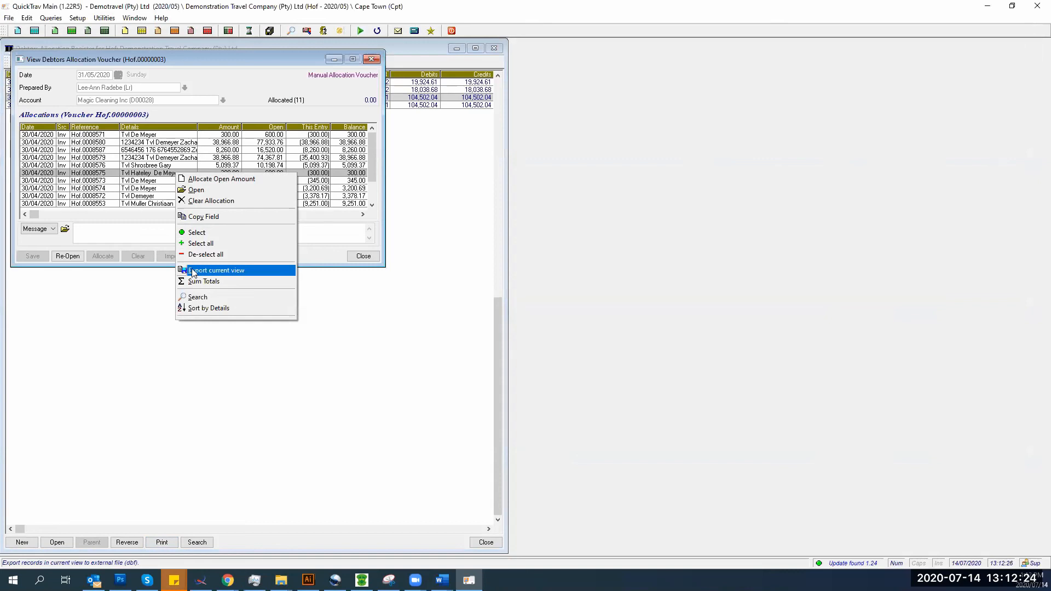
pyautogui.click(359, 257)
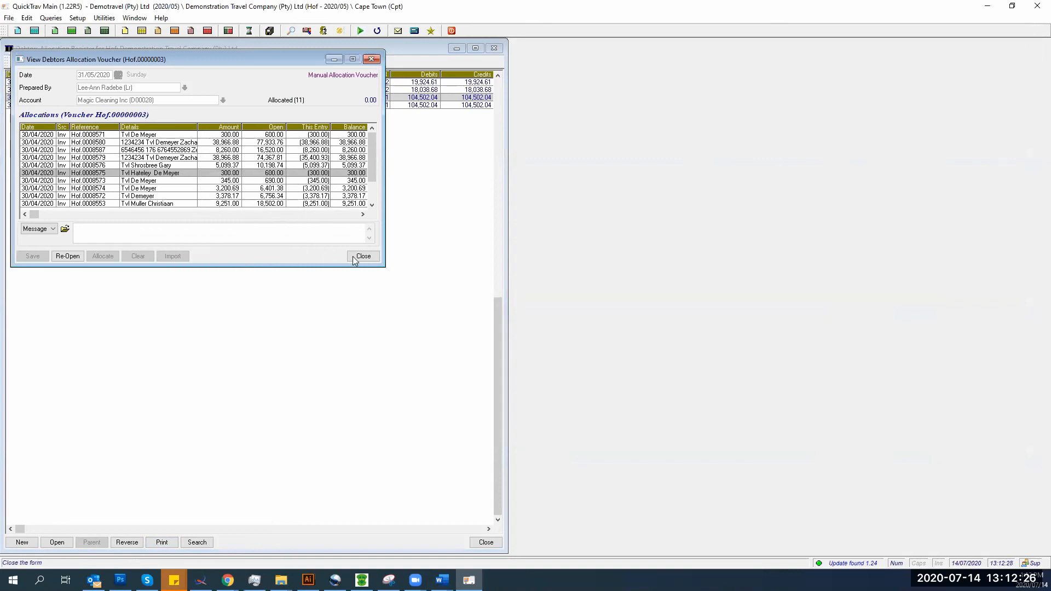
pyautogui.click(362, 256)
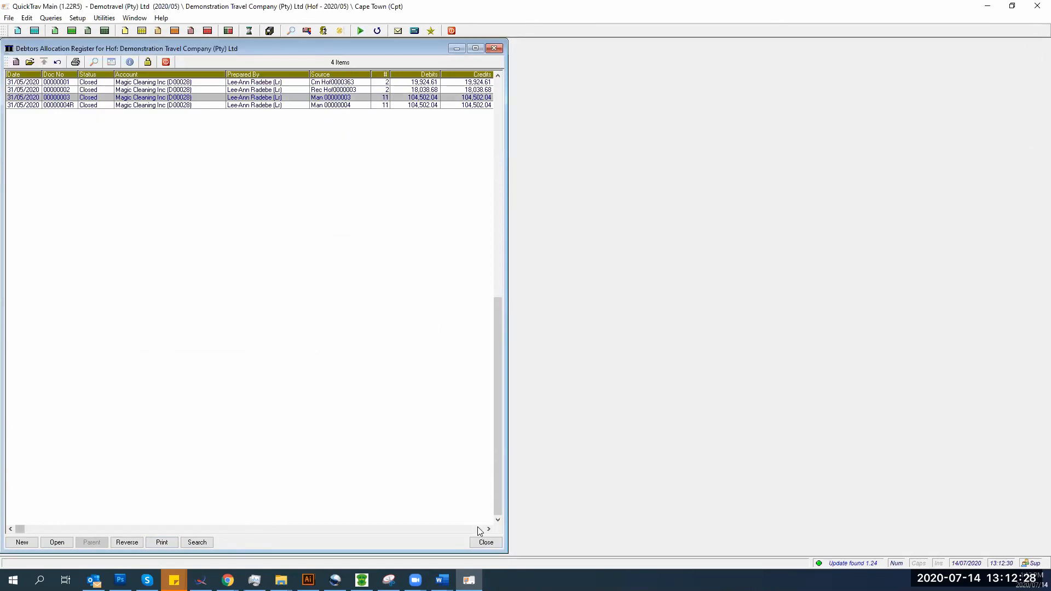
# - Close the register, then start a creditors allocation voucher and discard it unsaved
pyautogui.click(485, 542)
pyautogui.click(8, 18)
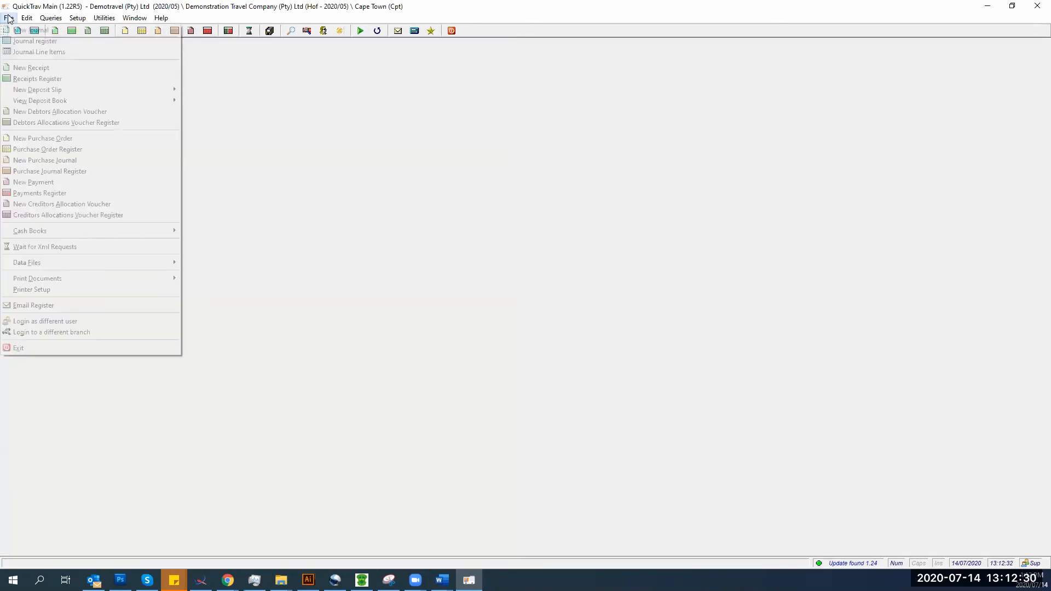
pyautogui.click(70, 204)
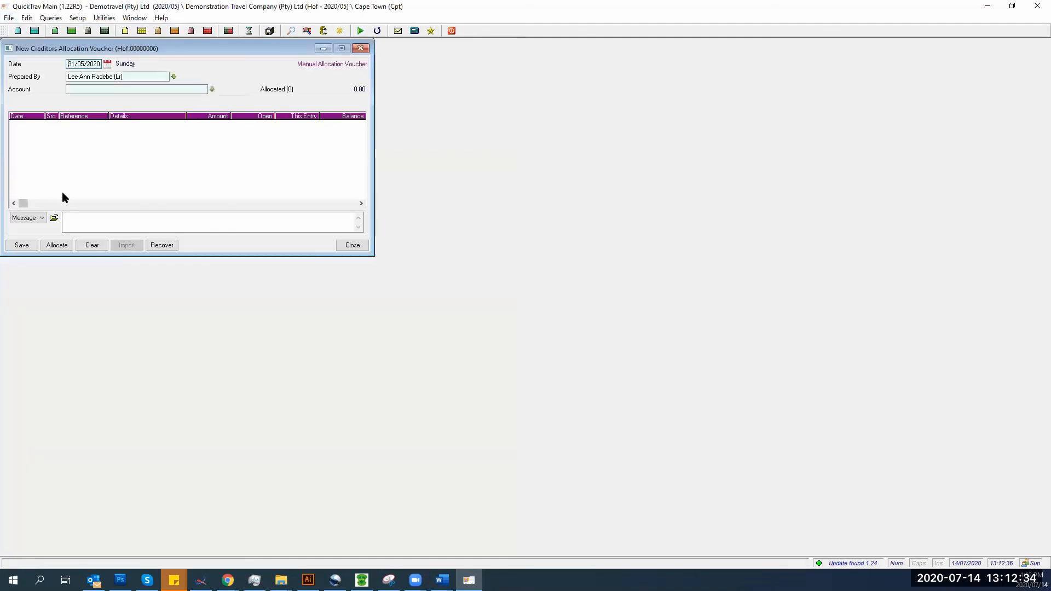
pyautogui.click(212, 89)
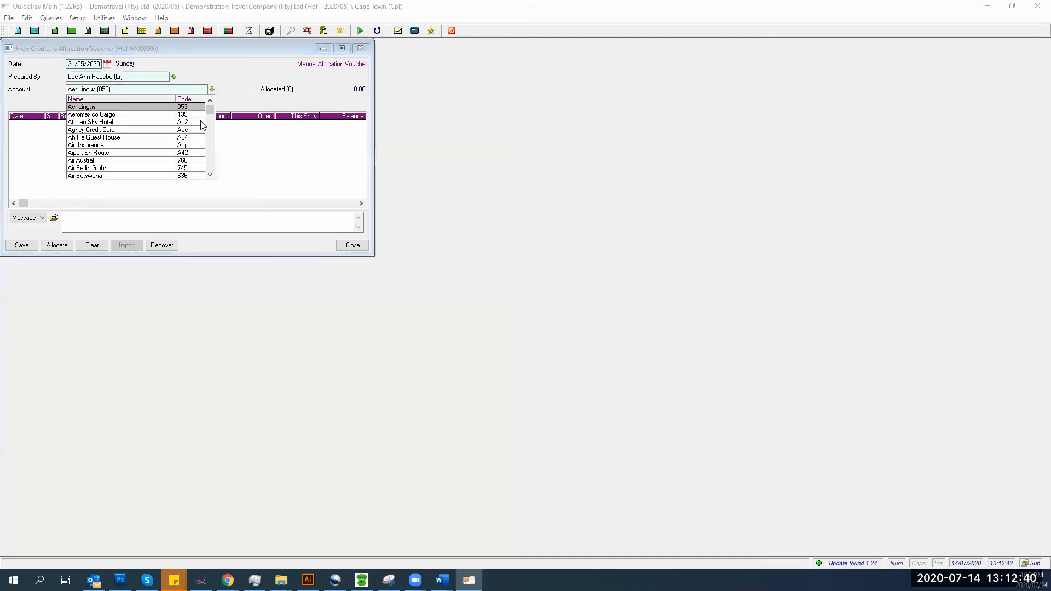
pyautogui.click(346, 244)
pyautogui.click(102, 169)
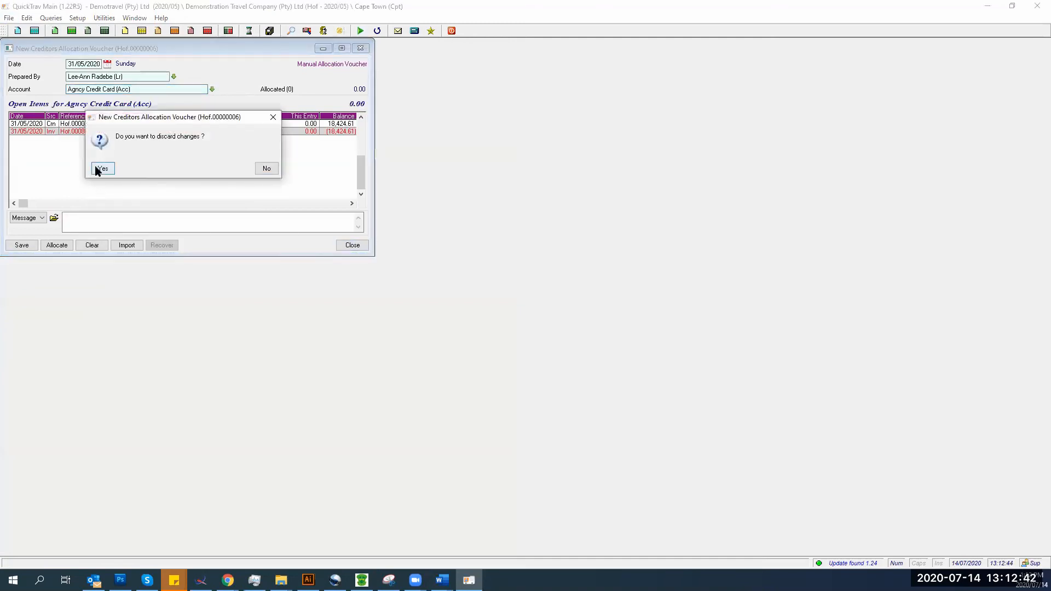
pyautogui.click(51, 18)
pyautogui.click(52, 30)
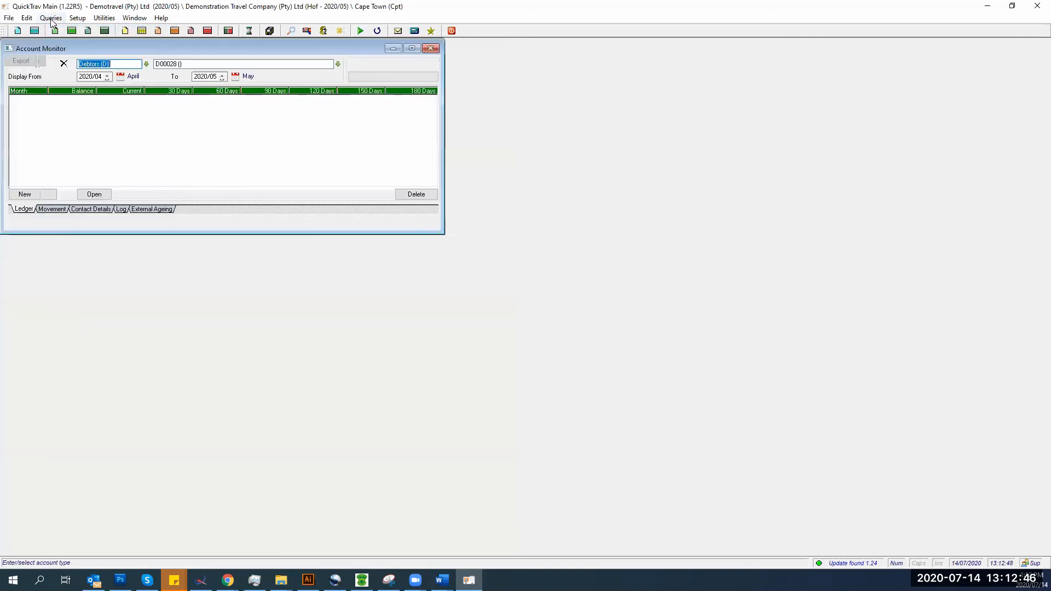
pyautogui.click(92, 64)
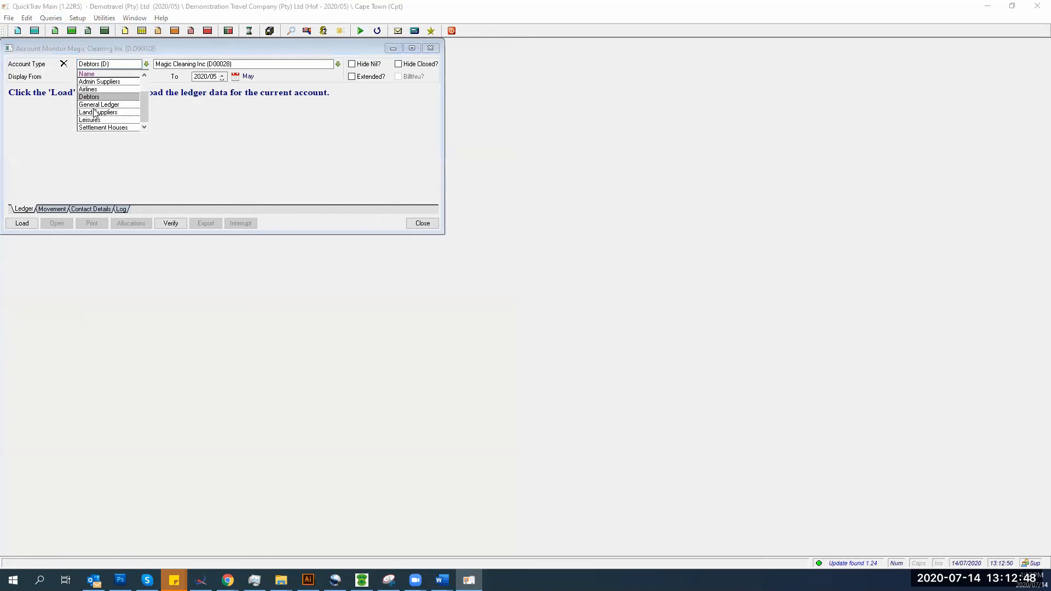
pyautogui.click(94, 112)
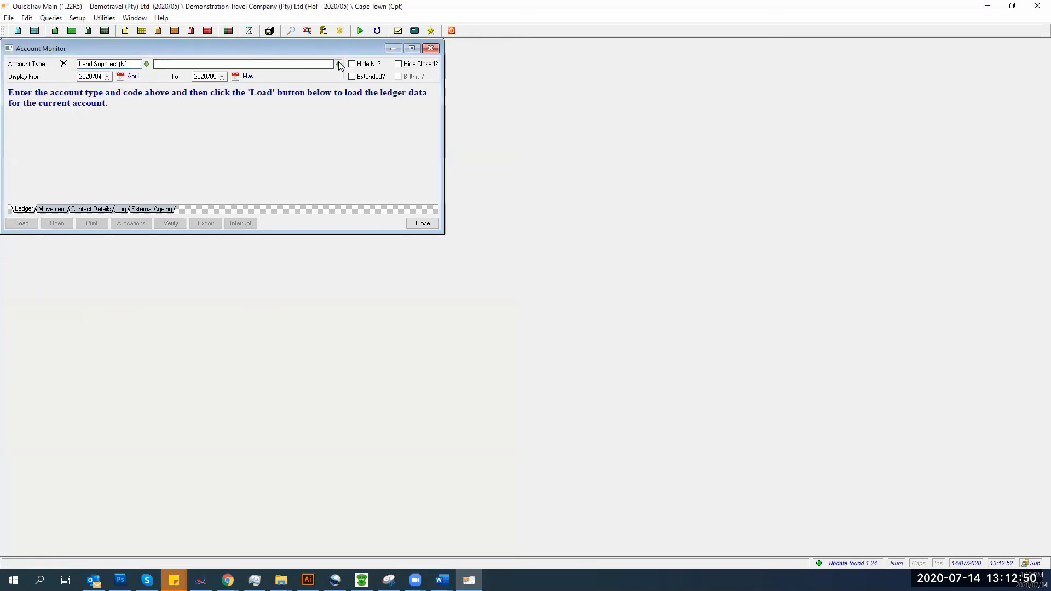
pyautogui.click(338, 64)
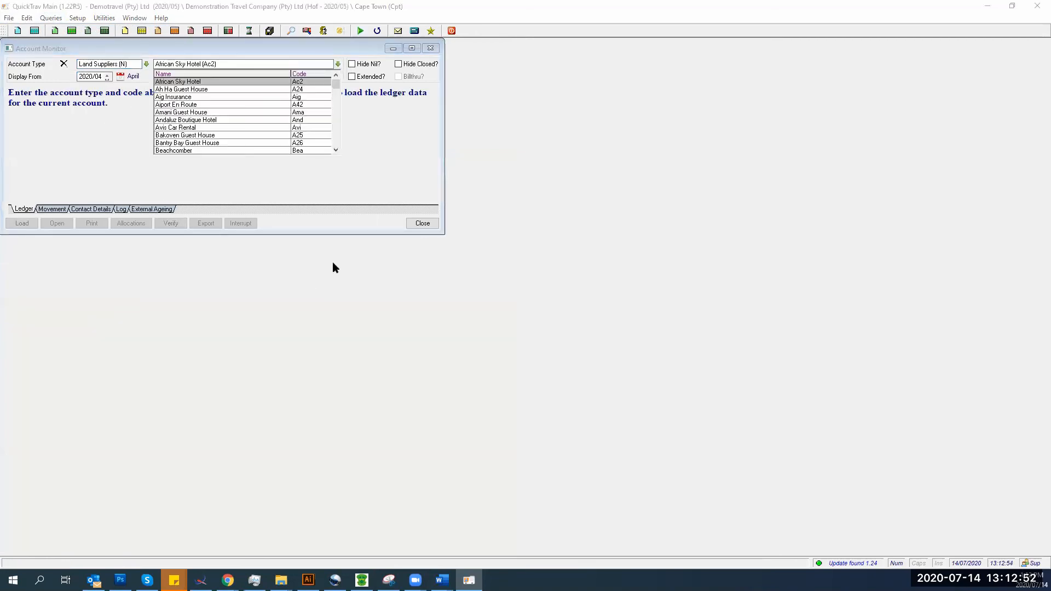
pyautogui.click(185, 121)
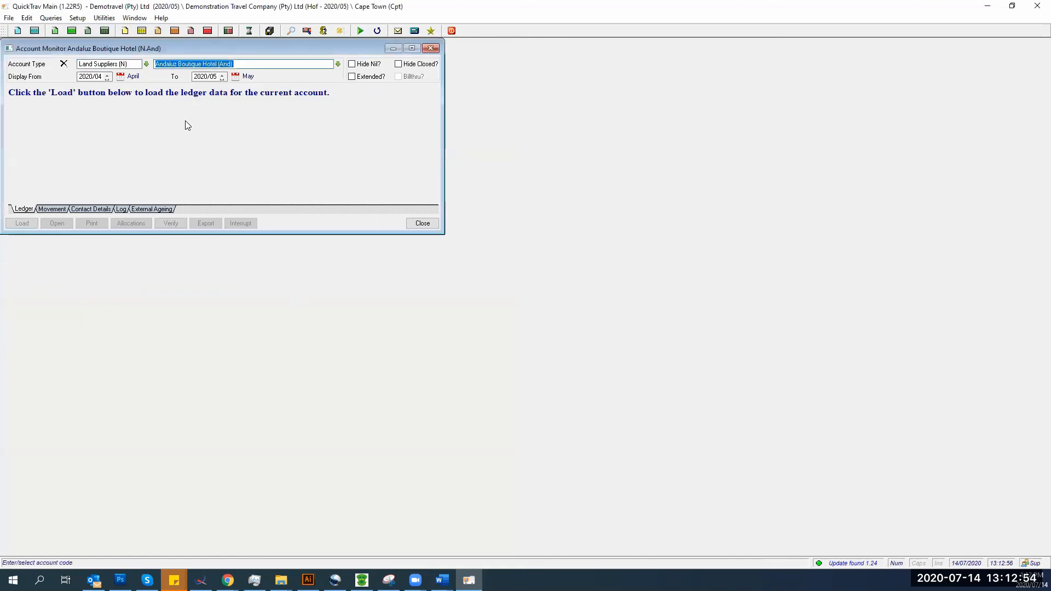
pyautogui.click(421, 223)
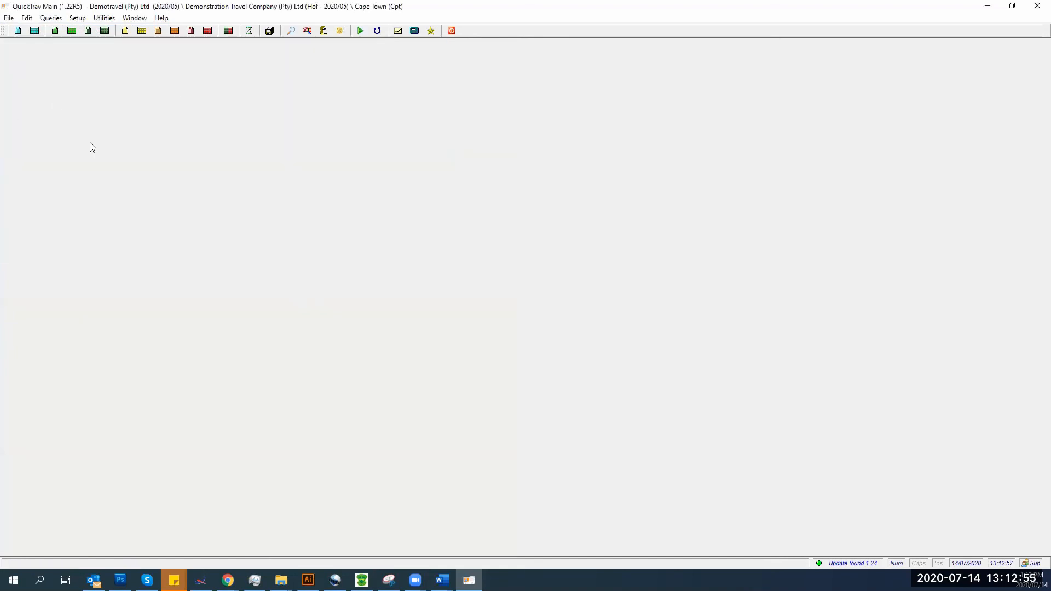
# - Start a creditors allocation voucher and replace Stay Easy with Southern Sun Dar Es Salaam as account
pyautogui.click(9, 17)
pyautogui.click(41, 206)
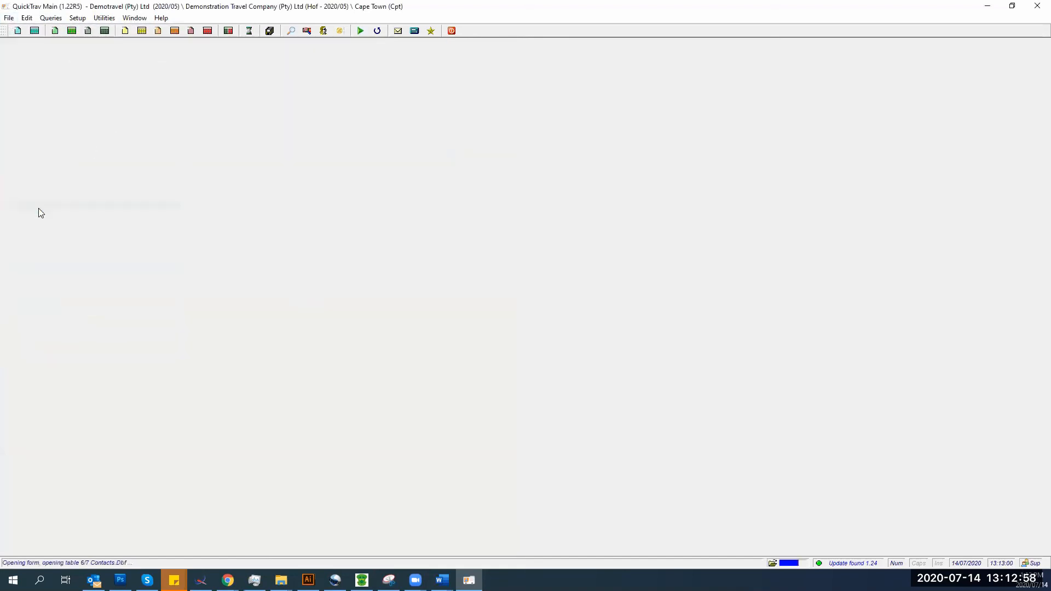
pyautogui.click(8, 20)
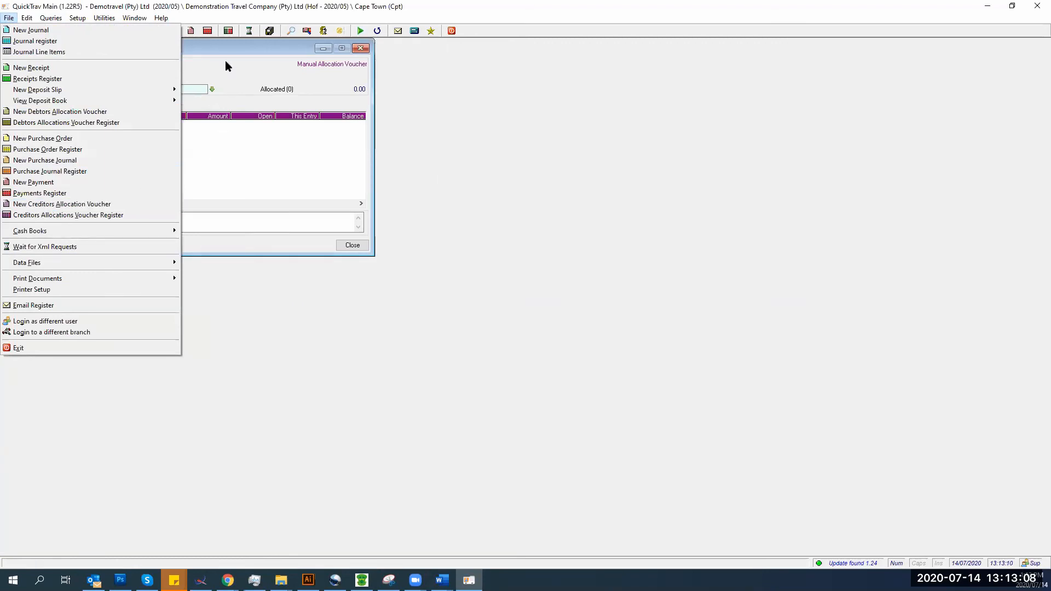
pyautogui.click(225, 66)
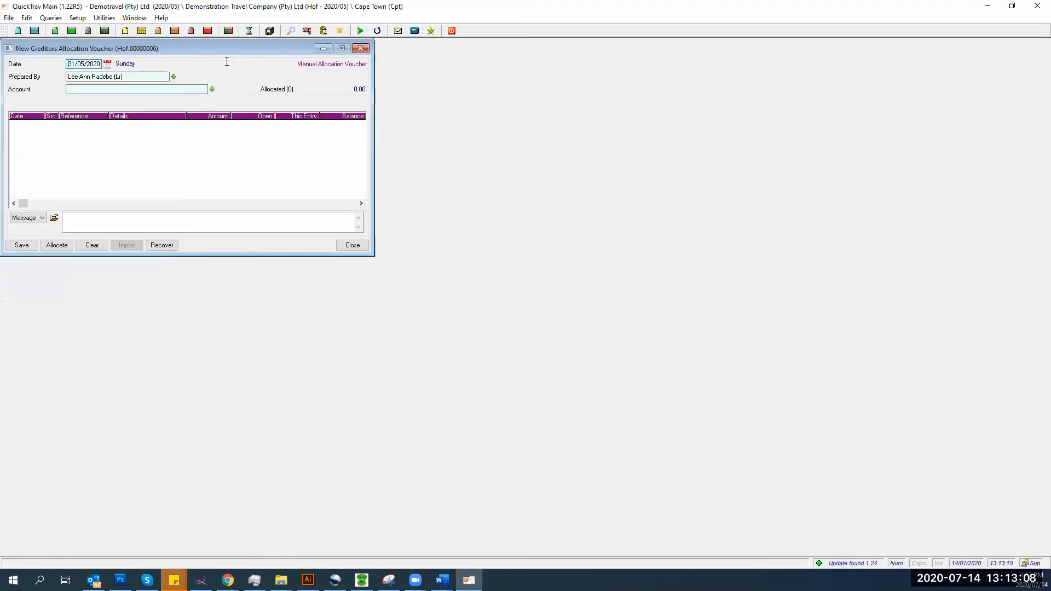
pyautogui.click(132, 92)
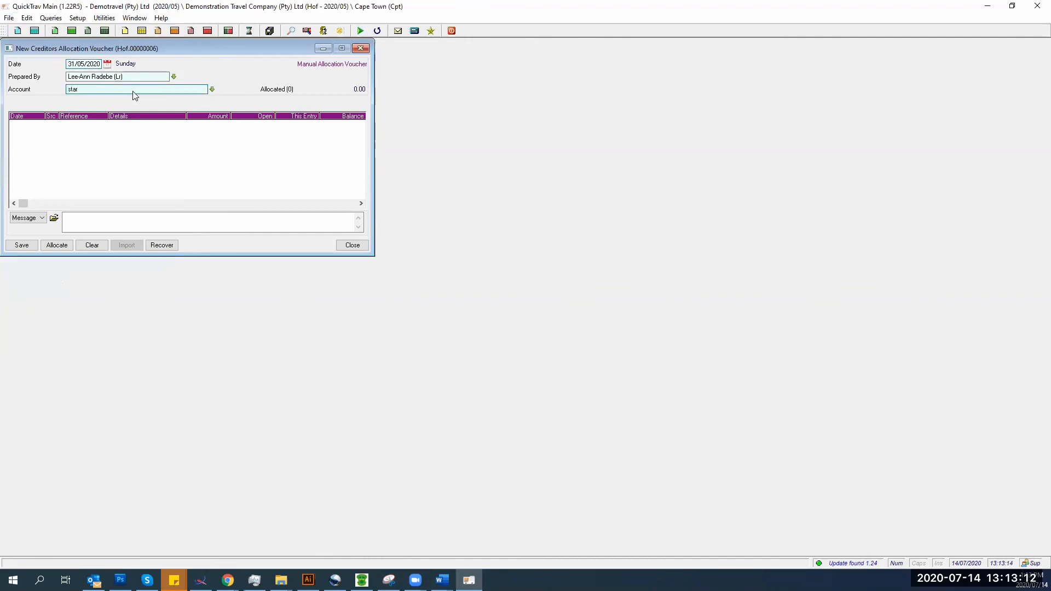
pyautogui.press('Return')
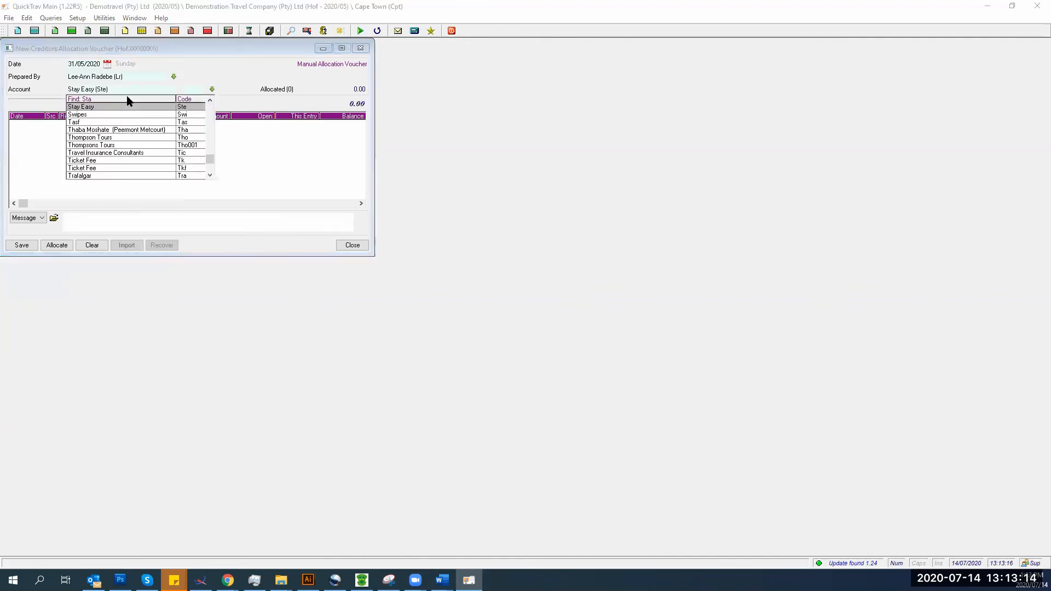
pyautogui.press('Return')
pyautogui.moveTo(125, 91); pyautogui.dragTo(27, 97)
pyautogui.click(212, 89)
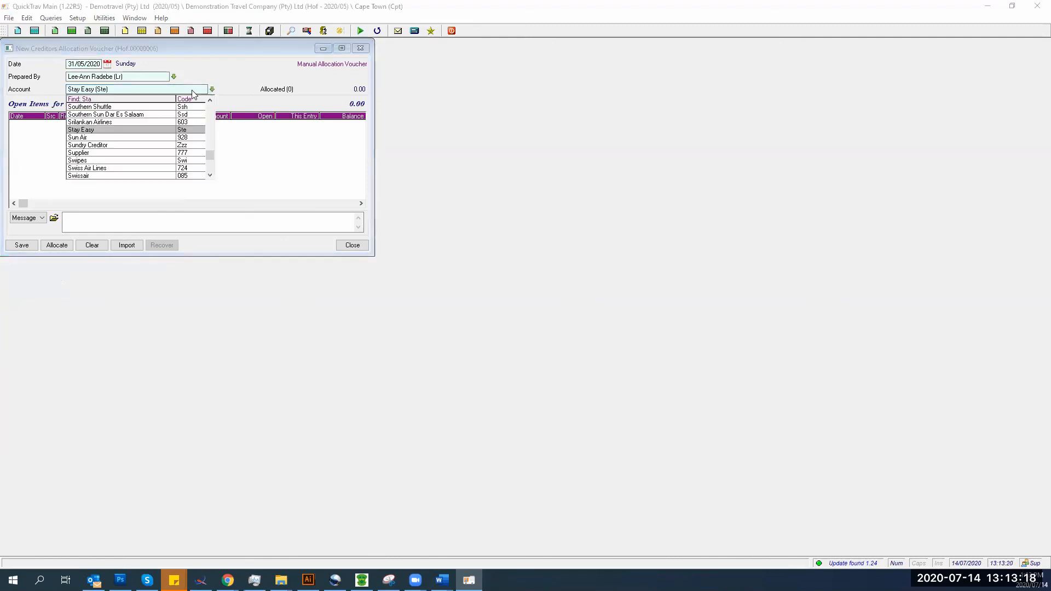
pyautogui.click(83, 115)
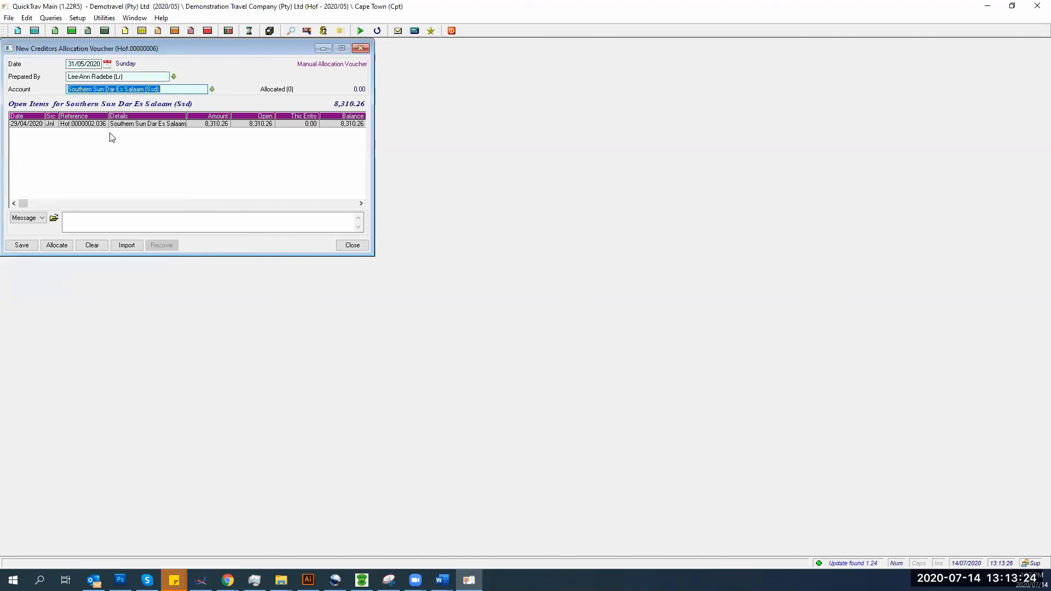
pyautogui.click(9, 17)
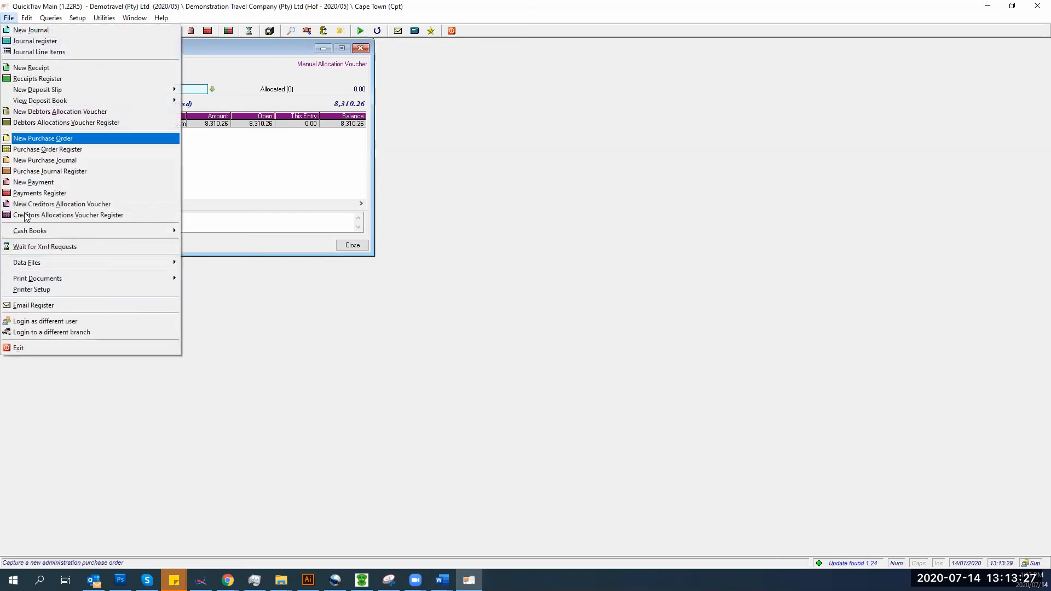
# - Start a new payment to Southern Sun Dar Es Salaam and discard the unfinished allocation voucher
pyautogui.click(33, 181)
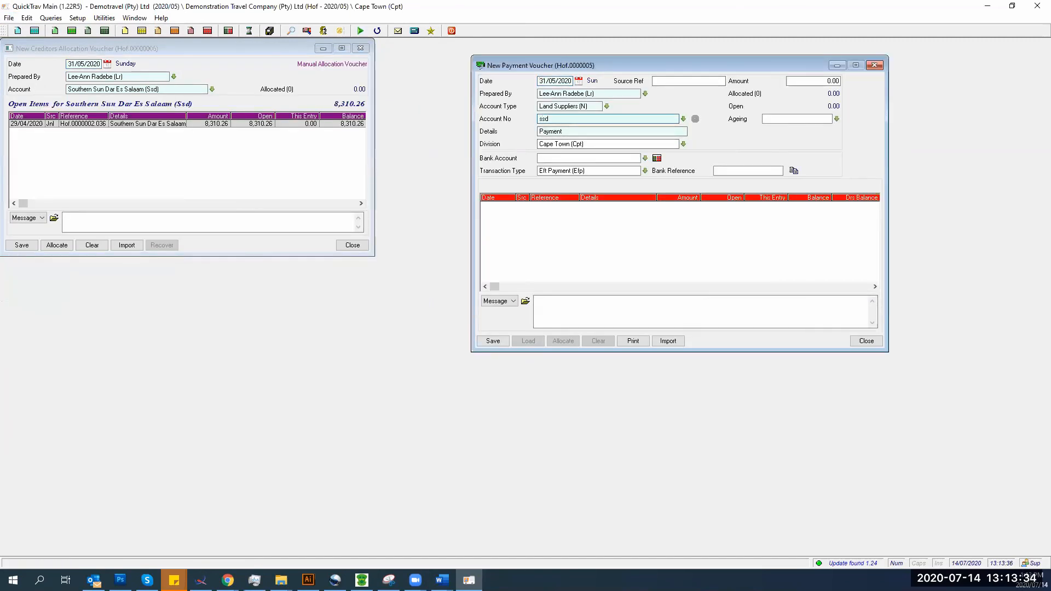
pyautogui.press('Tab')
pyautogui.click(584, 237)
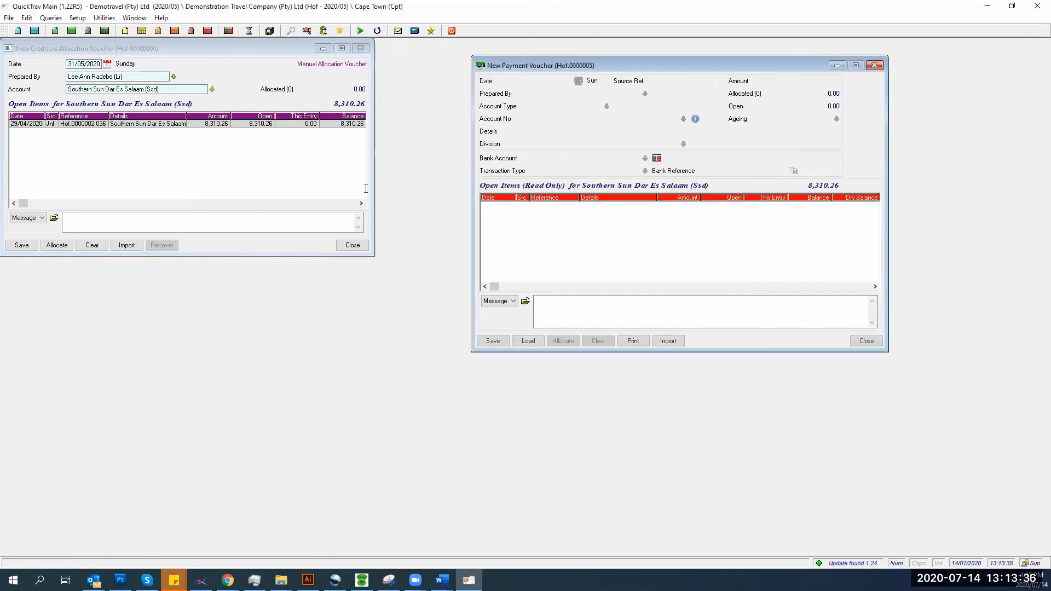
pyautogui.click(352, 245)
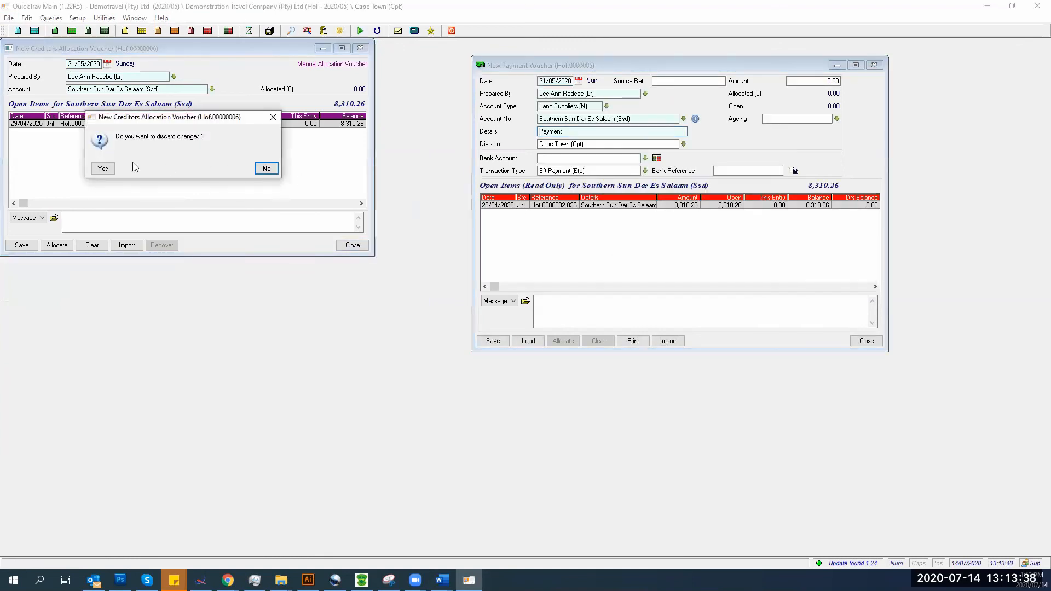
pyautogui.click(103, 168)
# - Enter the 8,310.26 payment amount and choose Full Winmain Bank Account as the bank
pyautogui.click(800, 81)
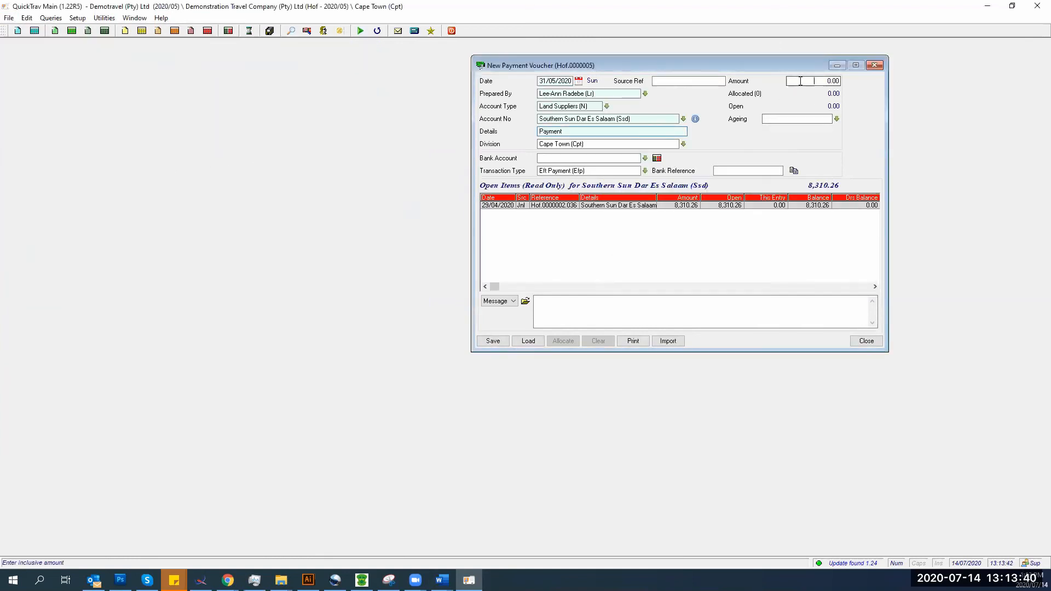
pyautogui.write('8310.26')
pyautogui.press('Tab')
pyautogui.click(485, 342)
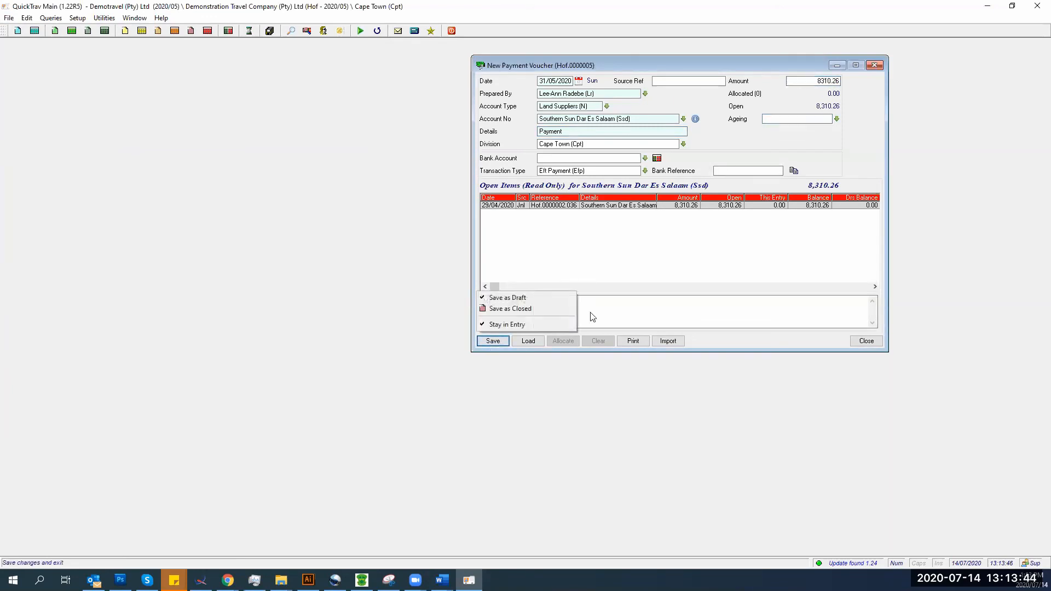
pyautogui.click(510, 307)
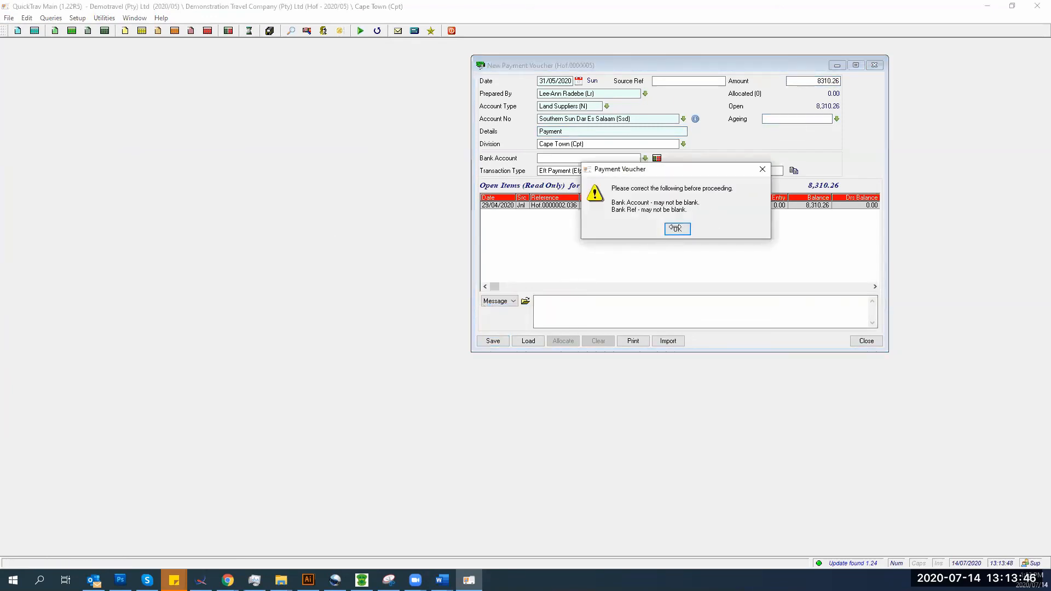
pyautogui.click(676, 230)
pyautogui.click(645, 158)
pyautogui.click(562, 184)
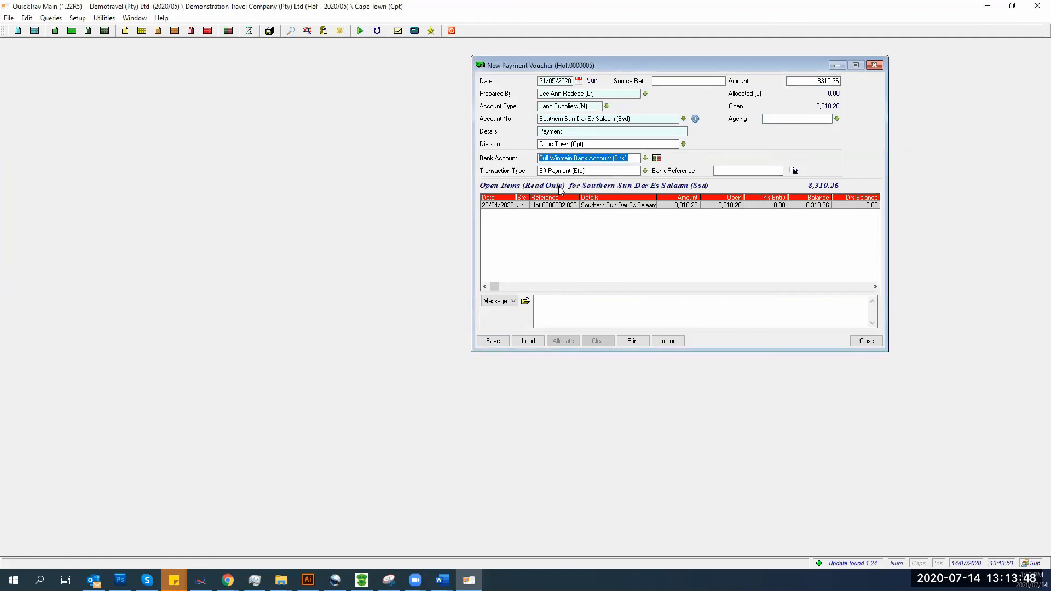
# - Add bank reference MAy25-001 and save the payment as closed
pyautogui.click(485, 342)
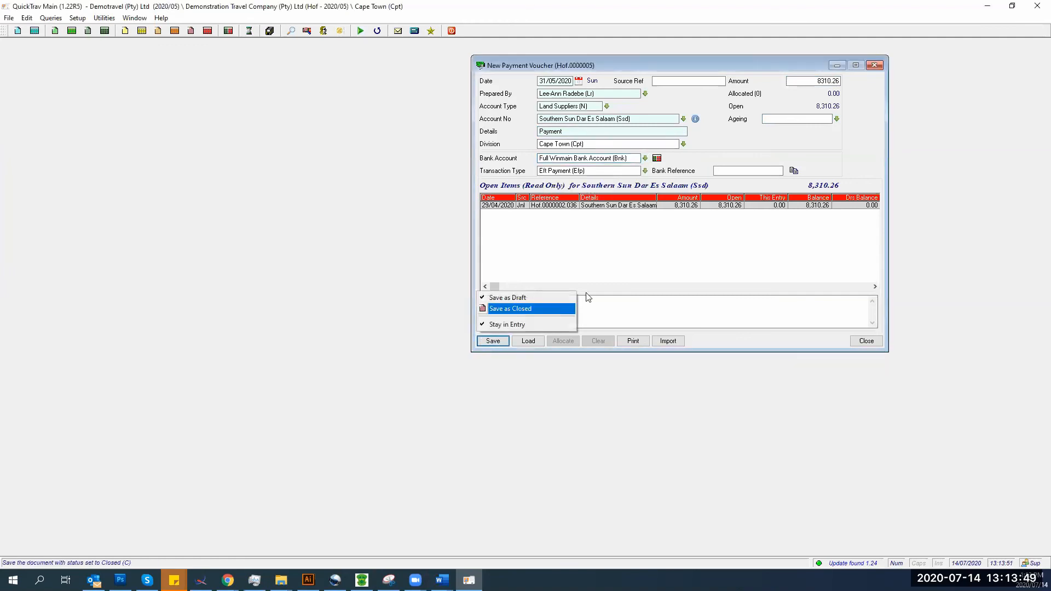
pyautogui.click(521, 315)
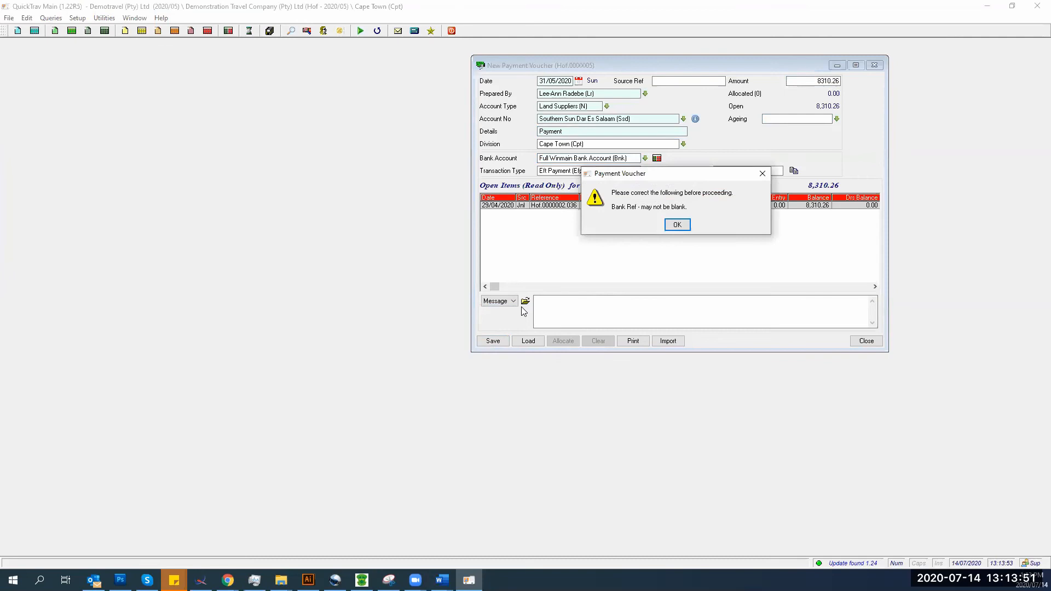
pyautogui.click(676, 230)
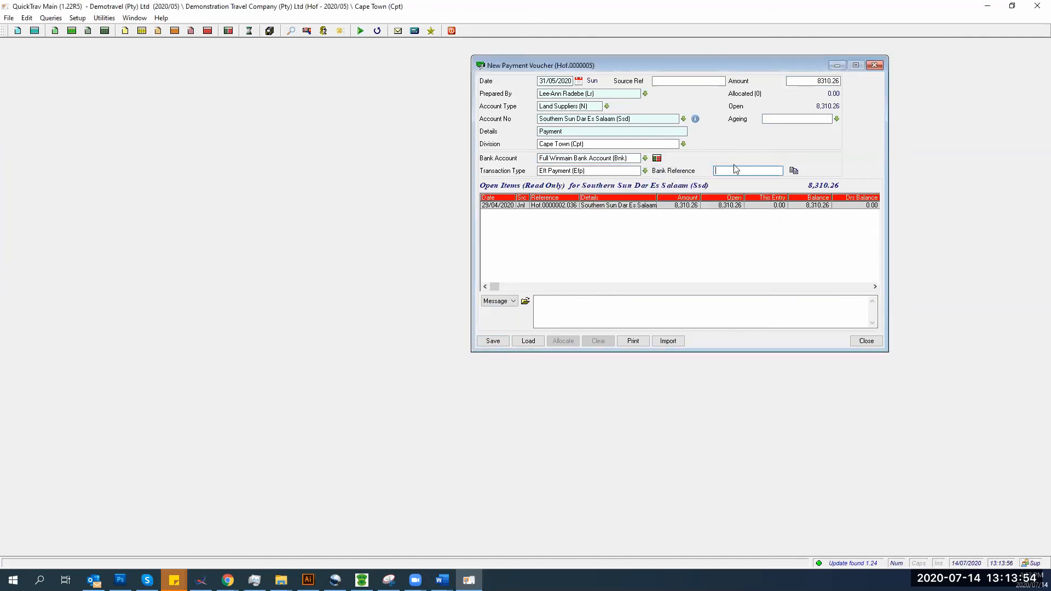
pyautogui.write('MAy25-001')
pyautogui.click(494, 341)
pyautogui.click(479, 309)
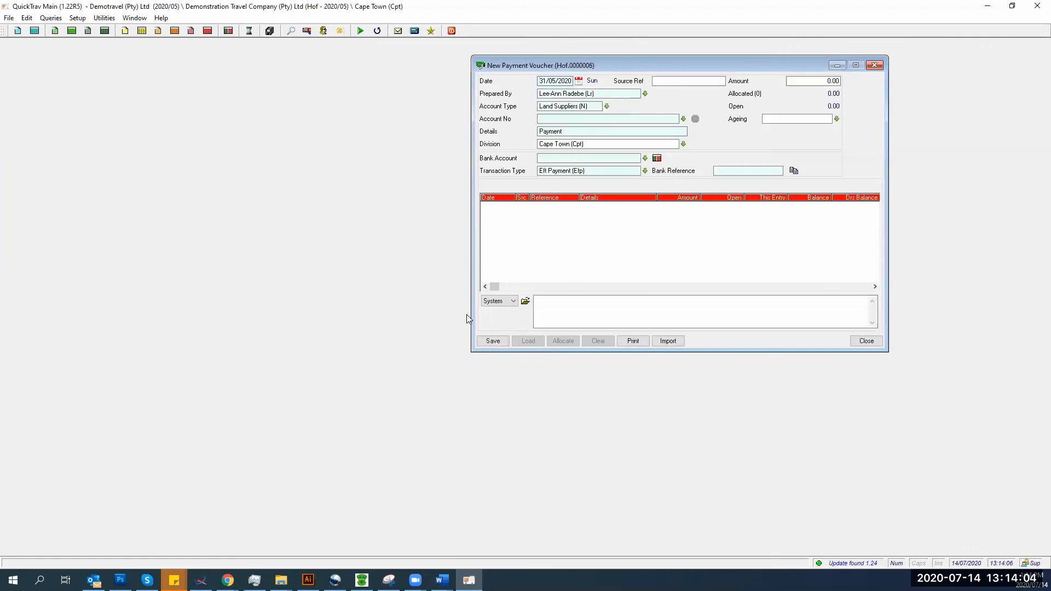
pyautogui.click(878, 343)
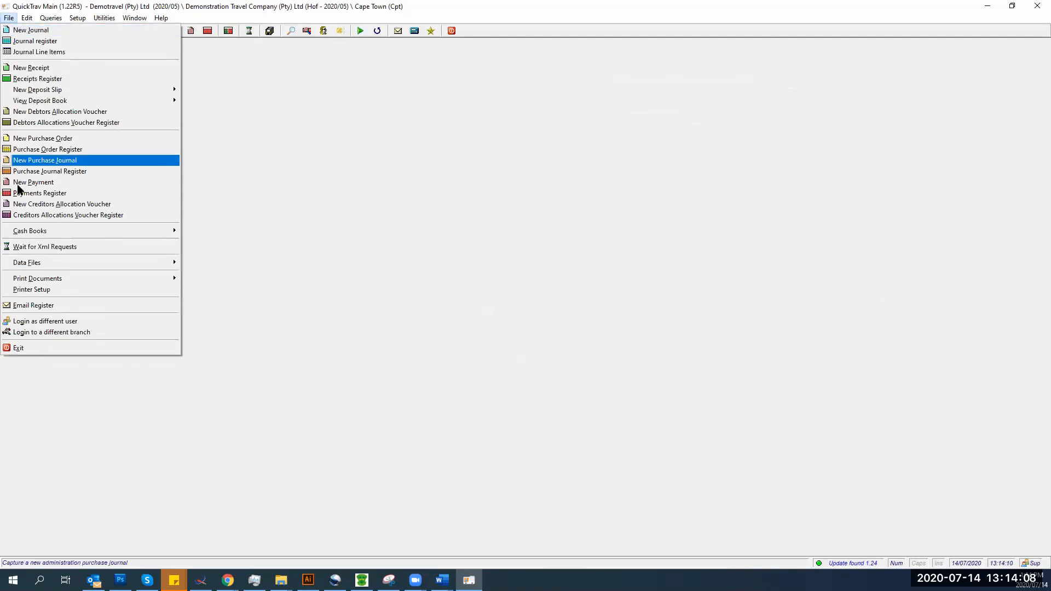
# - Start a creditors allocation voucher for account ssd (Southern Sun Dar Es Salaam) and open the Receipts Register
pyautogui.click(36, 204)
pyautogui.click(127, 89)
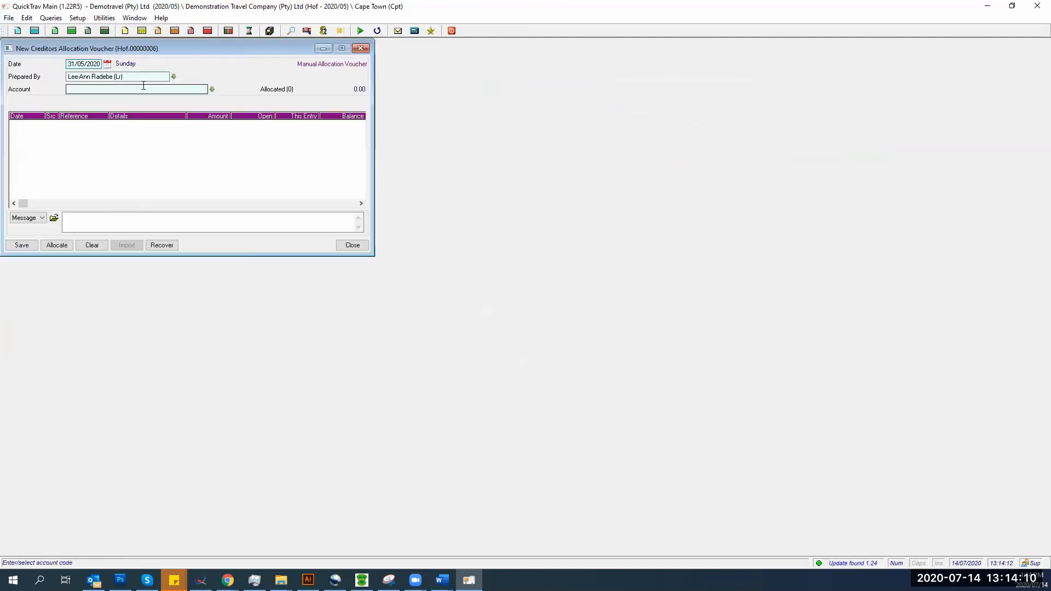
pyautogui.write('ssd')
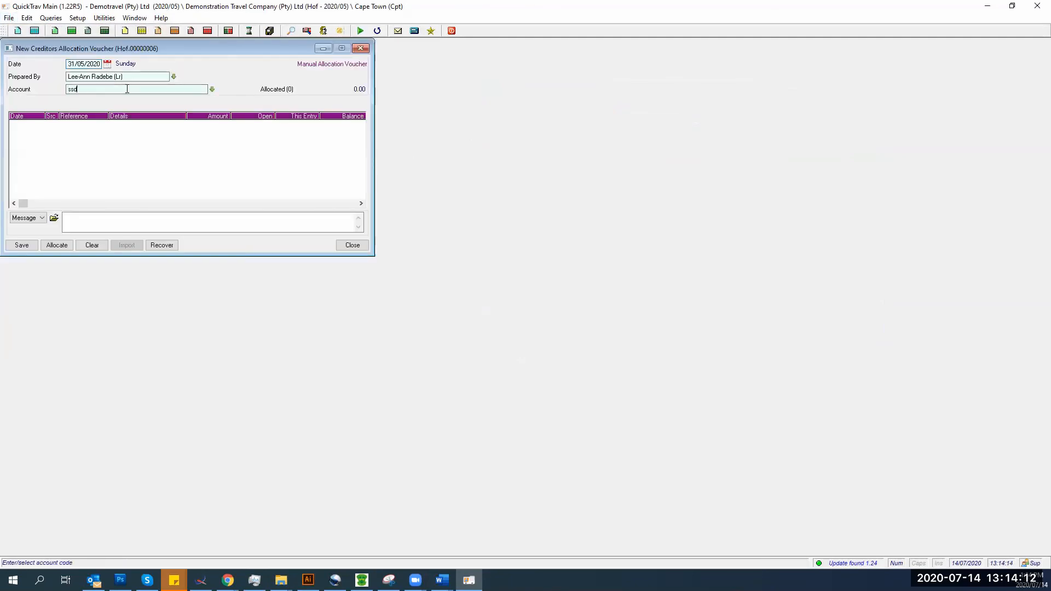
pyautogui.press('Return')
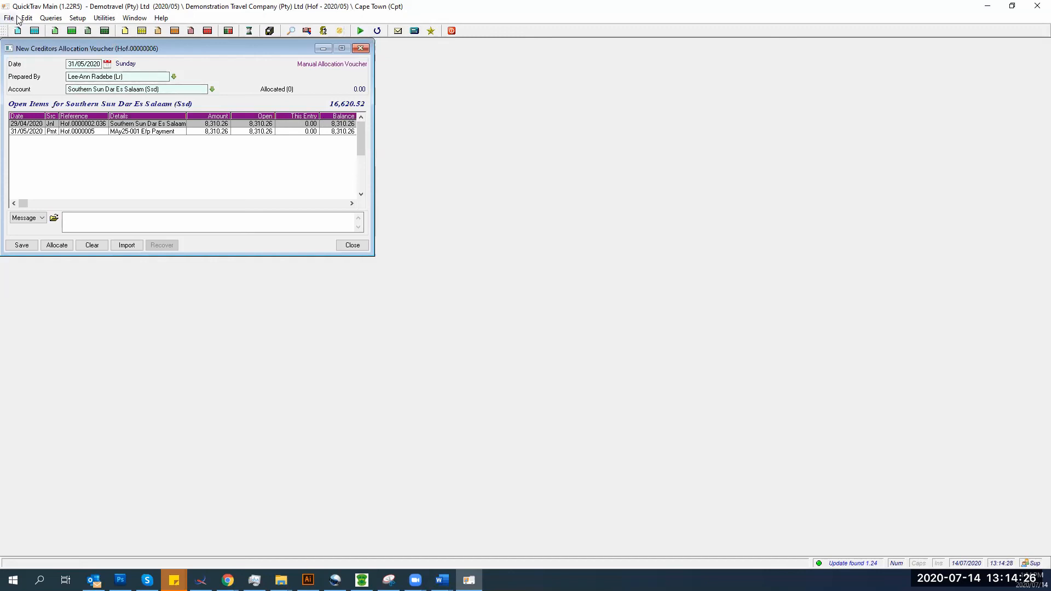
pyautogui.click(71, 30)
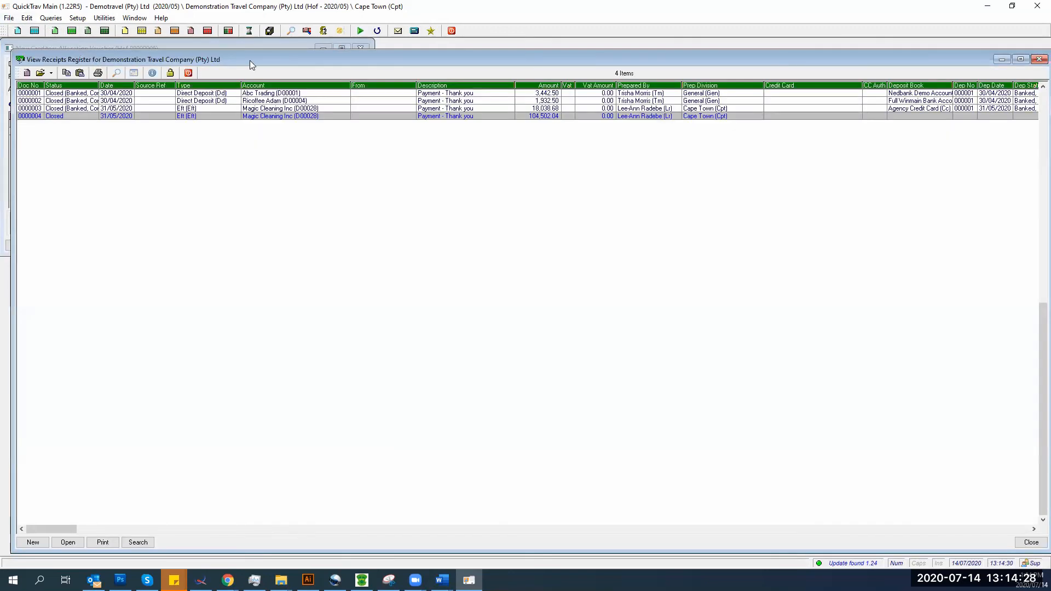
# - Start a new Eft receipt into Full Winmain Bank Account with account type Land Suppliers
pyautogui.moveTo(242, 62); pyautogui.dragTo(660, 44)
pyautogui.click(451, 524)
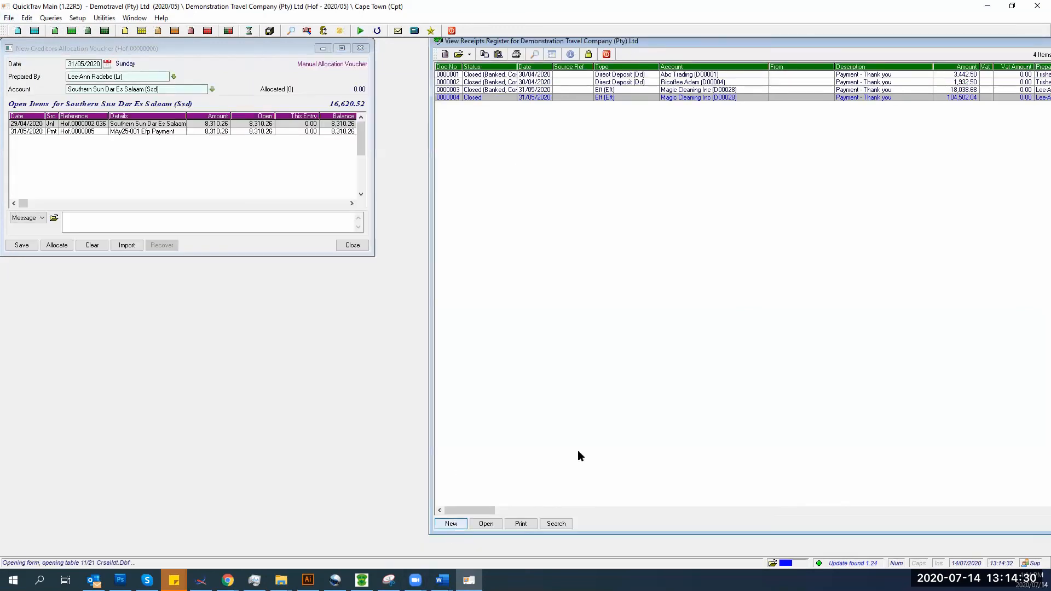
pyautogui.click(513, 106)
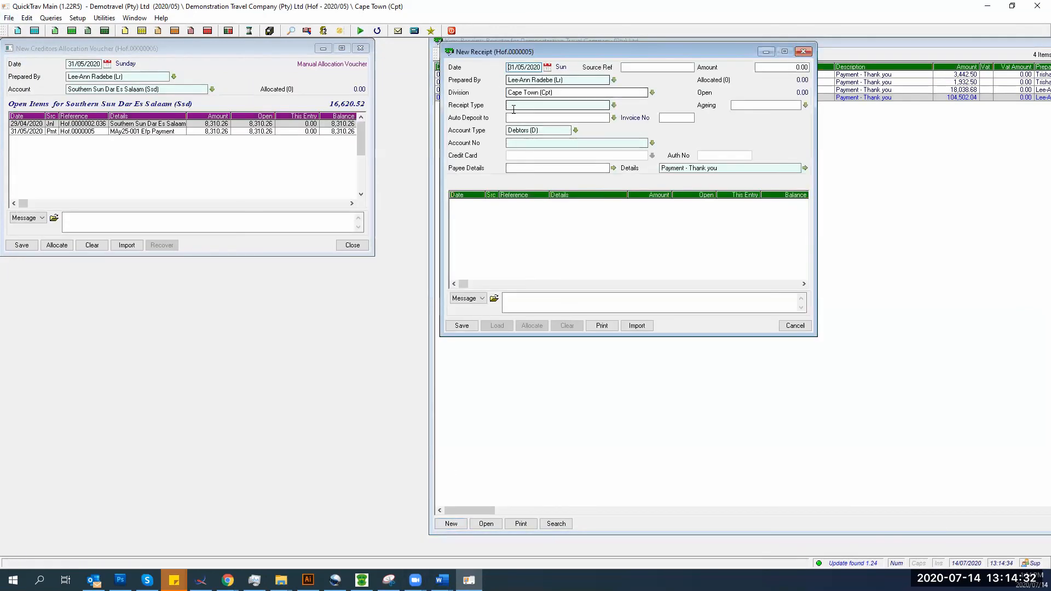
pyautogui.press('Tab')
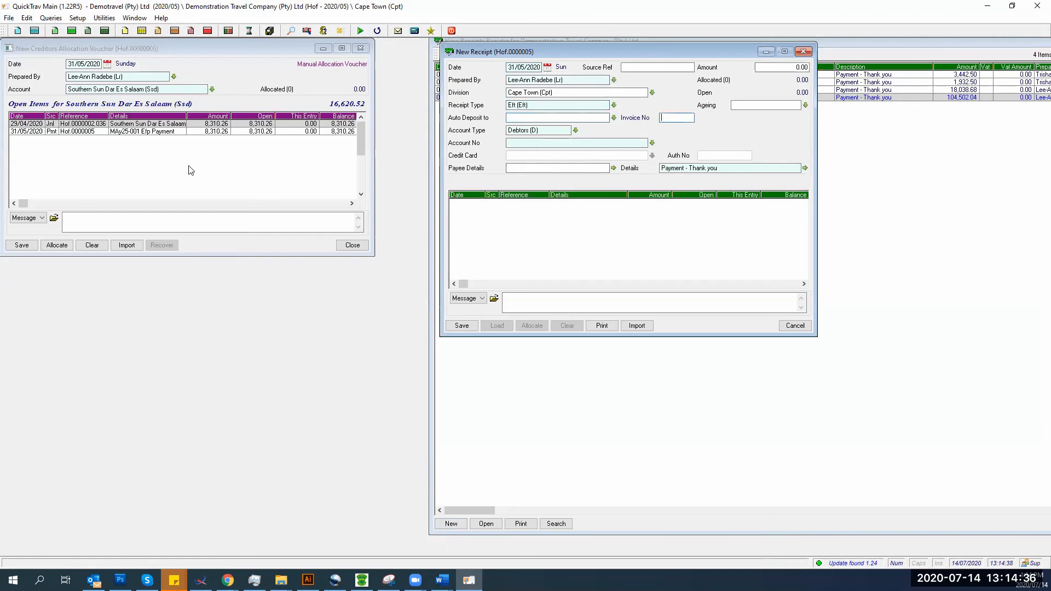
pyautogui.click(613, 119)
pyautogui.click(544, 140)
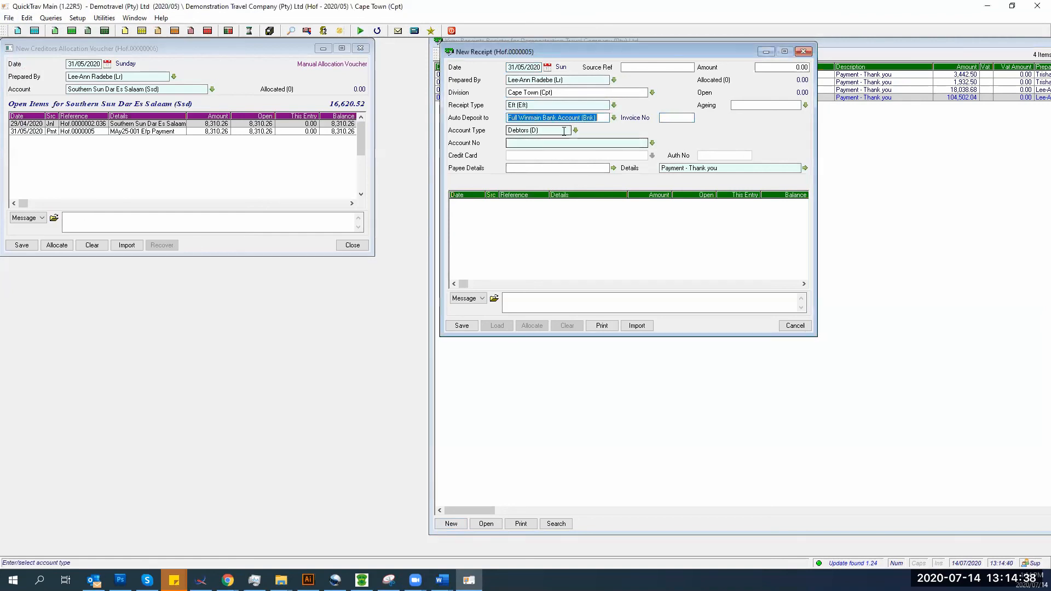
pyautogui.click(575, 131)
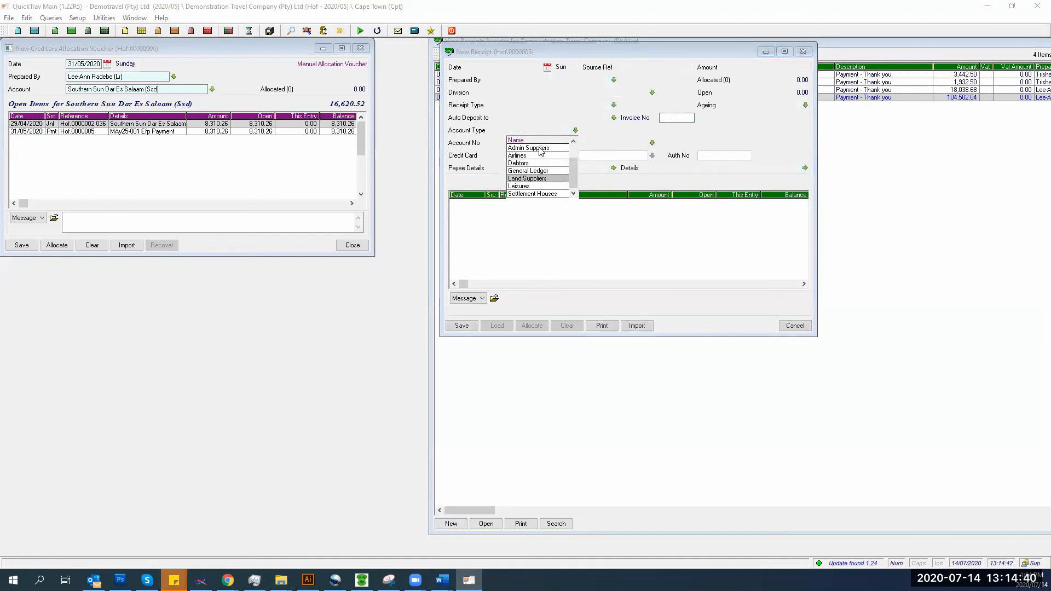
pyautogui.click(523, 179)
# - Enter account ssd and amount 8310.26, then save the receipt as banked and confirmed
pyautogui.write('ssd')
pyautogui.press('Tab')
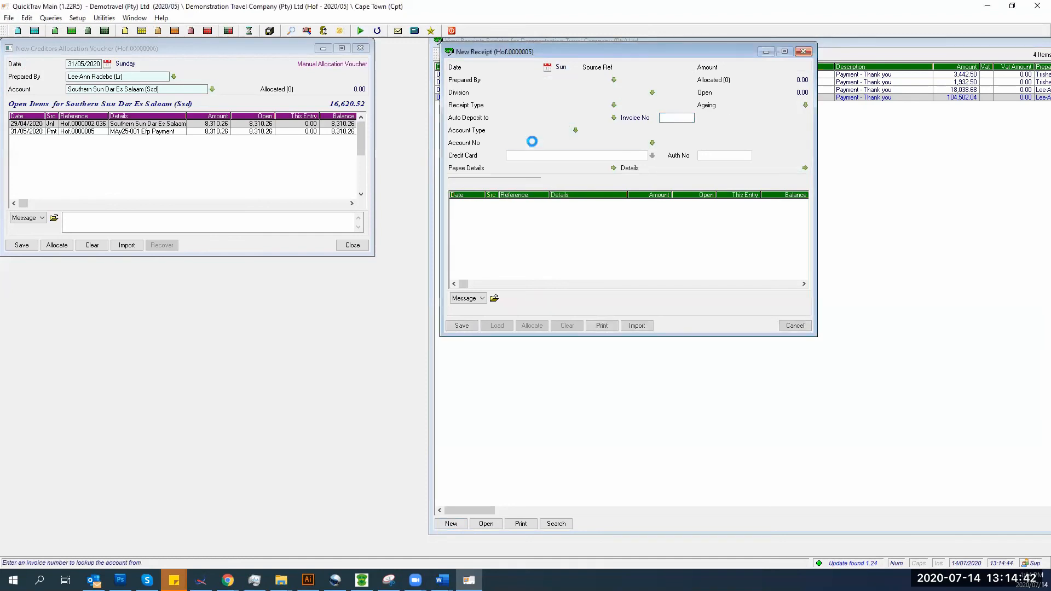
pyautogui.click(537, 228)
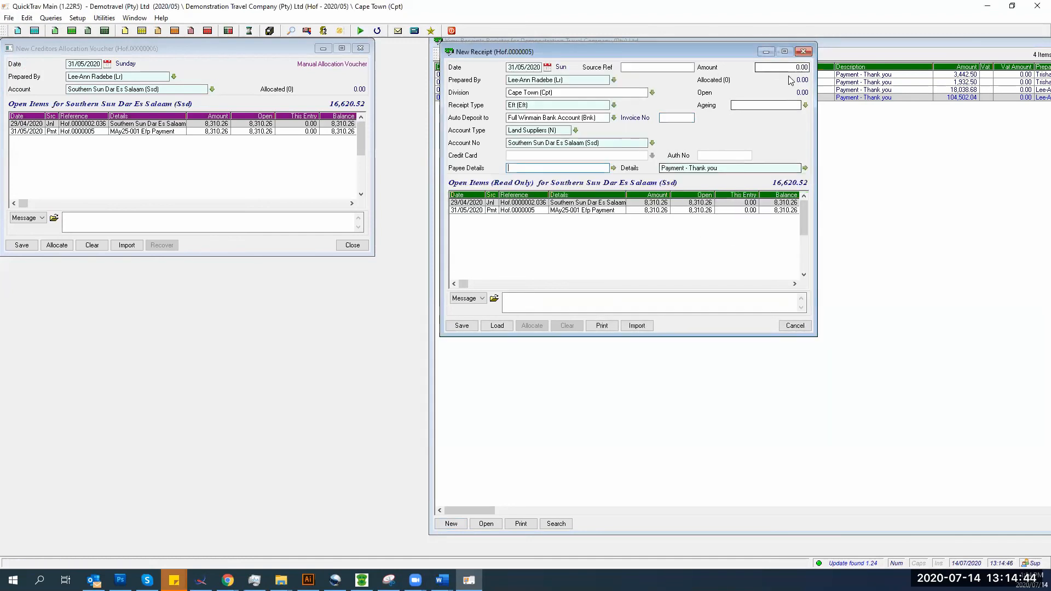
pyautogui.write('8310.00')
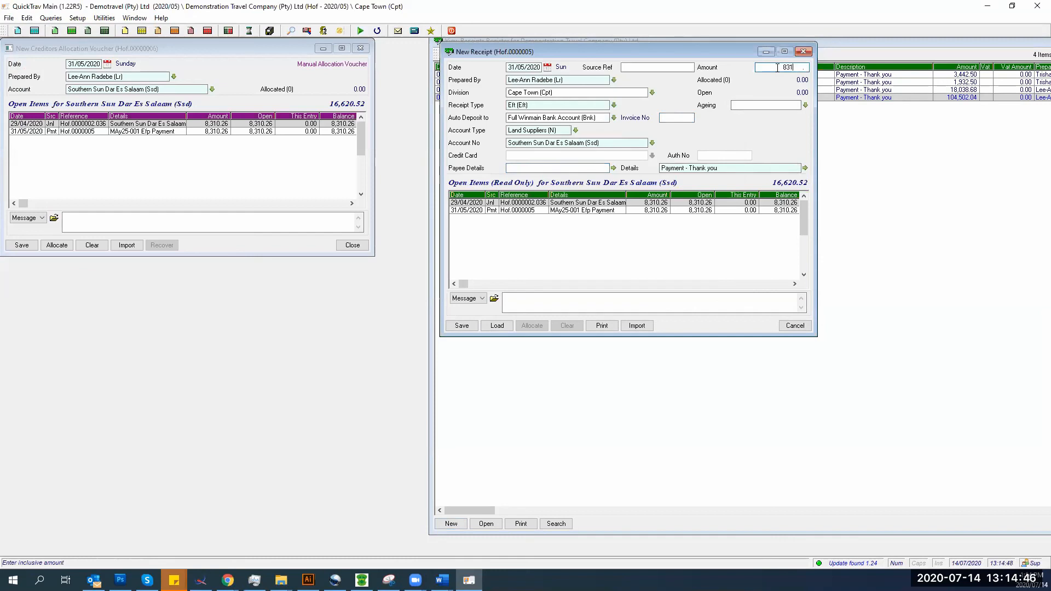
pyautogui.press('BackSpace')
pyautogui.press('BackSpace')
pyautogui.write('26')
pyautogui.click(456, 327)
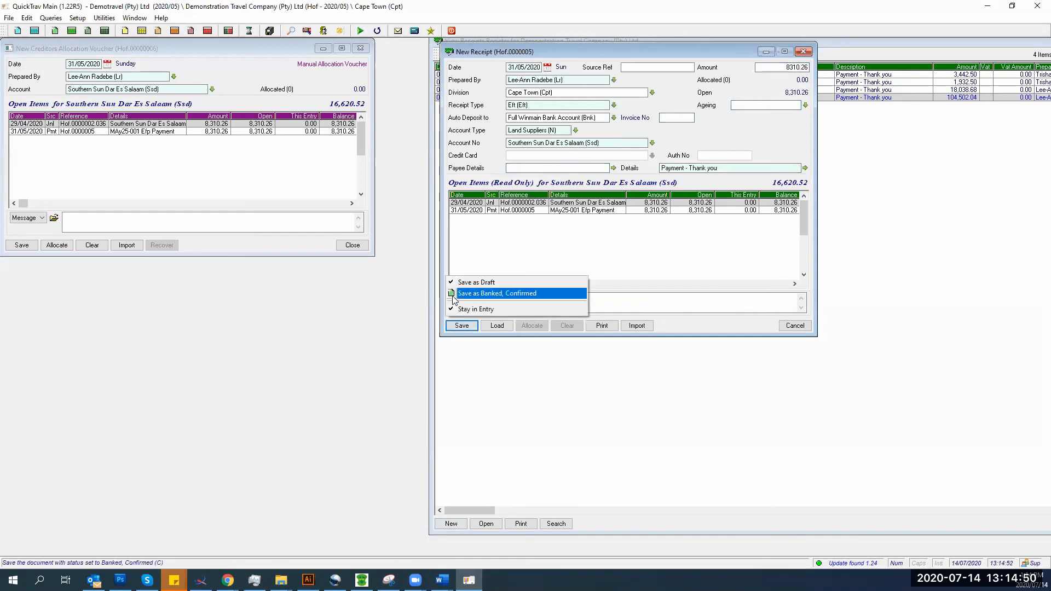
pyautogui.click(477, 294)
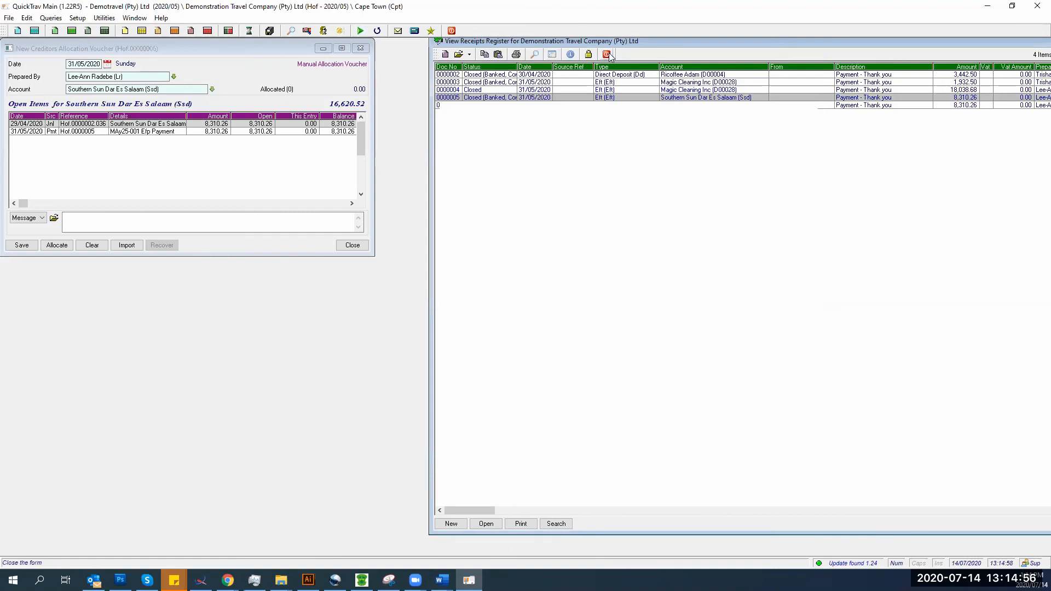
# - Close the receipts register and clear all allocations on the old voucher
pyautogui.click(607, 53)
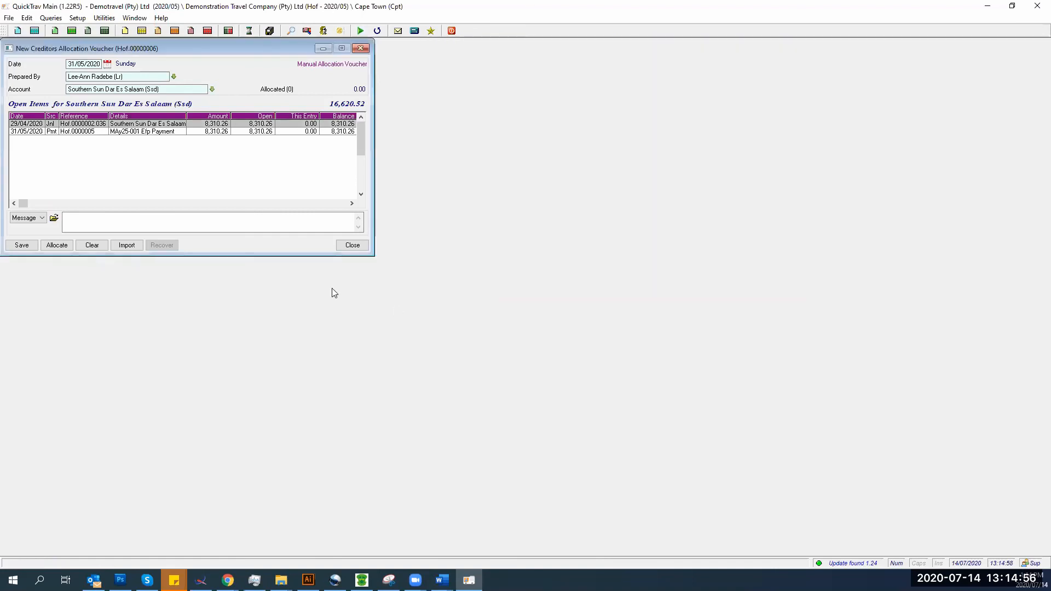
pyautogui.click(92, 246)
pyautogui.click(91, 214)
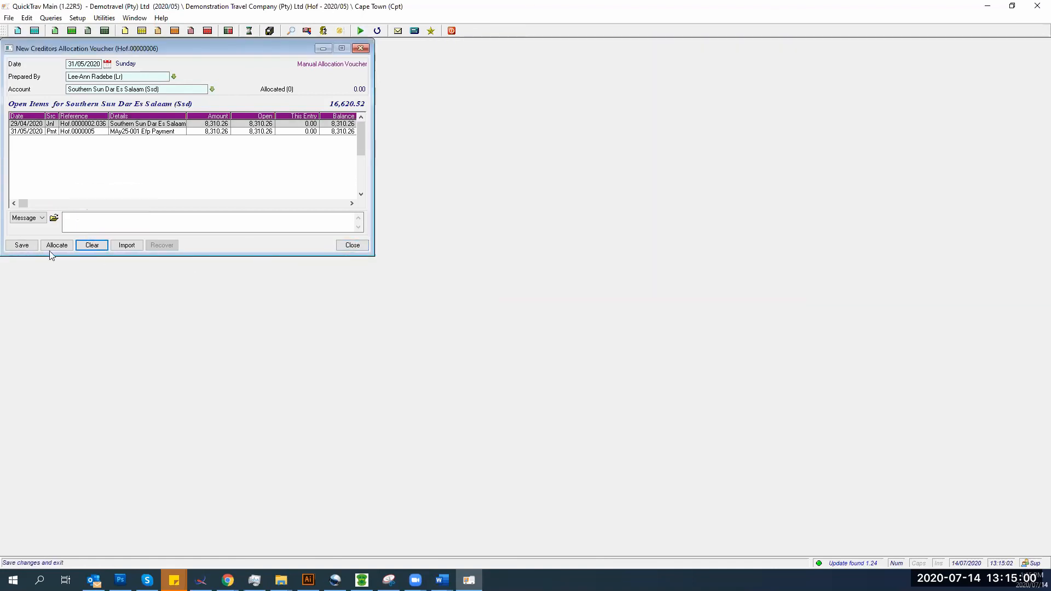
# - Discard the old voucher and start new creditors allocation voucher Hof.00000006
pyautogui.click(352, 247)
pyautogui.click(101, 166)
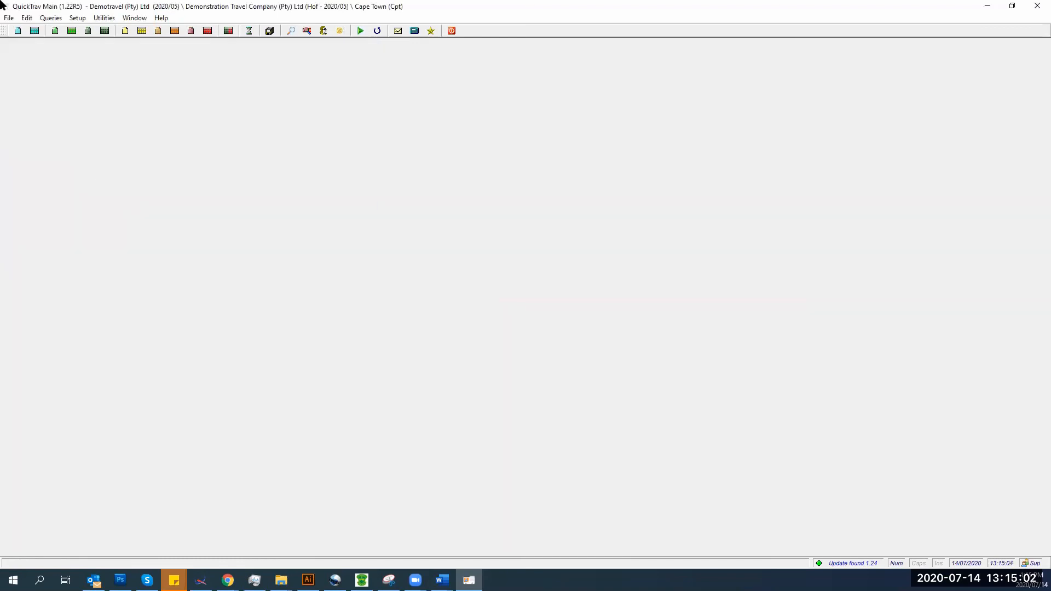
pyautogui.click(8, 20)
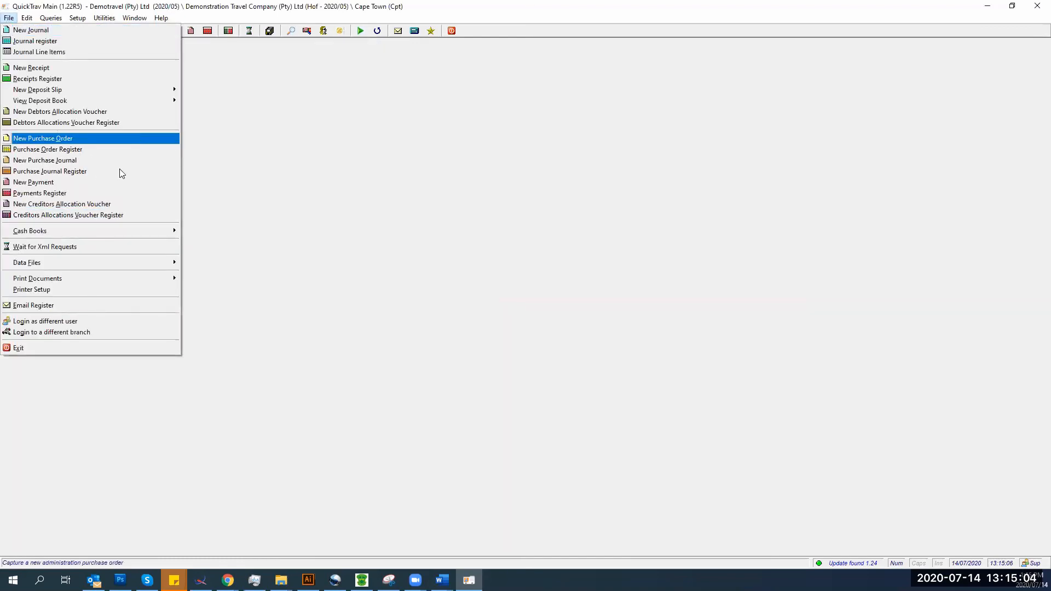
pyautogui.click(102, 203)
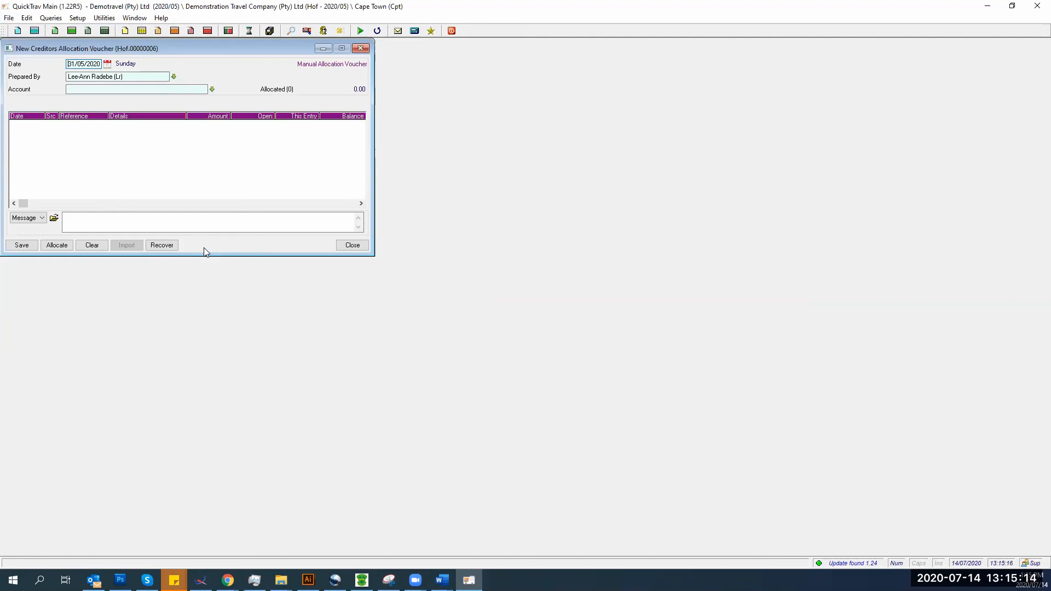
# - Select the Southern Sun Dar Es Salaam account (ssd) and allocate the 29/04/2020 journal in full
pyautogui.click(107, 91)
pyautogui.write('ssd')
pyautogui.press('Tab')
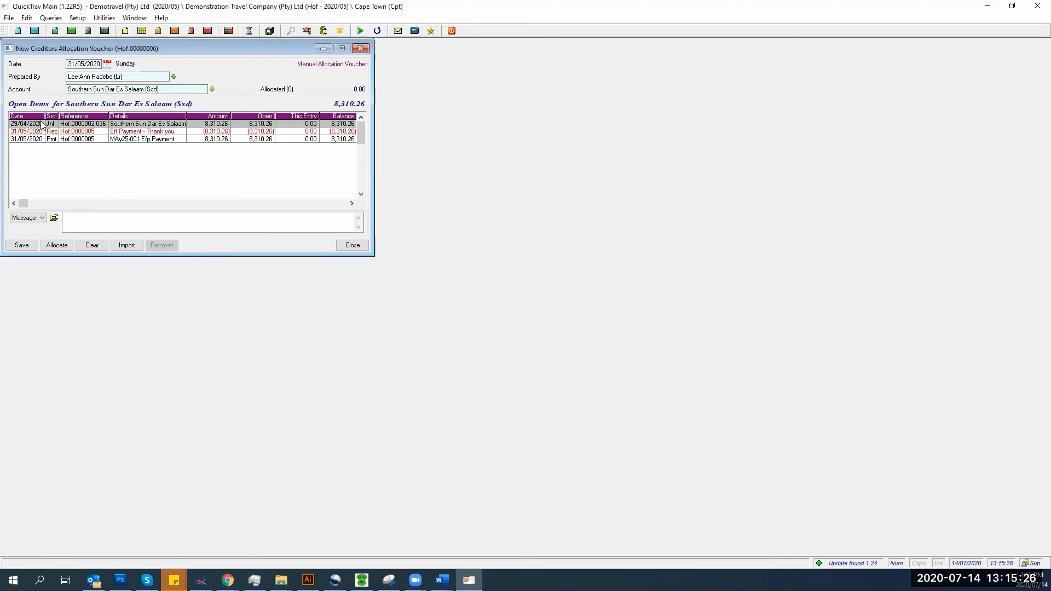
pyautogui.doubleClick(324, 126)
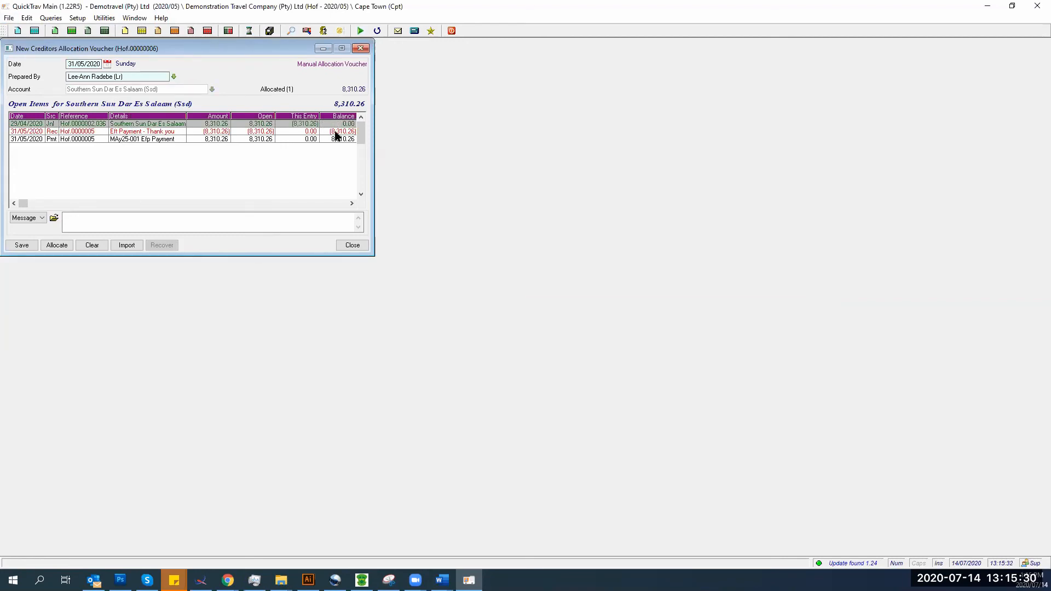
# - Allocate the 8,310.26 Eft receipt fully against the journal and save the voucher as closed
pyautogui.click(329, 132)
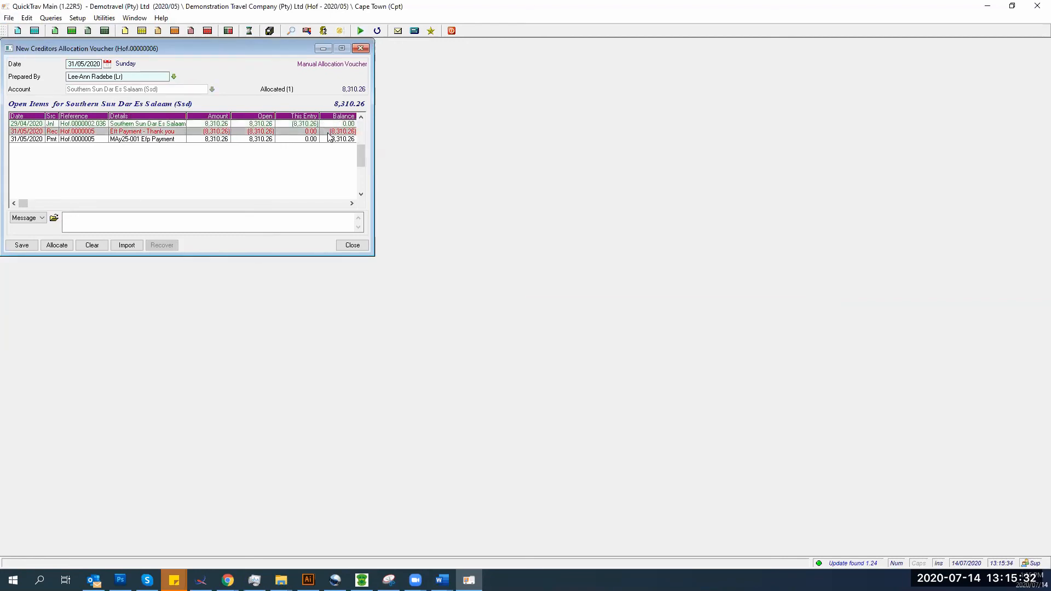
pyautogui.click(56, 246)
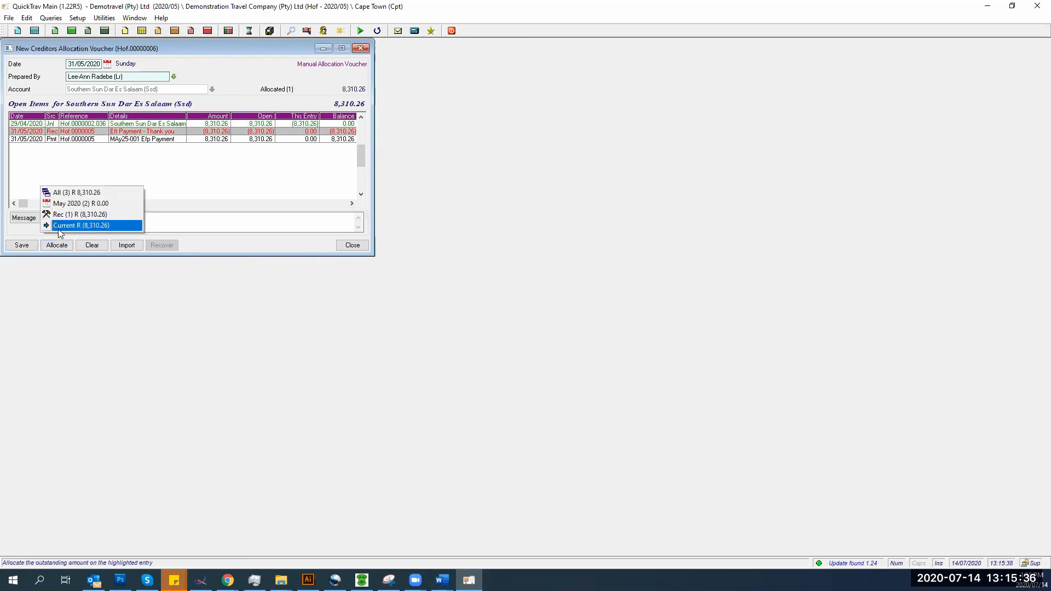
pyautogui.click(261, 135)
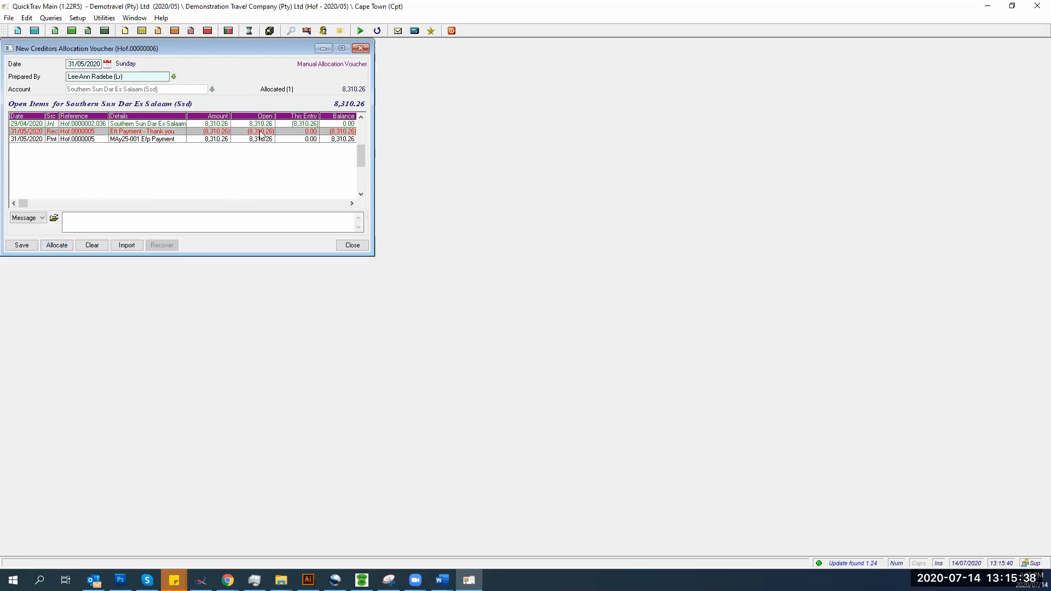
pyautogui.doubleClick(261, 135)
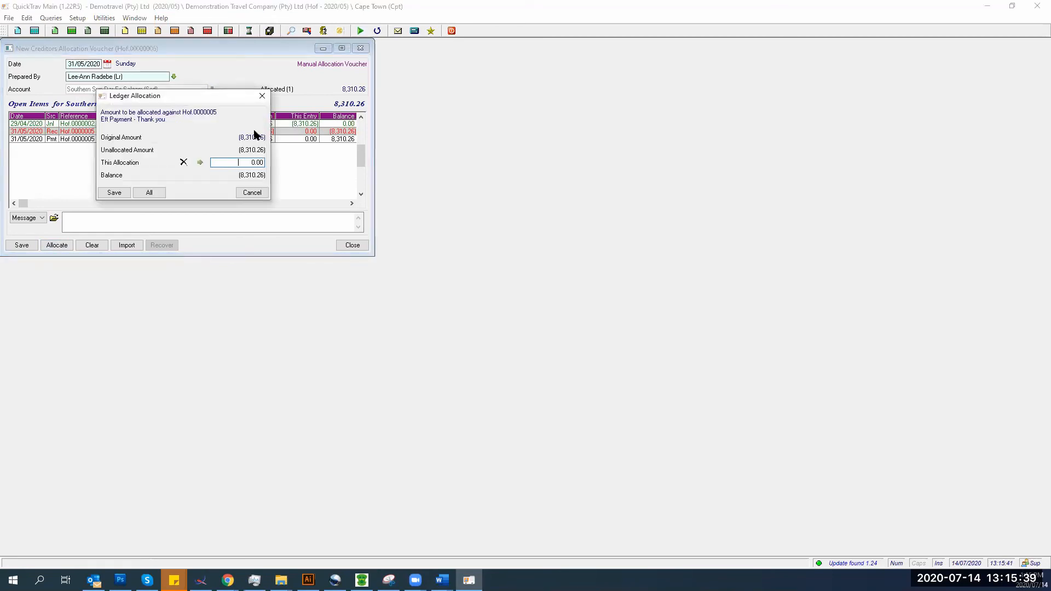
pyautogui.click(200, 162)
pyautogui.click(112, 193)
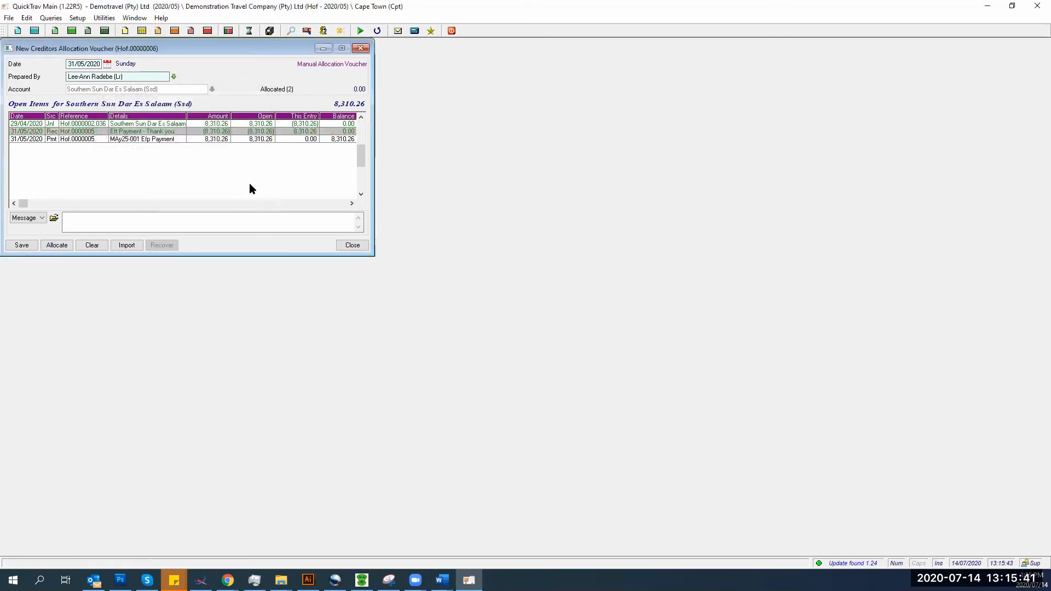
pyautogui.click(282, 137)
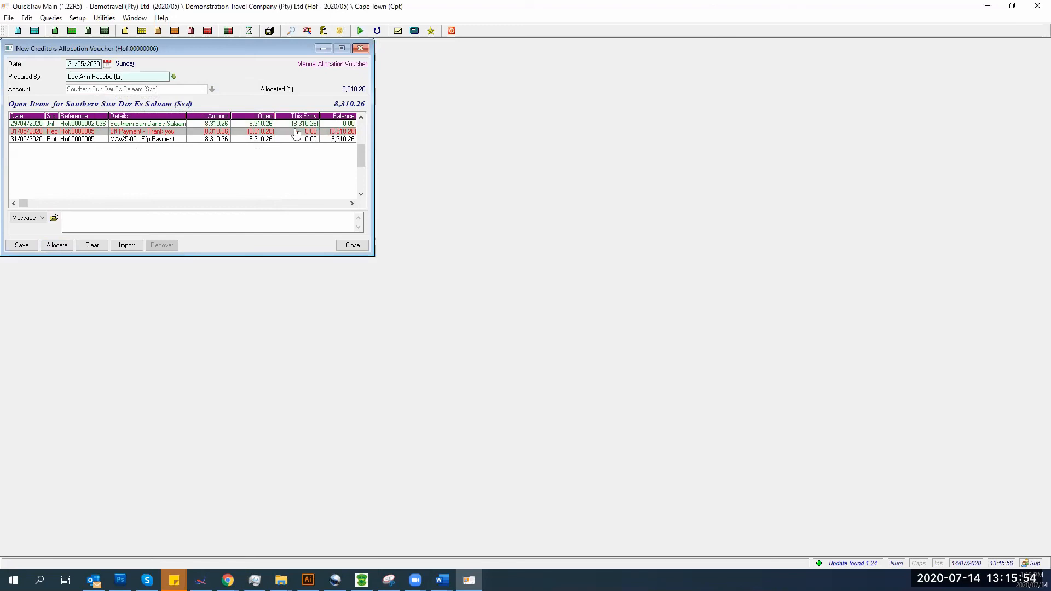
pyautogui.click(303, 132)
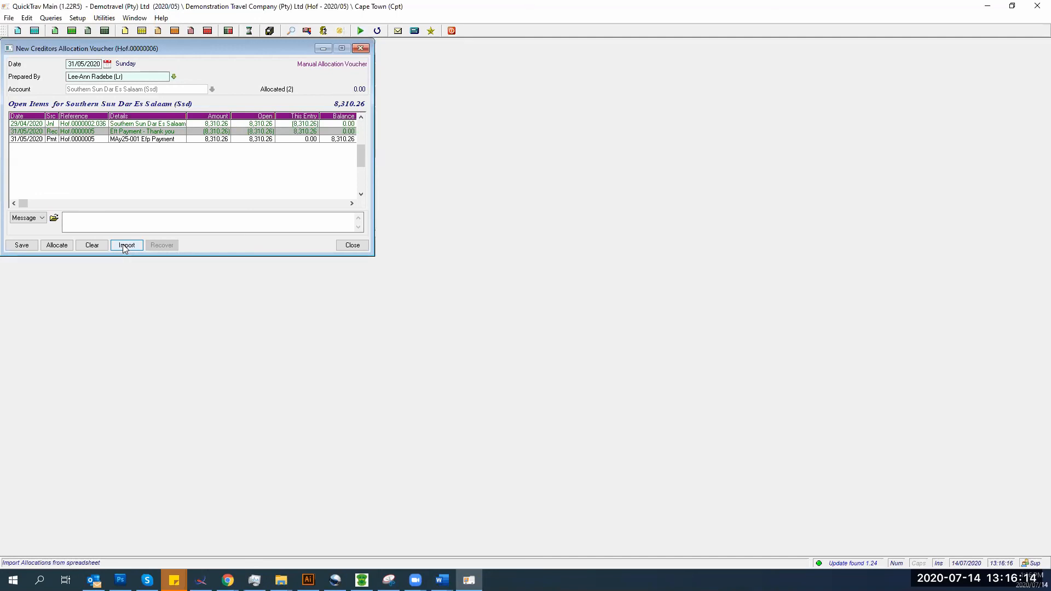
pyautogui.click(22, 247)
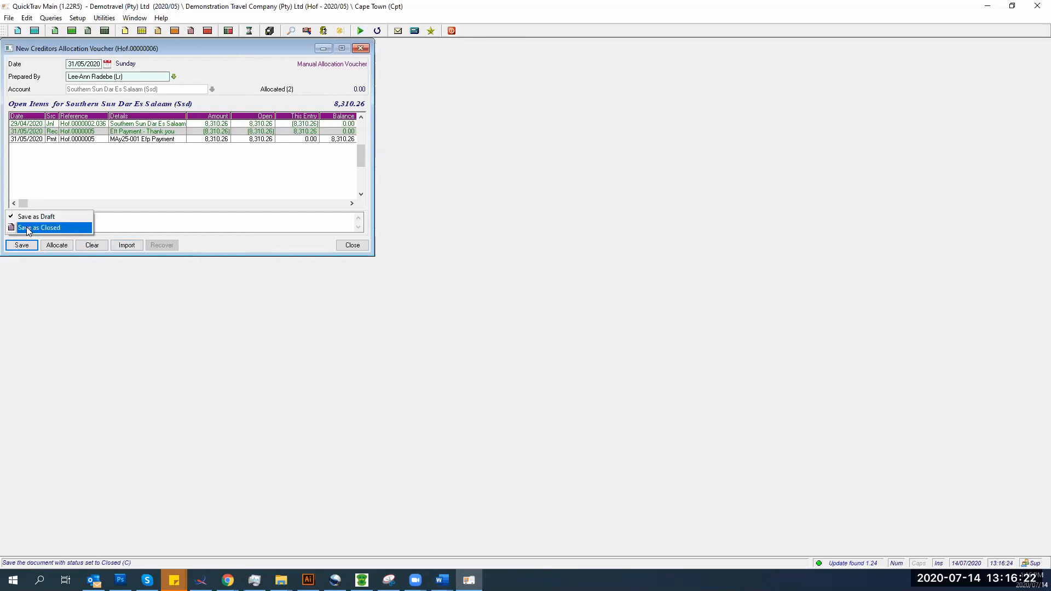
pyautogui.click(26, 228)
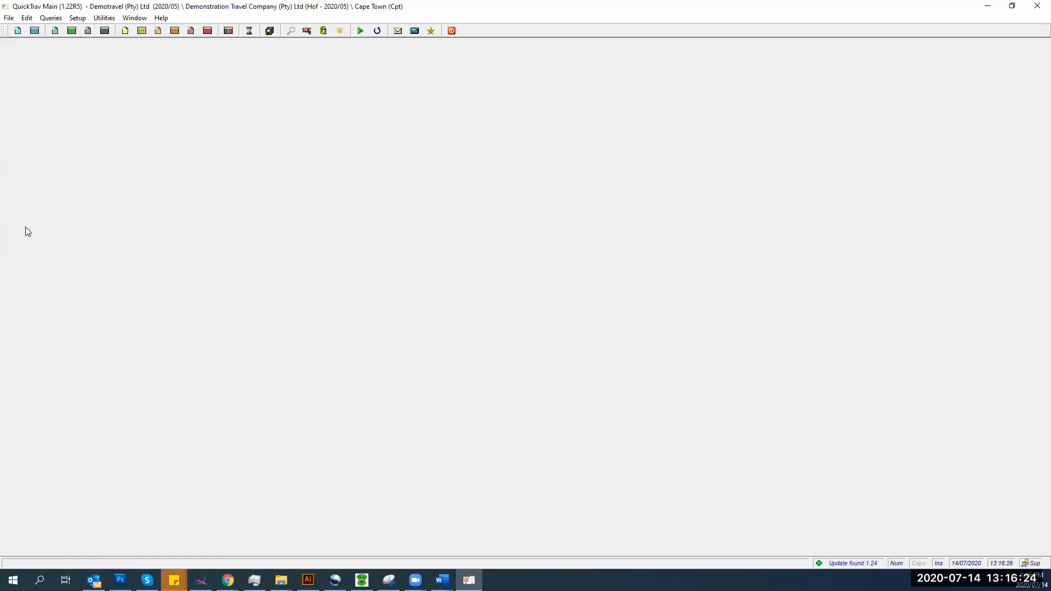